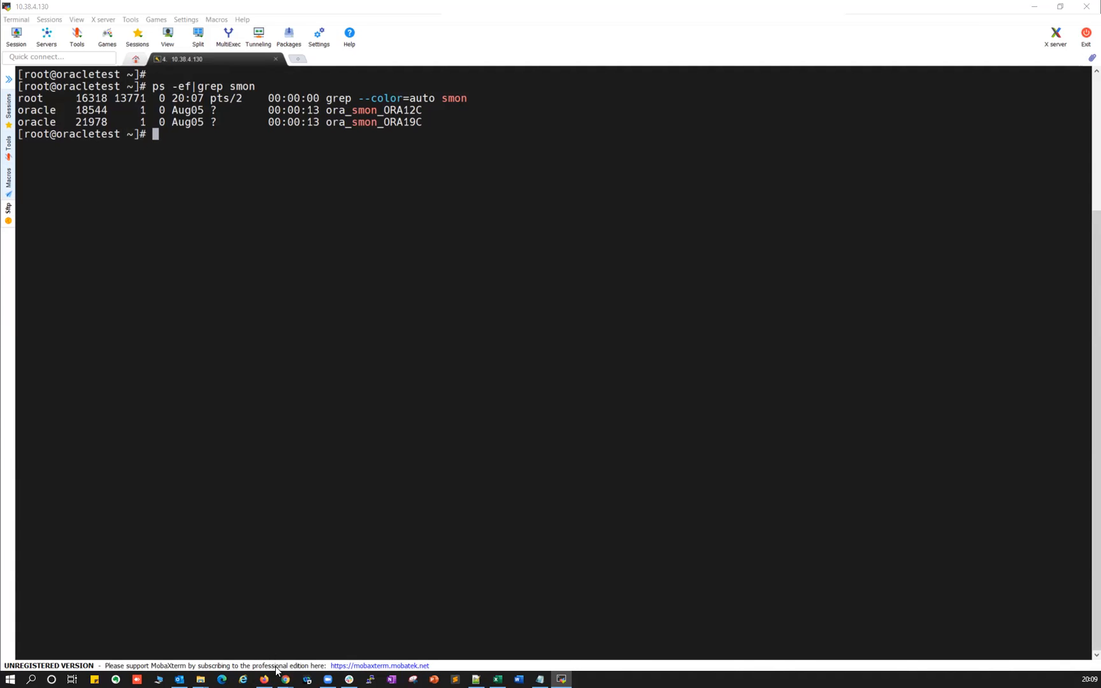
Bring up the Mallik034 blog in Chrome and read through the prerequisite post.
mouse_move(285, 679)
left_click(408, 591)
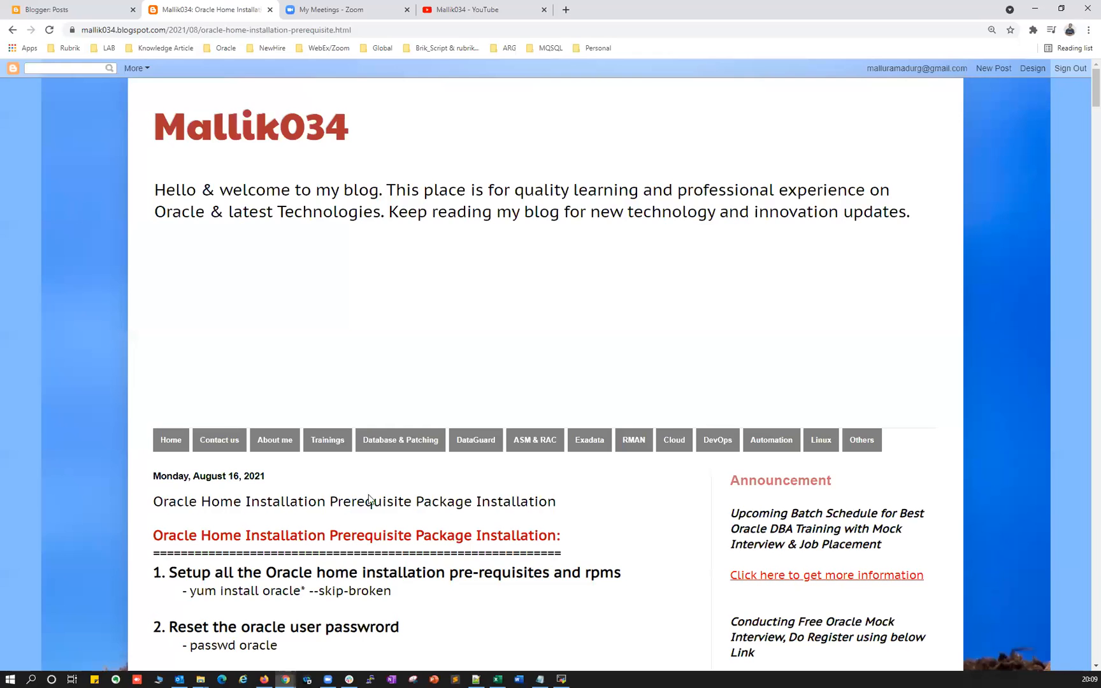
scroll(393, 437, "down", 1)
scroll(394, 437, "down", 20)
left_click_drag(1093, 186, 1086, 629)
Open the older Oracle Database 21c download post and read through it.
left_click(660, 528)
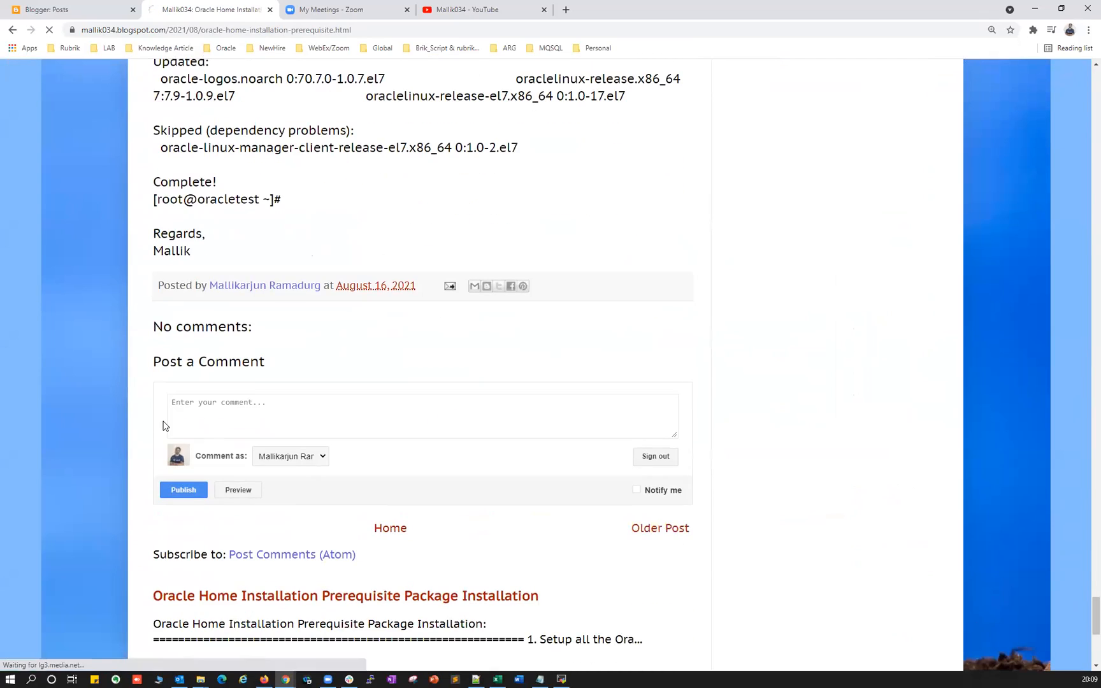
scroll(304, 363, "down", 5)
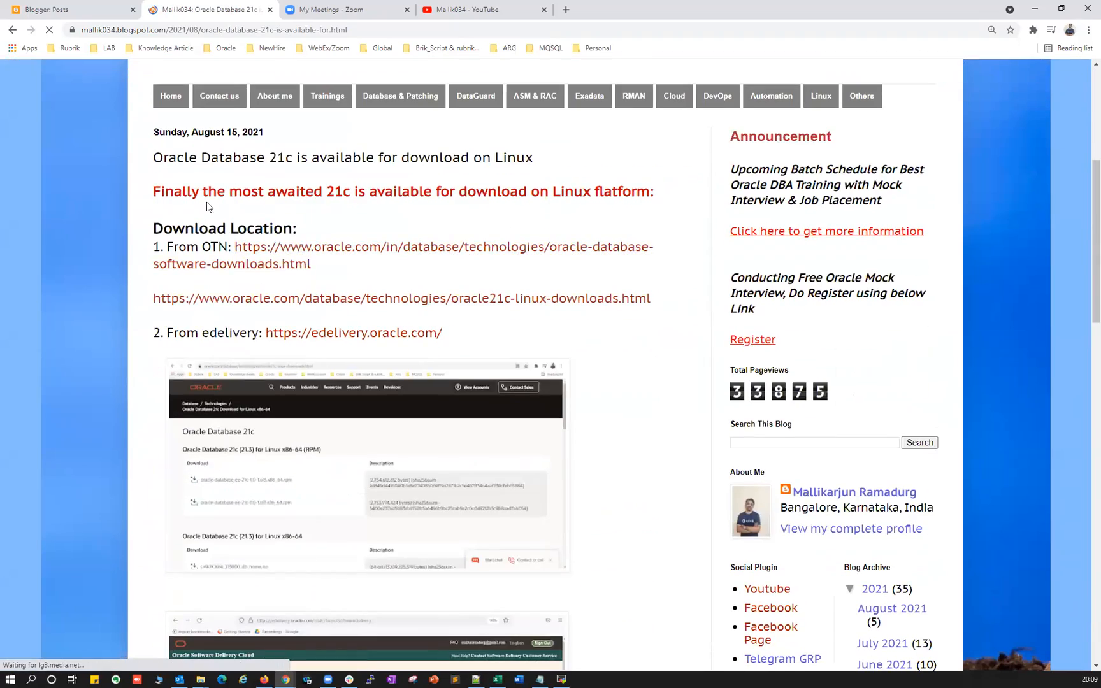
scroll(295, 300, "down", 1)
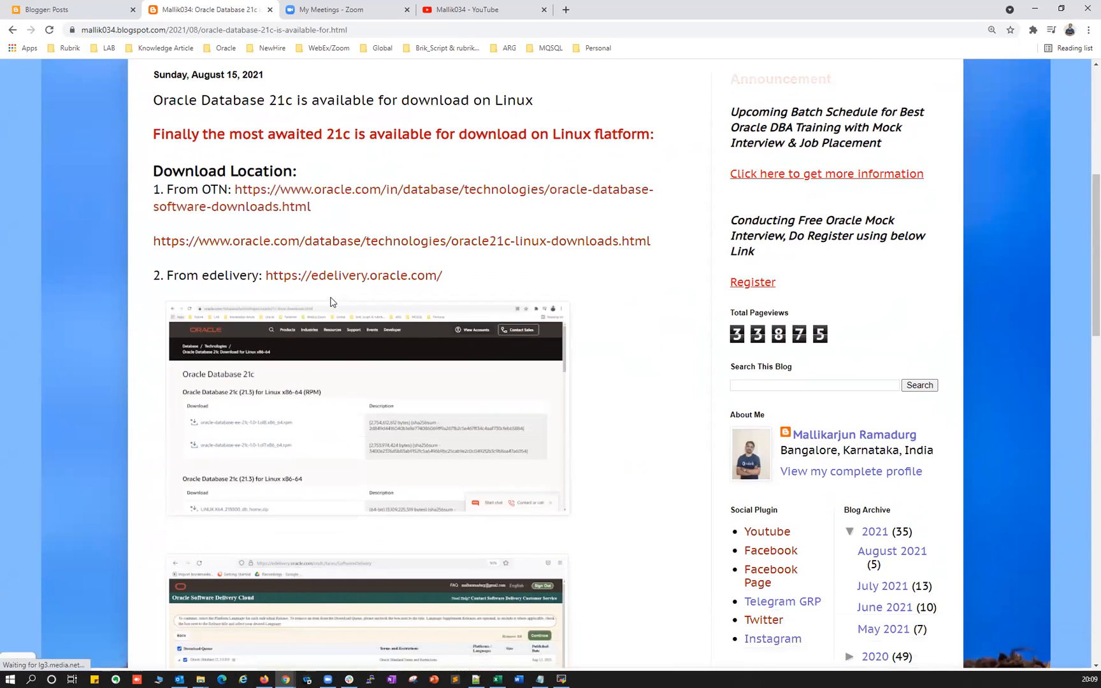
scroll(331, 300, "down", 10)
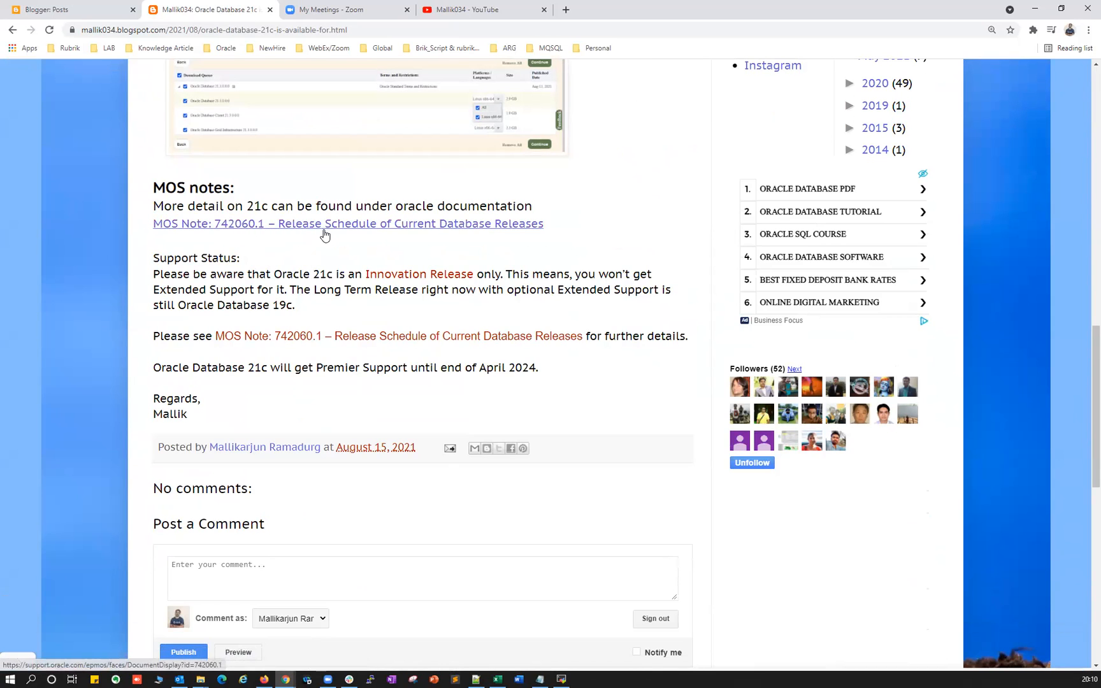
scroll(319, 236, "up", 10)
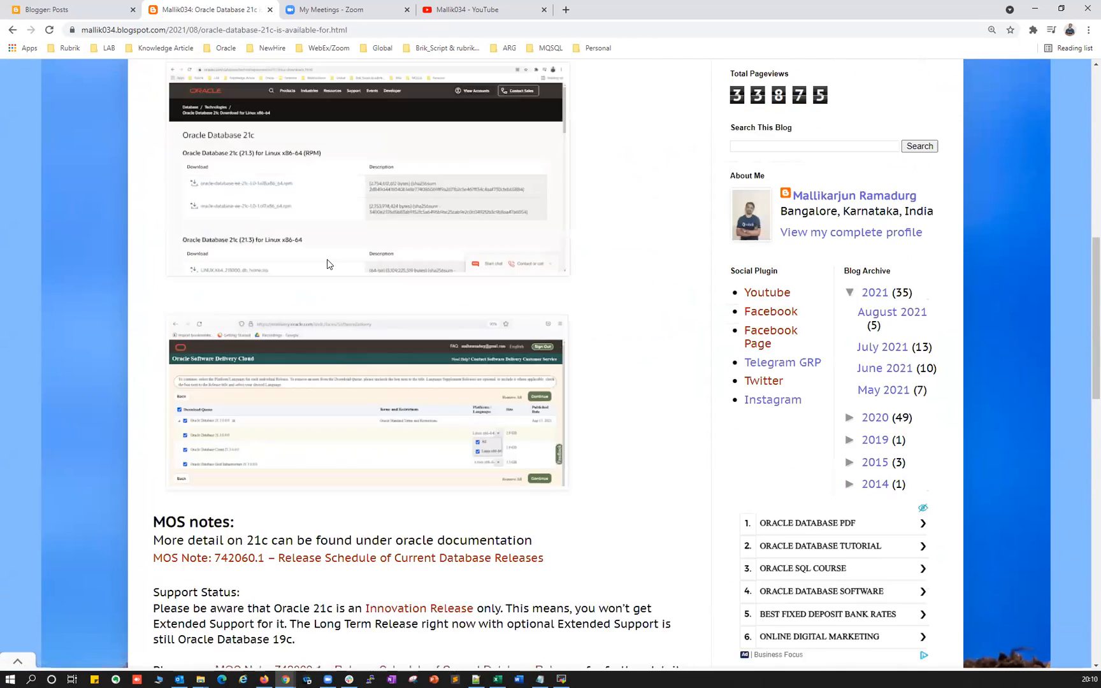
scroll(255, 267, "up", 5)
scroll(230, 290, "down", 4)
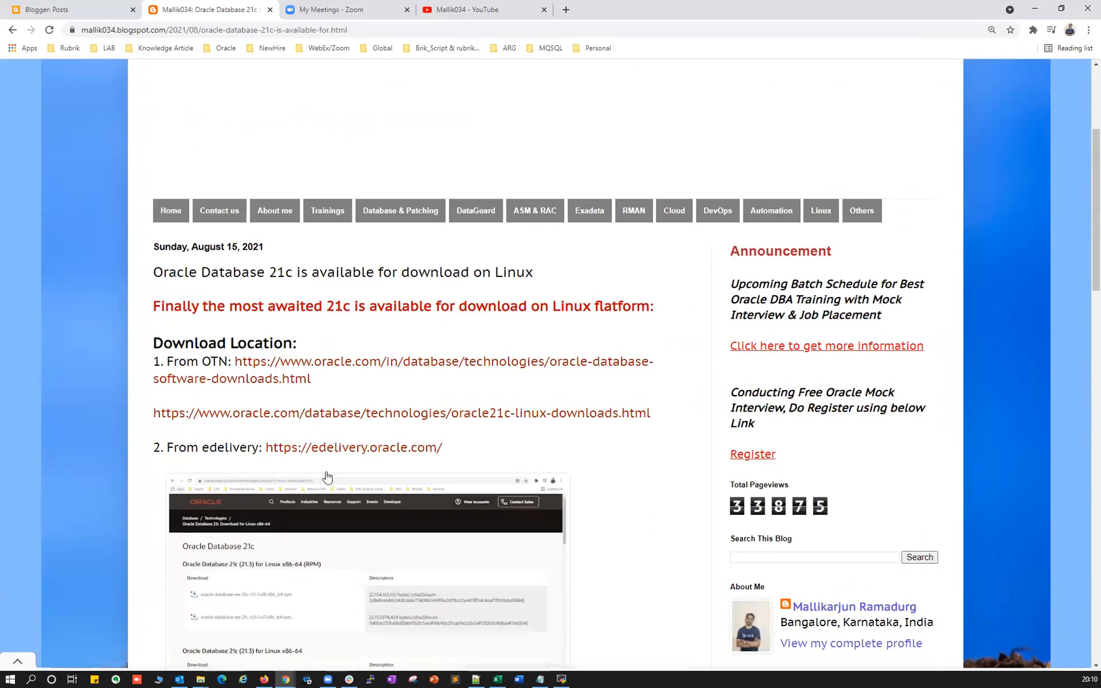
Return to the blog's home page, then switch to the 21c installation notes in Notepad++.
left_click(170, 216)
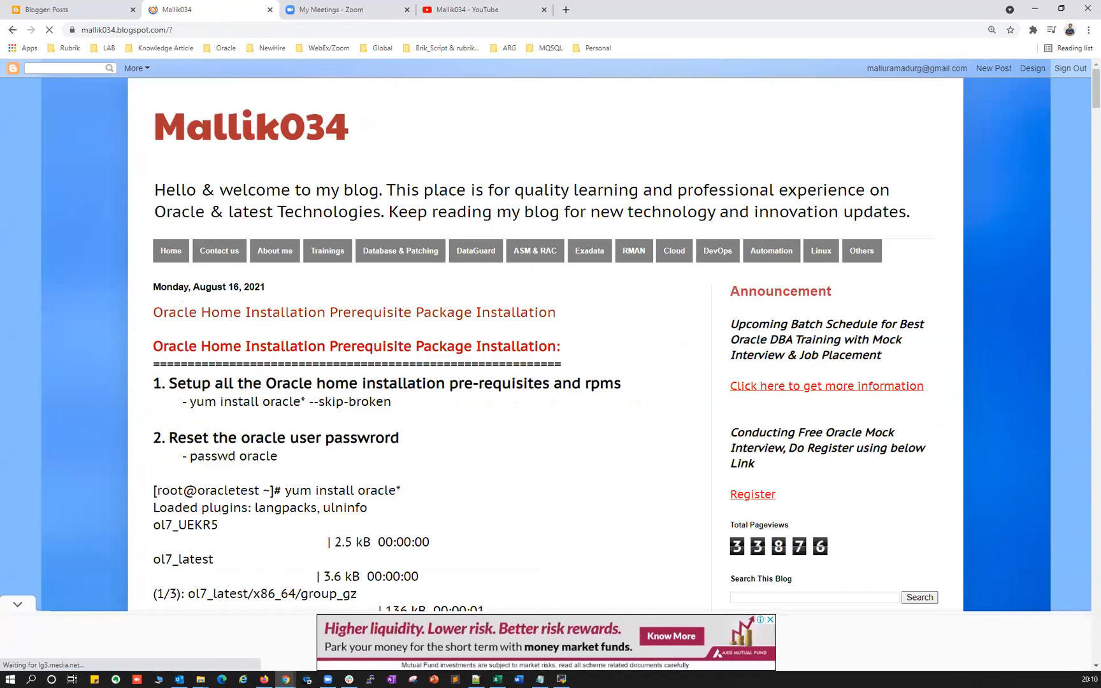
scroll(203, 495, "down", 2)
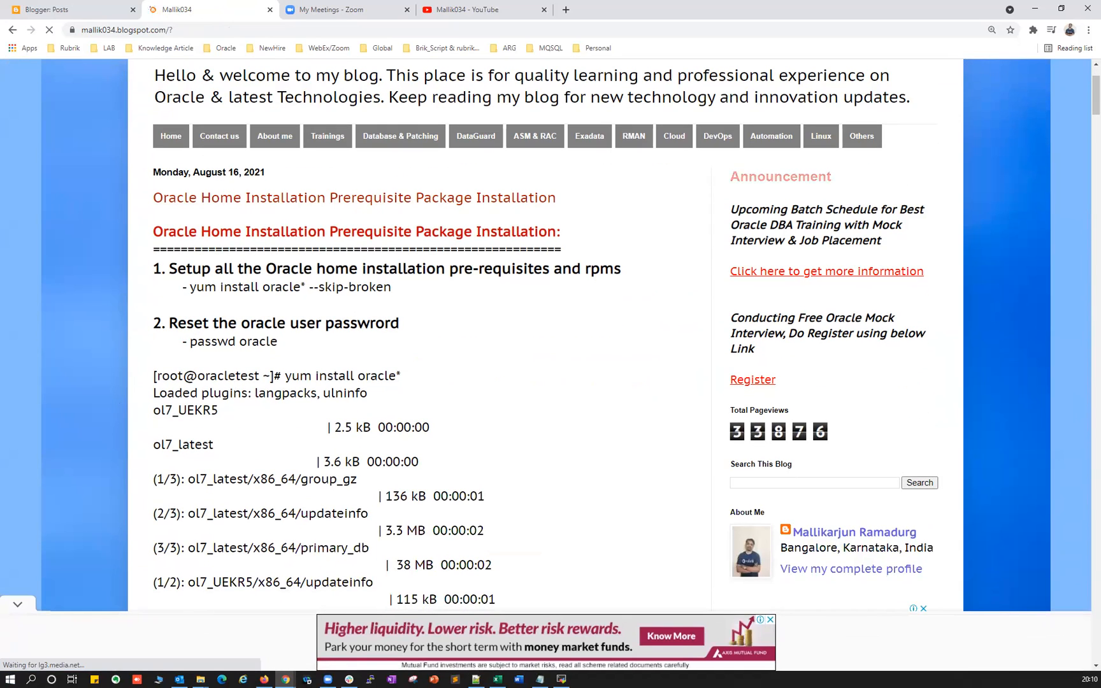
key("alt+Tab")
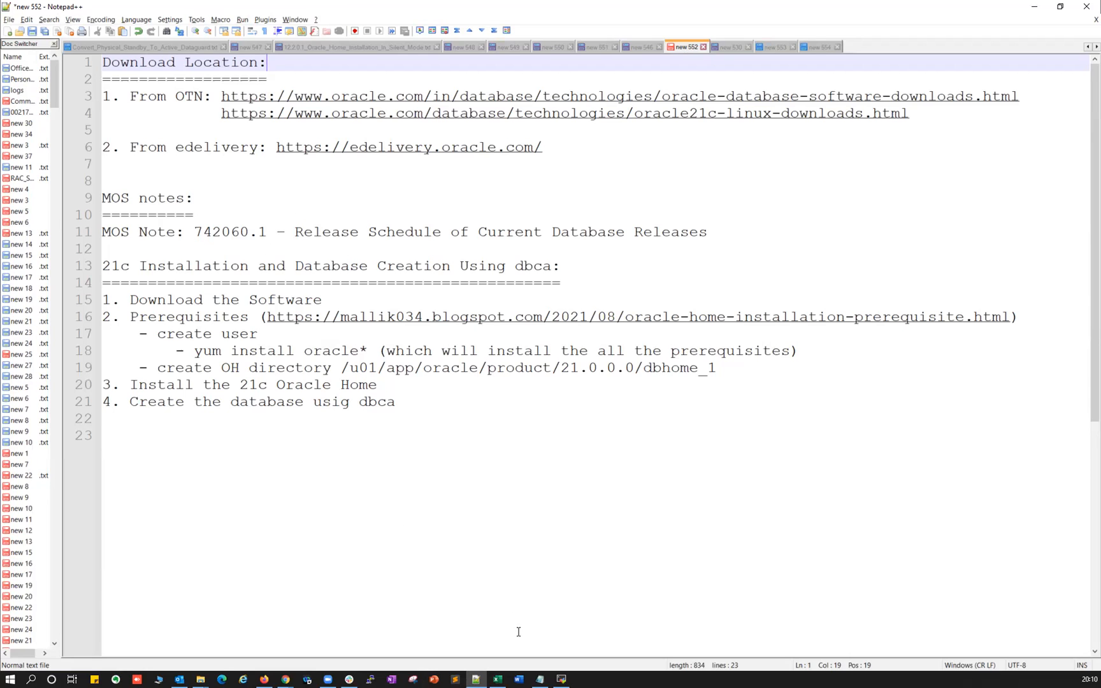
In the terminal, check the running ORA12C smon process on the oracletest host.
left_click(561, 679)
left_click_drag(57, 134, 120, 134)
scroll(155, 178, "up", 3)
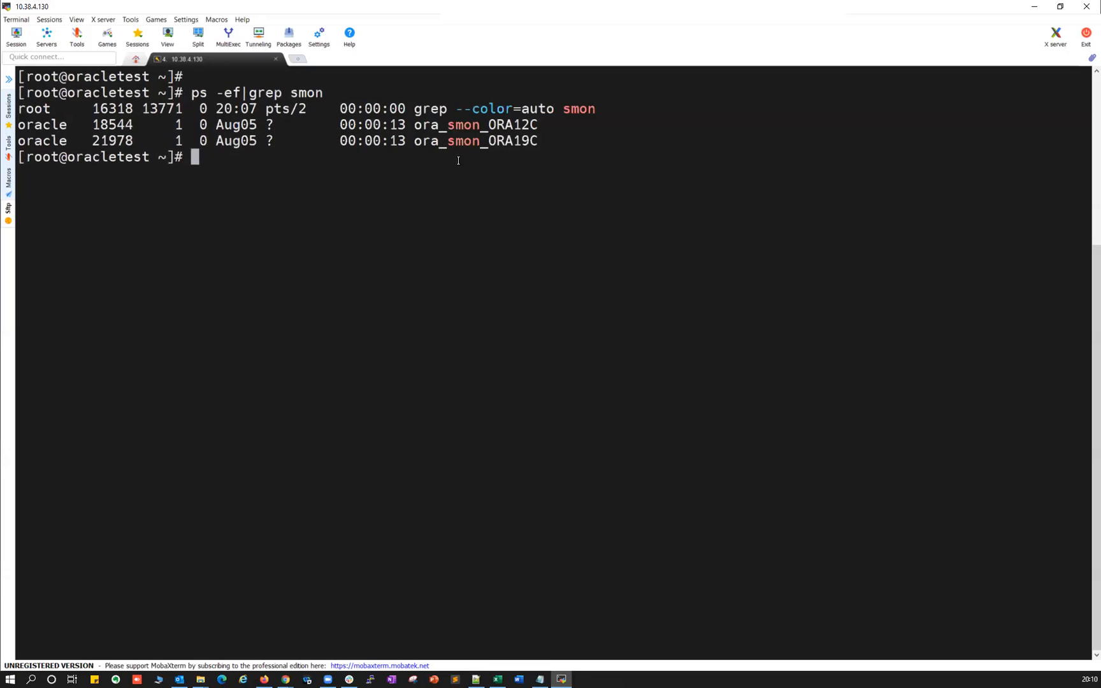
left_click_drag(490, 124, 529, 141)
left_click(434, 218)
Run cat /etc/oratab and highlight the ORA19C and ORA12C home entries.
type("cat /etc/ora")
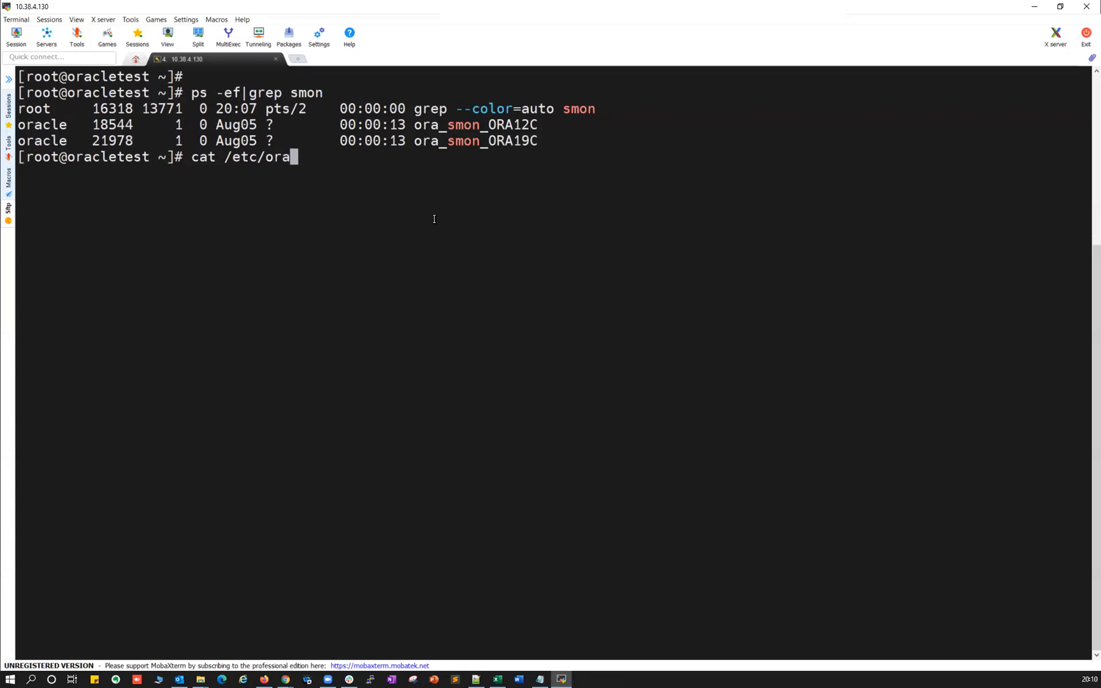
type("tab")
key("Return")
left_click_drag(21, 524, 414, 524)
left_click_drag(14, 540, 408, 540)
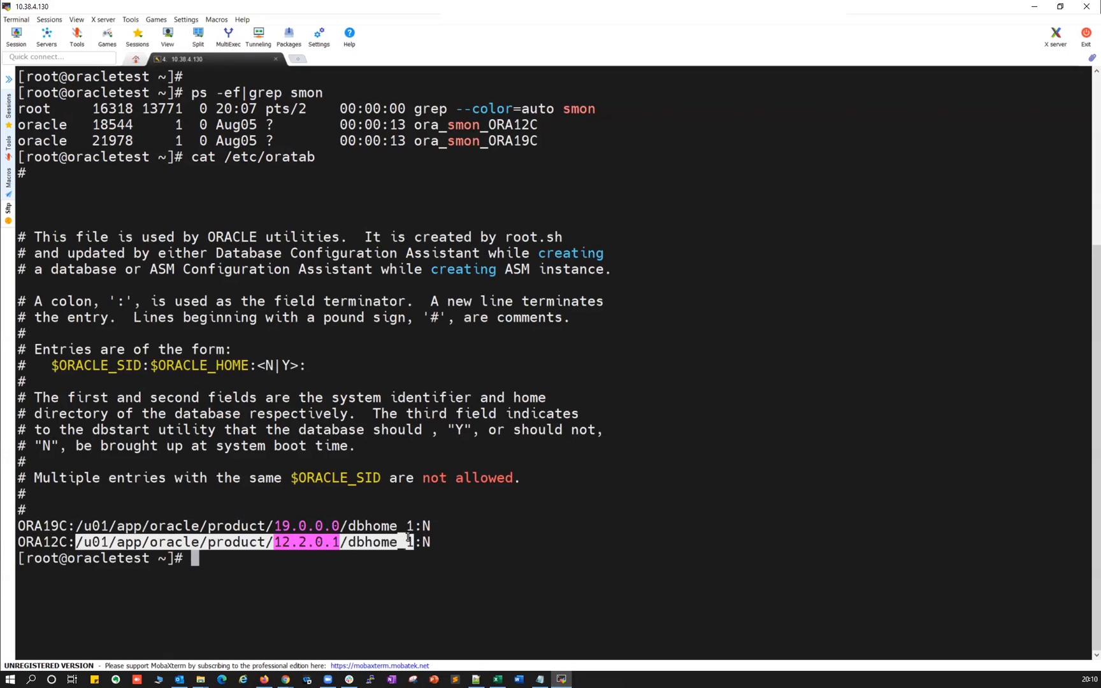
key("alt+Tab")
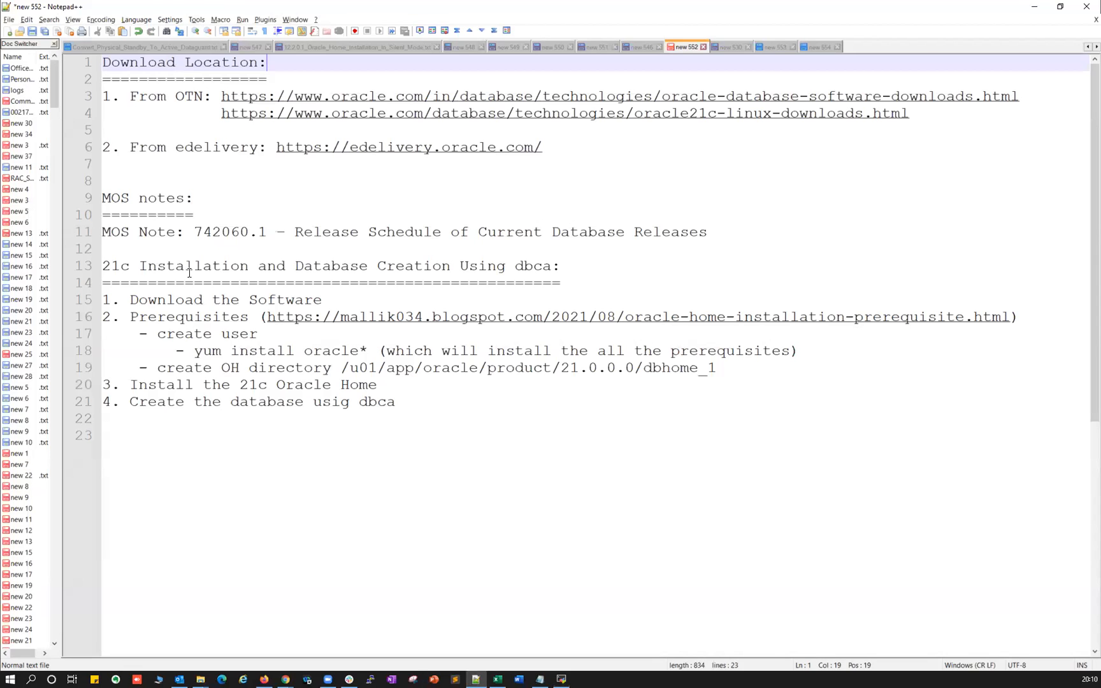
left_click_drag(103, 97, 544, 148)
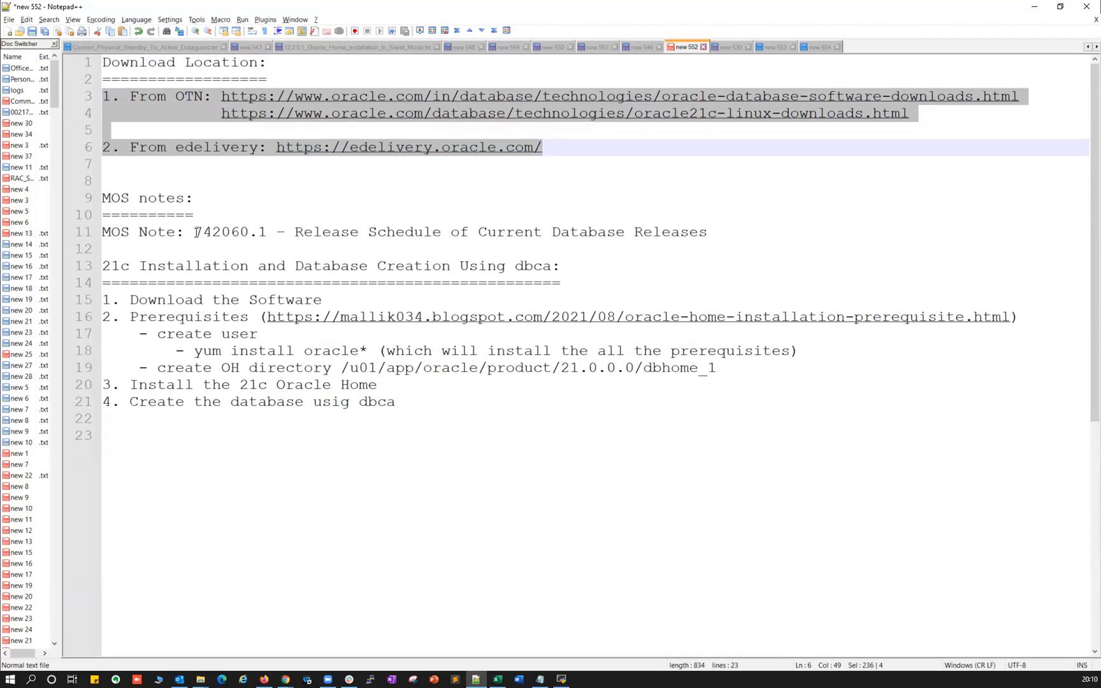
left_click_drag(195, 232, 267, 232)
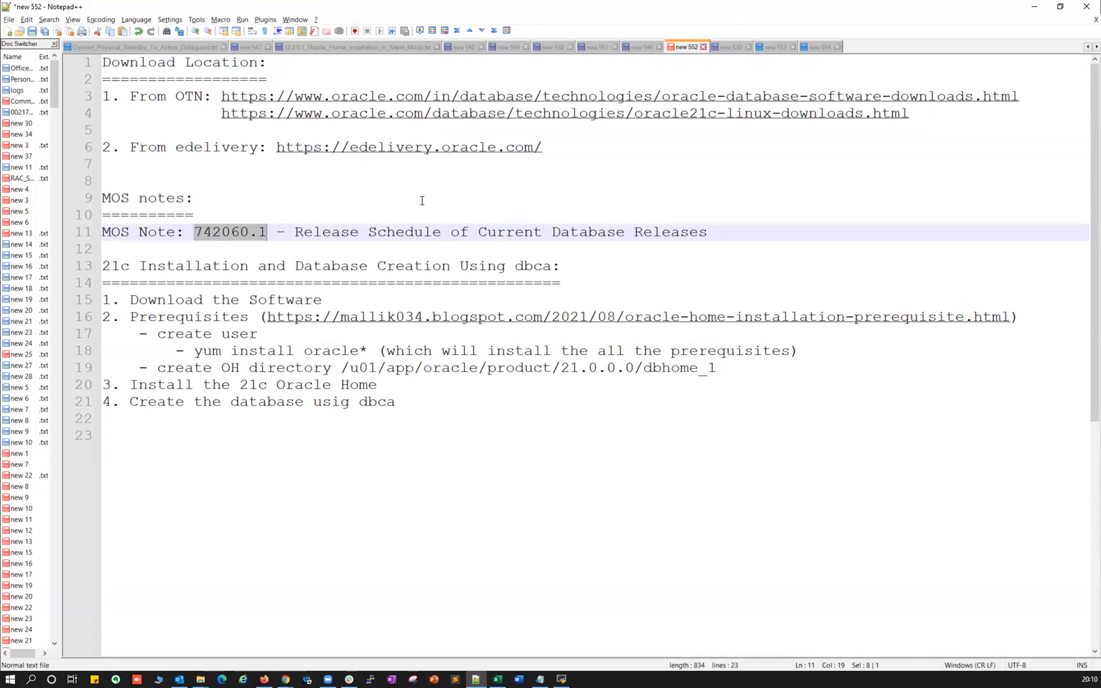
left_click_drag(461, 231, 578, 232)
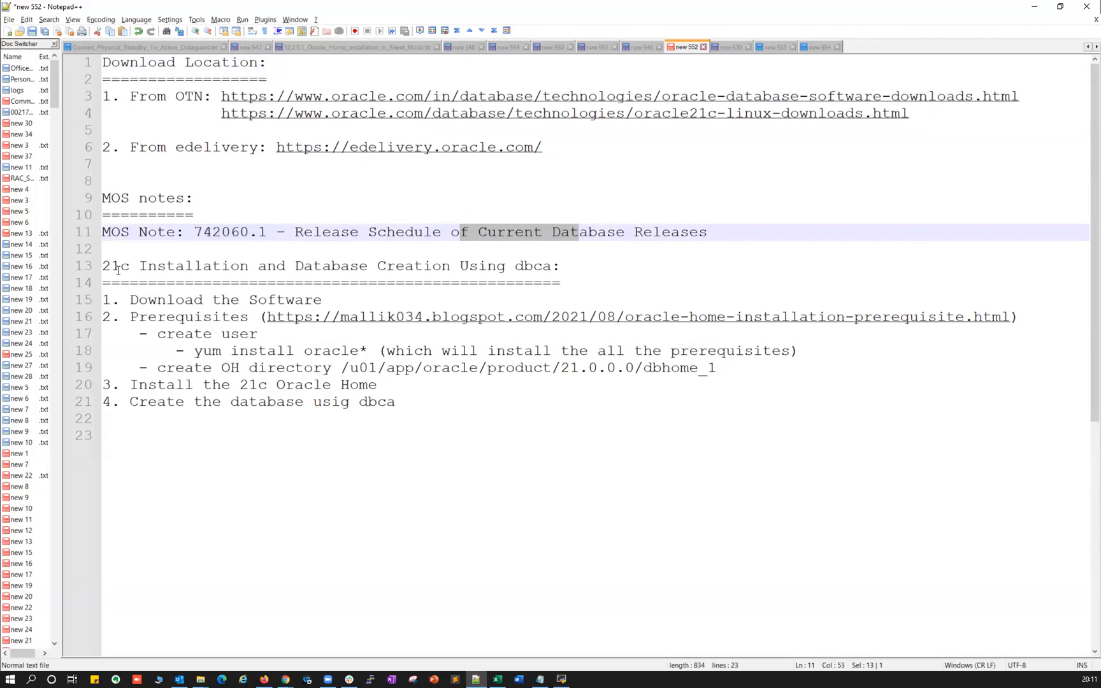
left_click_drag(106, 267, 537, 280)
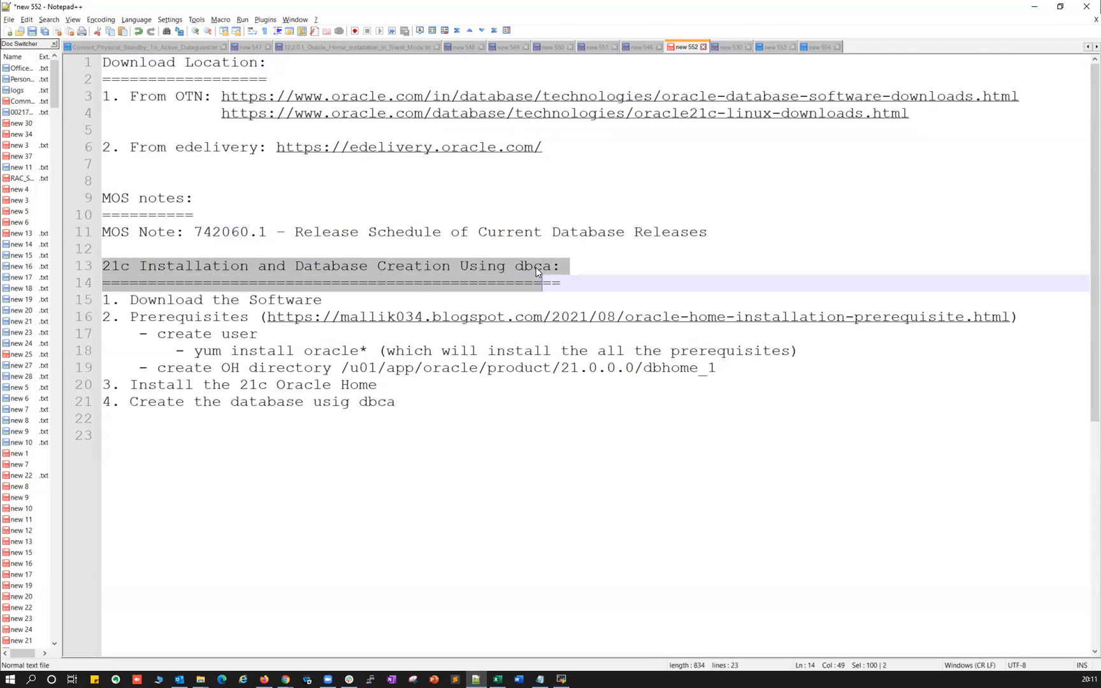
double_click(535, 267)
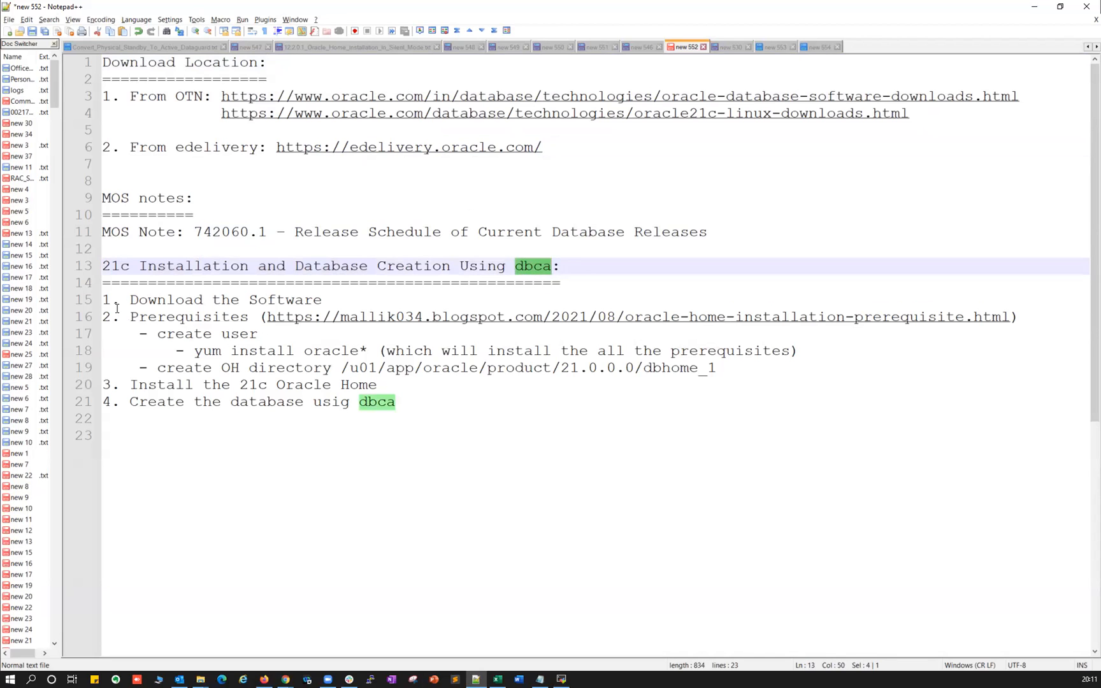
left_click_drag(104, 300, 411, 402)
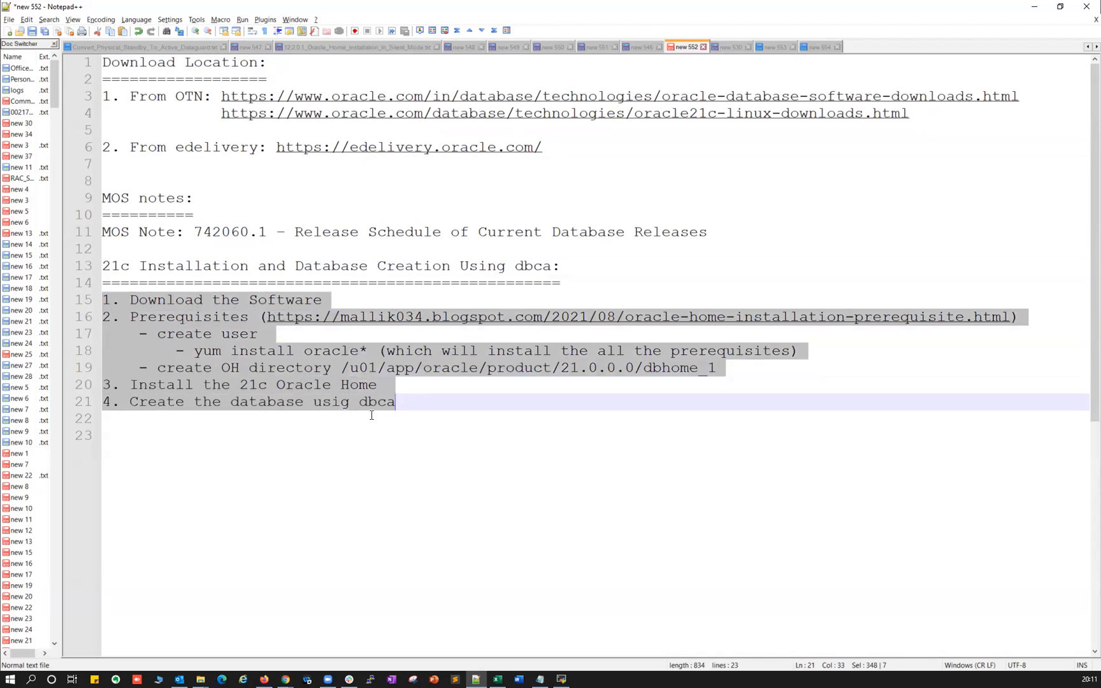
left_click(183, 316)
left_click_drag(147, 300, 295, 301)
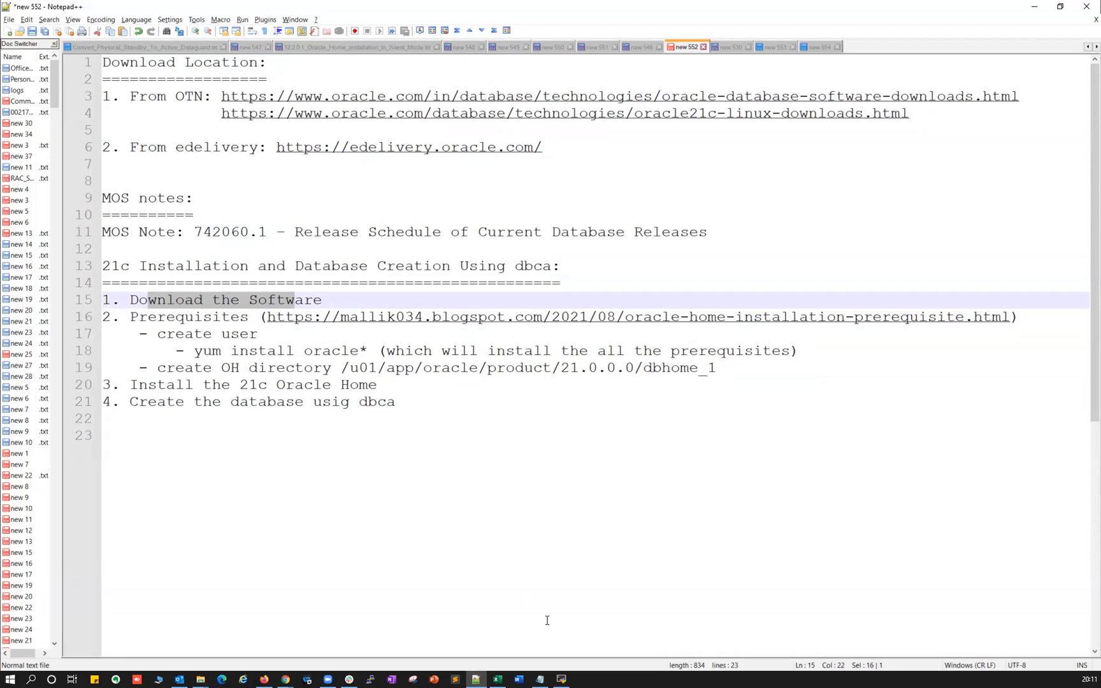
left_click(560, 677)
Switch to the oracle user with su - oracle.
left_click(546, 505)
type("s -")
key("BackSpace")
key("BackSpace")
key("BackSpace")
key("BackSpace")
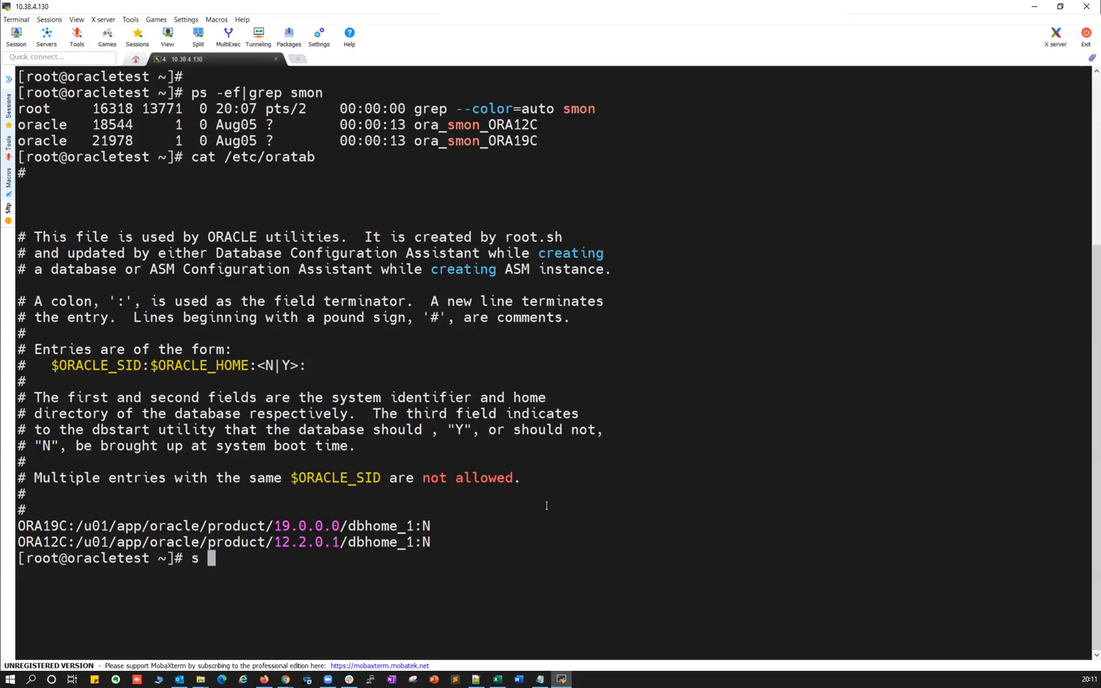
type("su - oracle")
key("Return")
List /u01/patches with ls -ltrh and locate the V1011496-01.zip download.
type("/u01/patches/")
key("Return")
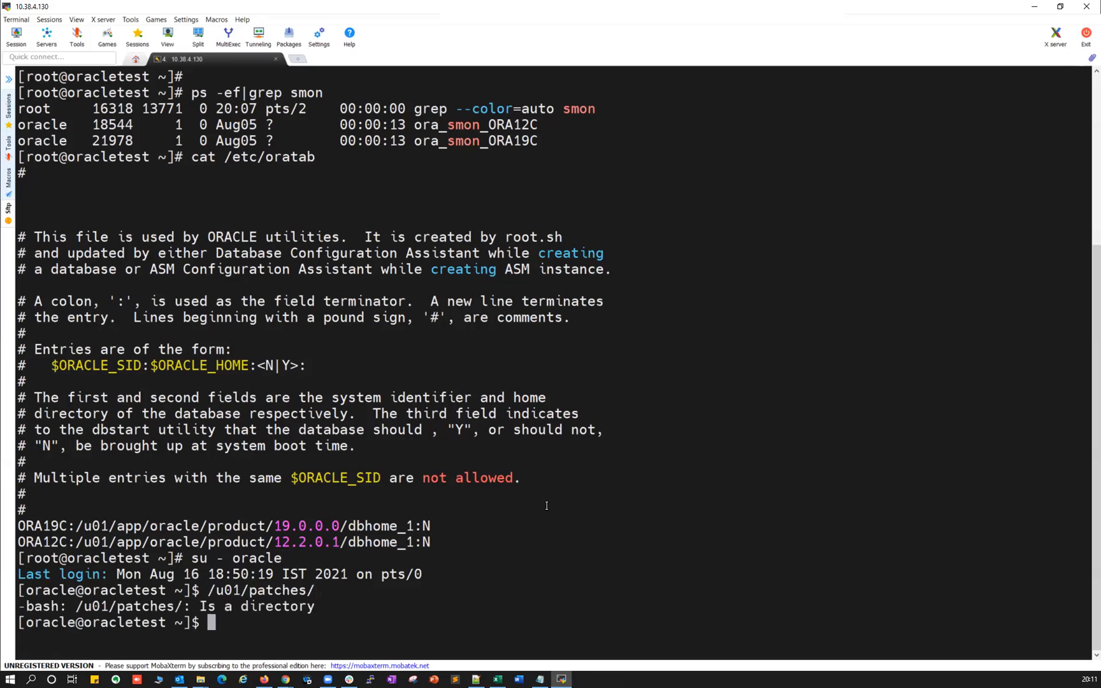
type("cd /u01/patches/")
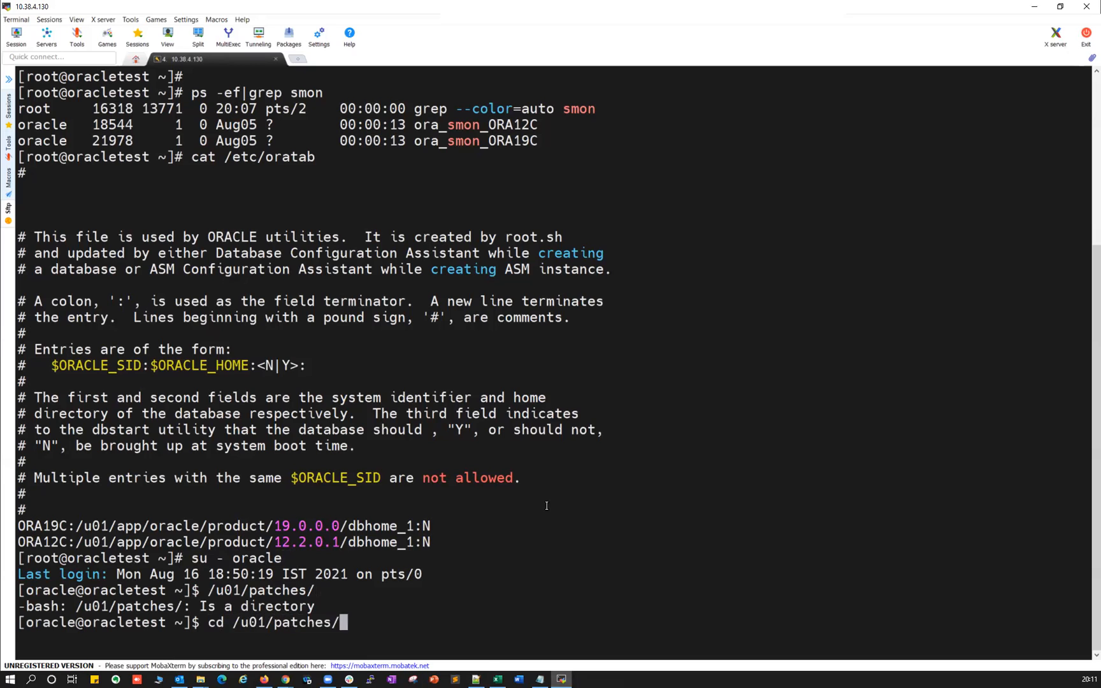
key("Return")
type("ls -ltrh")
key("Return")
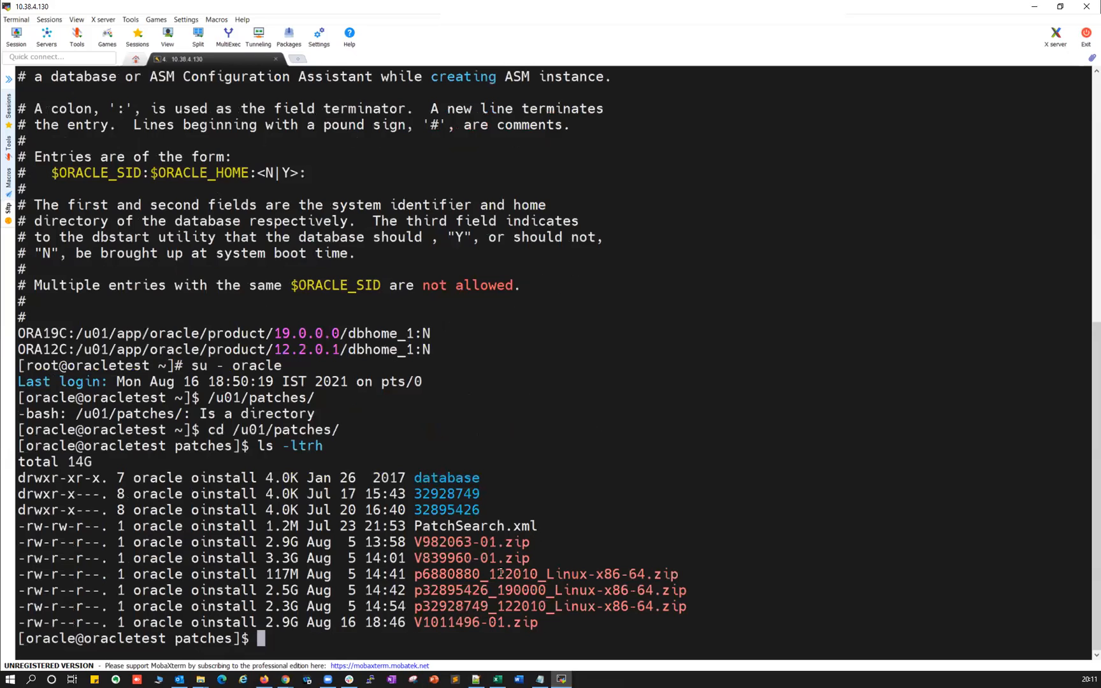
left_click_drag(422, 624, 537, 625)
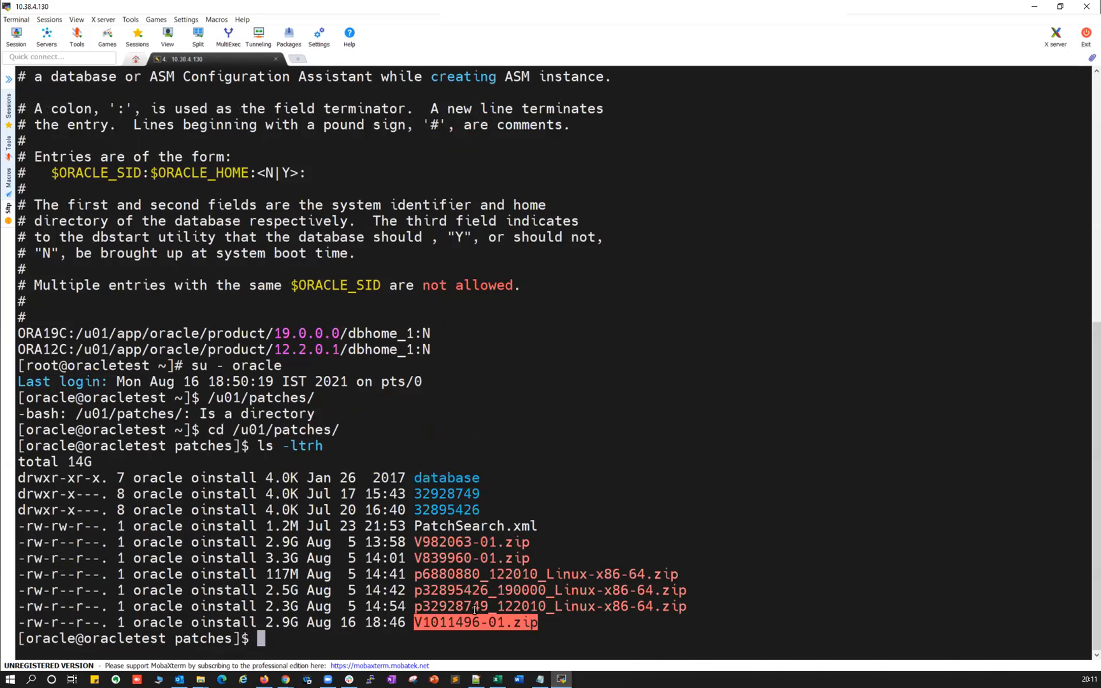
left_click(476, 679)
Review the notes' download sources (OTN, edelivery) and the Prerequisites step.
left_click(166, 302)
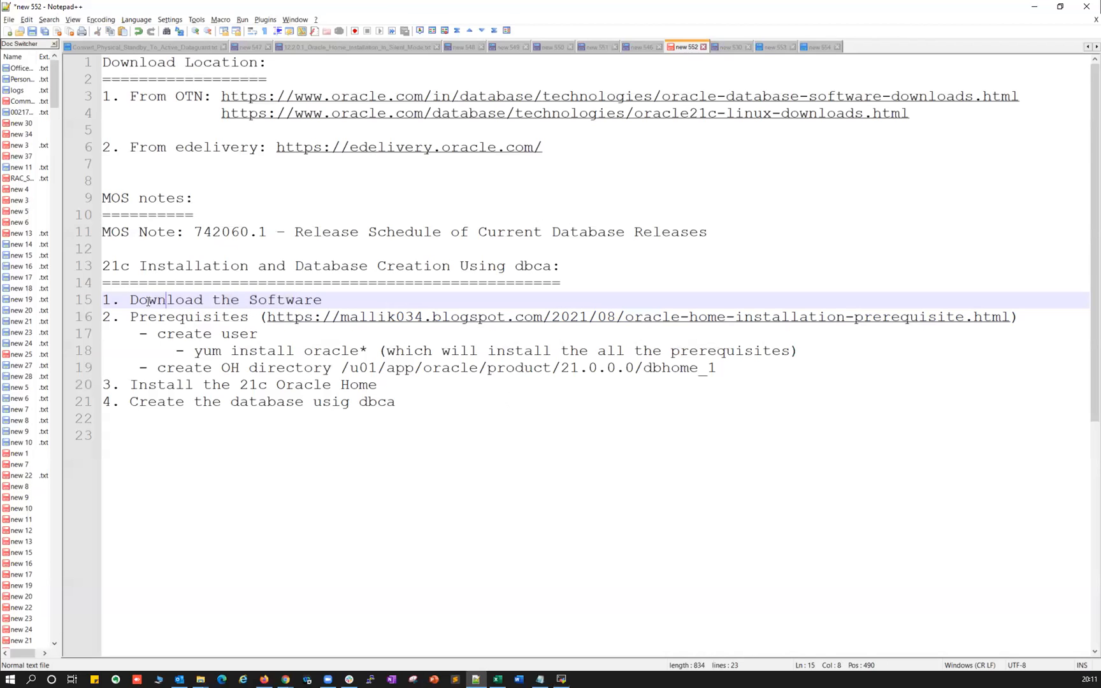
left_click(132, 317)
key("shift+Right")
key("shift+Right")
key("shift+Right")
key("shift+Right")
key("shift+Right")
key("shift+Right")
key("shift+Right")
key("shift+Right")
key("shift+Right")
left_click_drag(130, 300, 322, 301)
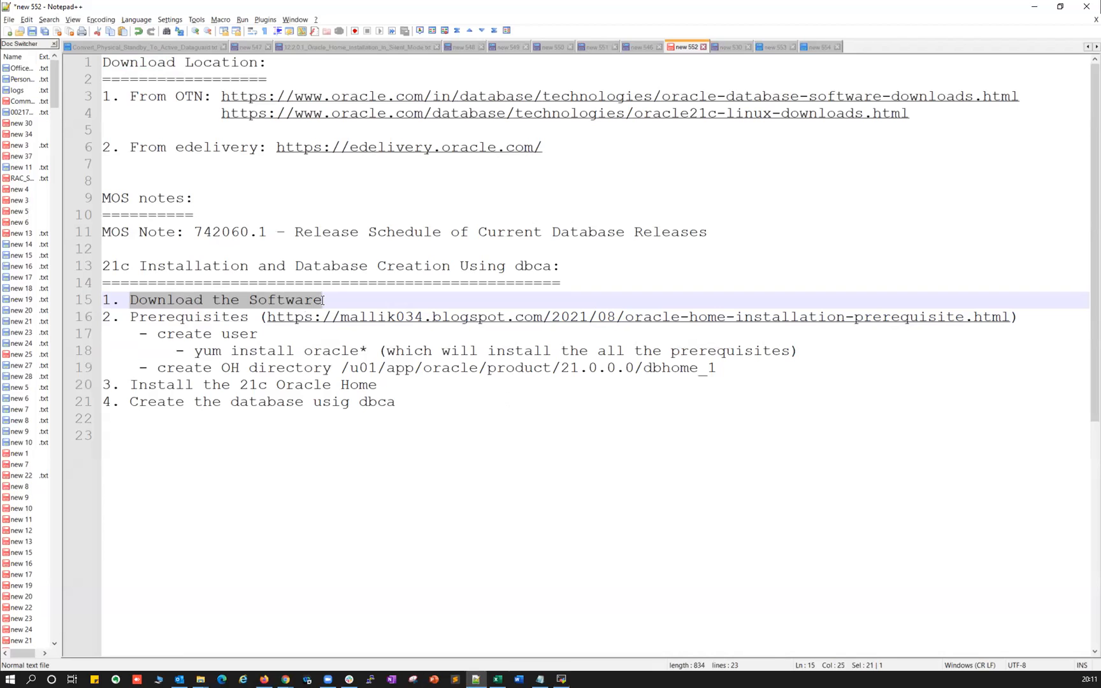
left_click_drag(167, 100, 194, 100)
left_click_drag(186, 148, 240, 150)
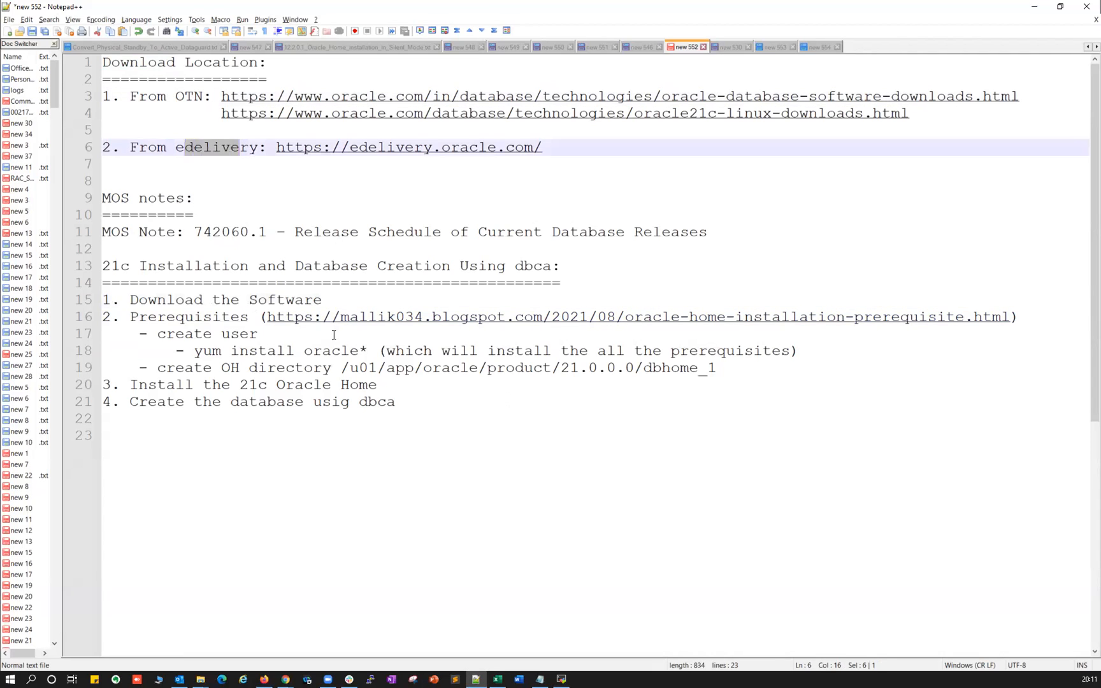
left_click_drag(130, 317, 247, 319)
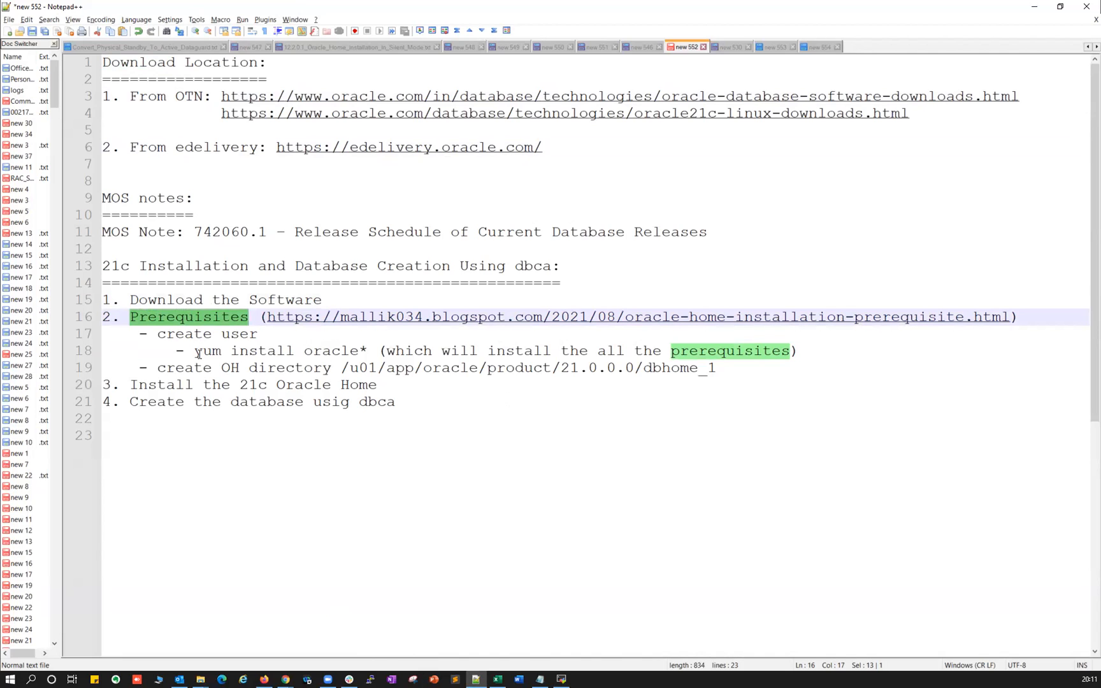
Replace the extra indentation before the yum install oracle* line with a dash.
left_click_drag(179, 351, 332, 351)
type("-")
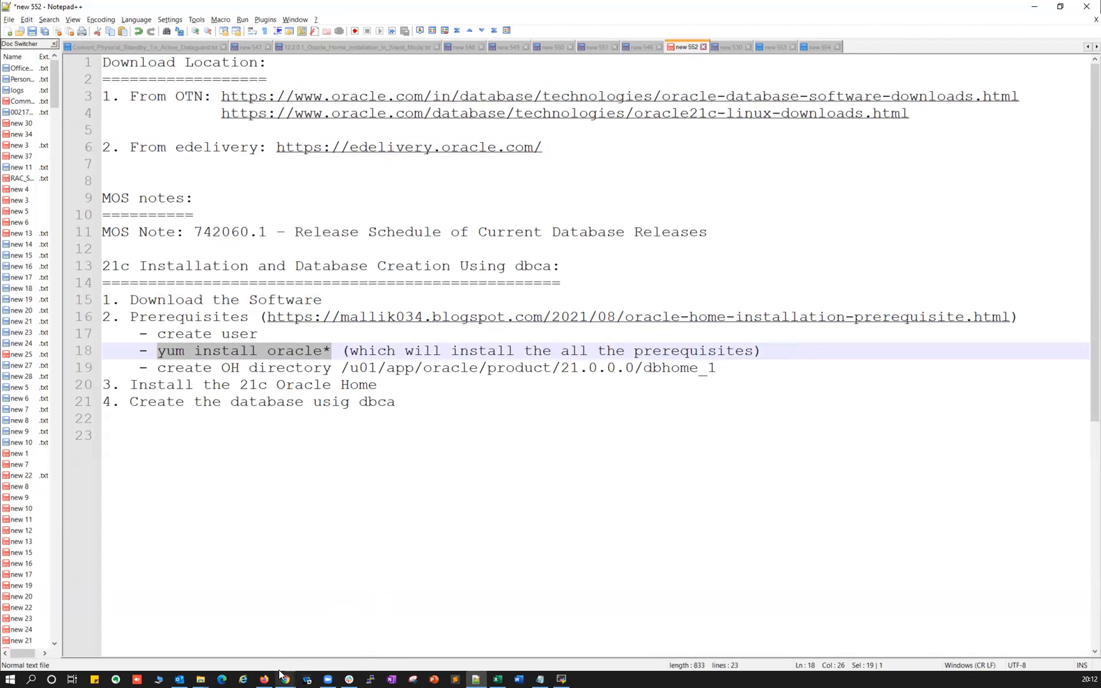
mouse_move(285, 679)
left_click(410, 630)
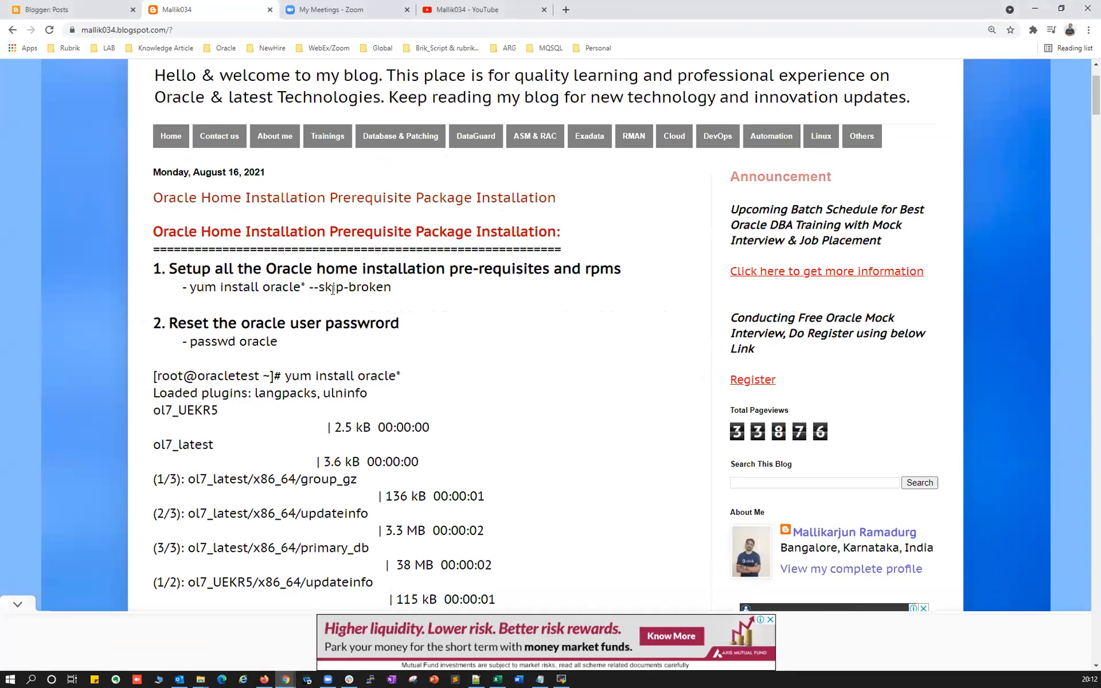
left_click_drag(190, 287, 361, 287)
scroll(244, 393, "down", 1)
left_click_drag(284, 318, 401, 358)
scroll(401, 359, "down", 8)
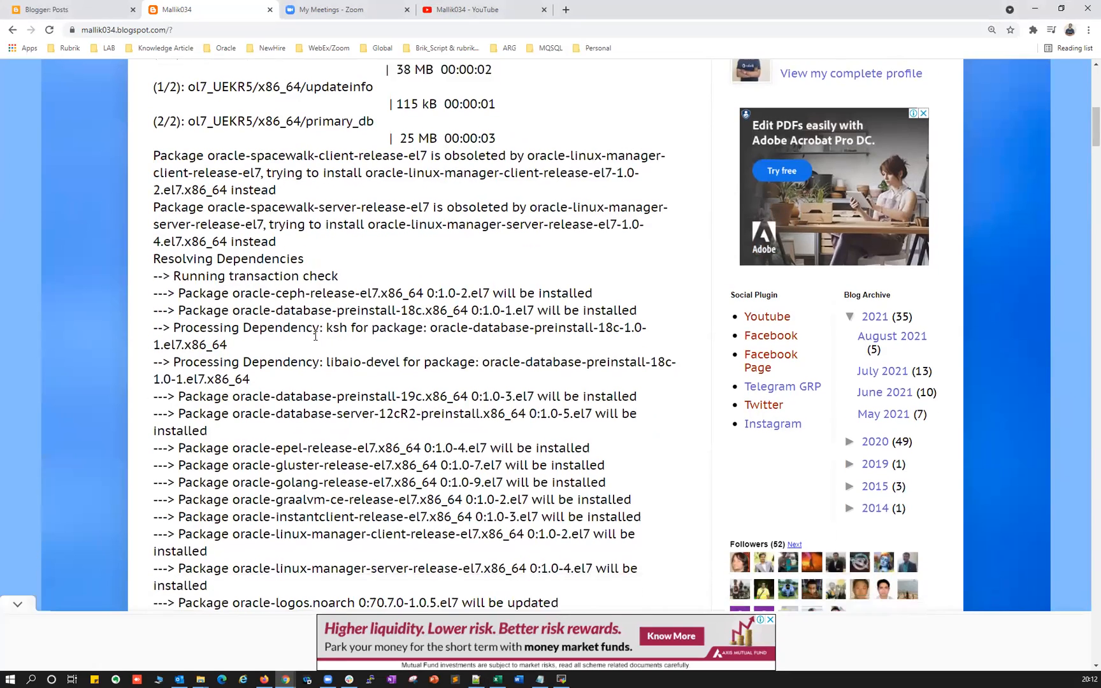
left_click_drag(246, 254, 336, 527)
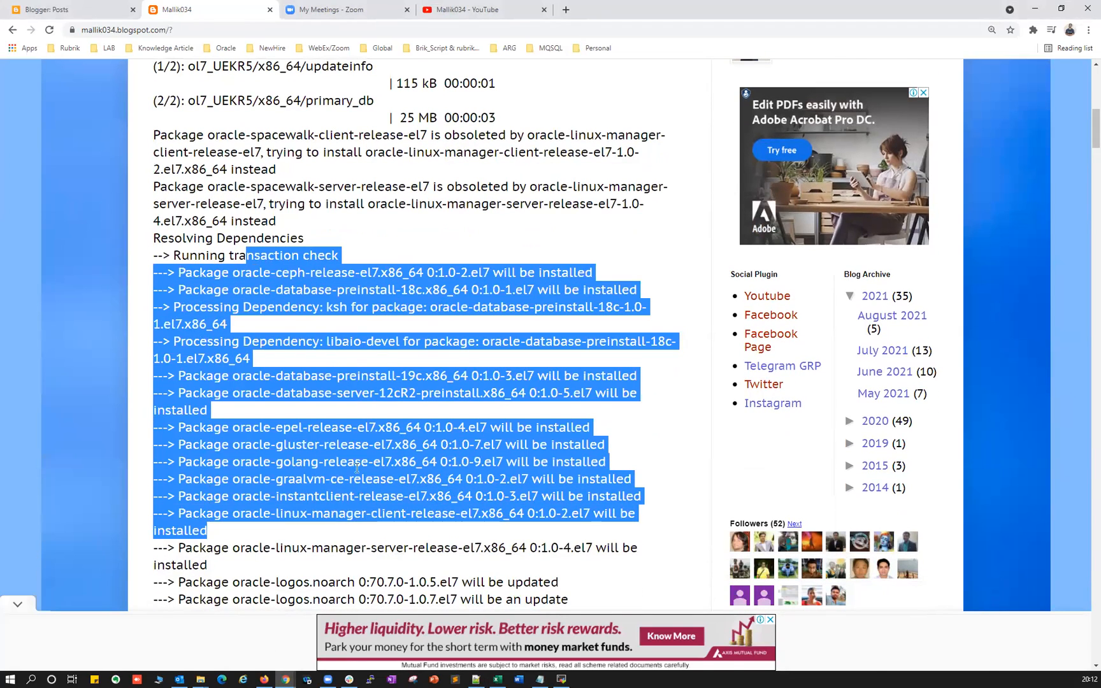
key("alt+Tab")
left_click_drag(332, 351, 158, 352)
right_click(164, 351)
Exit back to root and run the copied yum install oracle* command.
left_click(187, 370)
key("alt+Tab")
left_click(561, 679)
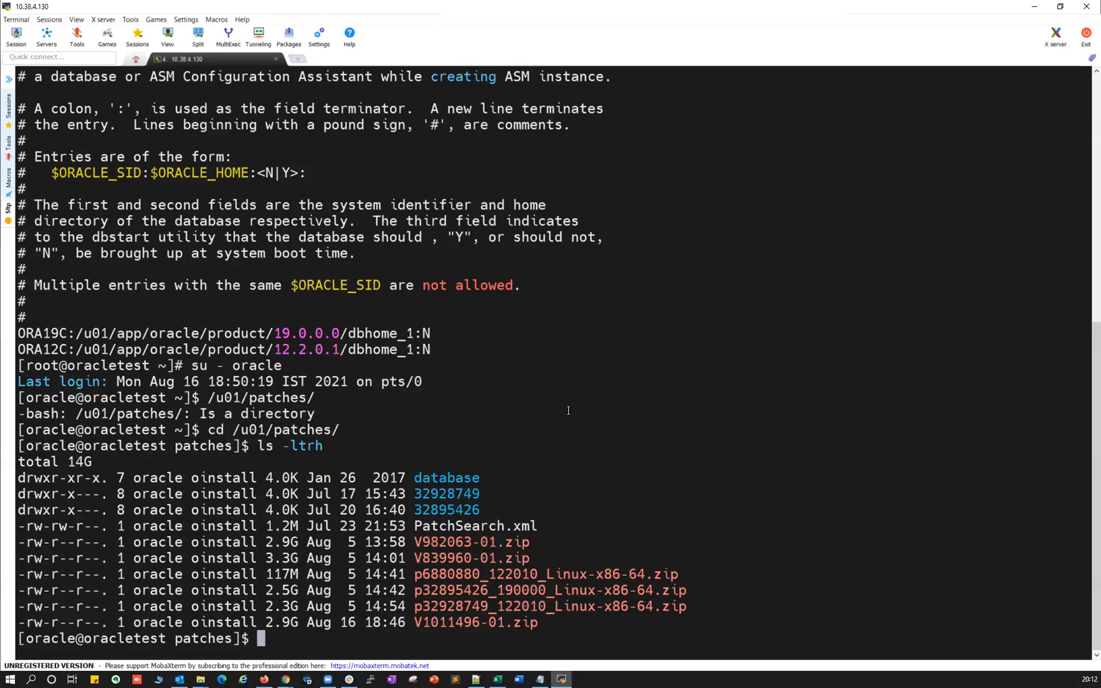
right_click(576, 409)
key("ctrl+c")
key("Return")
type("exit")
key("Return")
right_click(583, 363)
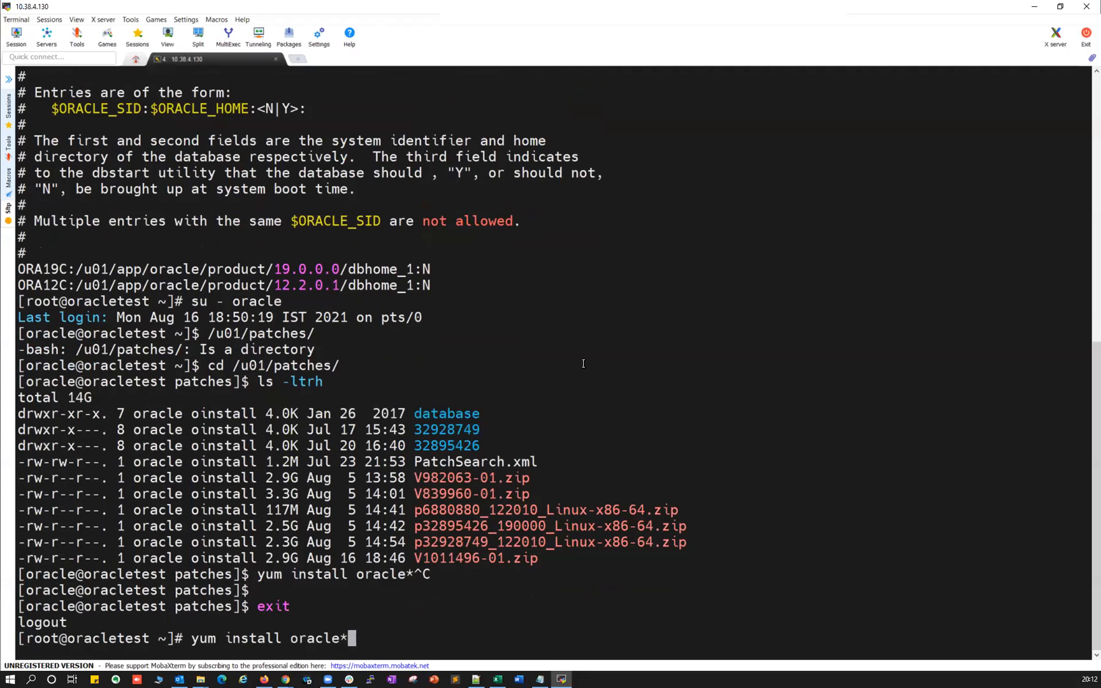
key("Return")
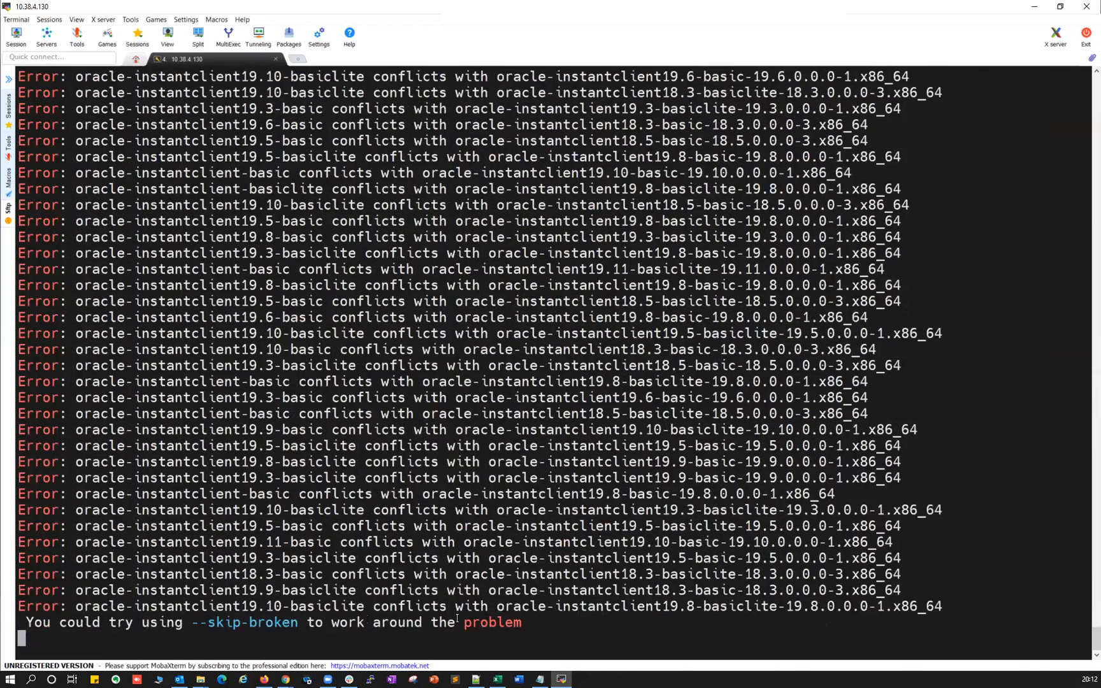
Rerun yum install oracle* with --skip-broken and confirm with y until Complete.
key("ctrl+c")
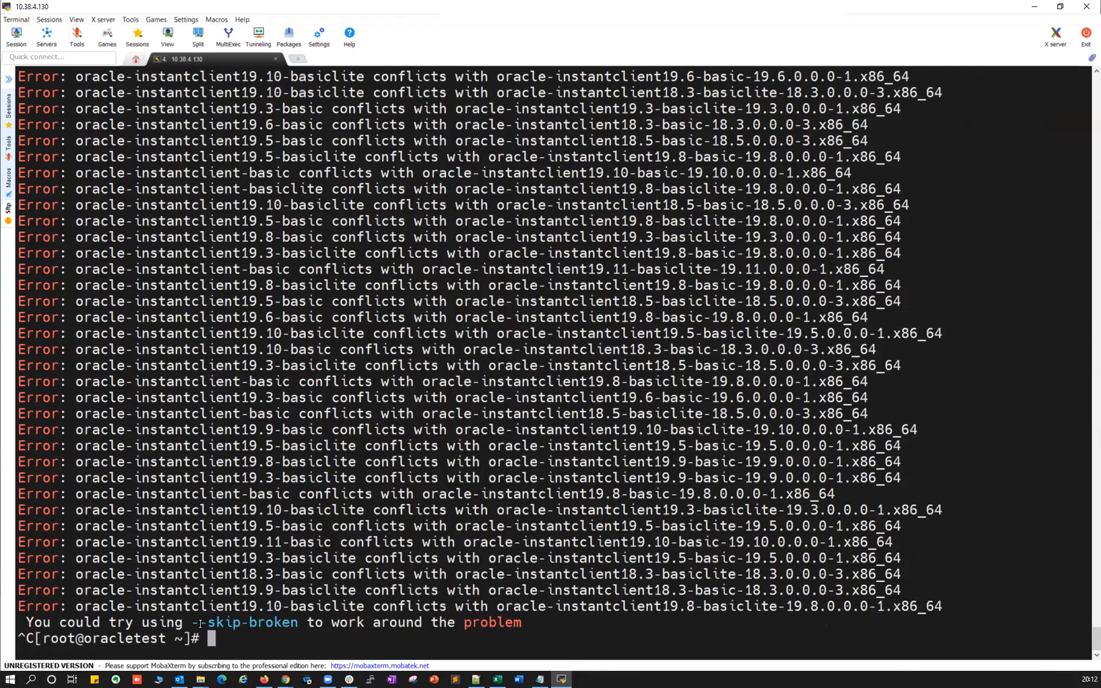
key("Return")
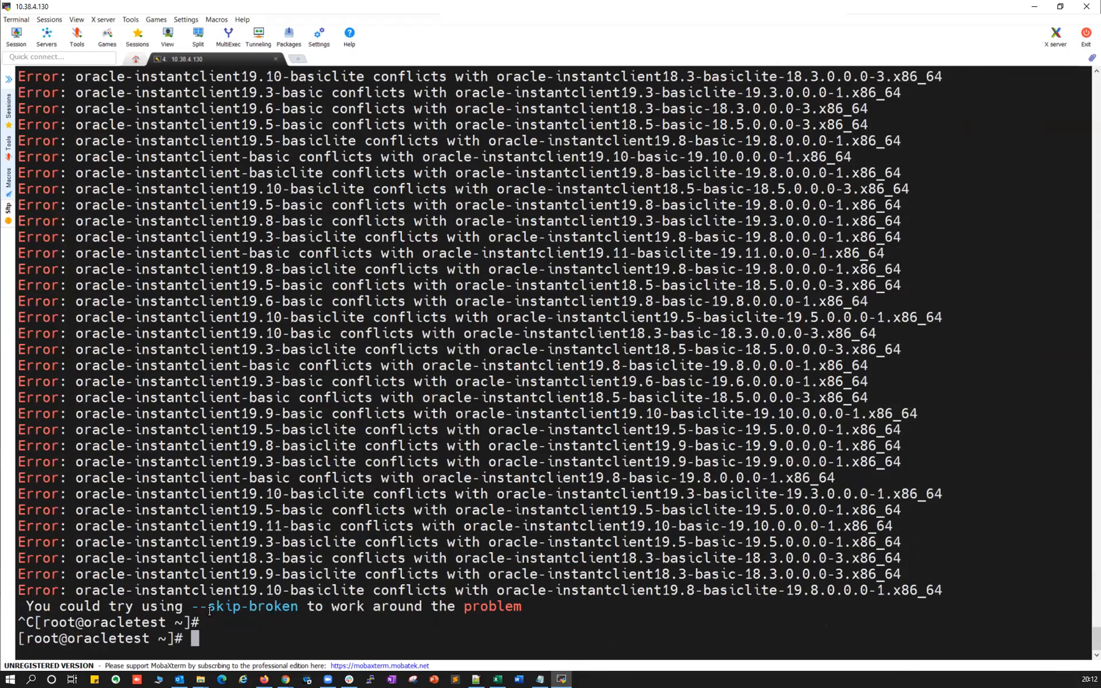
double_click(210, 607)
key("Up")
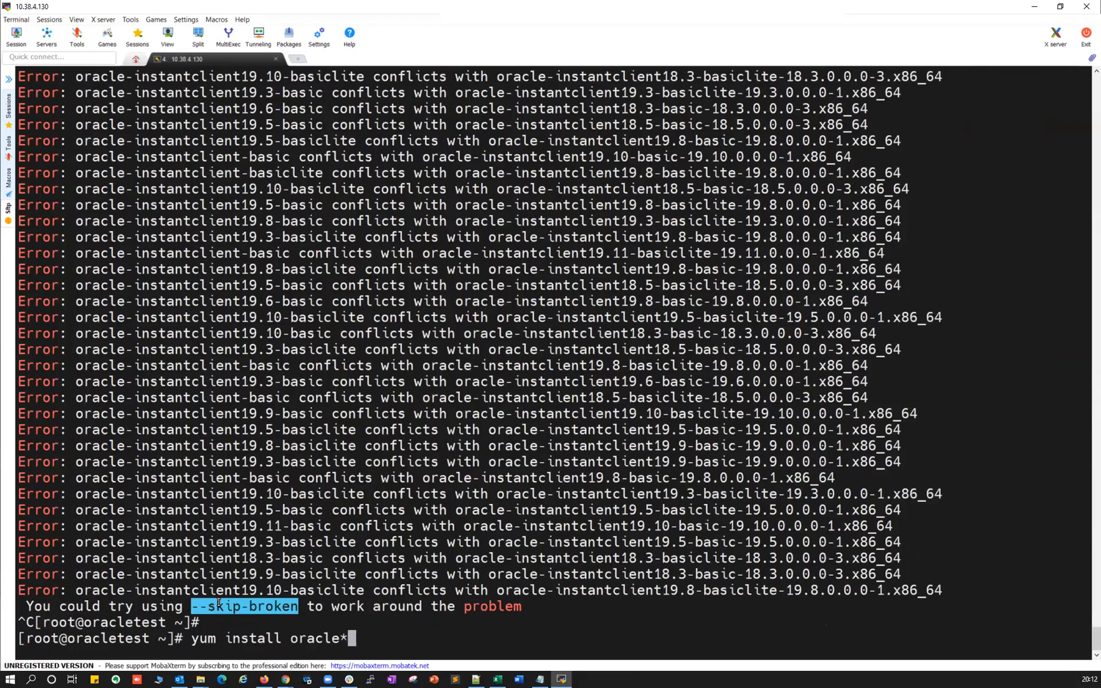
right_click(345, 585)
key("Return")
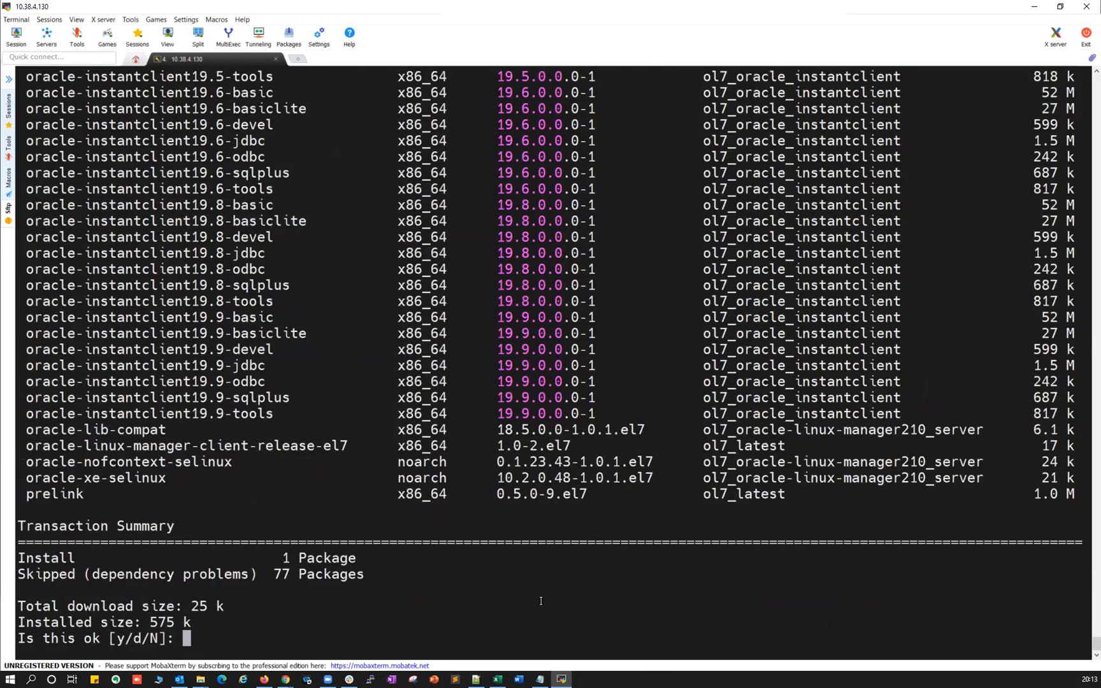
type("y")
key("Return")
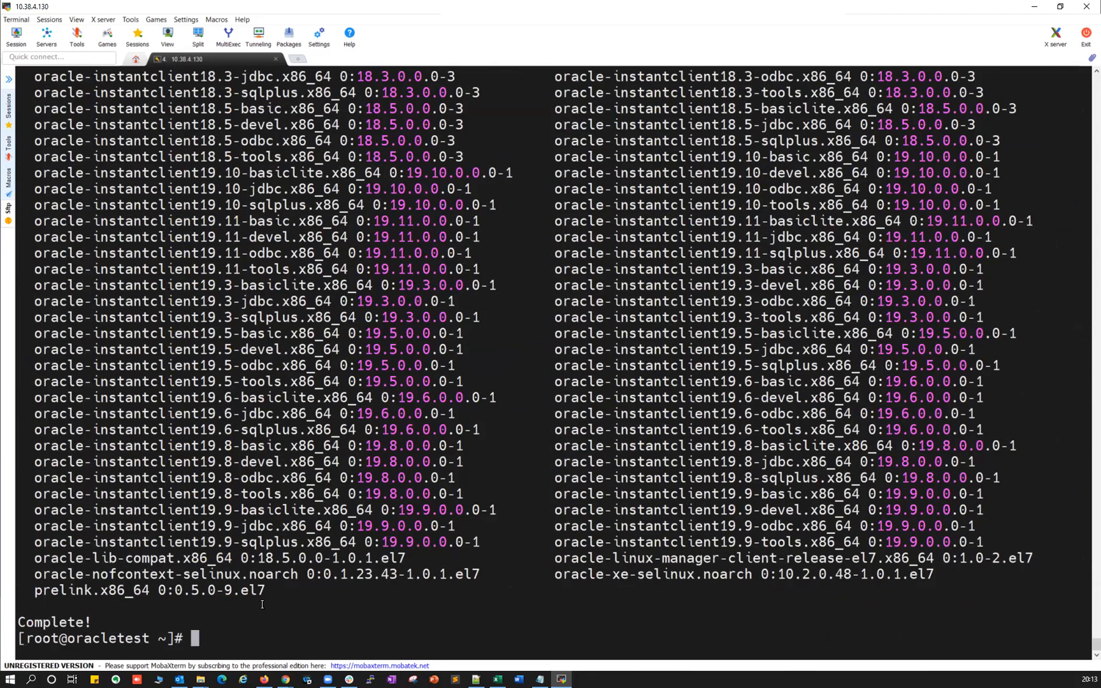
left_click(286, 679)
Copy the Oracle home path from line 19 of the installation notes.
left_click(561, 679)
left_click(477, 677)
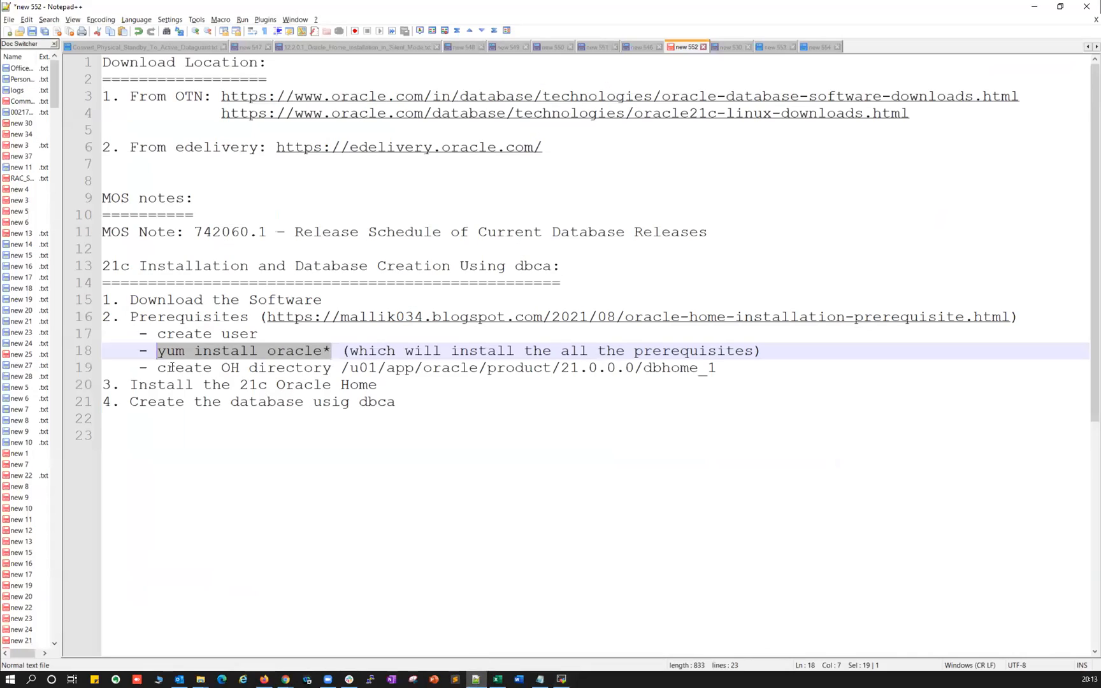
left_click_drag(158, 367, 239, 367)
left_click_drag(345, 368, 709, 371)
right_click(709, 372)
left_click(726, 382)
key("alt+Tab")
As oracle, run mkdir -p /u01/app/oracle/product/21.0.0.0/dbhome_1.
type("su - oracle")
key("Return")
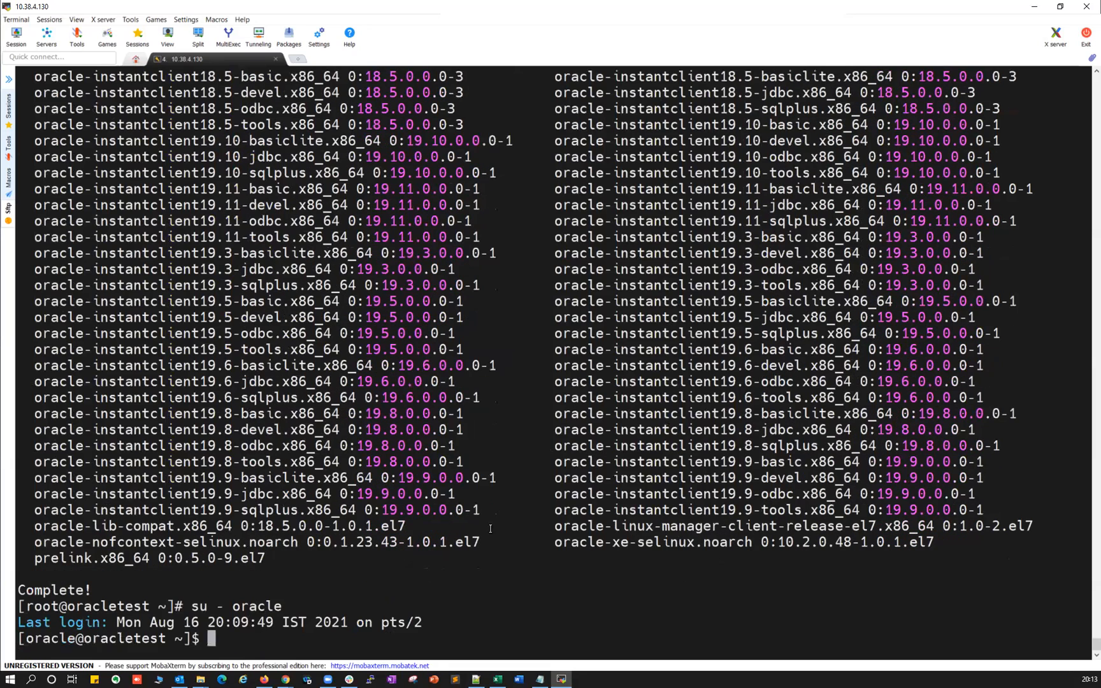
type("mkdir -p")
right_click(424, 653)
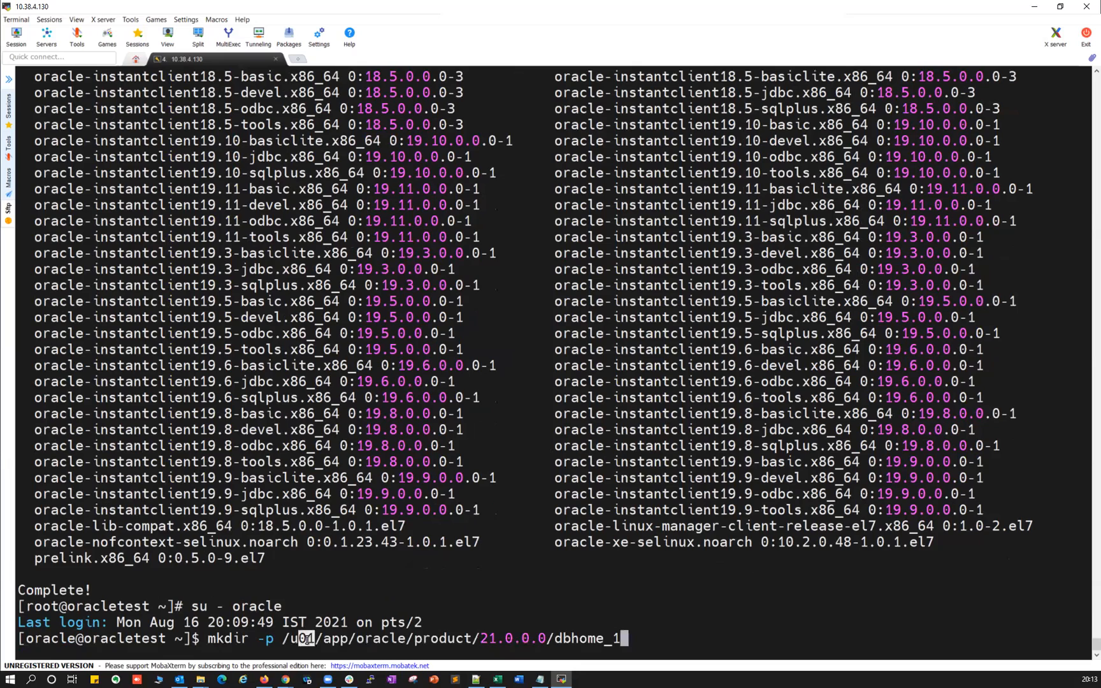
double_click(441, 637)
left_click_drag(489, 637, 591, 631)
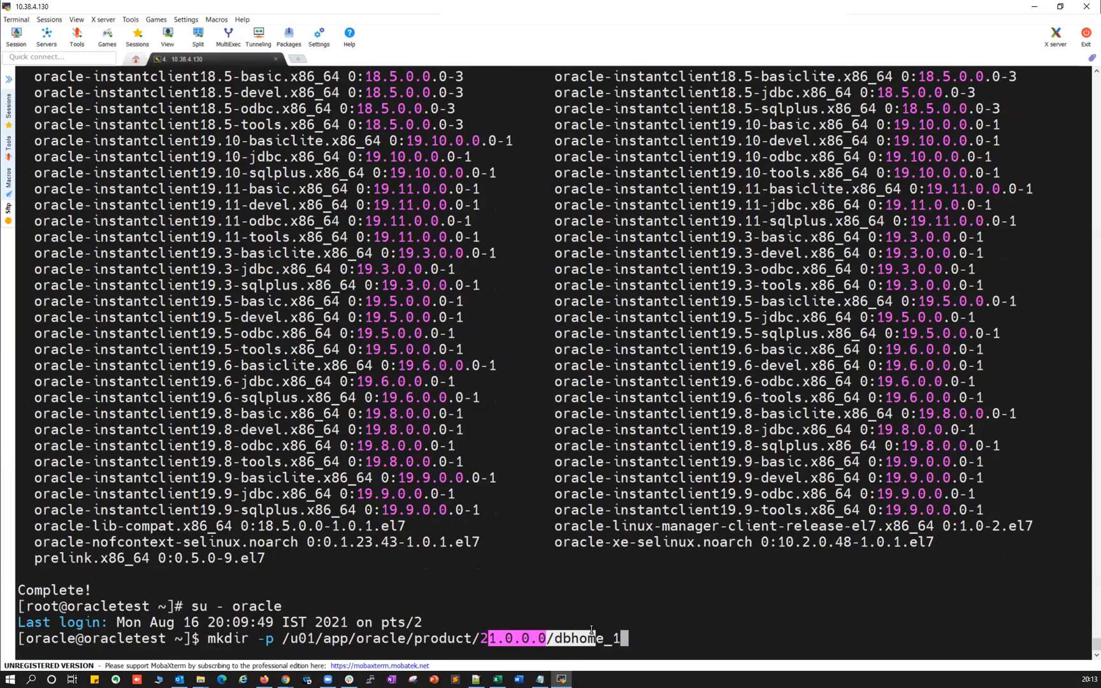
key("Return")
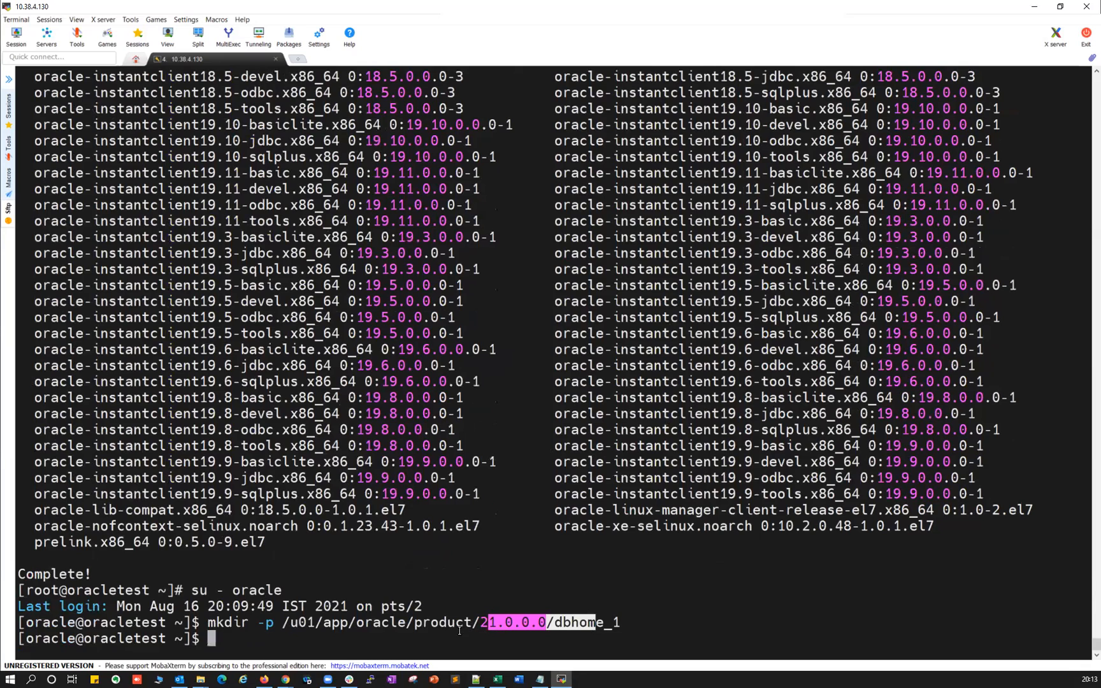
type("cd /u01/patches/")
From /u01/patches, unzip V1011496-01.zip with -d /u01/app/oracle/product/21.0.0.0/dbhome_1.
key("Return")
type("ls -ltrh")
key("Return")
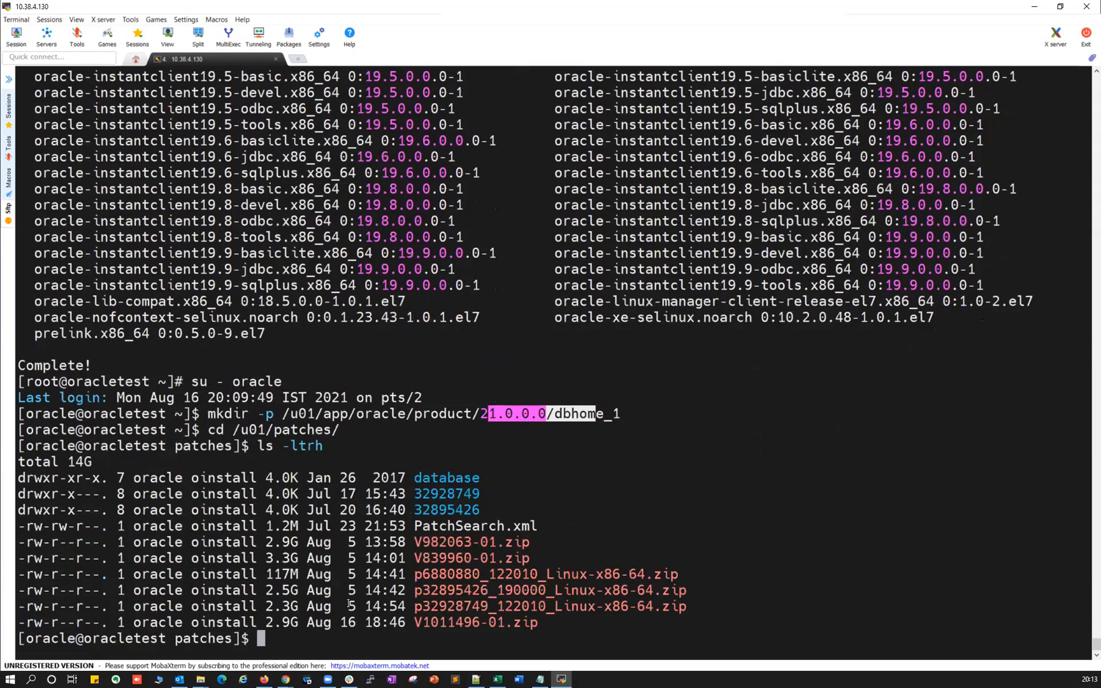
double_click(457, 620)
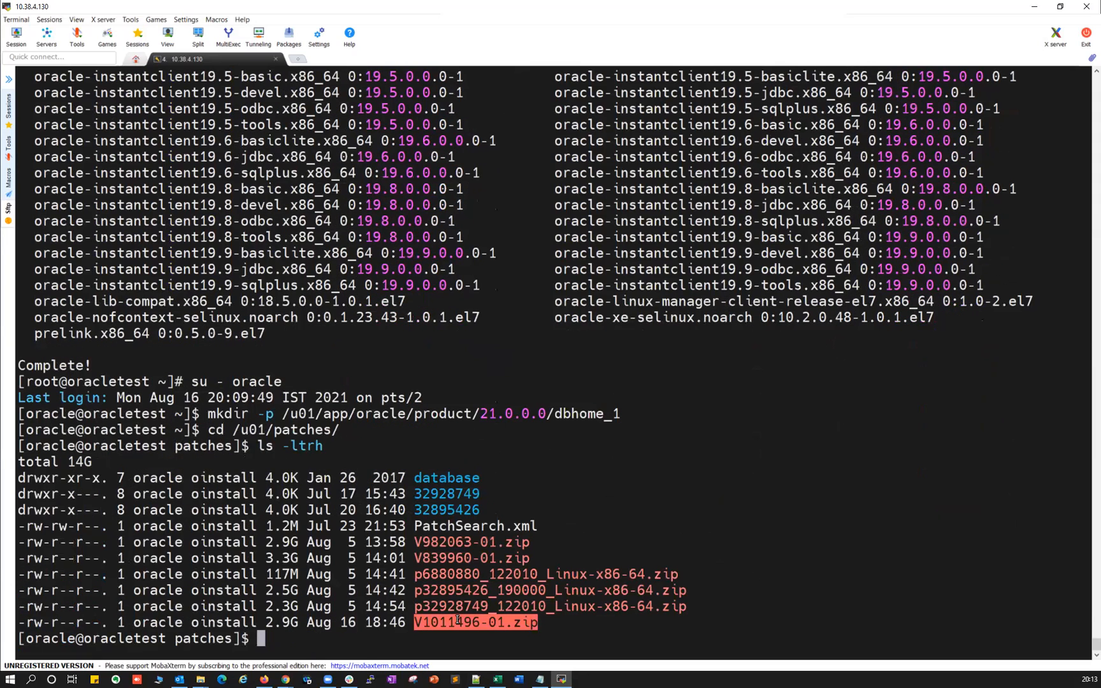
type("unzip")
right_click(387, 617)
double_click(306, 413)
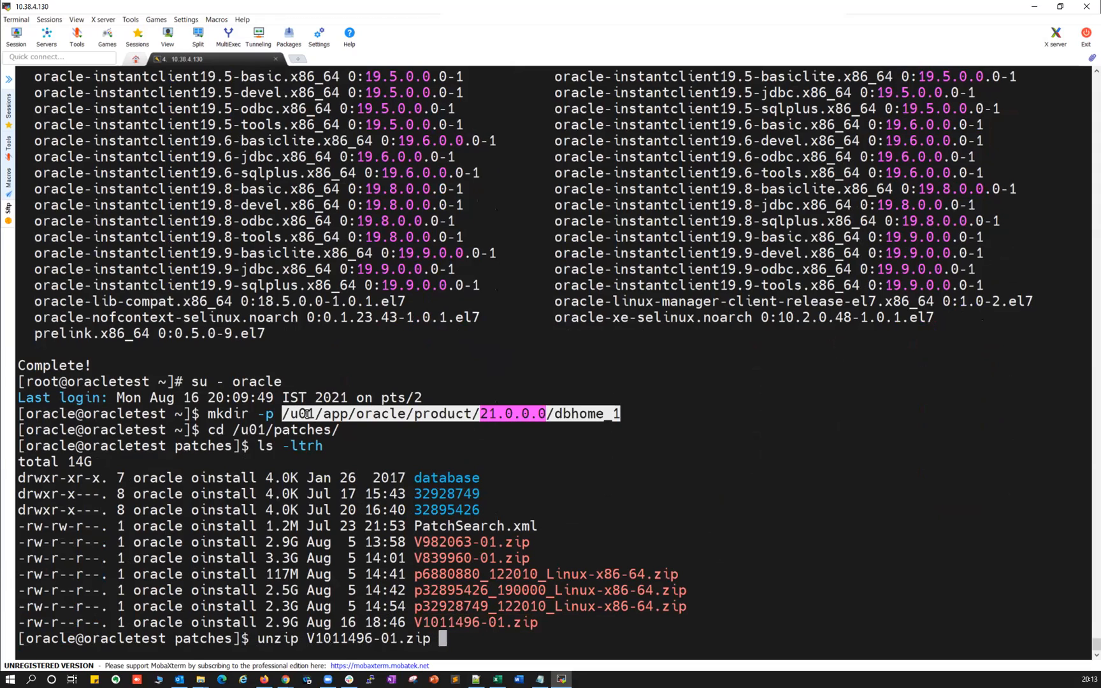
type("-d")
right_click(539, 639)
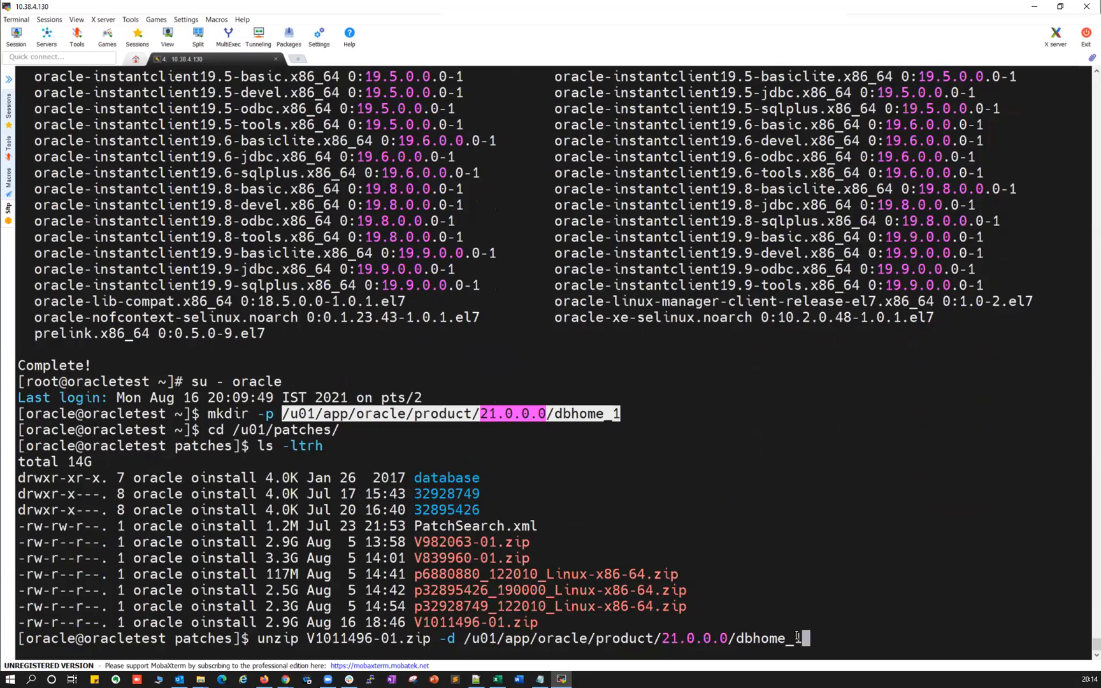
key("Return")
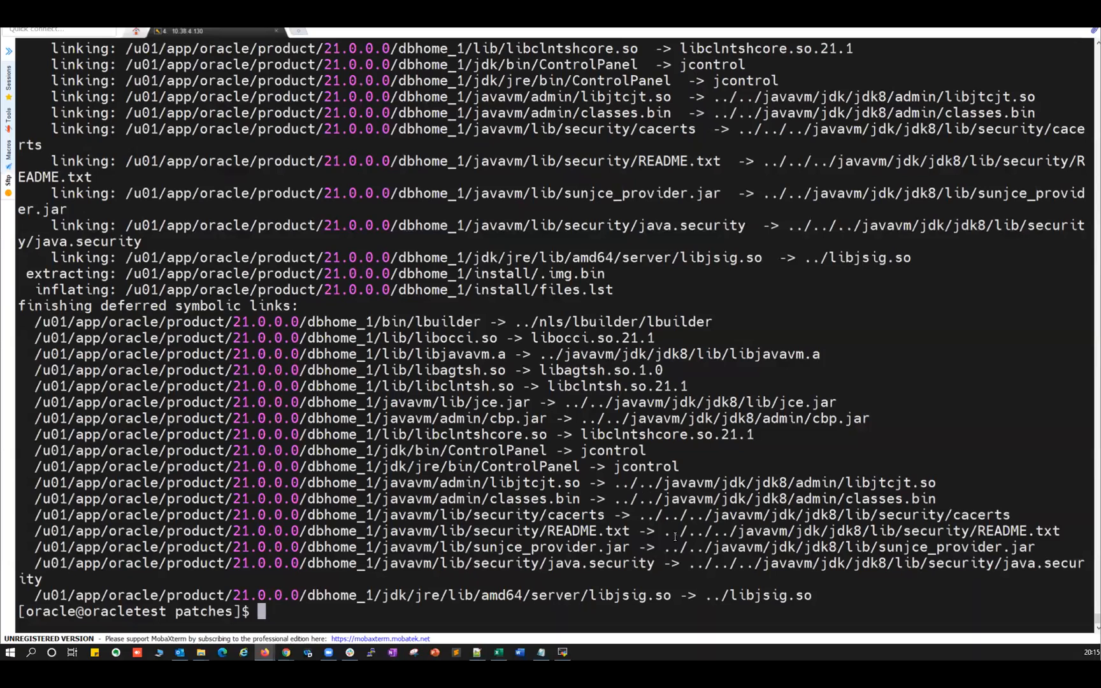
Cd into the 21.0.0.0 dbhome_1 directory and list its extracted files with ls -ltr and ls.
left_click(347, 415)
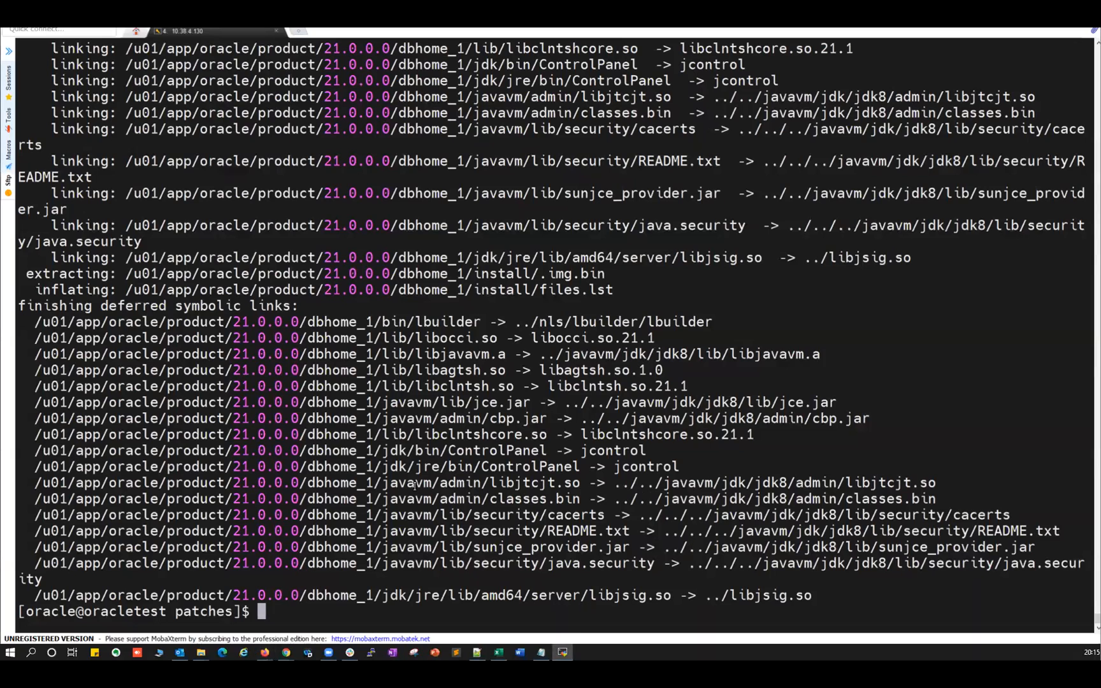
scroll(308, 411, "down", 1)
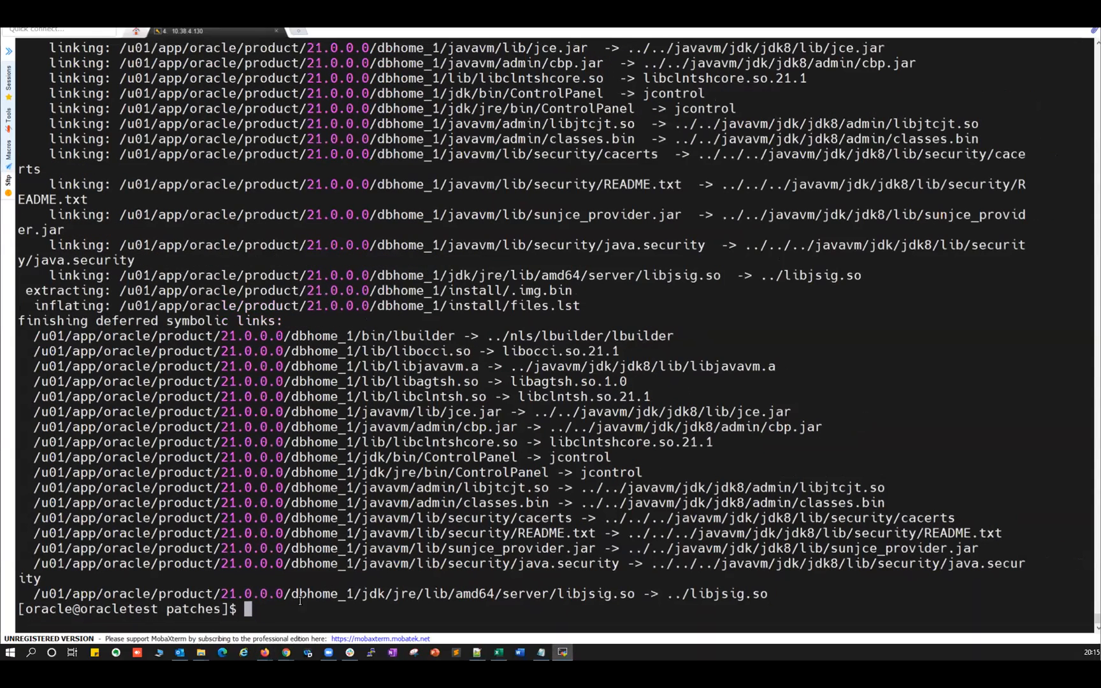
key("Up")
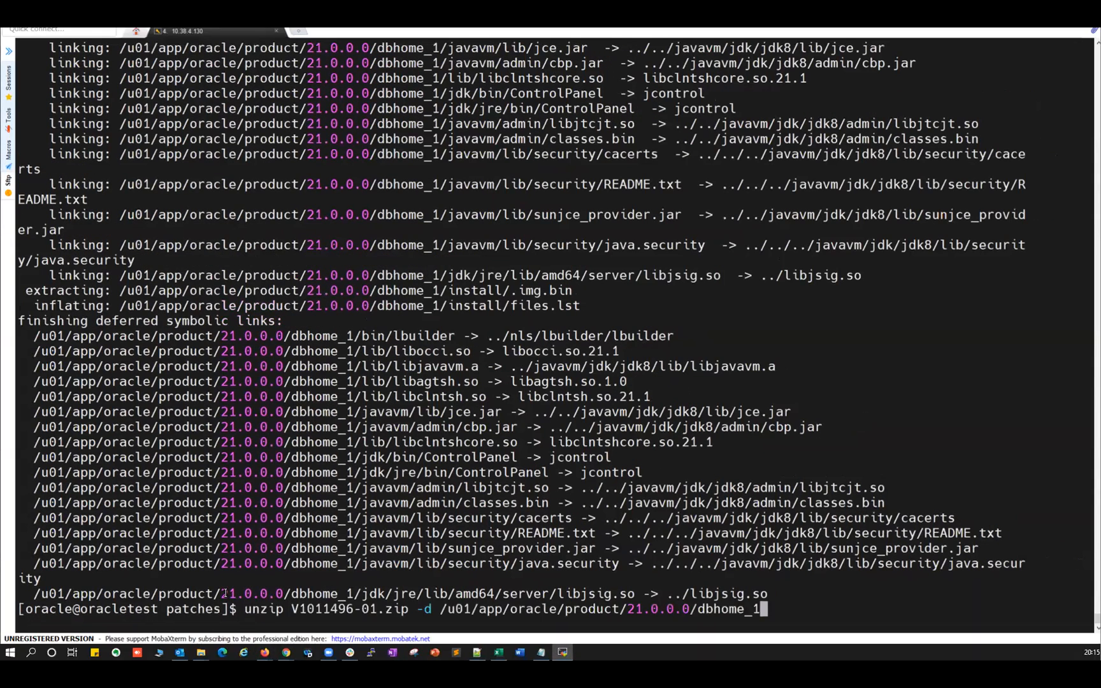
key("ctrl+c")
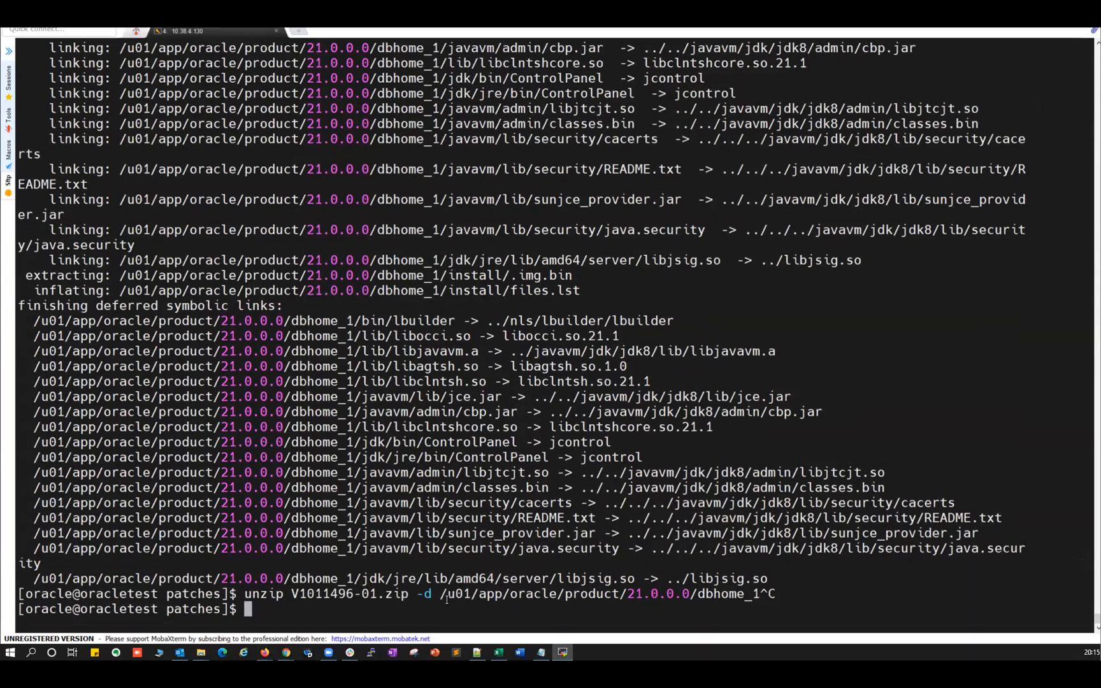
left_click_drag(440, 593, 753, 593)
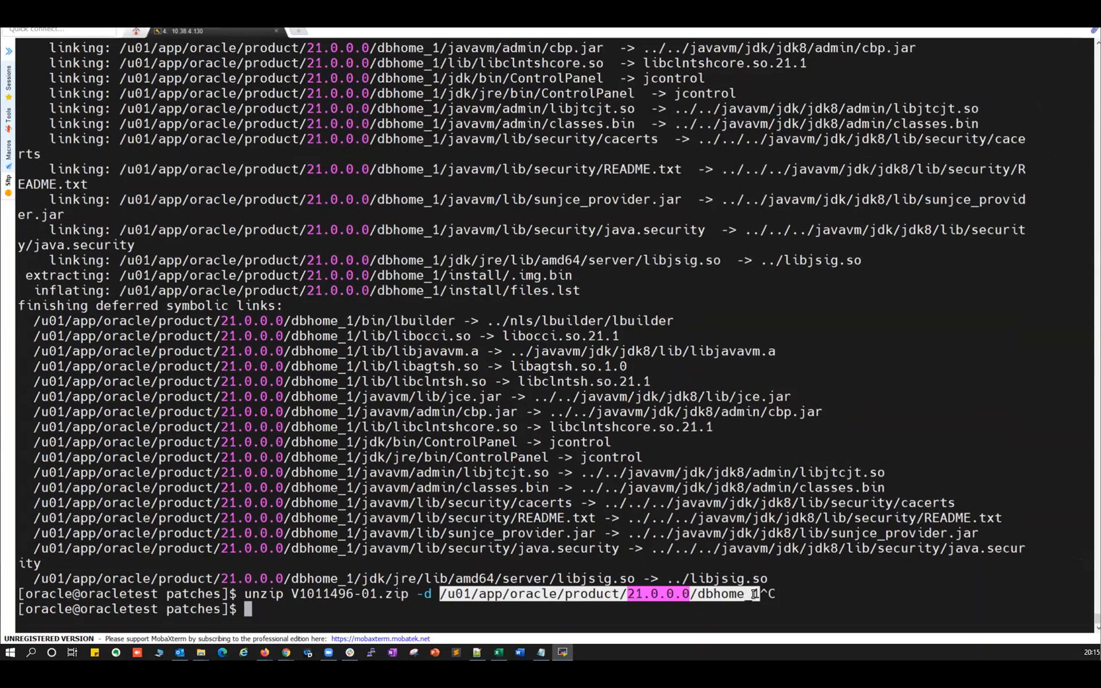
type("cd")
right_click(795, 548)
key("Return")
type("ls -ltrh")
key("Return")
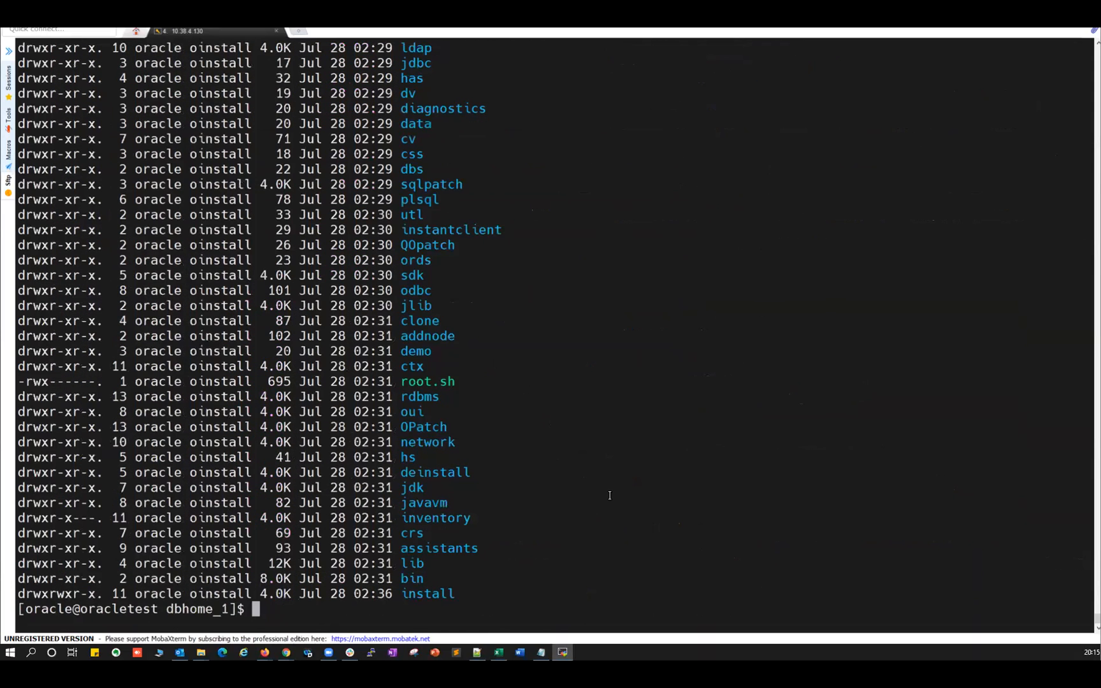
type("ls")
key("Return")
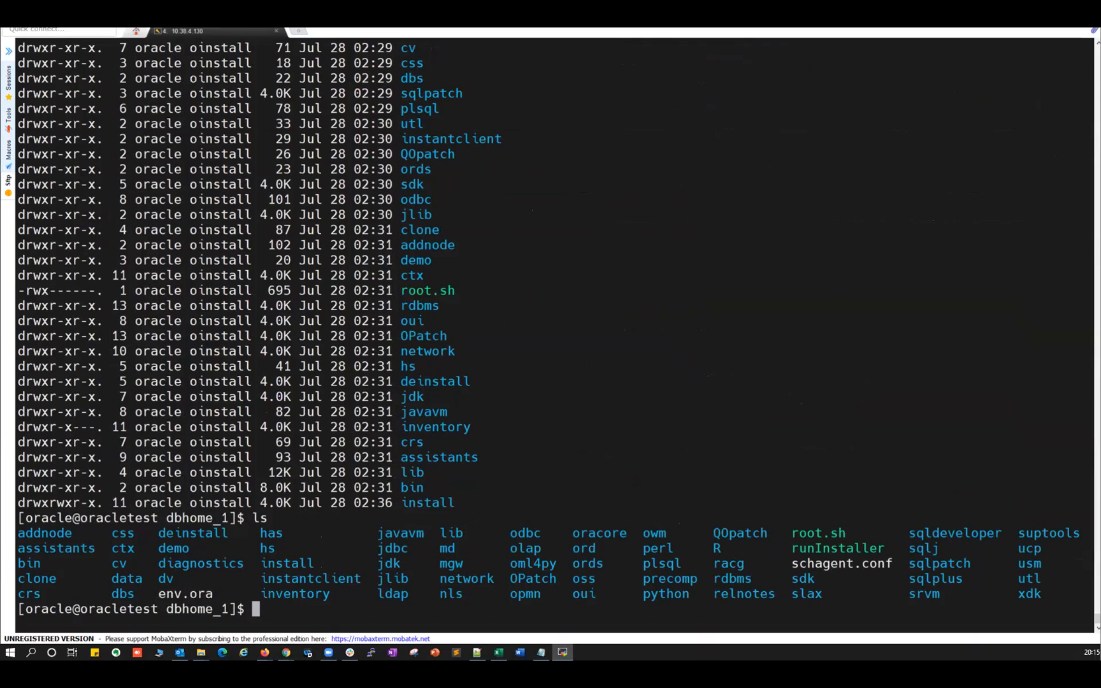
Close Firefox on the Linux desktop and cd into /u01/app/oracle/product/21.0.0.0/dbhome_1.
left_click(265, 652)
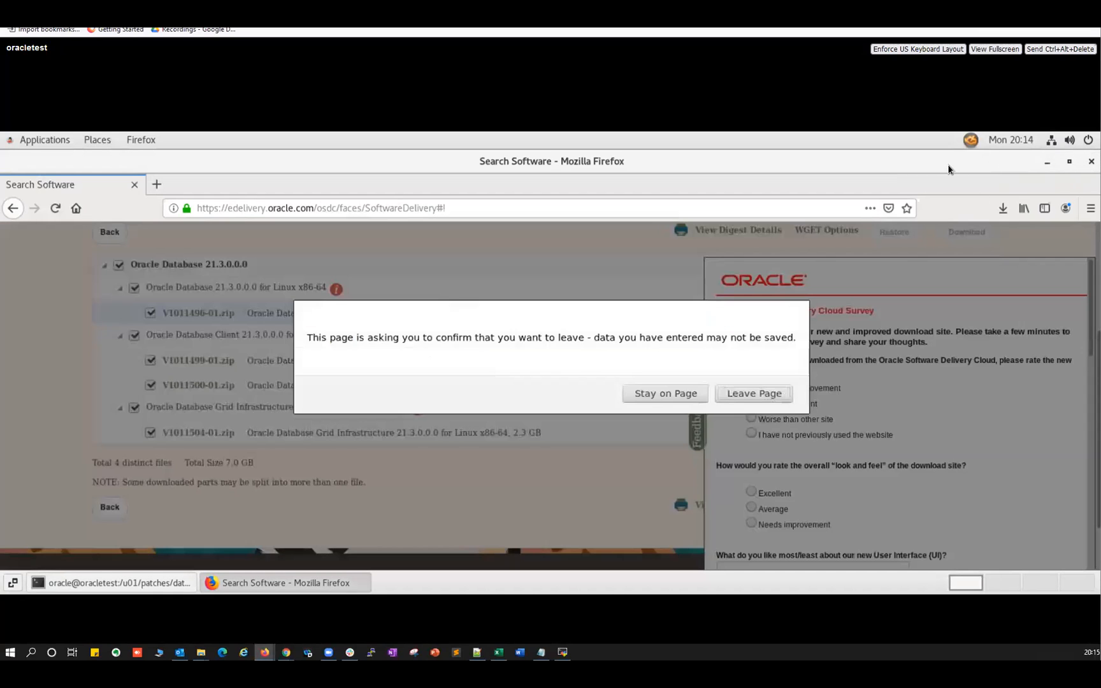
left_click(740, 395)
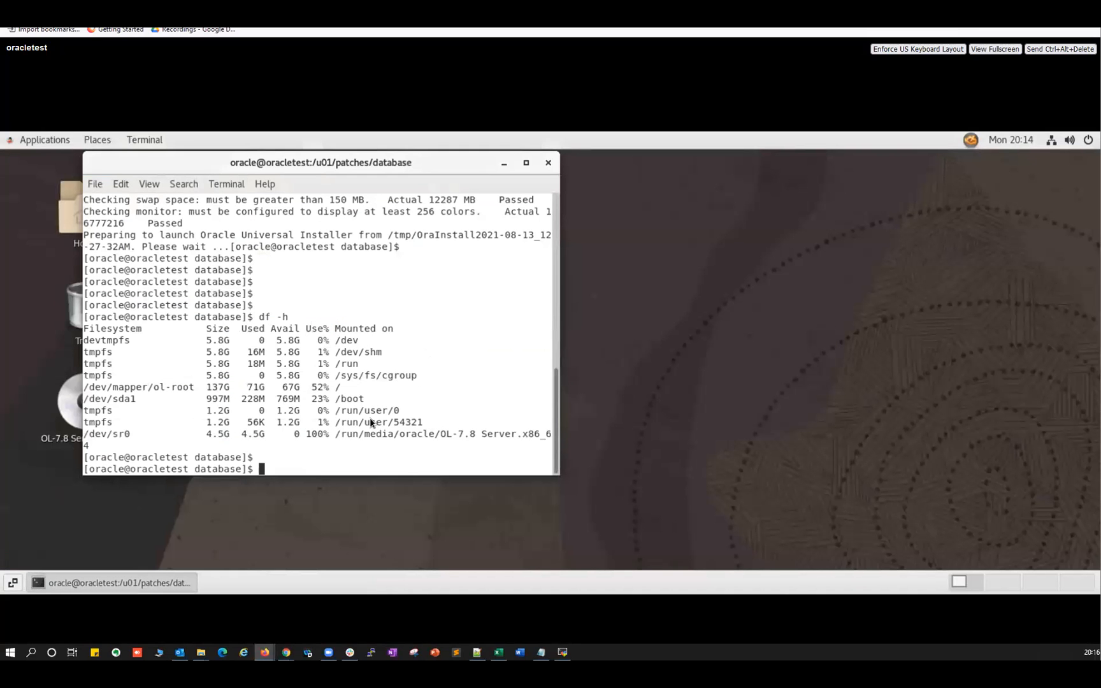
key("Return")
key("Return")
key("Return")
key("Return")
type("cd /")
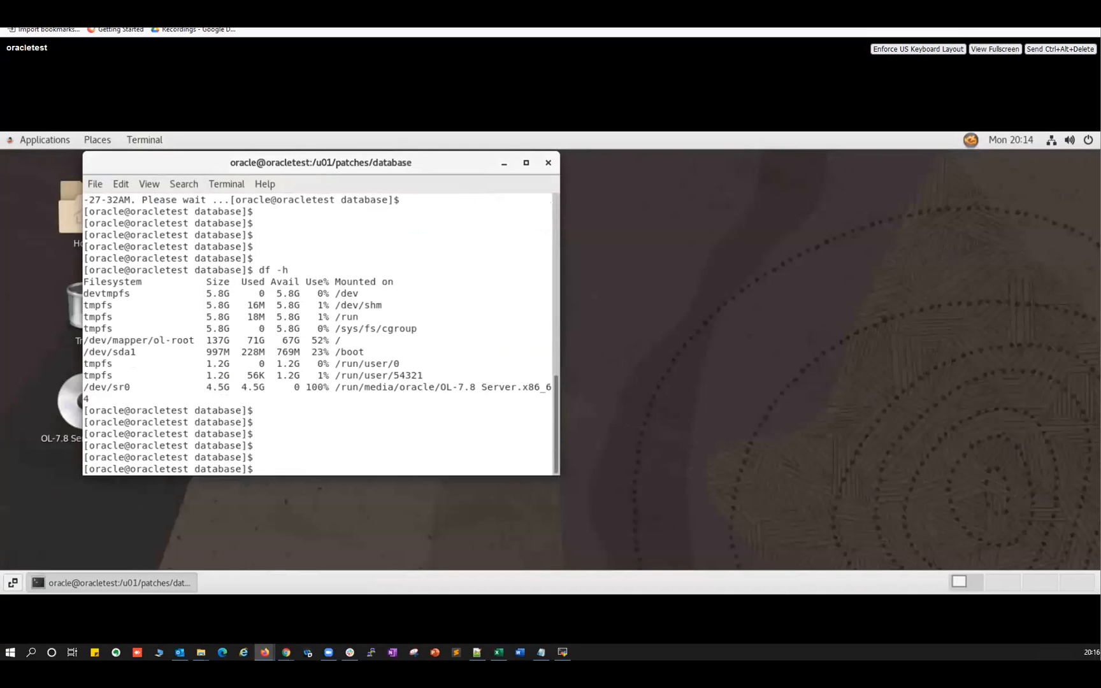
type("u01/app/oracp")
key("BackSpace")
key("BackSpace")
key("Tab")
type("p")
key("Tab")
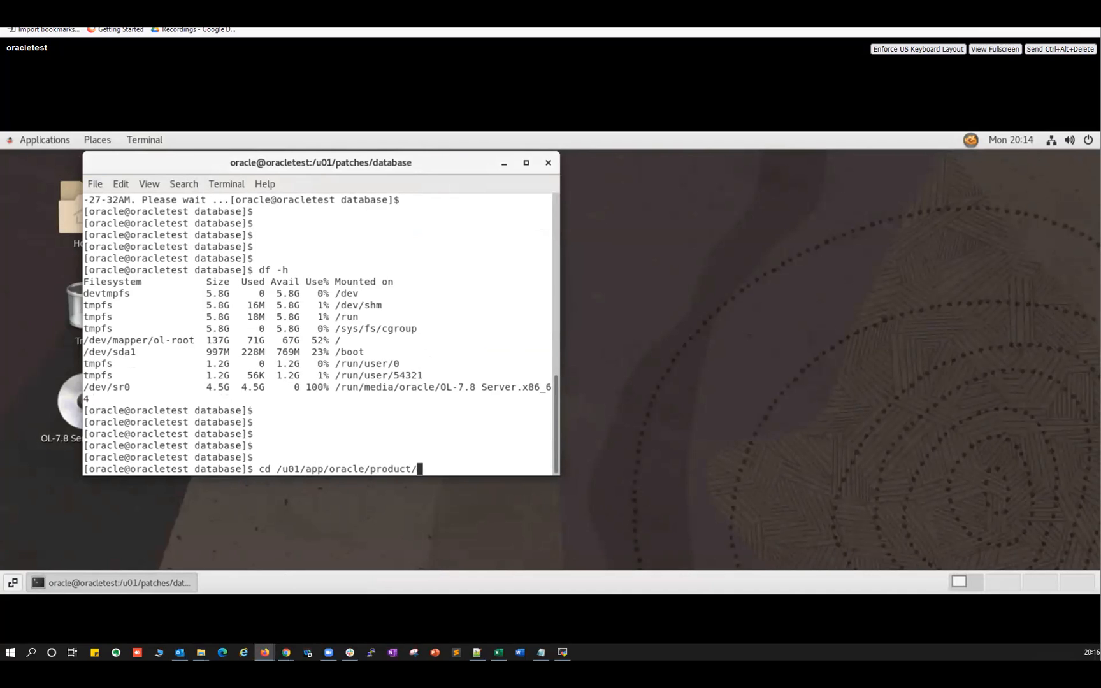
type("21")
key("Tab")
type("d")
key("Tab")
key("Return")
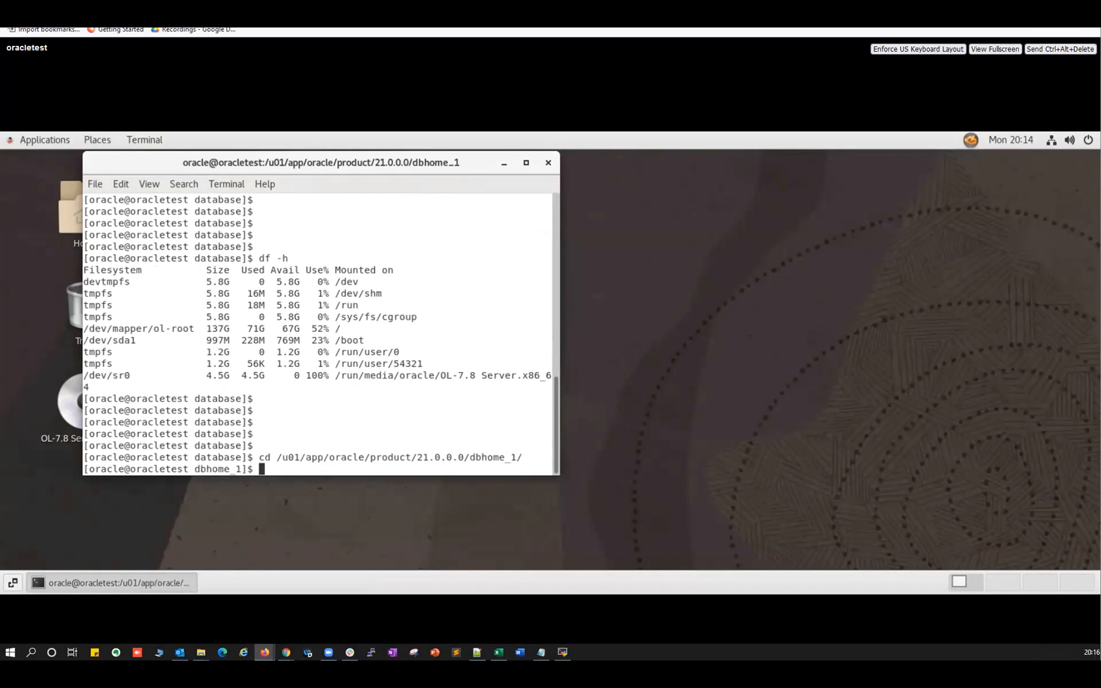
List the Oracle home and launch ./runInstaller.
type("ls")
key("Return")
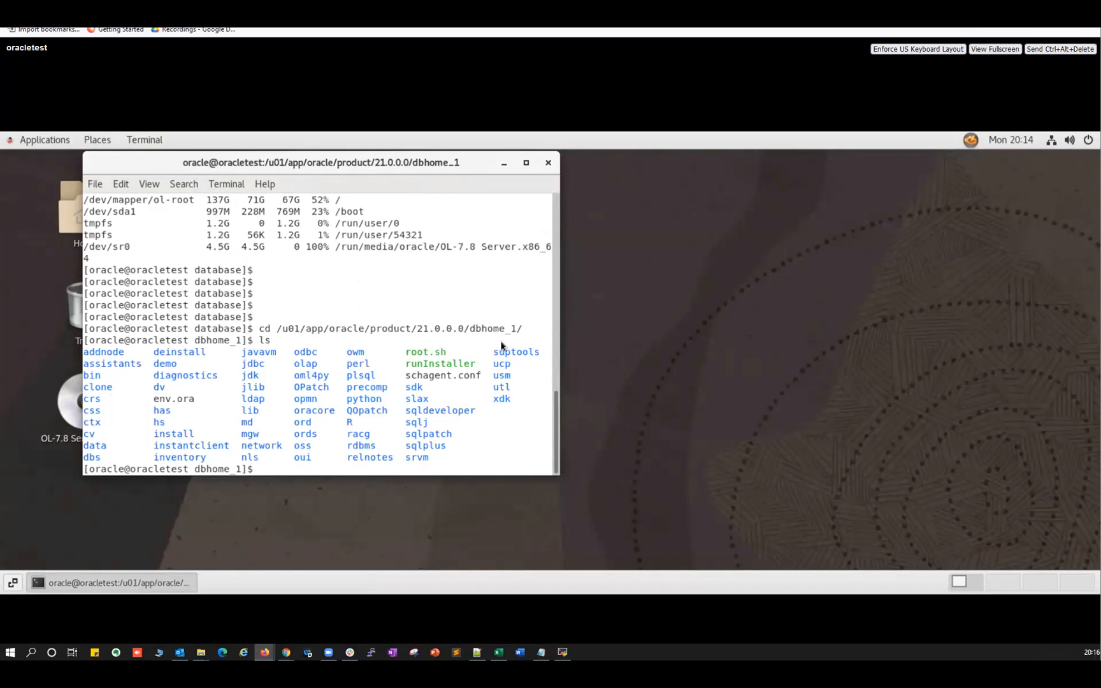
double_click(452, 363)
type("./run")
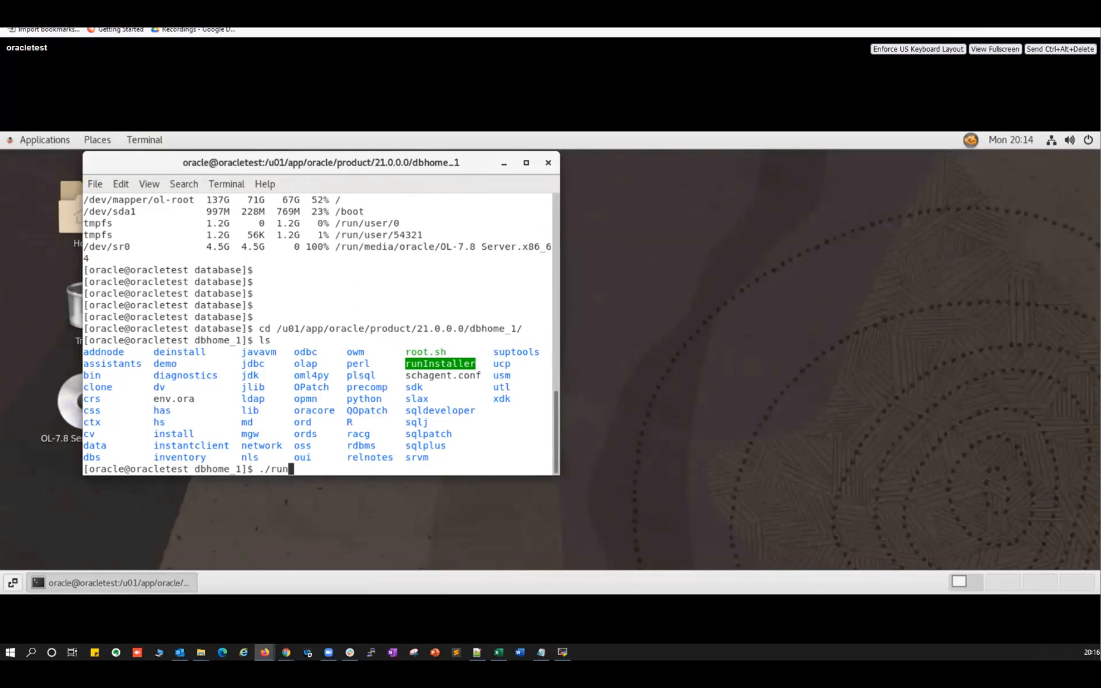
key("Tab")
key("Return")
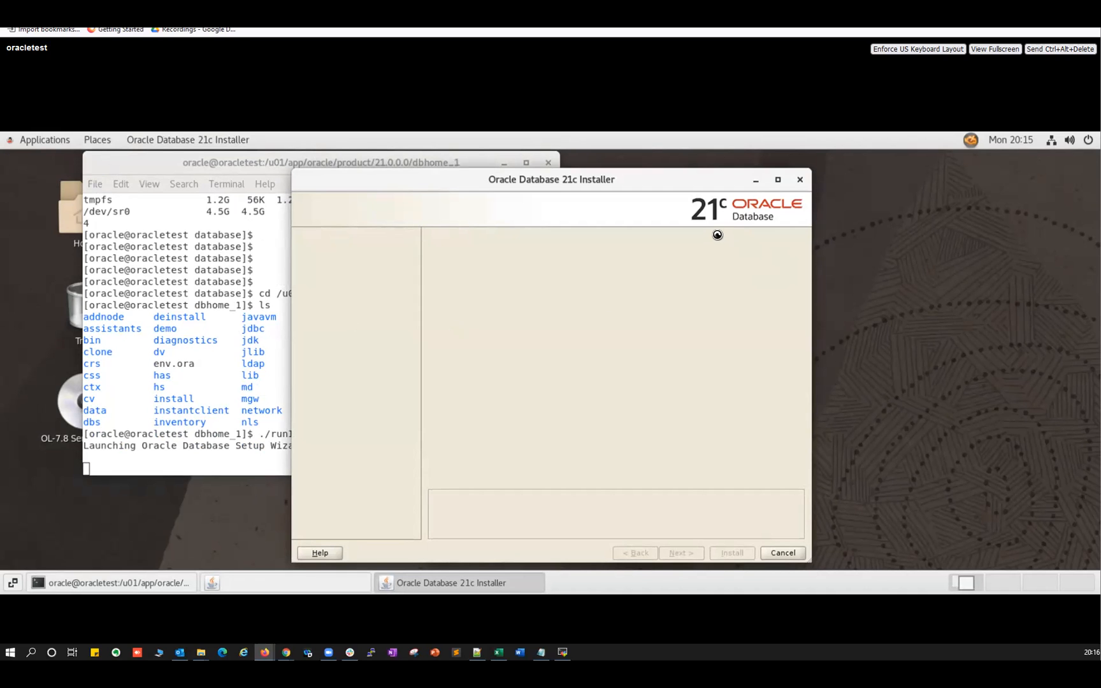
Run cat /etc/os-release to confirm Oracle Linux Server 7.9, then go back to the installer.
left_click(562, 652)
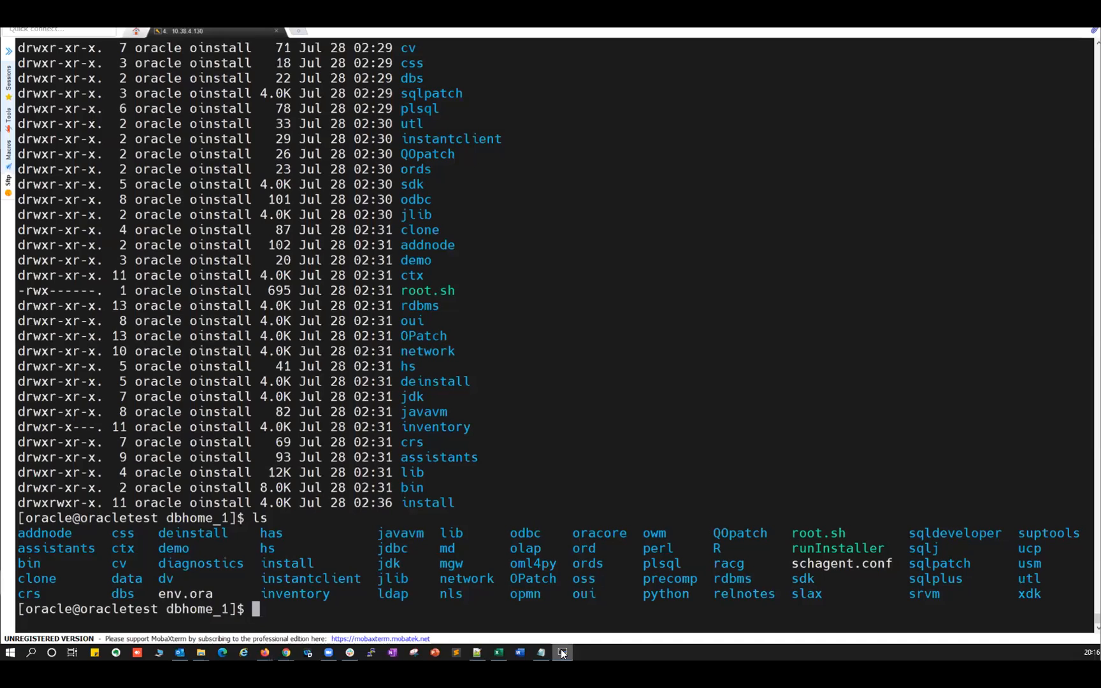
type("cat /etc/os-release")
key("Return")
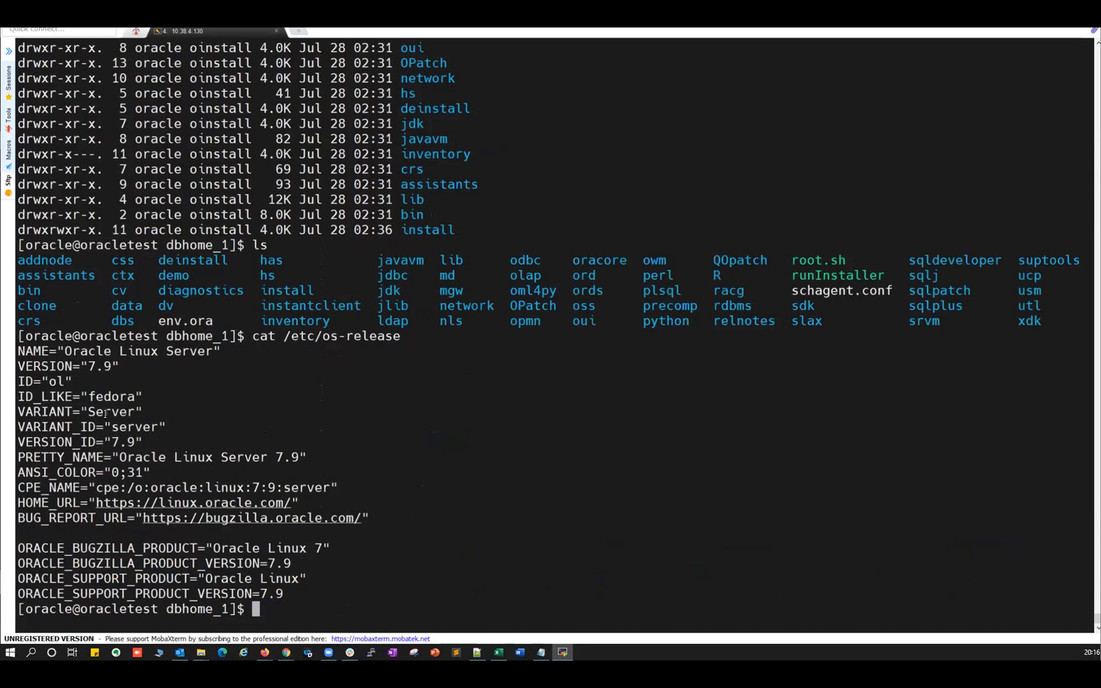
left_click_drag(88, 361, 106, 361)
key("alt+Tab")
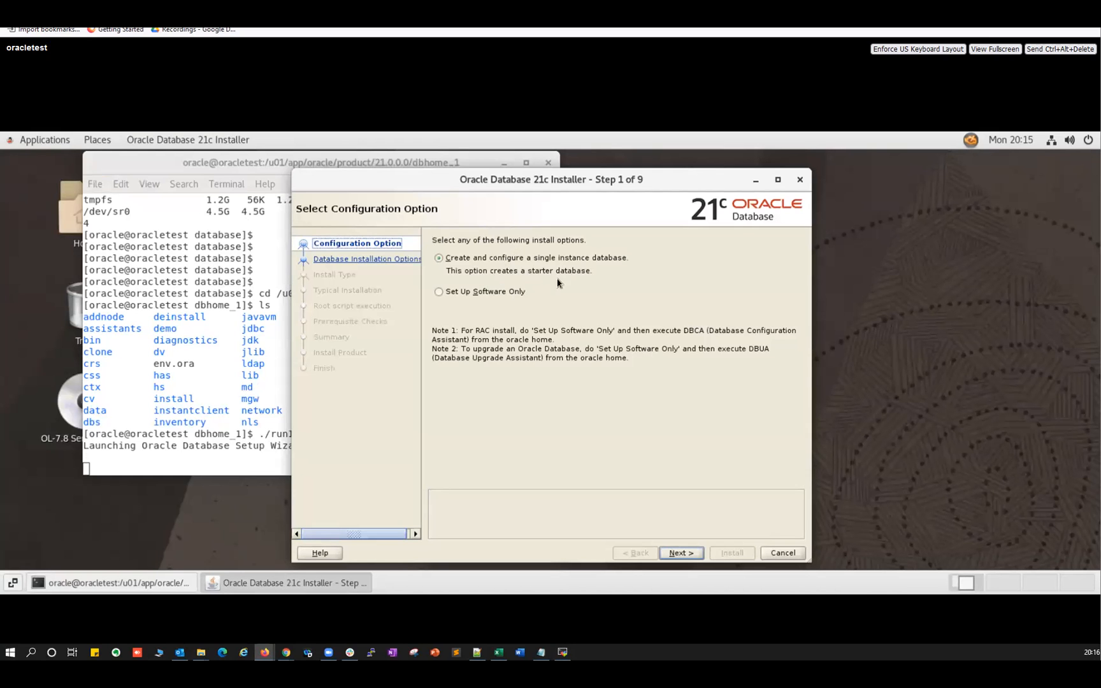
Pick a software-only, single-instance Enterprise Edition install with Oracle base /u01/app/oracle.
left_click(438, 292)
left_click(680, 552)
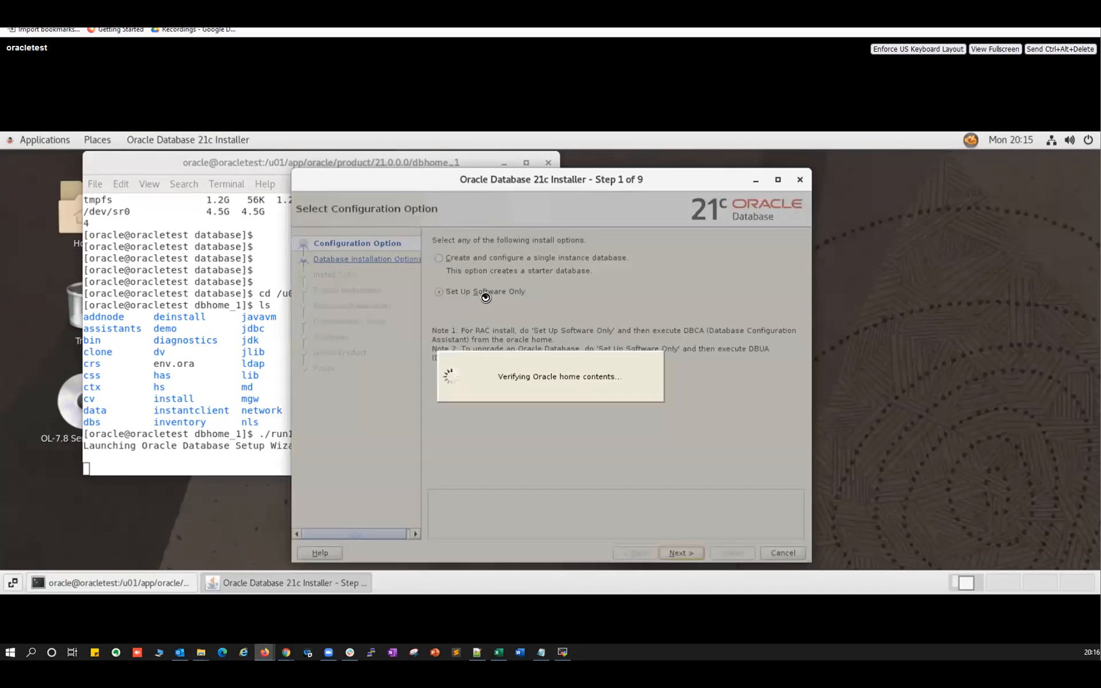
left_click(495, 260)
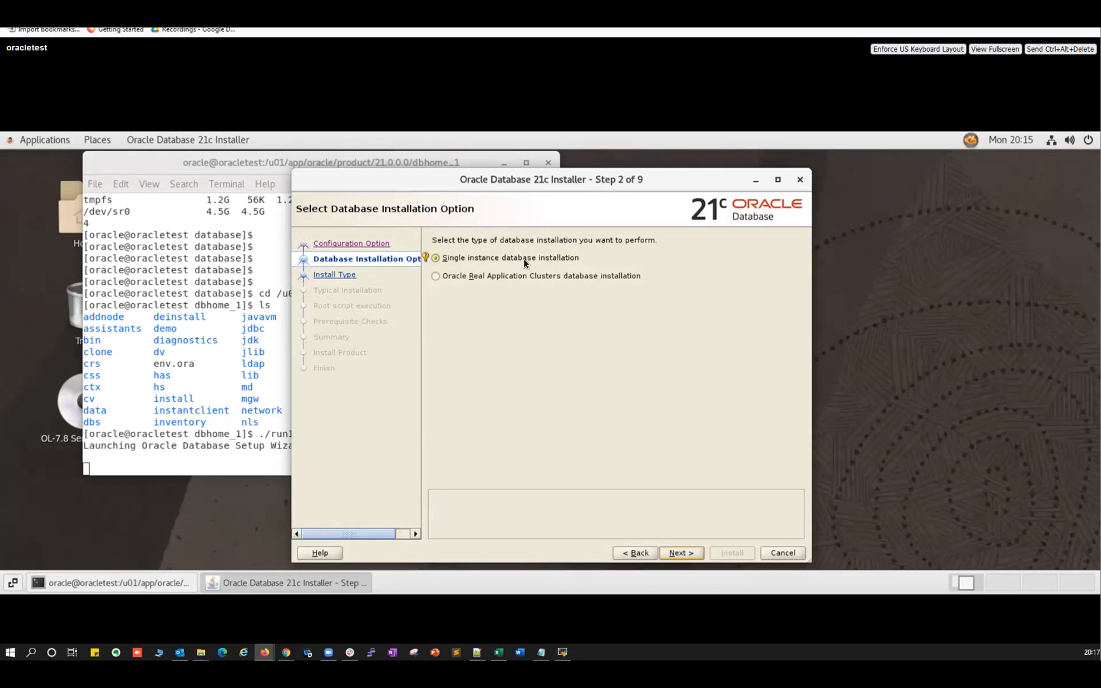
left_click(679, 552)
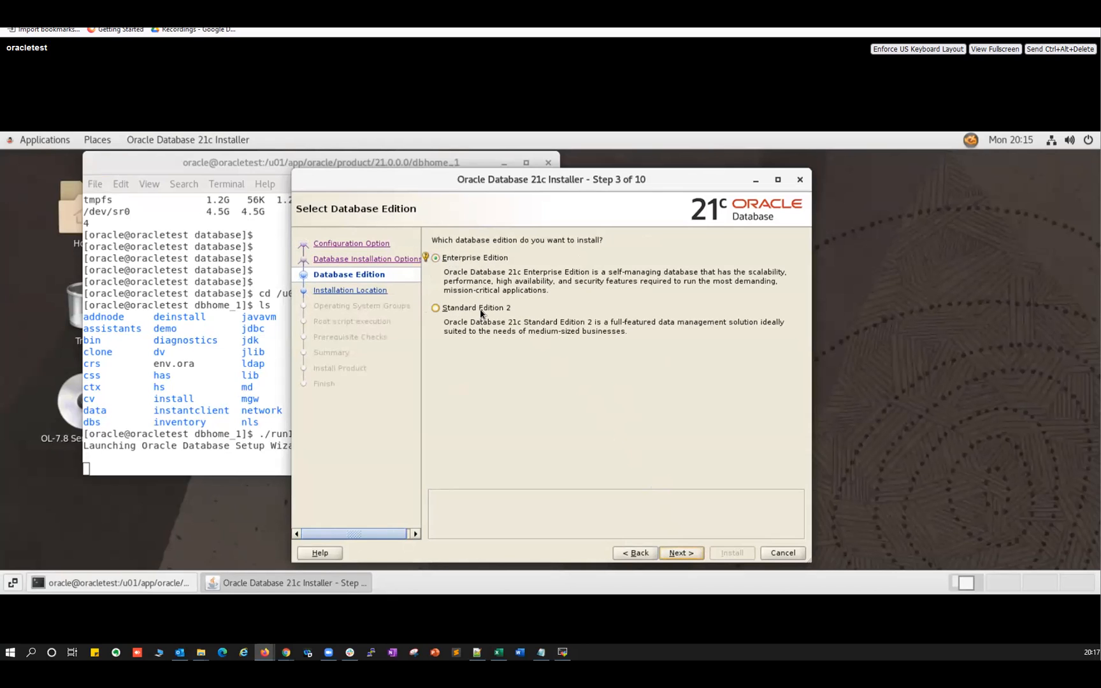
left_click(678, 555)
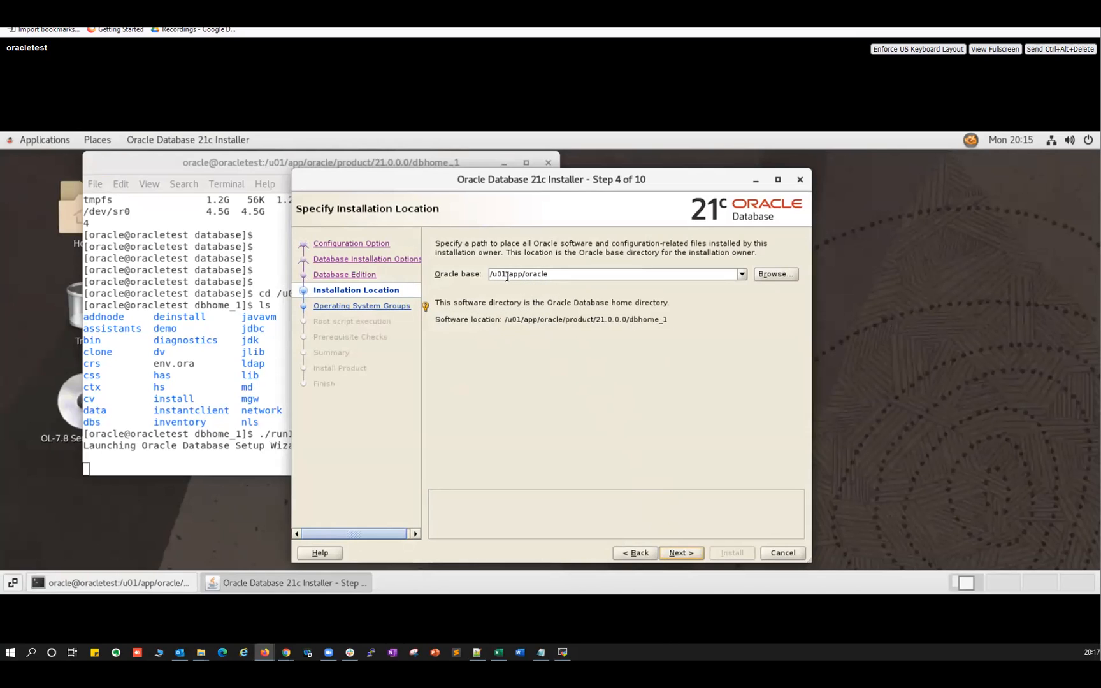
left_click(680, 554)
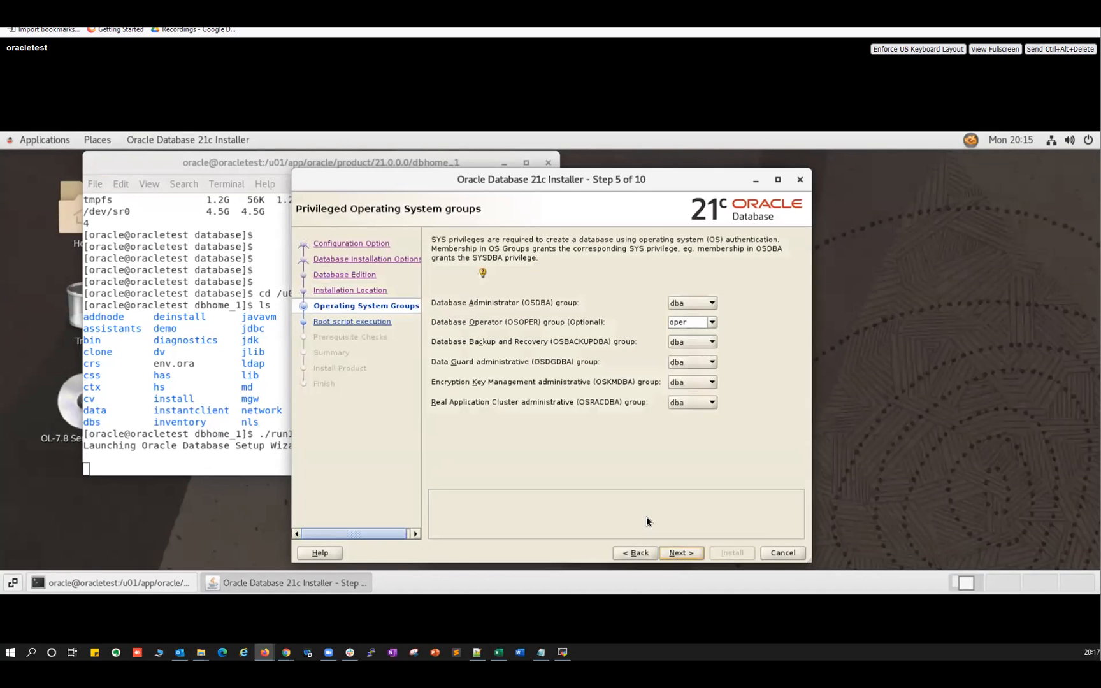
left_click(561, 652)
left_click(402, 541)
Run id oracle and highlight oinstall as the primary group, alongside the dba membership.
type("id oracle")
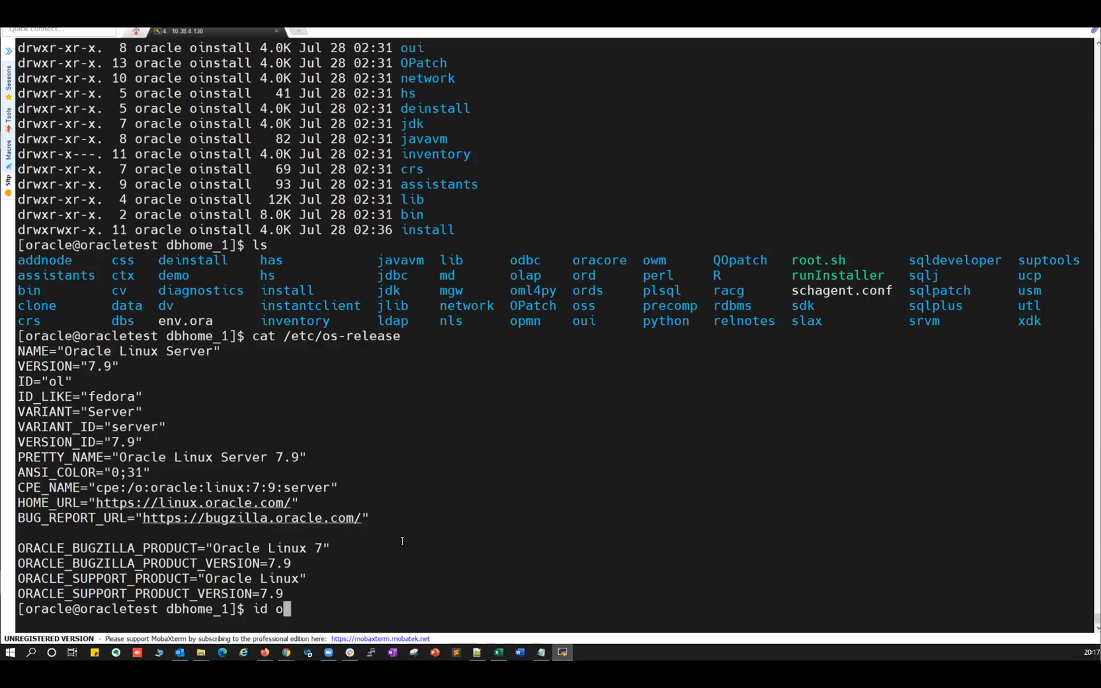
key("Return")
double_click(115, 594)
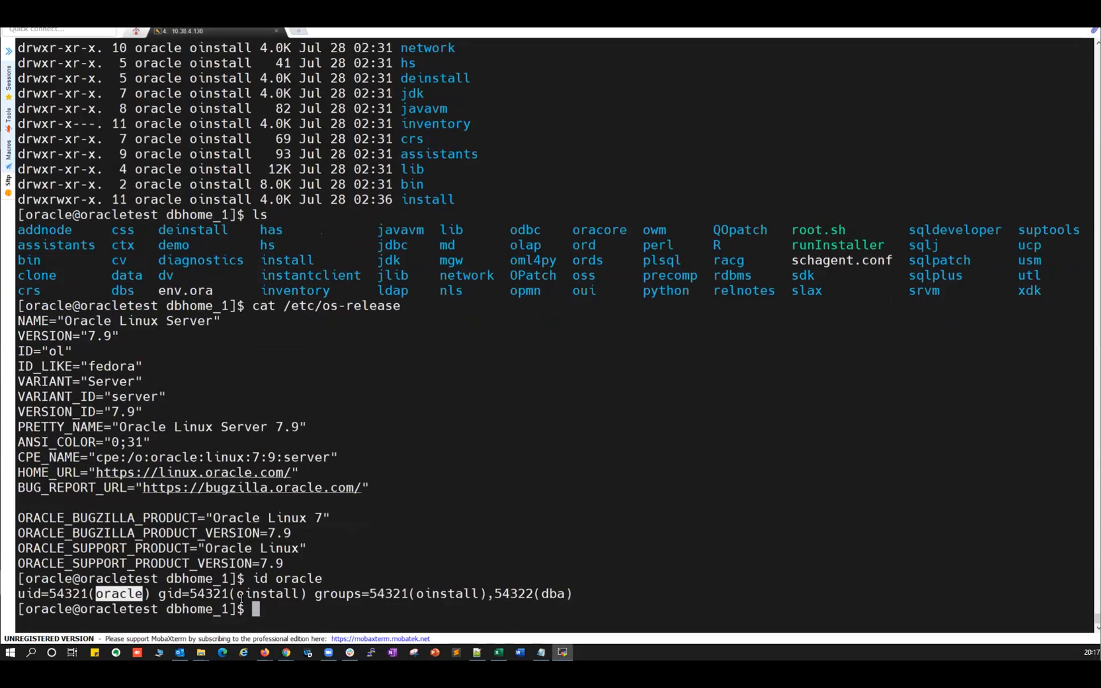
double_click(292, 593)
left_click_drag(416, 593, 571, 593)
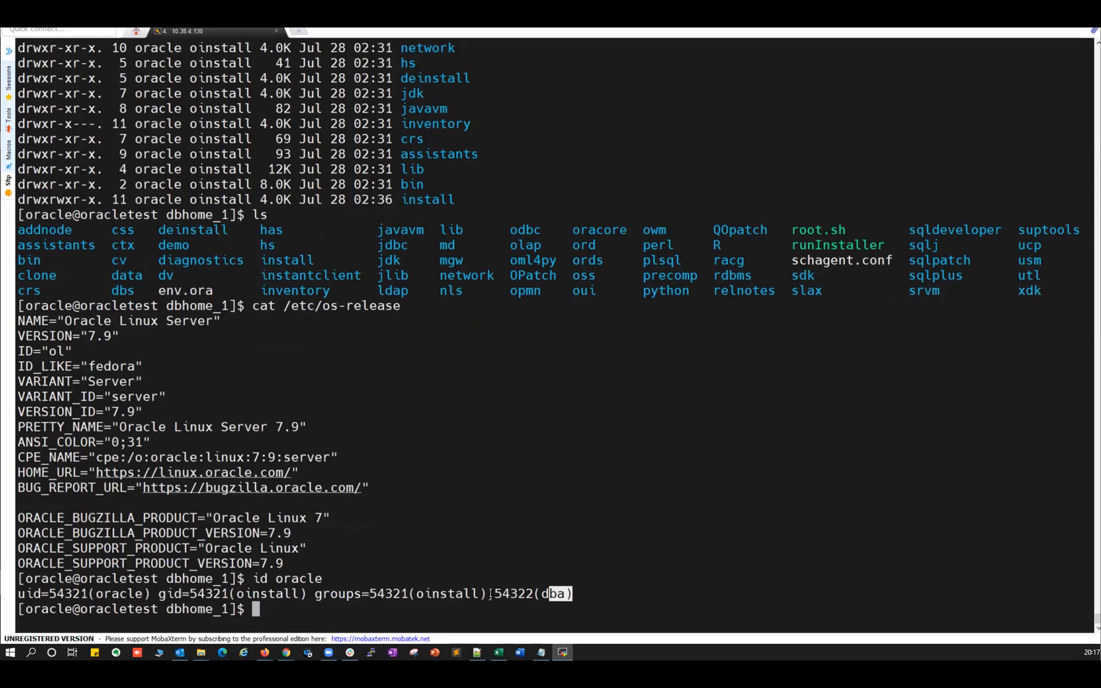
double_click(279, 593)
key("alt+Tab")
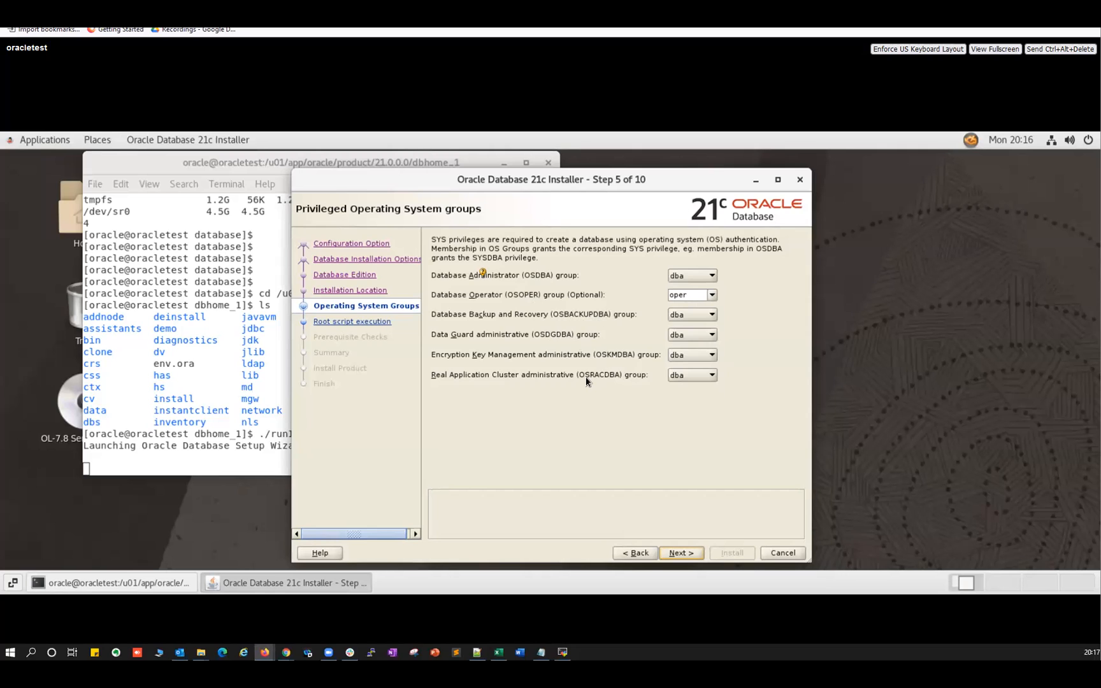
Set OSRACDBA, OSKMDBA, OSDGDBA, OSBACKUPDBA, OSOPER and OSDBA all to oinstall.
left_click(689, 377)
left_click(685, 387)
left_click(689, 356)
key("Return")
left_click(687, 346)
left_click(685, 315)
key("Return")
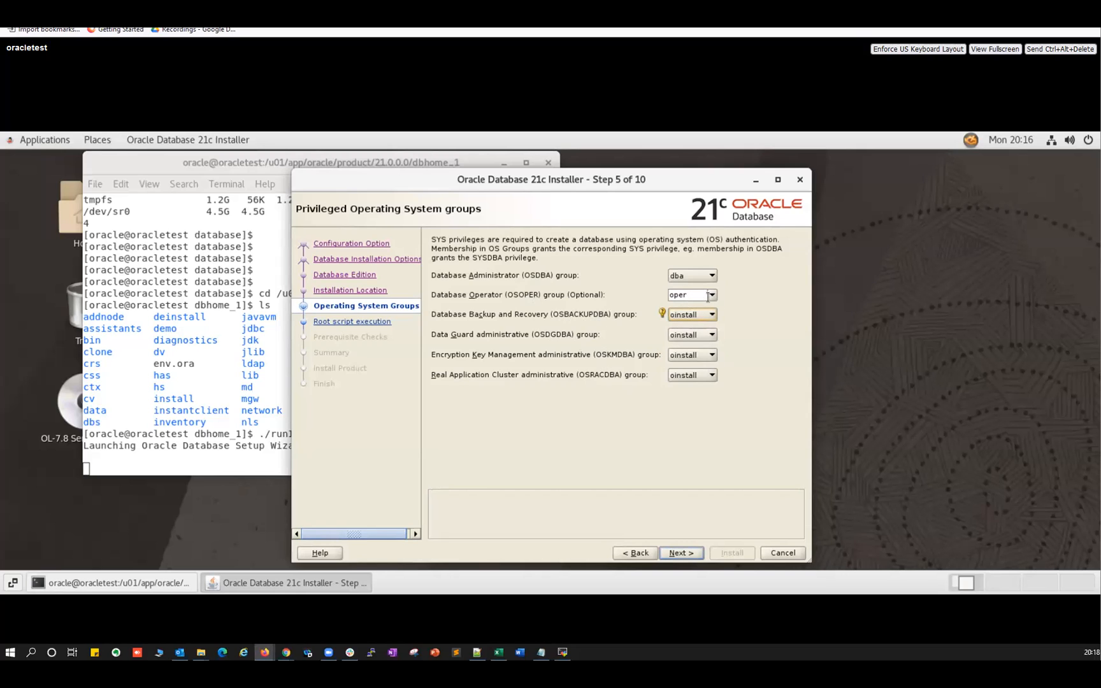
left_click(691, 308)
left_click(697, 275)
left_click(688, 287)
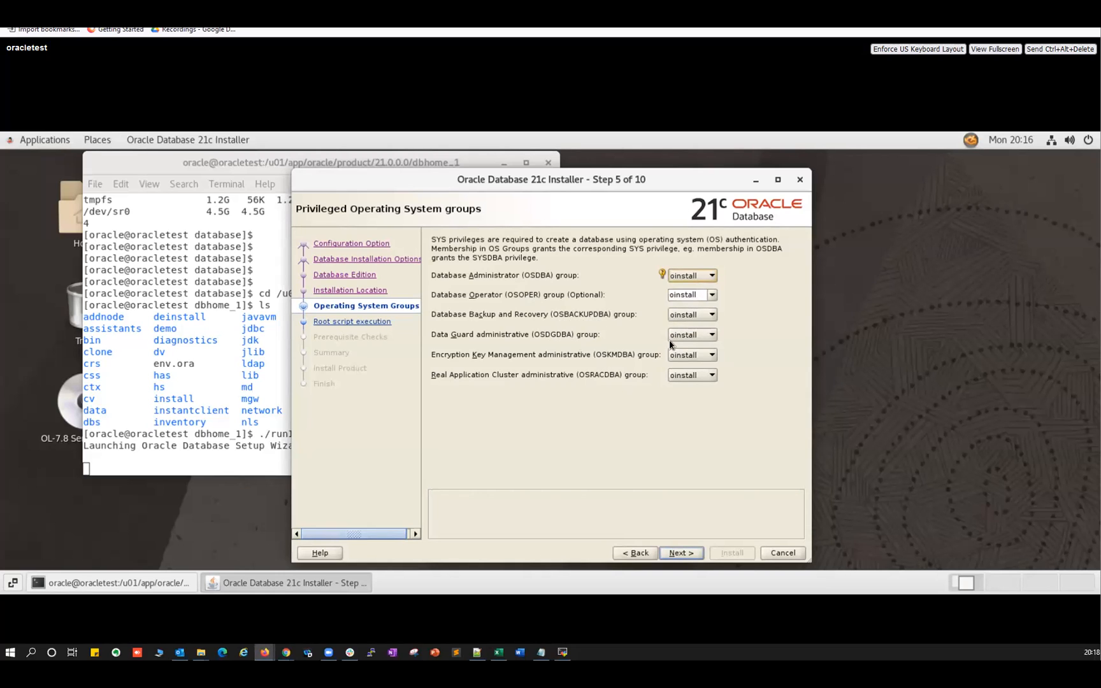
left_click(679, 552)
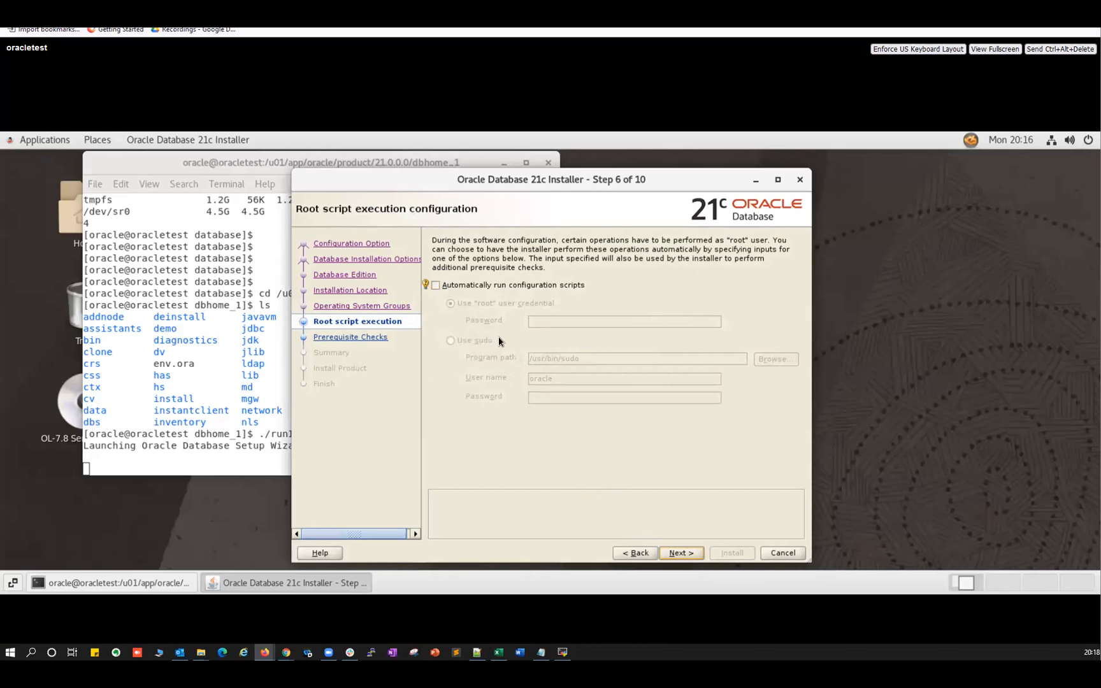
Leave the root scripts manual, clear the prerequisite checks and start the software install.
left_click(676, 552)
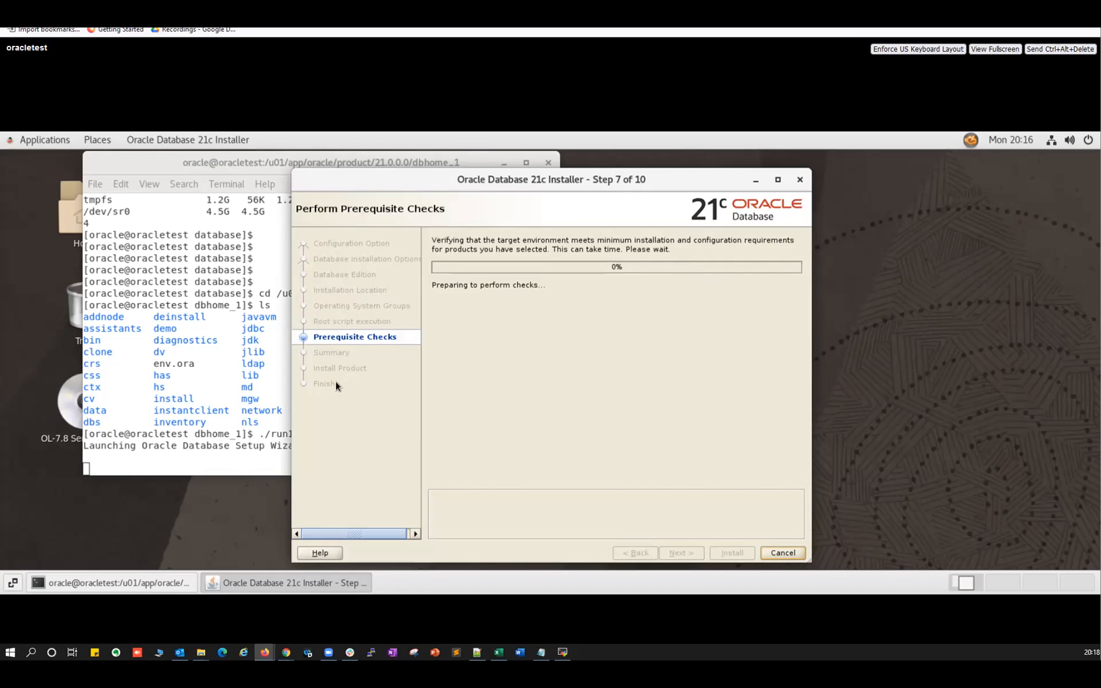
left_click(230, 377)
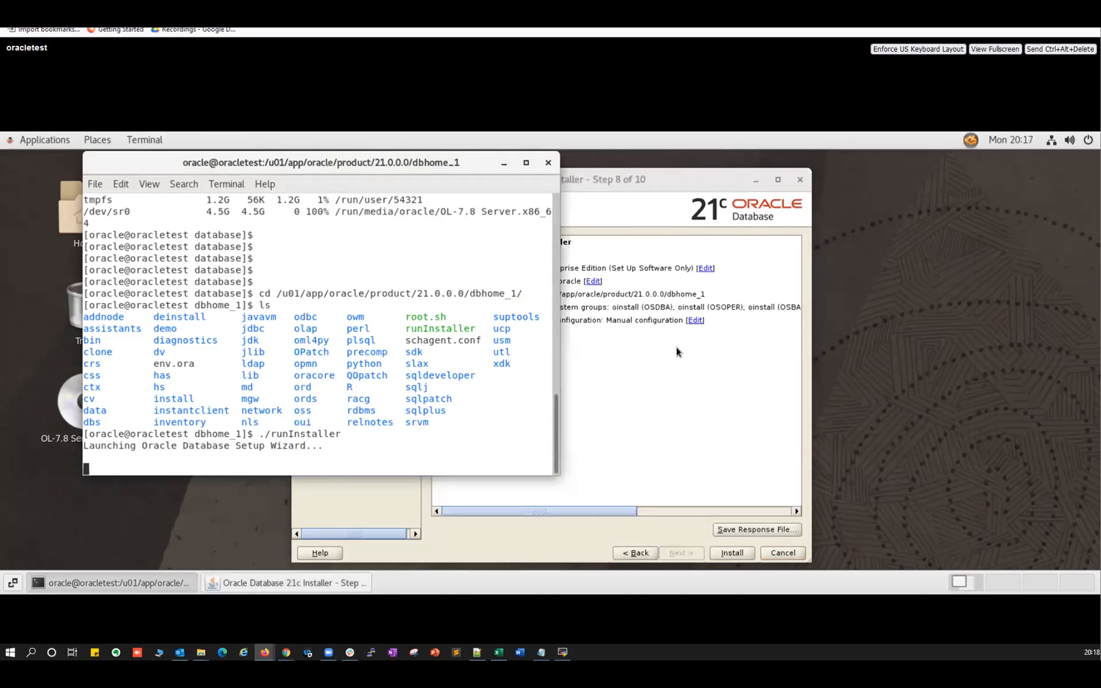
left_click(677, 349)
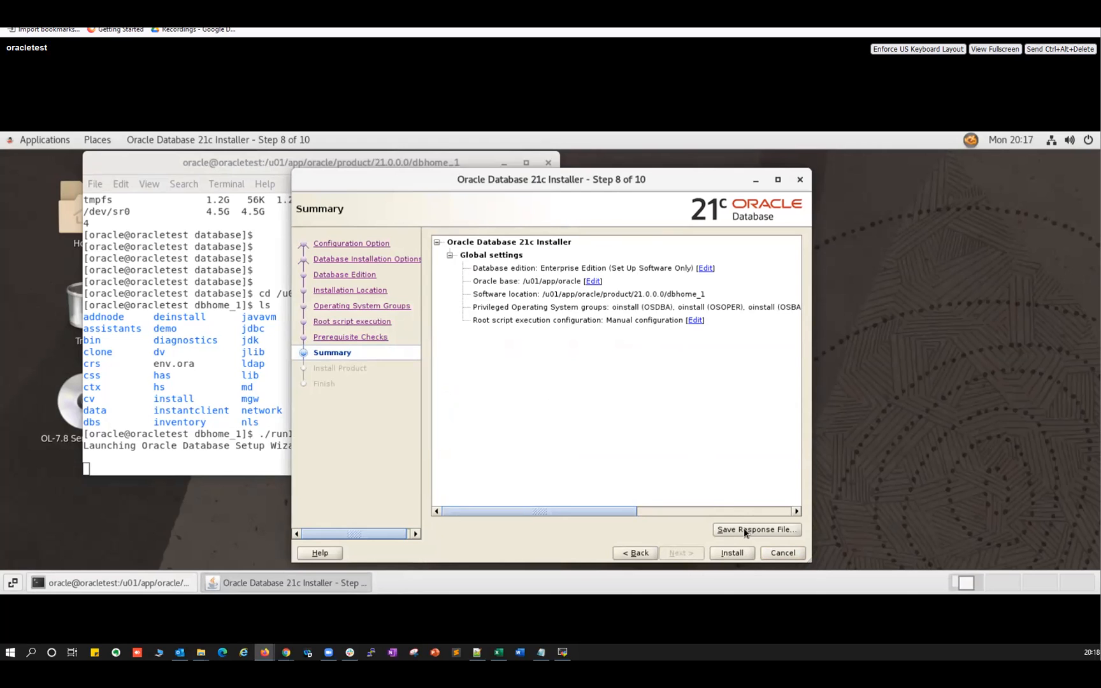
left_click(726, 555)
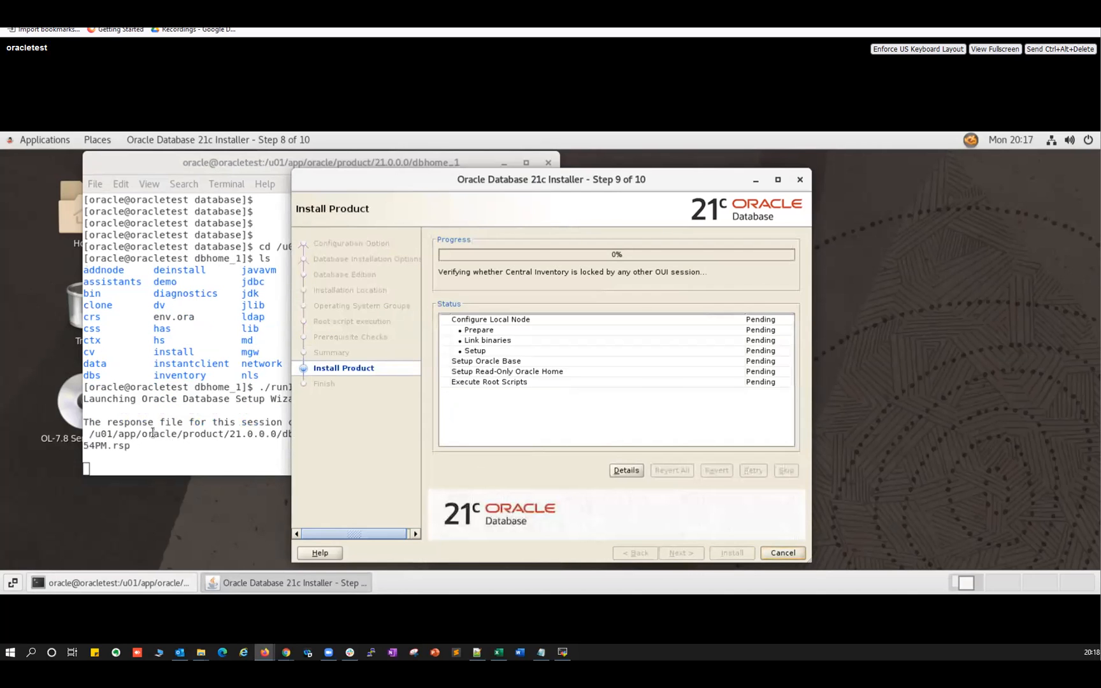
Select the response file path and install log path in the installer's terminal output.
left_click(152, 433)
left_click_drag(389, 433, 107, 434)
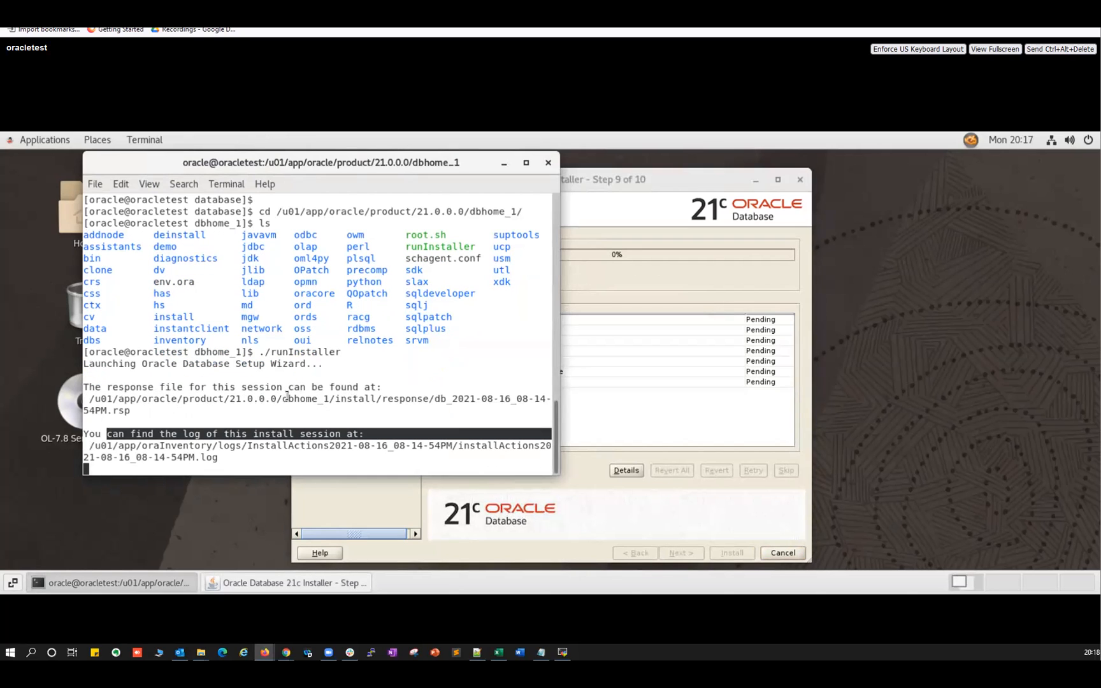
left_click_drag(282, 398, 482, 398)
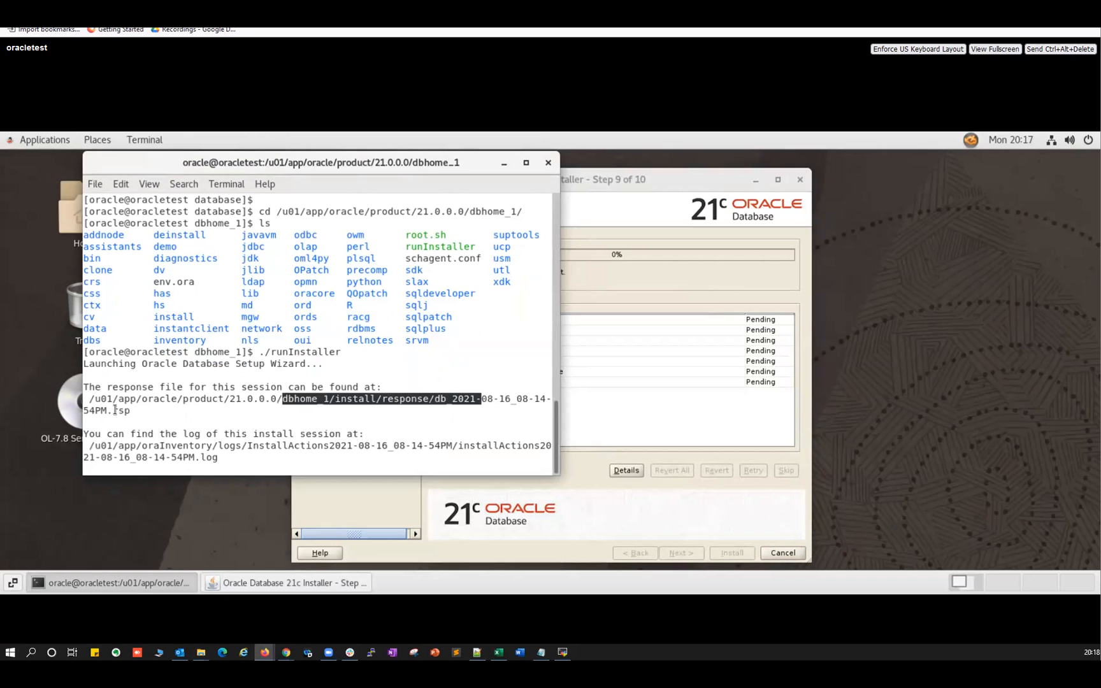
triple_click(115, 409)
triple_click(128, 449)
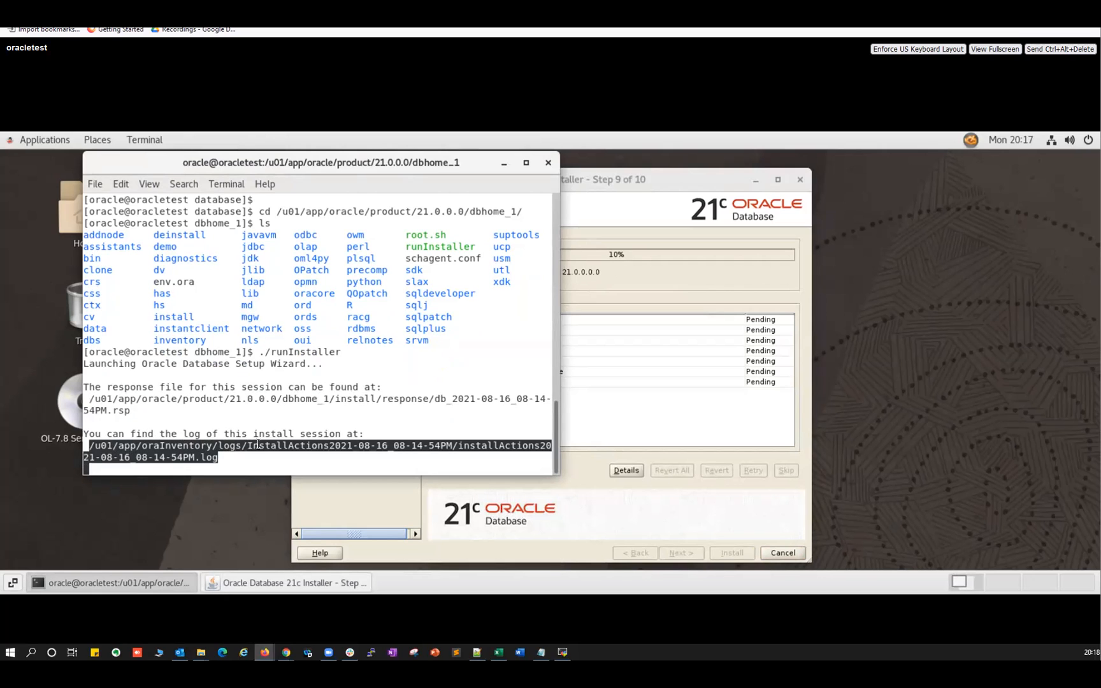
Back in MobaXterm, start a cd command toward the /u01/app directory.
left_click(562, 651)
left_click(405, 493)
type("cd /u0")
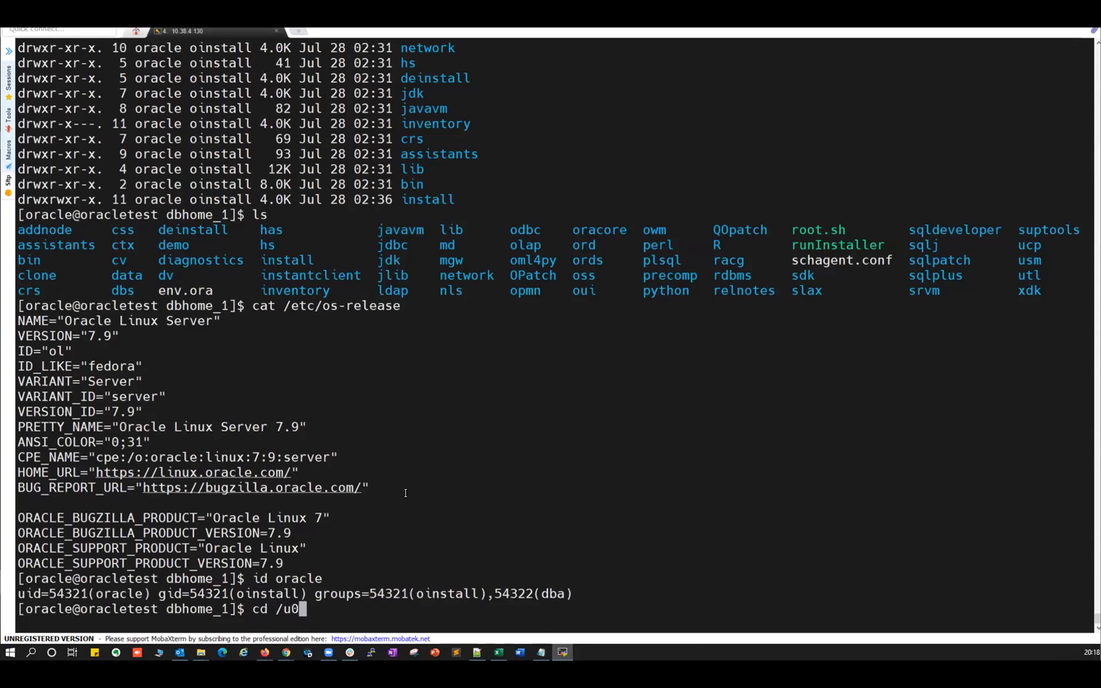
type("1/app/oracl")
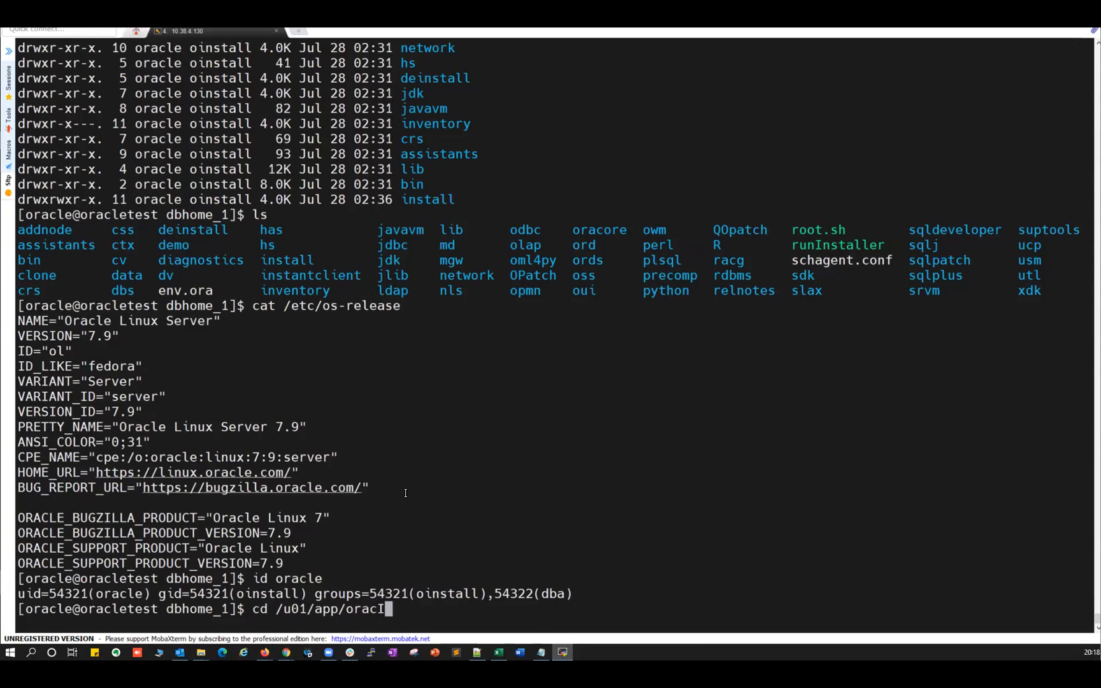
Change into the oraInventory logs directory and list its files with ls -ltrh.
key("BackSpace")
key("BackSpace")
type("I")
key("Tab")
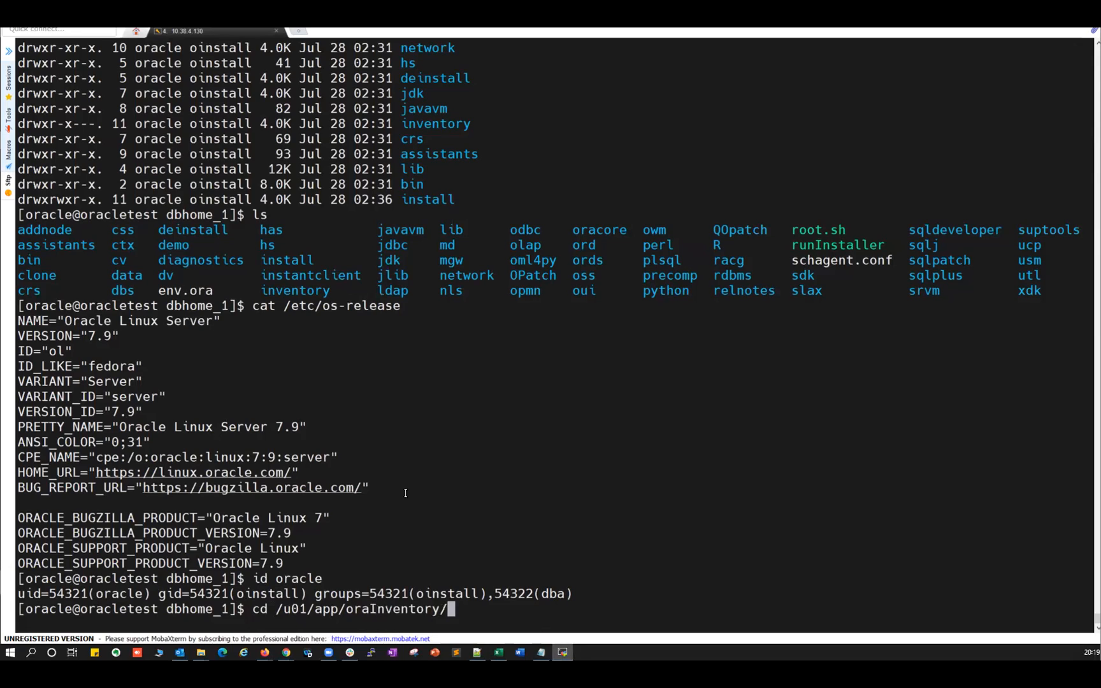
type("log")
key("Tab")
key("Return")
type("ls -ltrh")
key("Return")
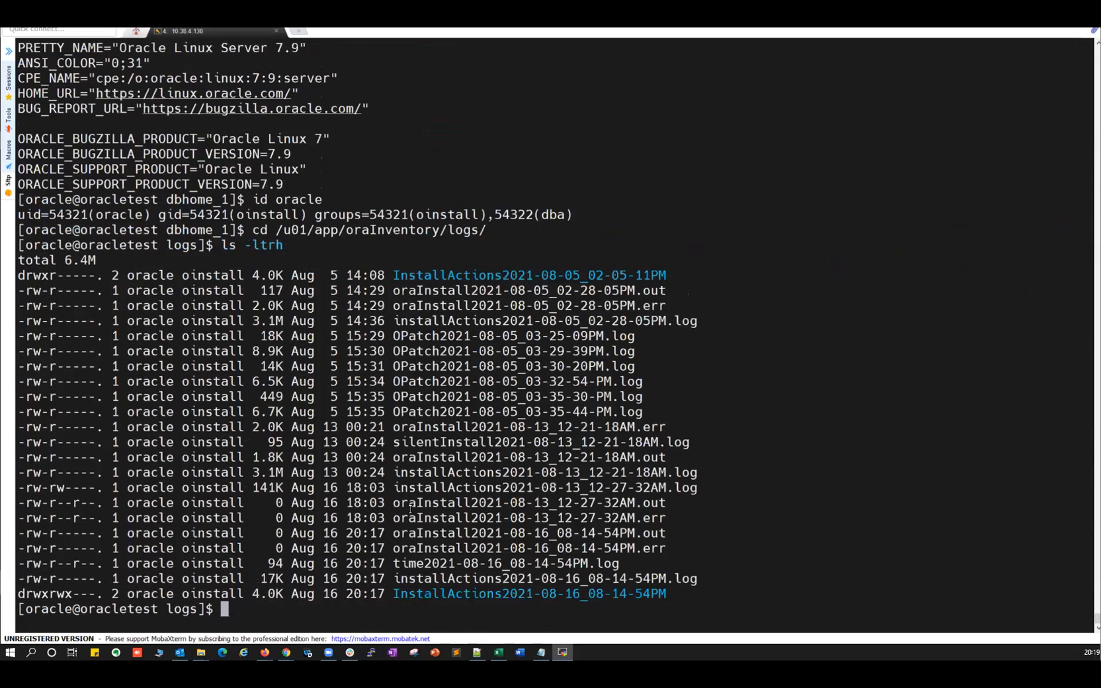
Enter the newest InstallActions directory and list its files by time.
double_click(459, 593)
type("cd")
right_click(538, 521)
key("Return")
type("ls -ltrh")
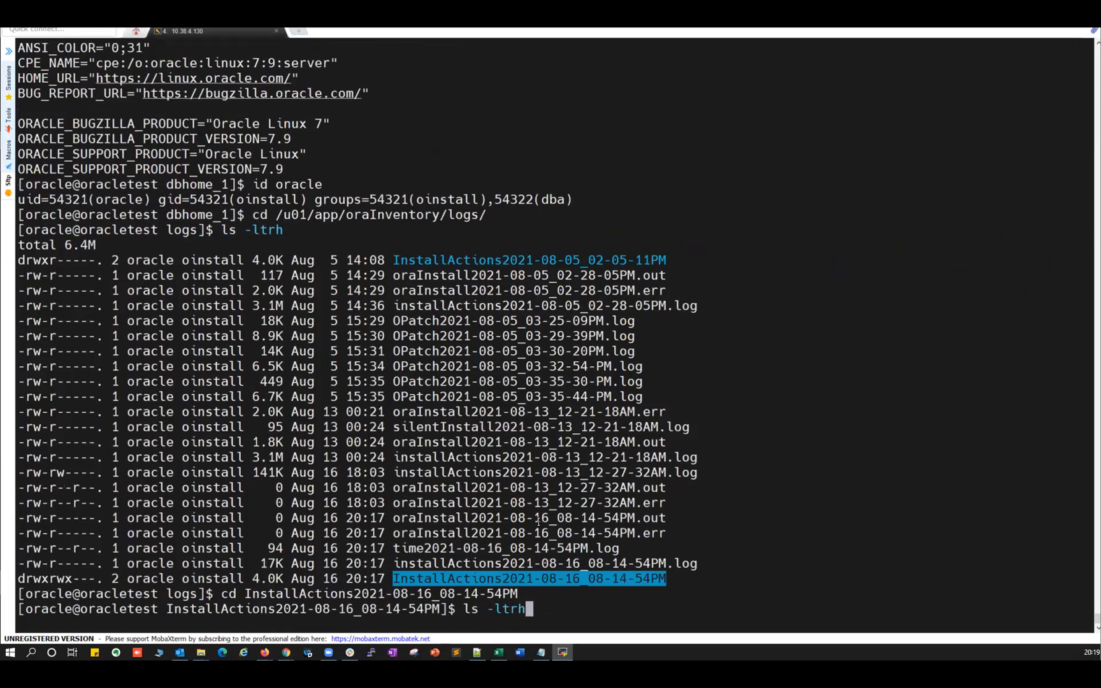
key("Return")
Follow the installActions log file with tail -f.
double_click(475, 593)
type("=tail -f")
key("ctrl+c")
key("Return")
key("Return")
type("tail -f")
right_click(465, 517)
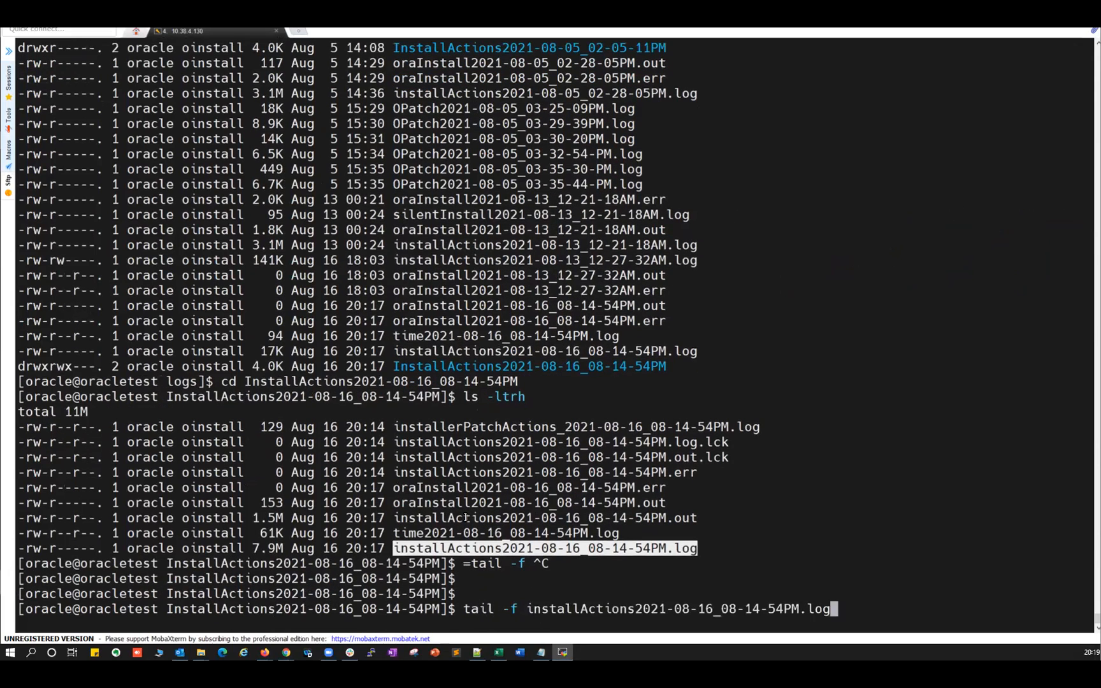
key("Return")
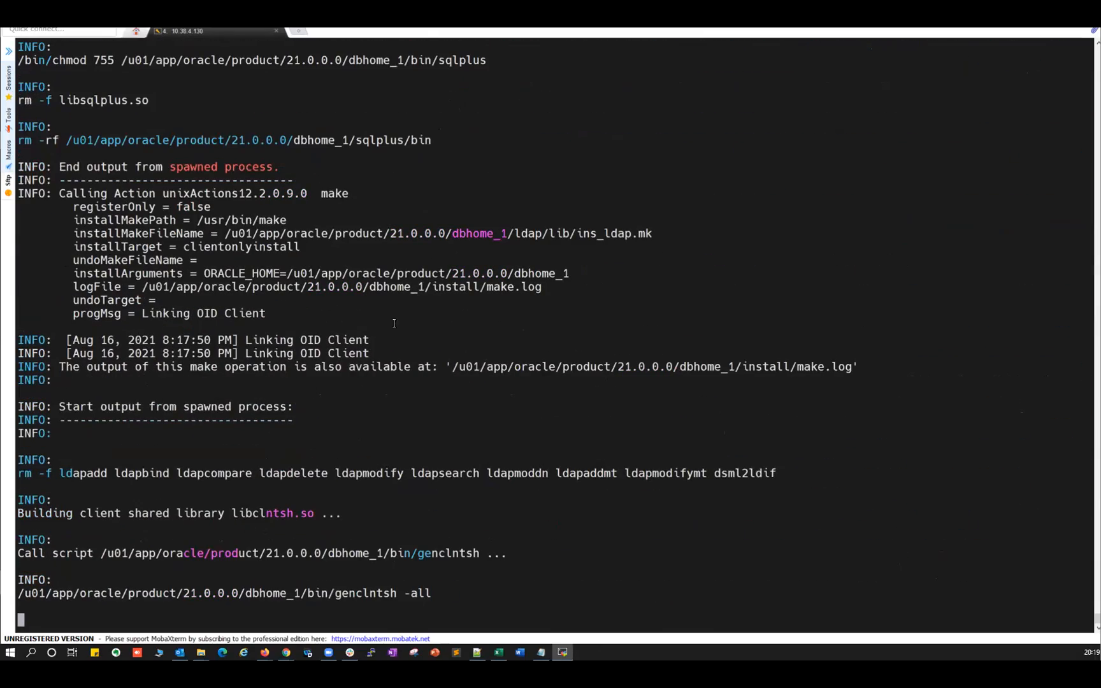
Check the installer at 10% linking binaries, then open the session tab's context menu.
key("alt+Tab")
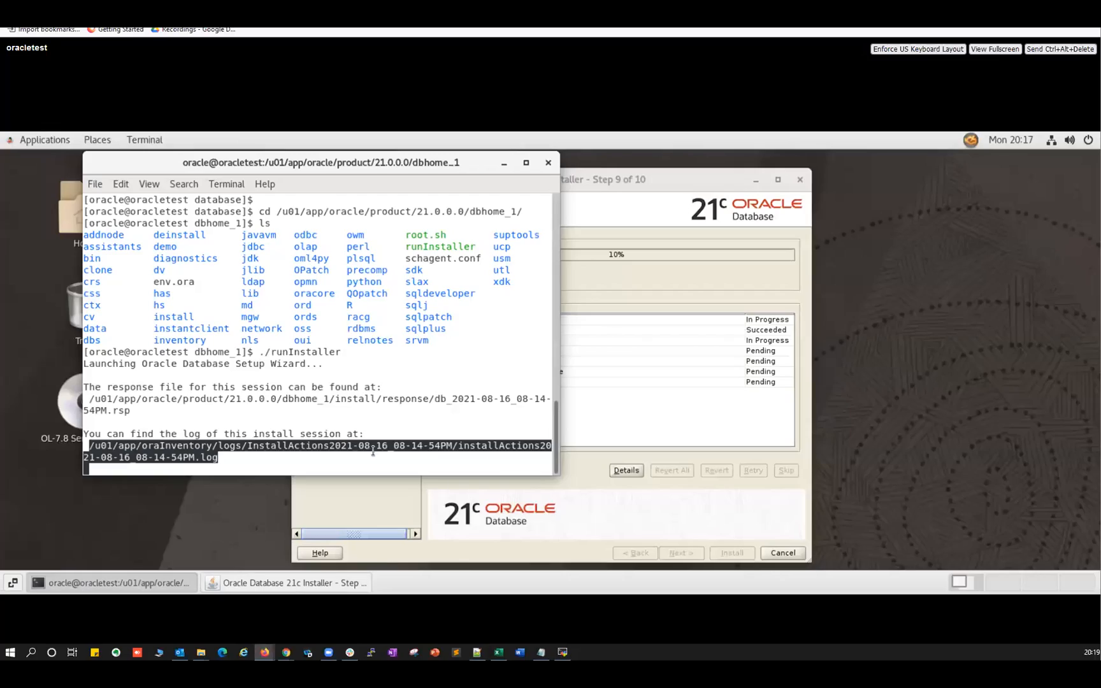
left_click(656, 190)
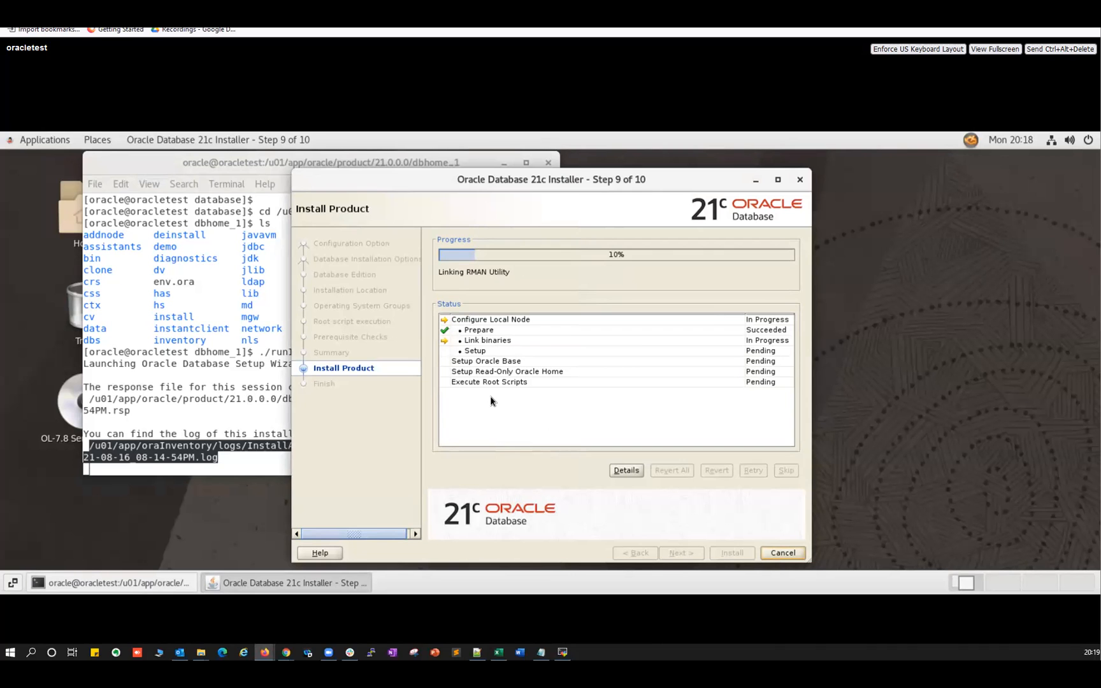
left_click(562, 652)
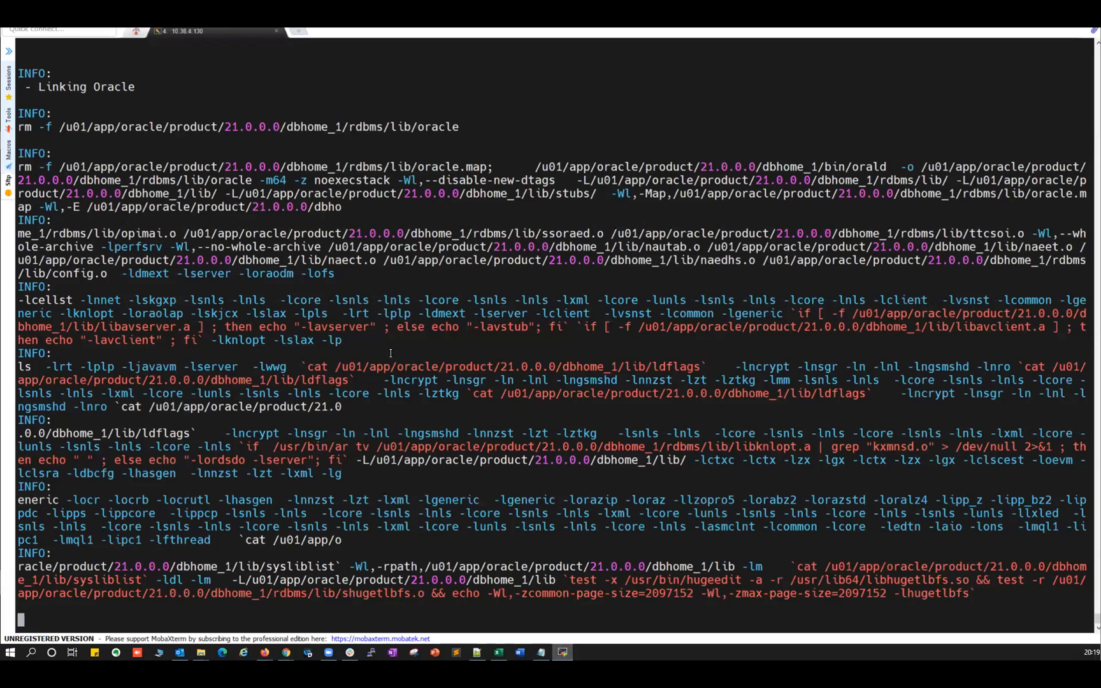
right_click(224, 34)
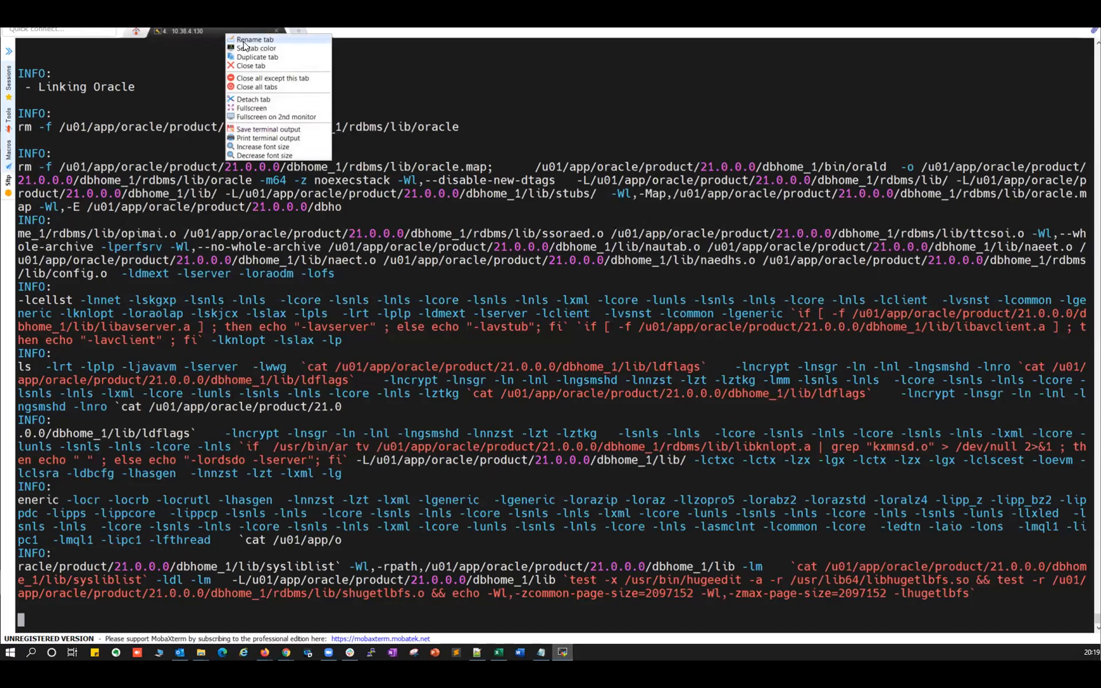
Duplicate the SSH session, log in as root without saving the password, then check the installer.
left_click(251, 57)
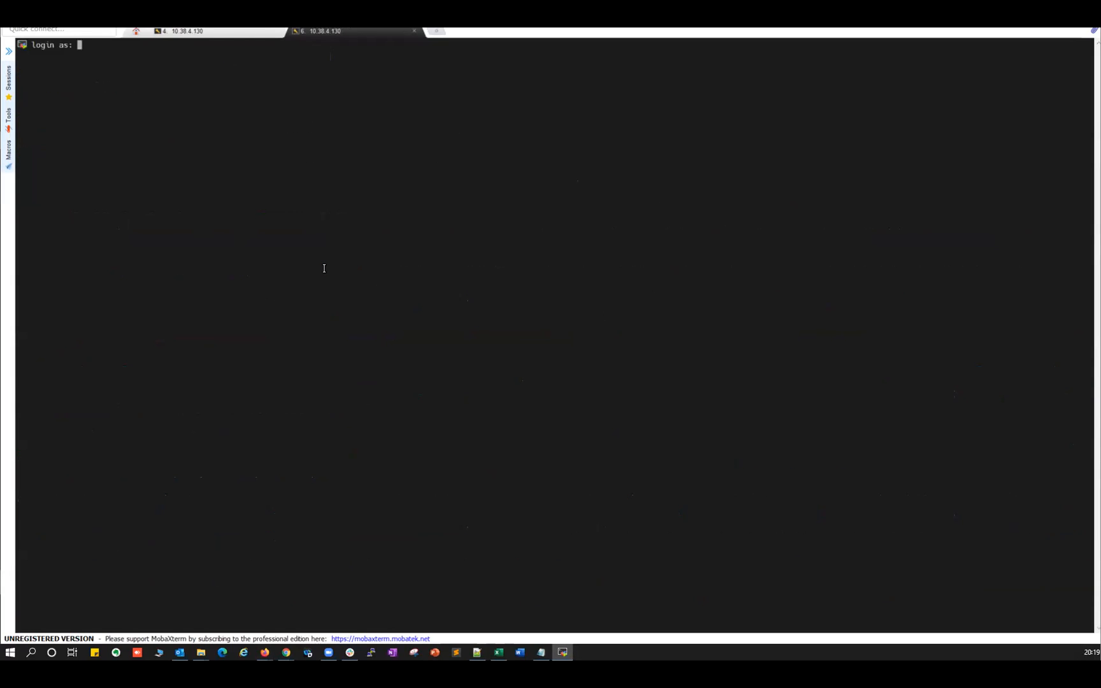
type("root")
key("Return")
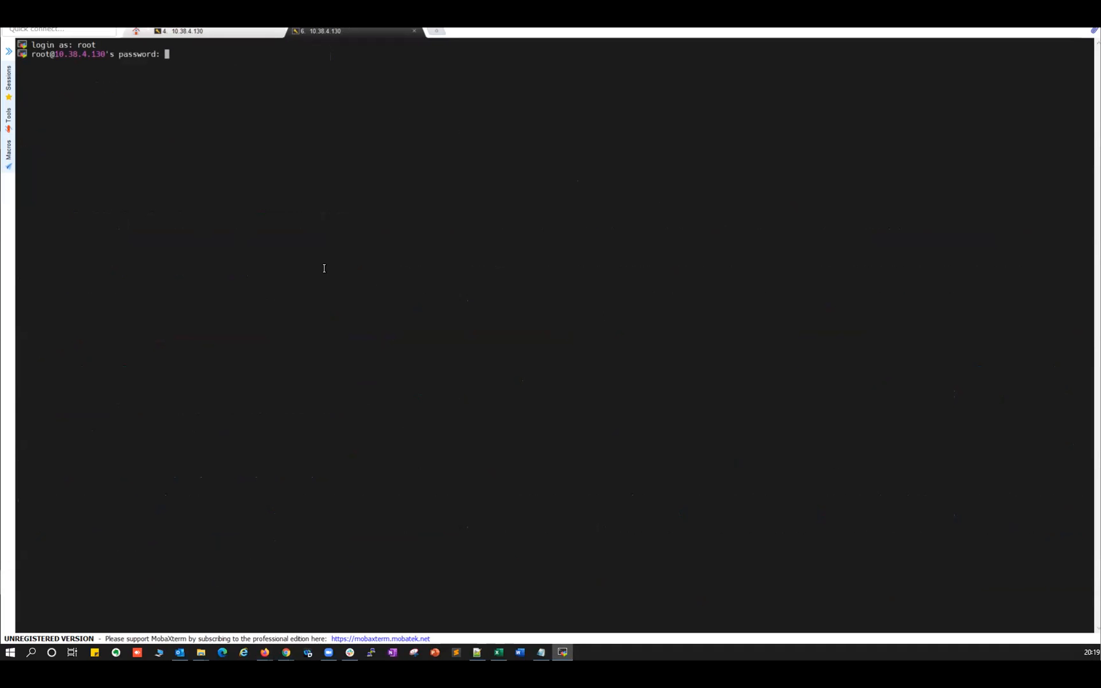
key("Return")
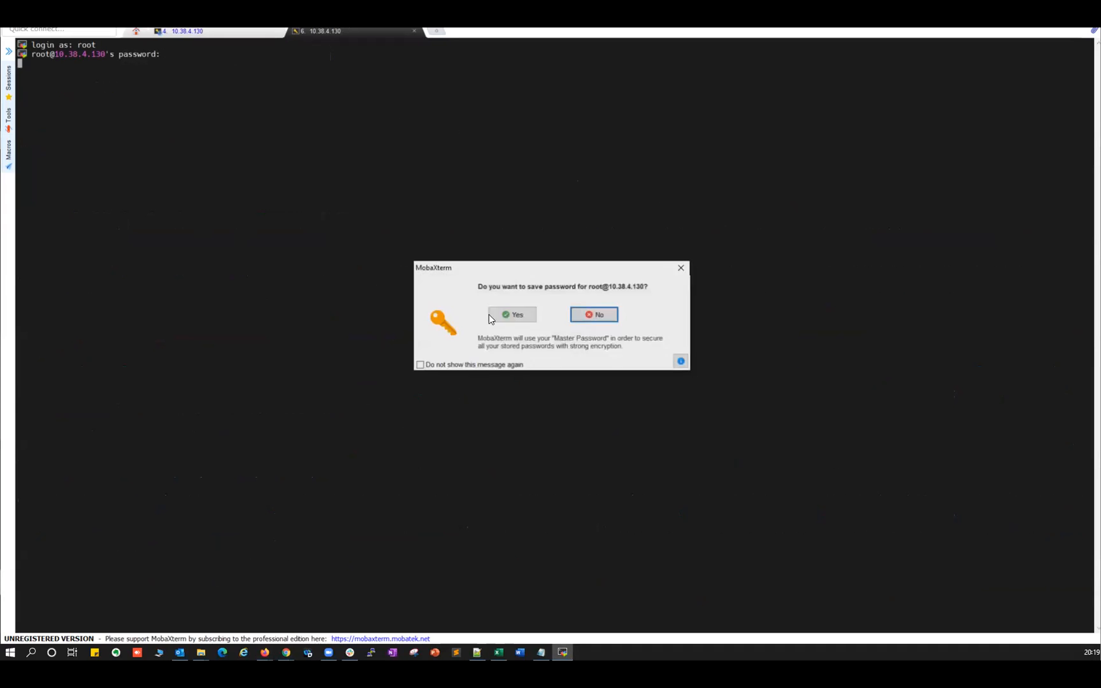
left_click(592, 314)
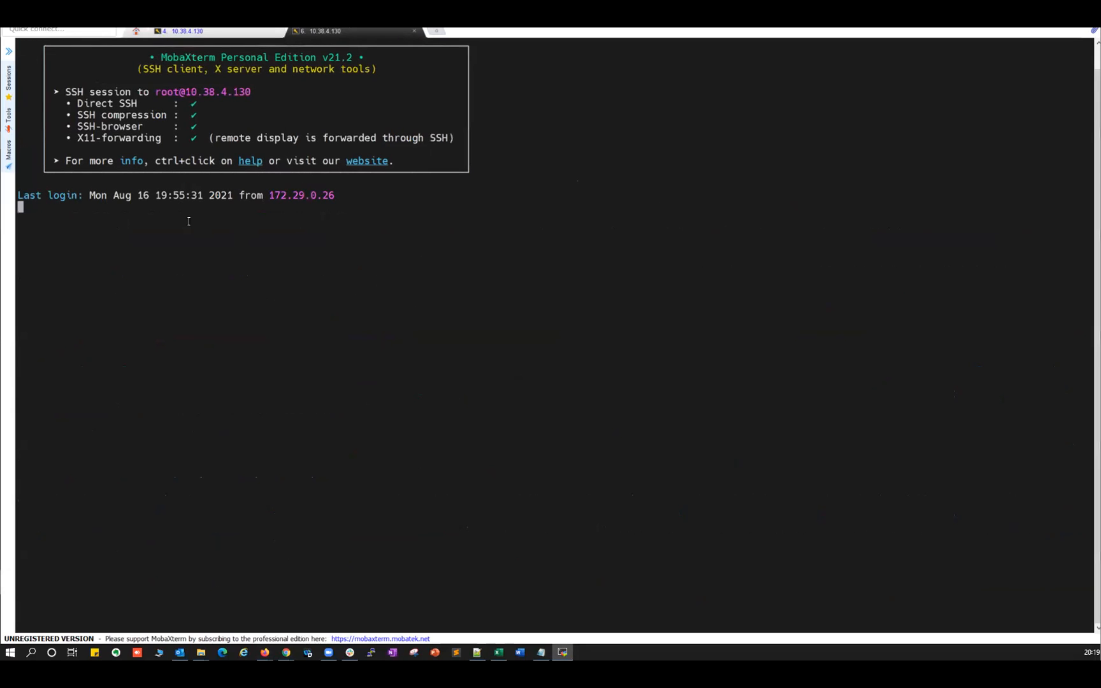
left_click(191, 30)
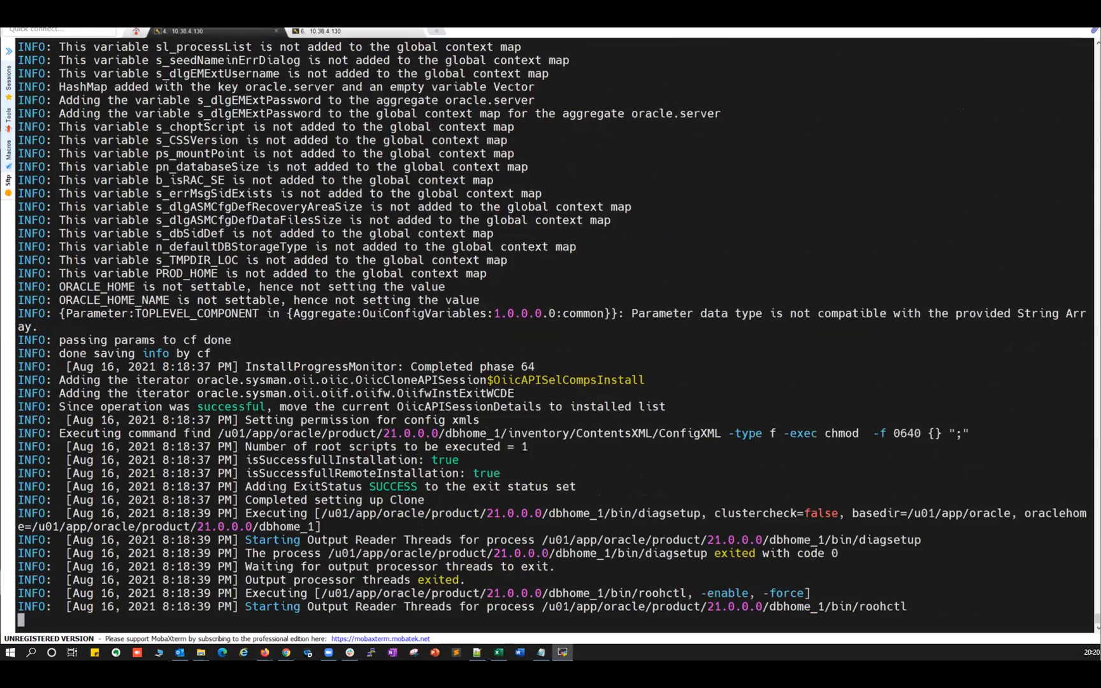
key("alt+Tab")
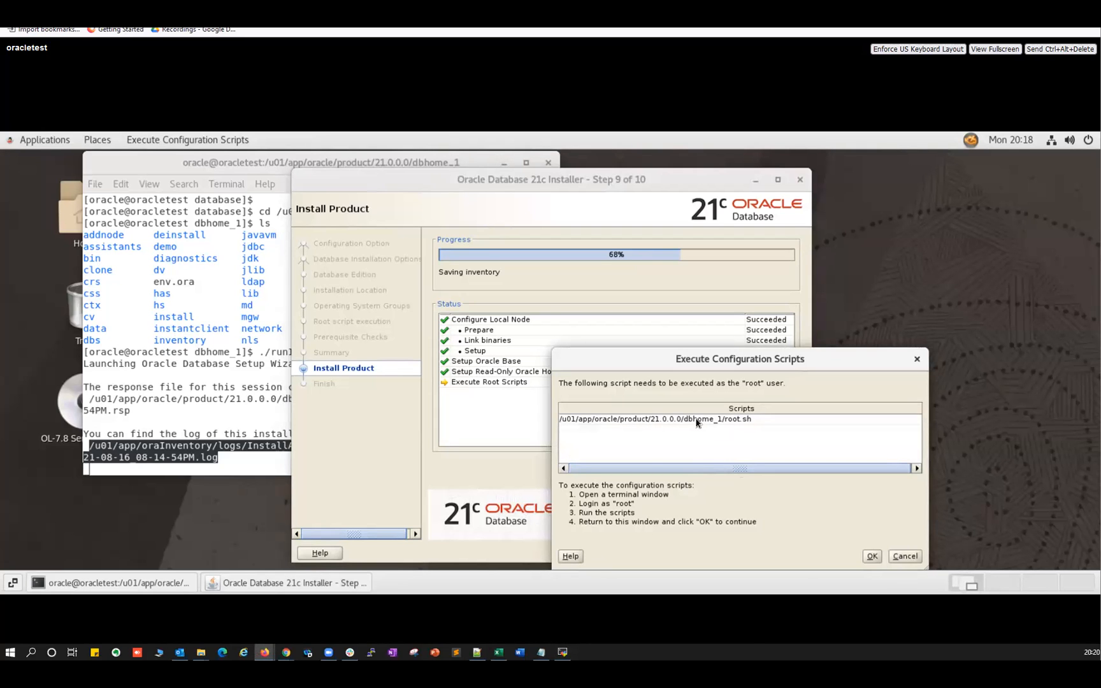
Switch to the root session and review the installer's root script prompt.
left_click(561, 652)
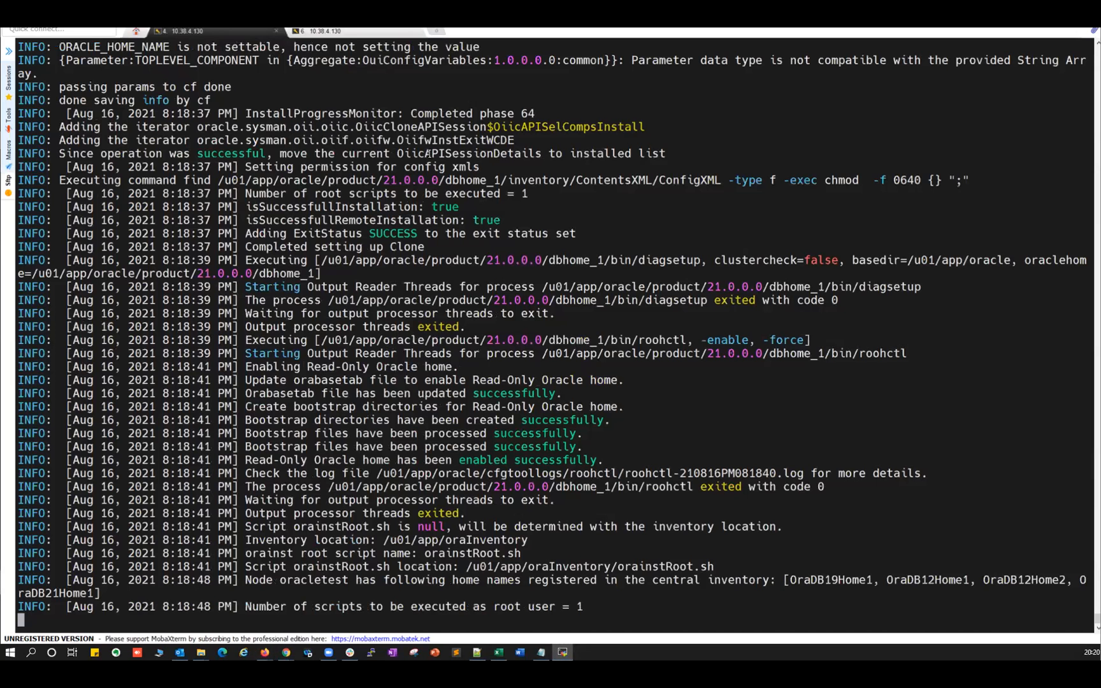
left_click(332, 31)
key("alt+Tab")
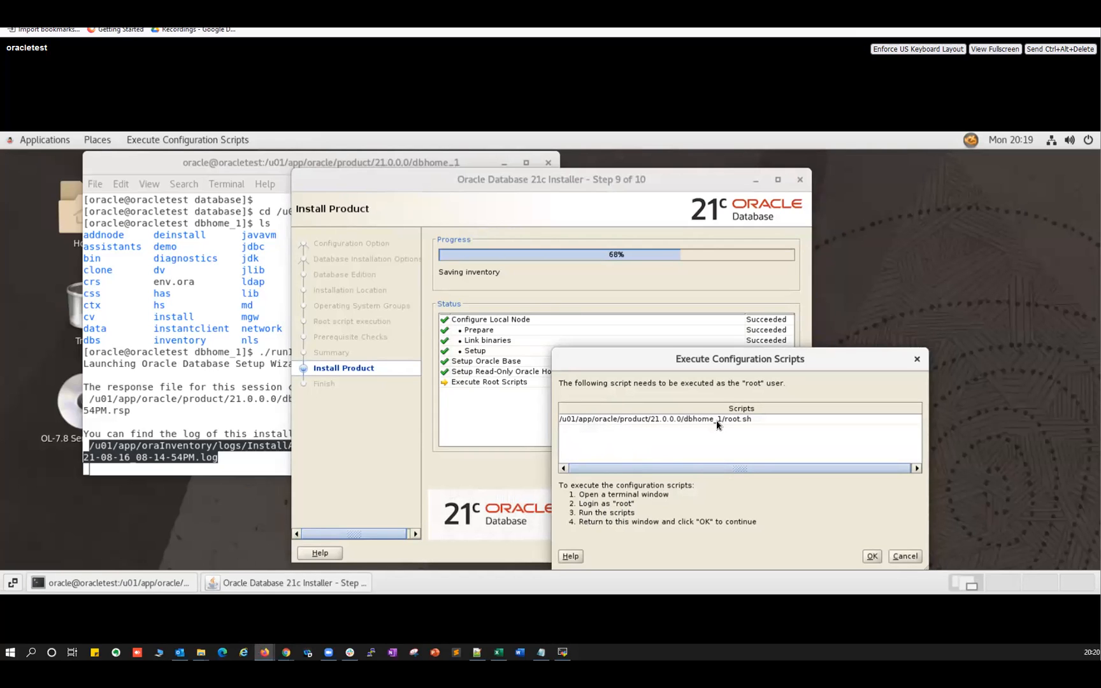
left_click(562, 651)
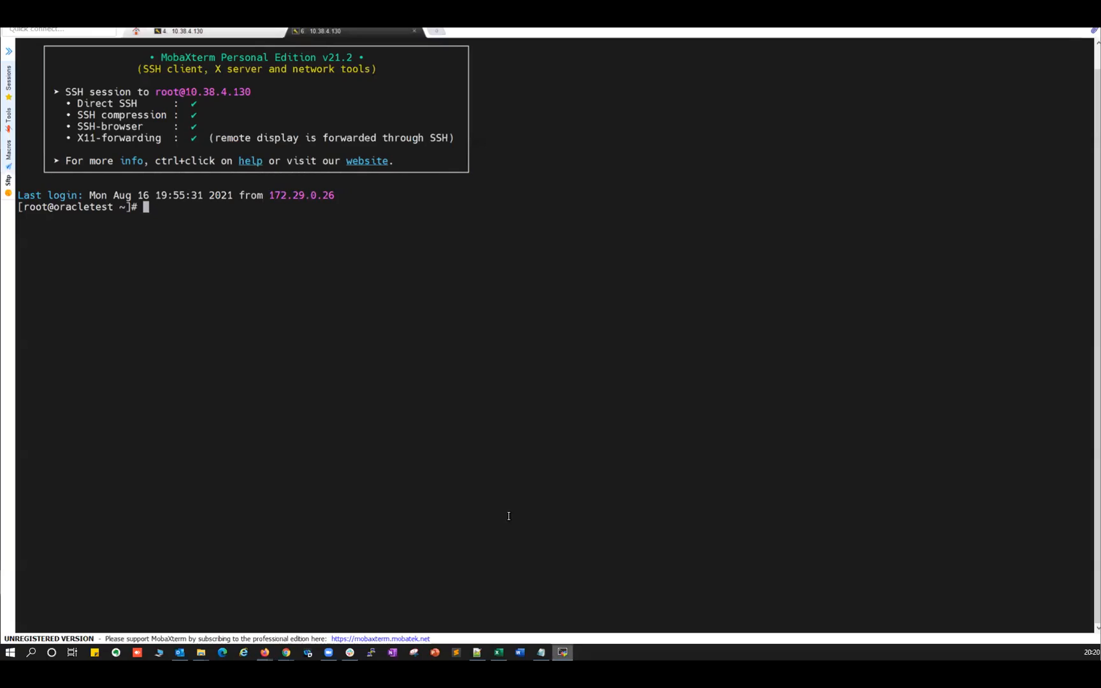
Run /u01/app/oracle/product/21.0.0.0/dbhome_1/root.sh as root, answering y to both prompts.
type("/u01/app/oracle/product/1")
key("BackSpace")
type("2")
key("Tab")
type("d")
key("Tab")
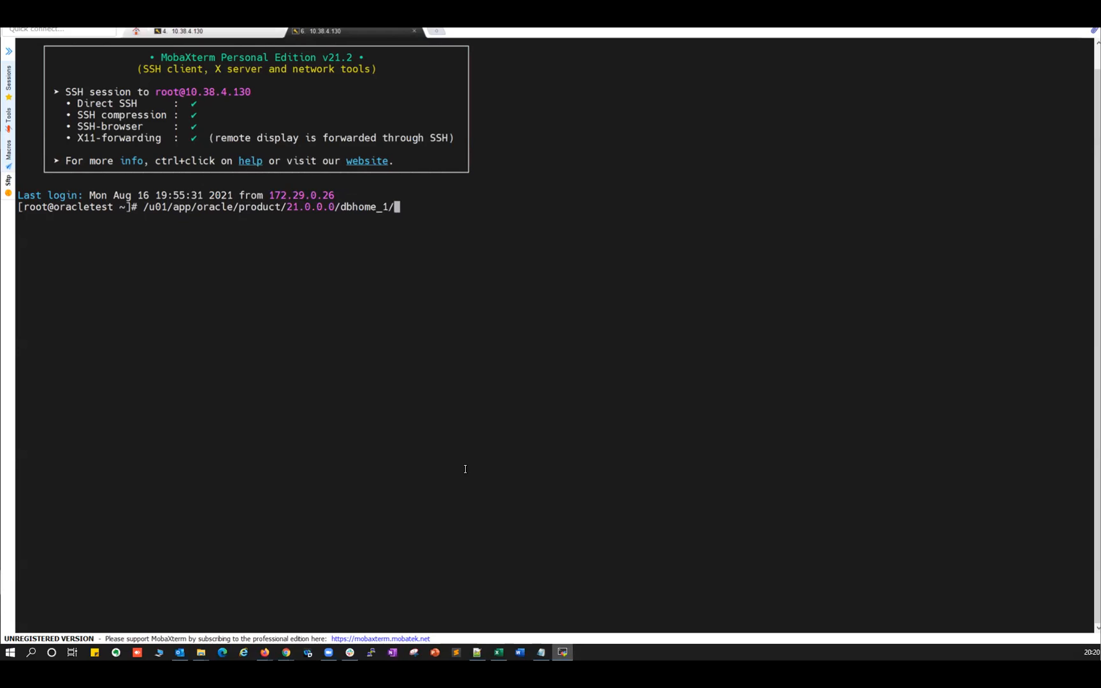
type("root.sh")
key("Return")
key("Return")
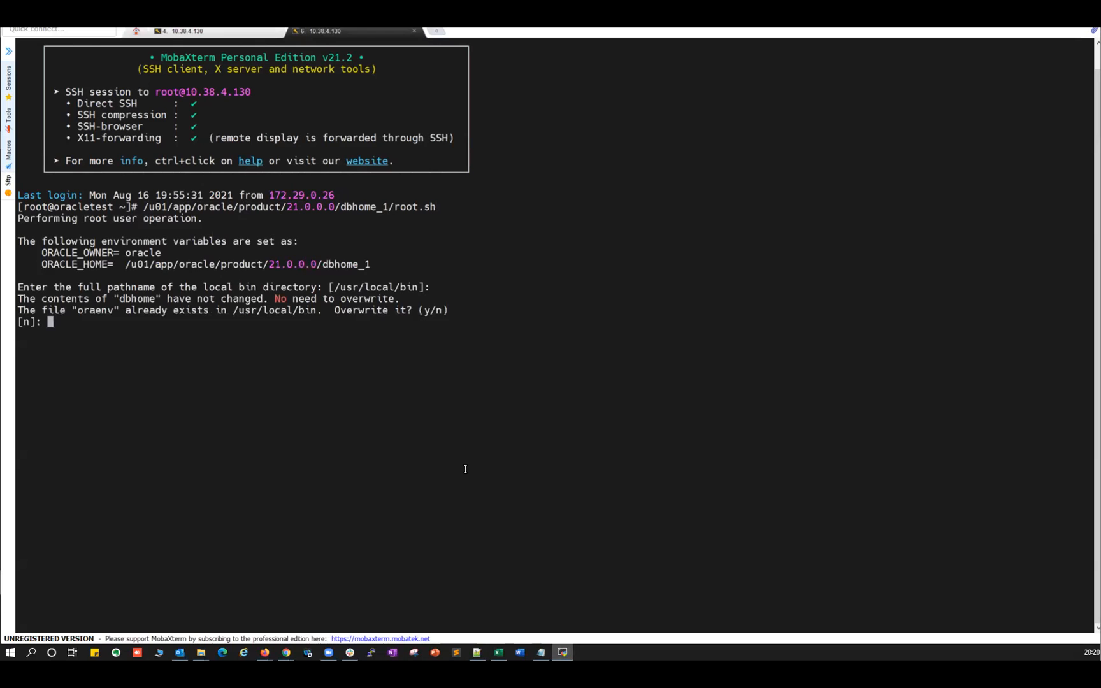
type("y")
key("Return")
type("y")
key("Return")
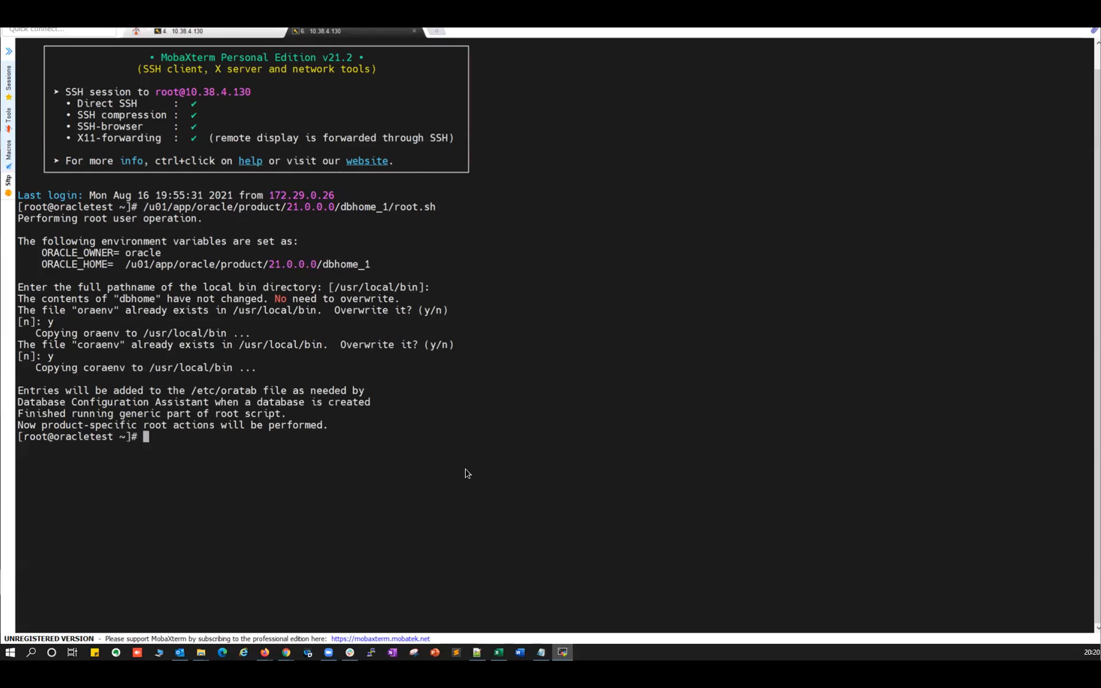
key("alt+Tab")
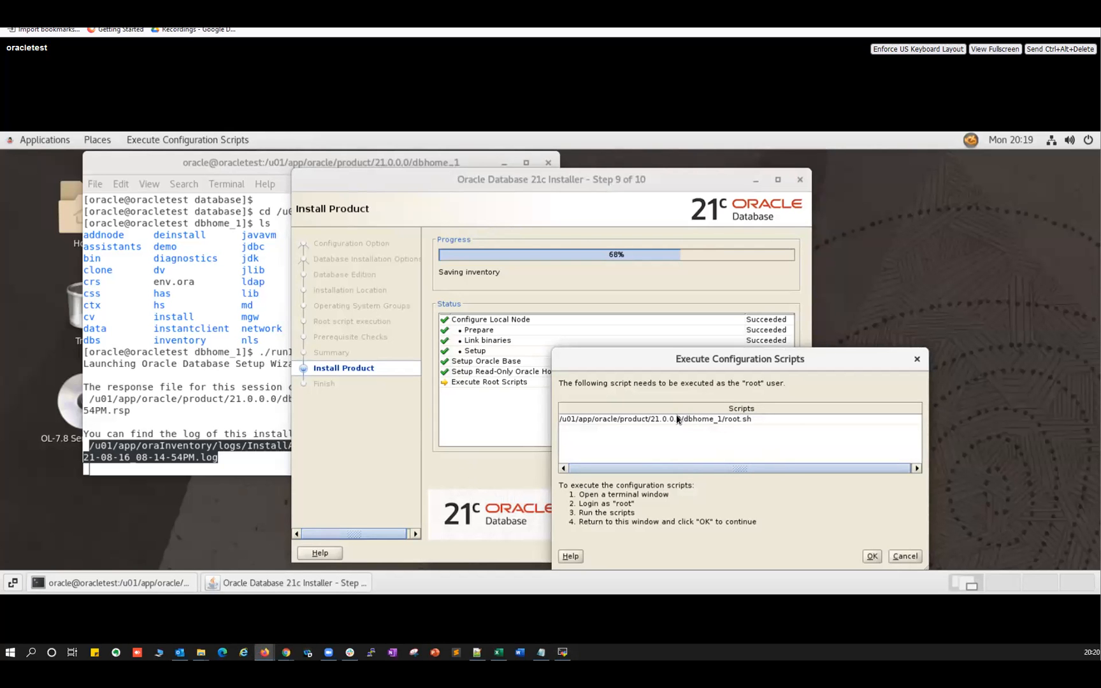
Acknowledge the root script execution and close the finished installer.
left_click(871, 555)
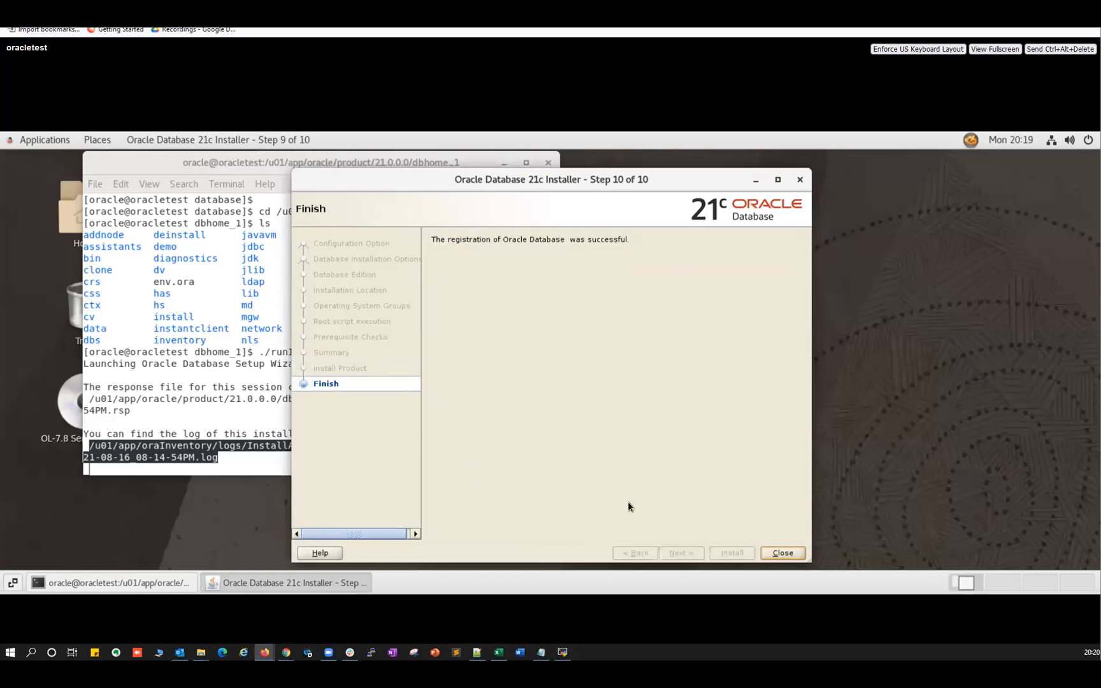
left_click(782, 552)
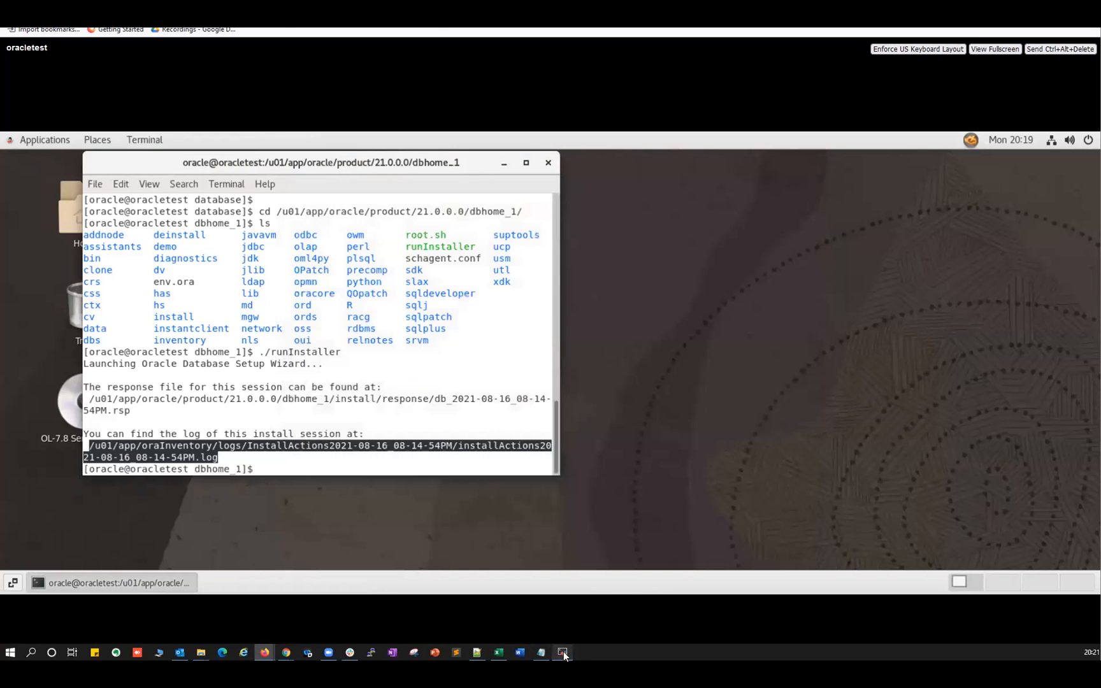
left_click(563, 651)
Change into /u01/app/oraInventory/ContentsXML and list its files with ls -ltrh.
type("cd /u01/a")
key("Tab")
type("oraI")
key("Tab")
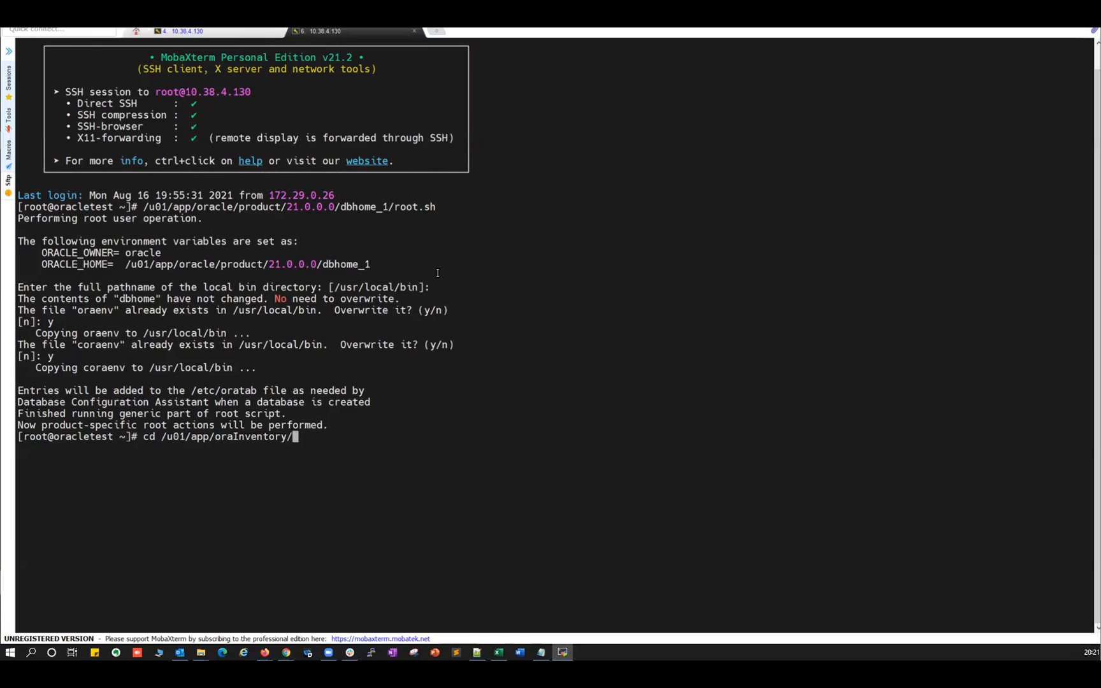
type("CO")
key("Tab")
key("Return")
type("ls -ltrh")
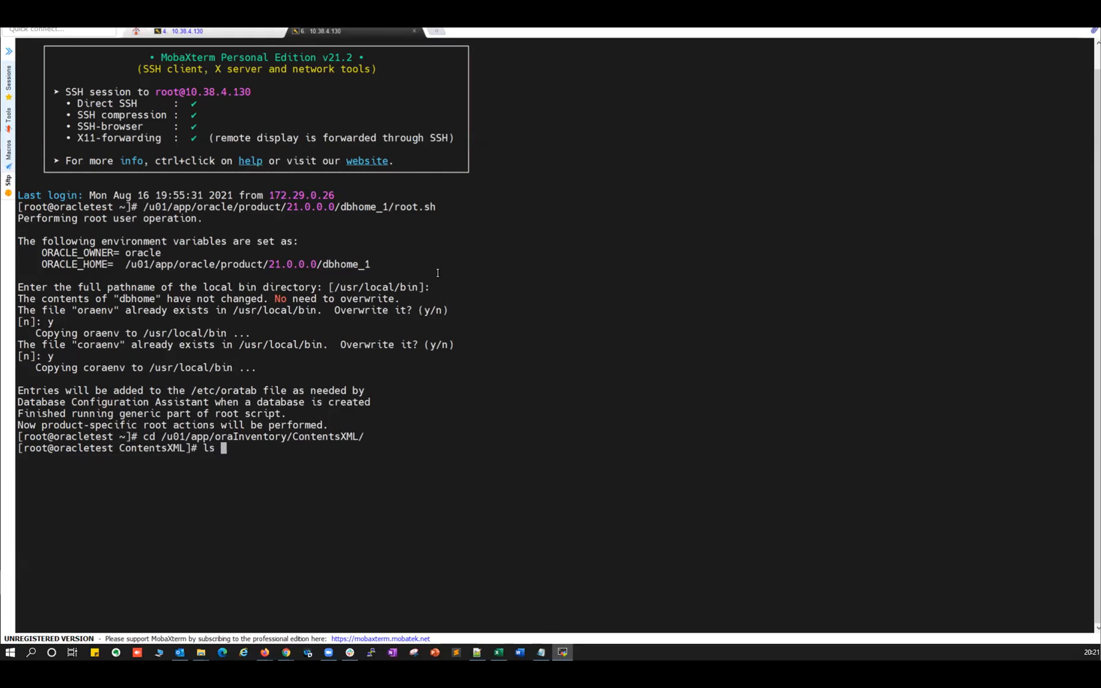
key("Return")
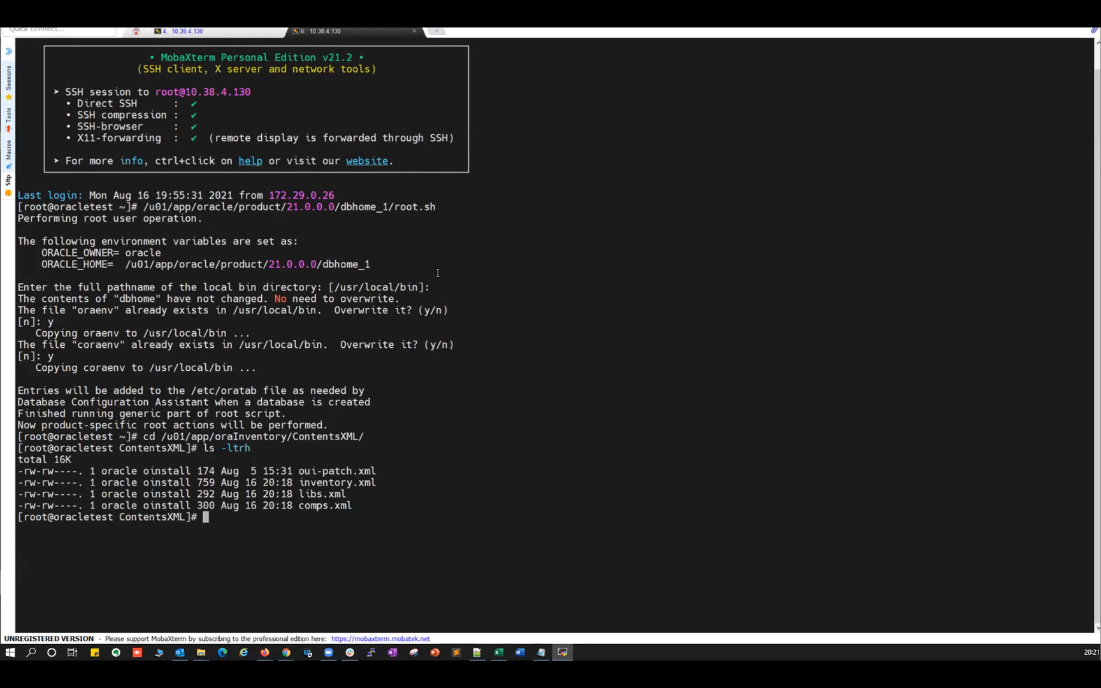
Print inventory.xml and copy the OraDB21Home1 path ending in 21.0.0.0/dbhome_1.
double_click(327, 482)
key("ctrl+c")
type("cat")
right_click(422, 460)
key("Return")
left_click_drag(347, 563, 448, 563)
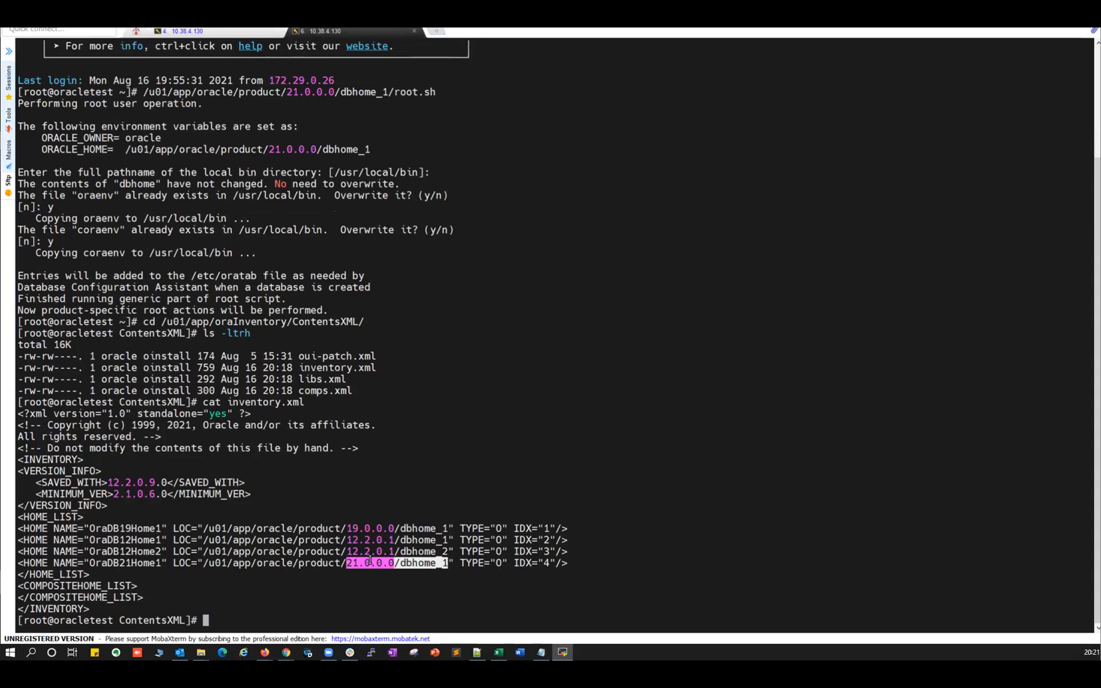
double_click(414, 560)
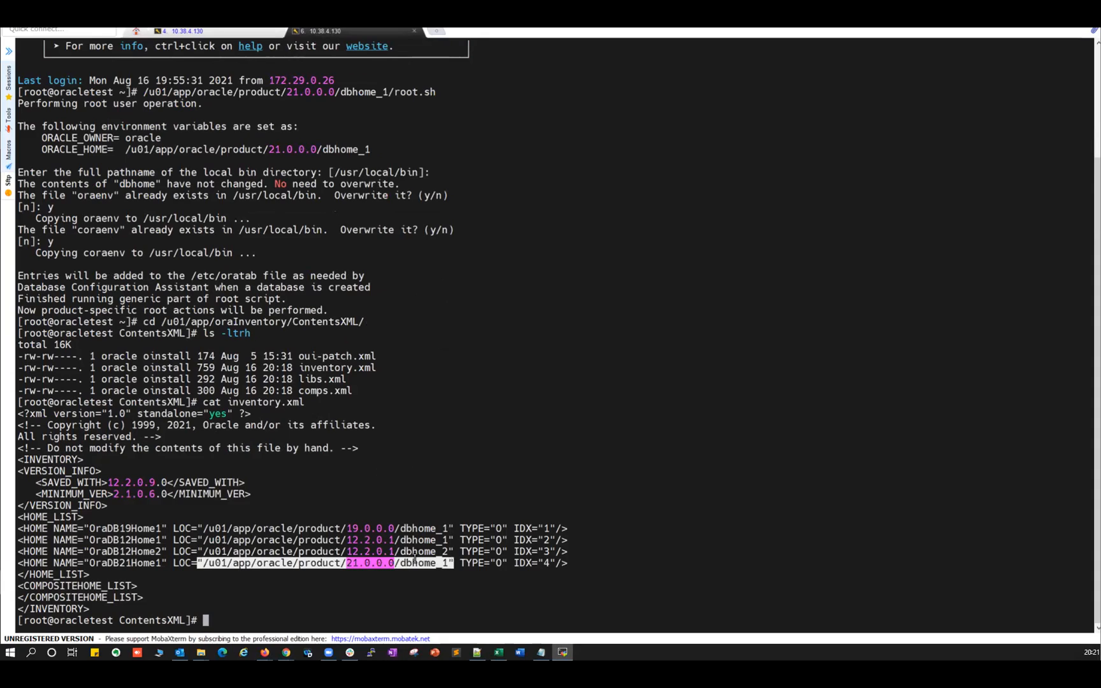
left_click_drag(203, 563, 448, 563)
left_click(217, 32)
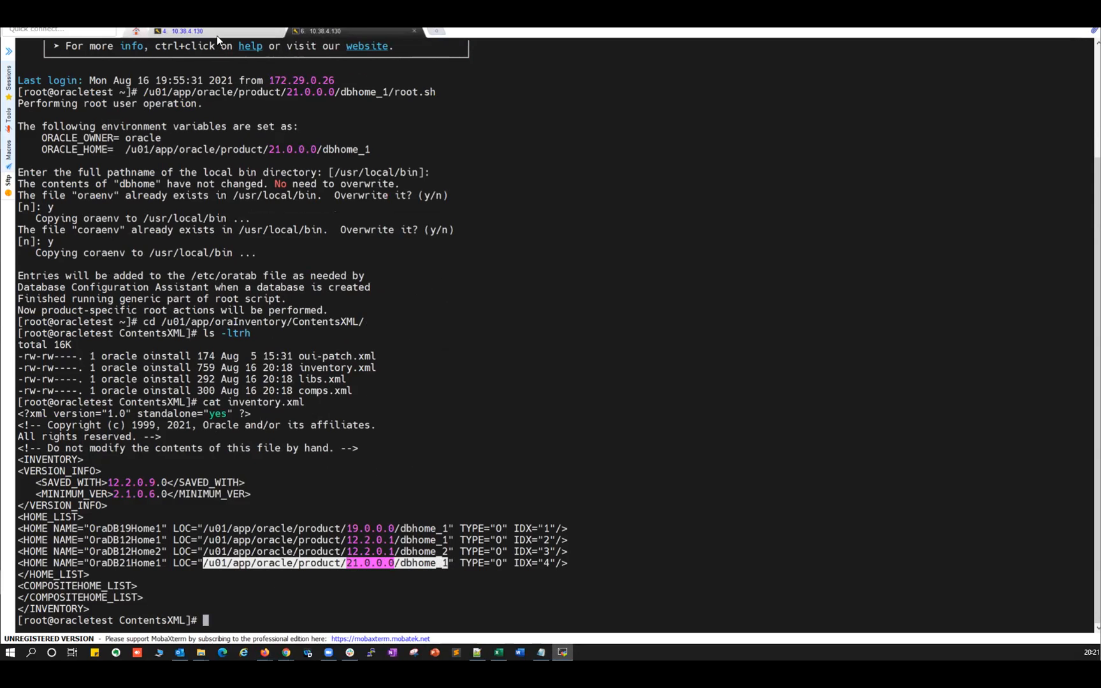
Run OPatch/opatch lspatches -oh on the 21c dbhome_1 and highlight the no-patches result.
key("ctrl+c")
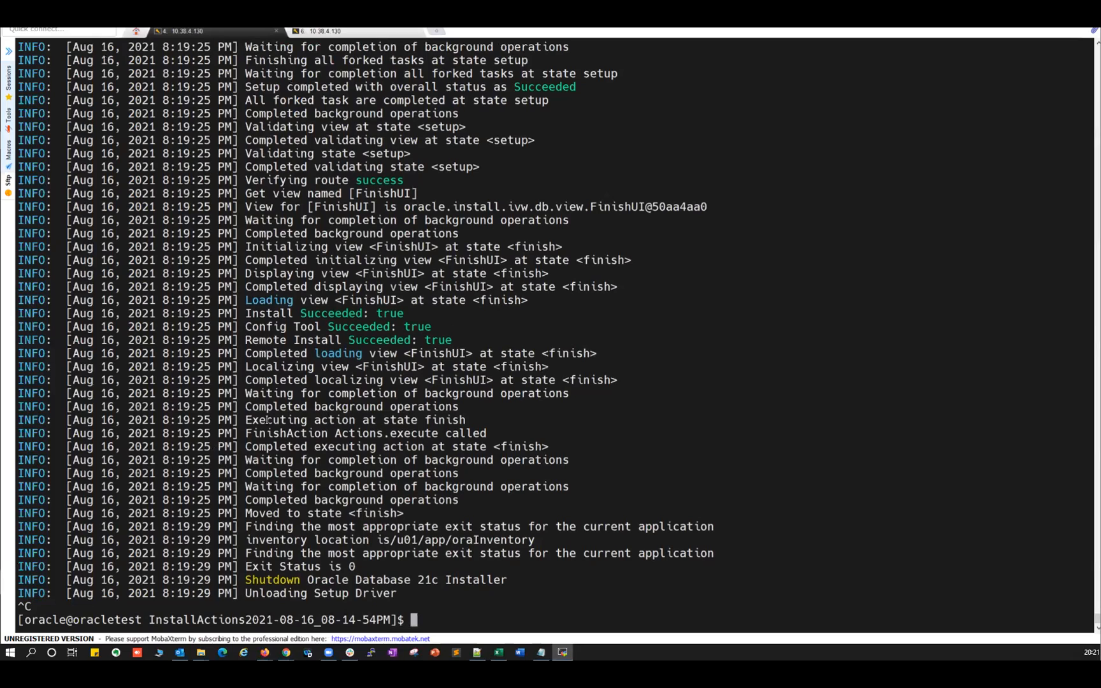
right_click(372, 568)
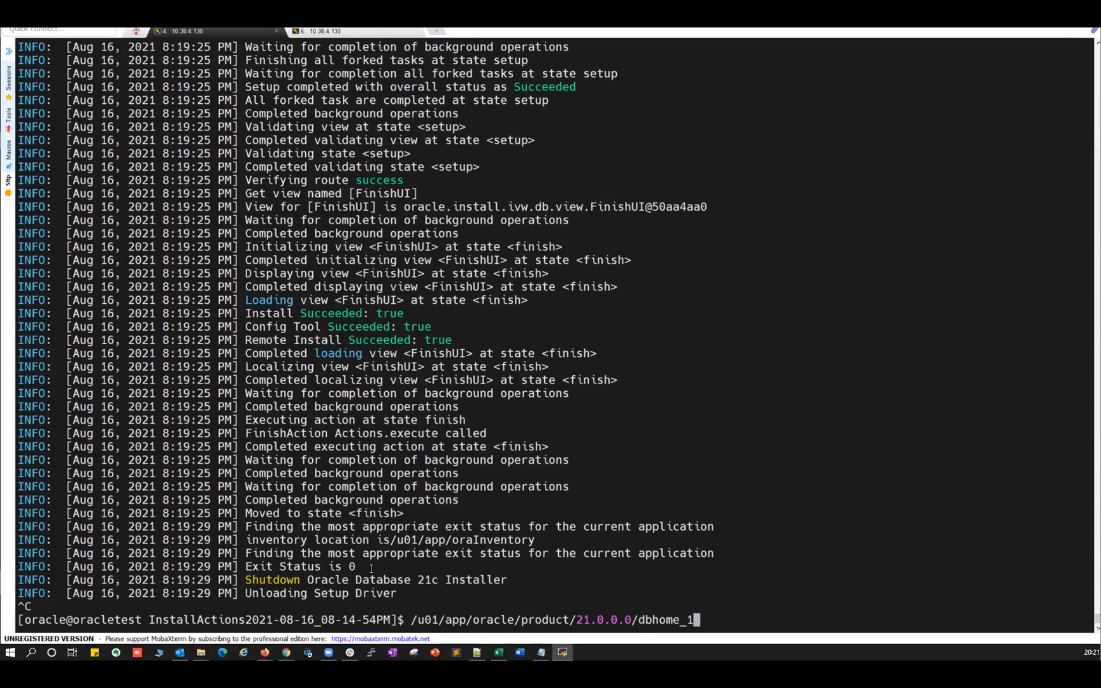
type("/OPatch/opatch")
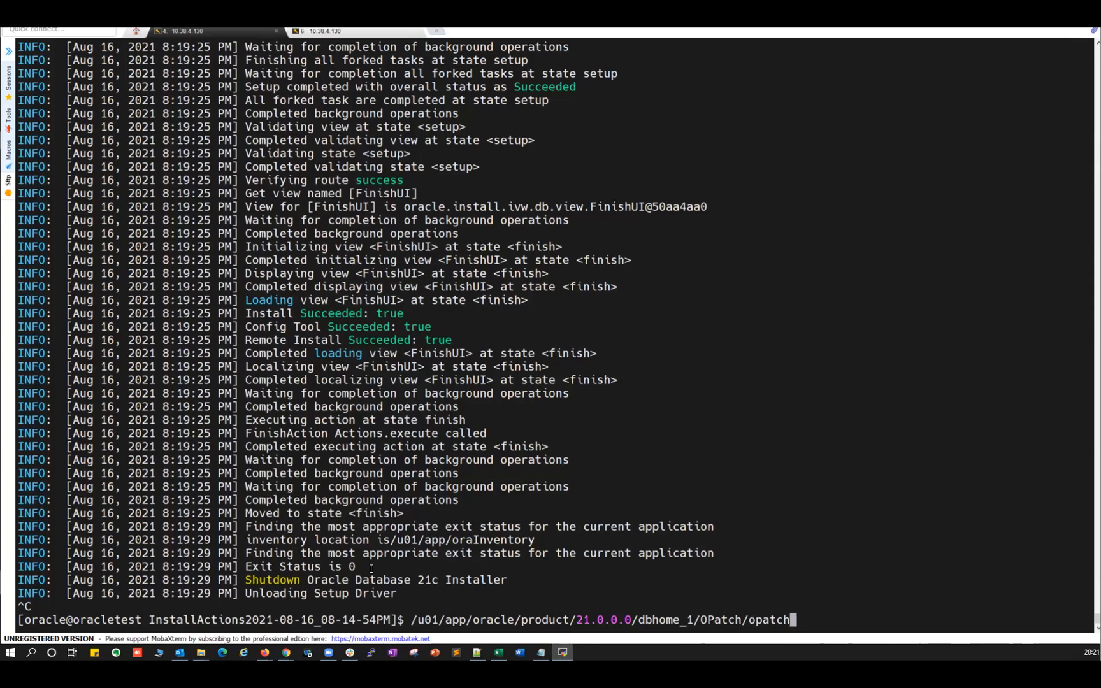
type(" lspatches -oh")
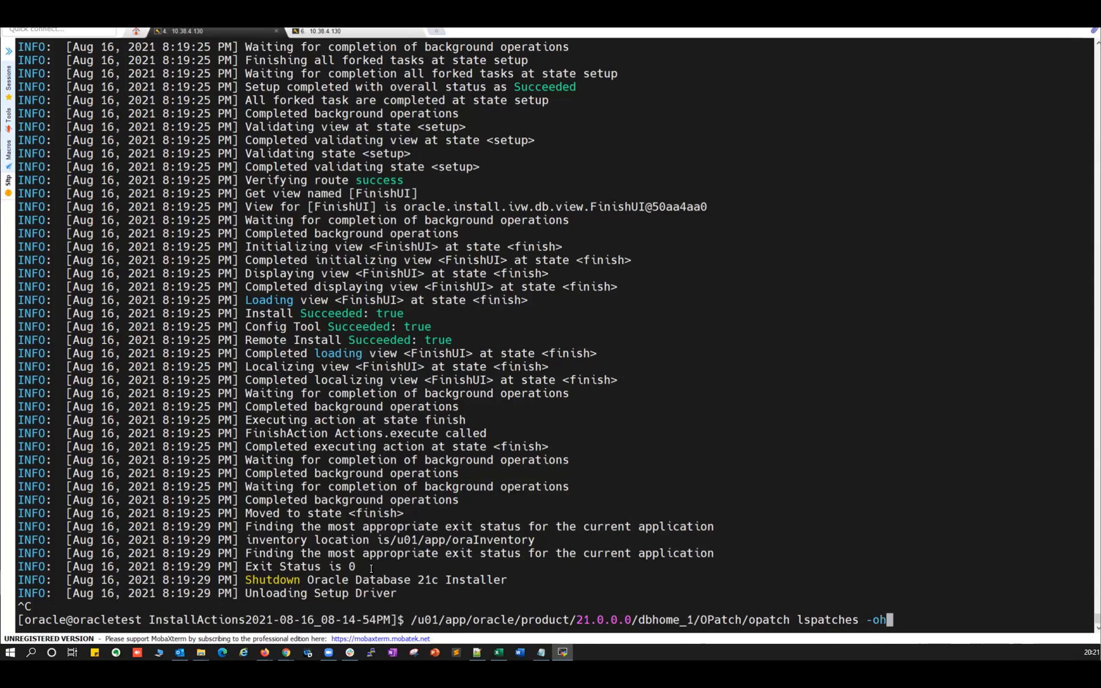
right_click(714, 462)
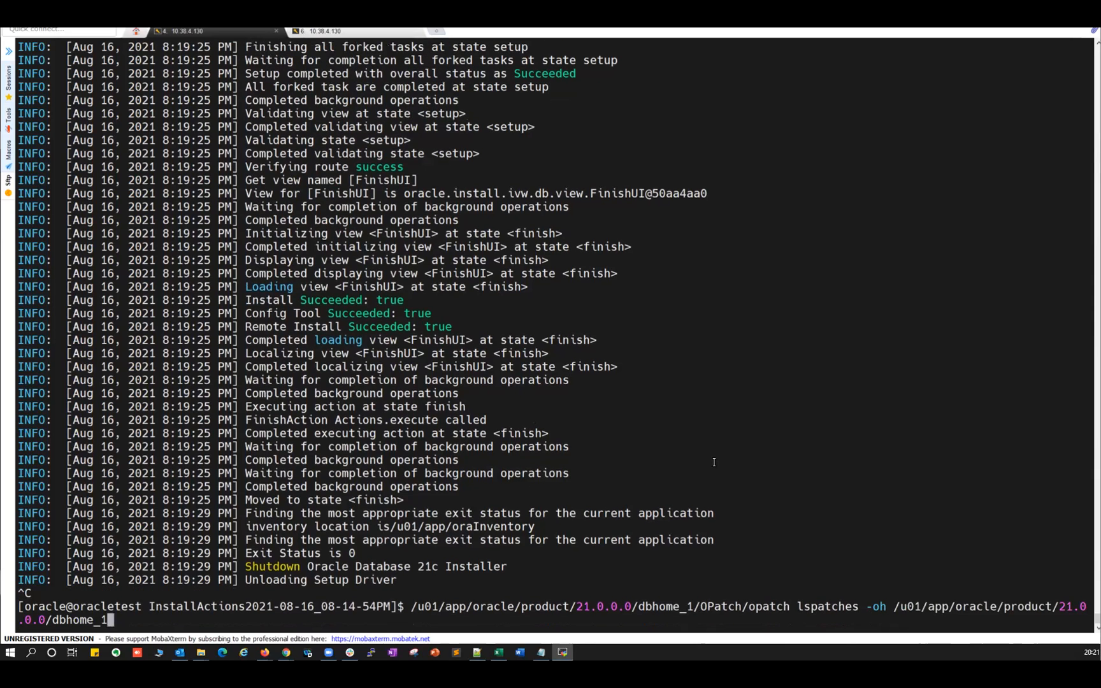
key("Return")
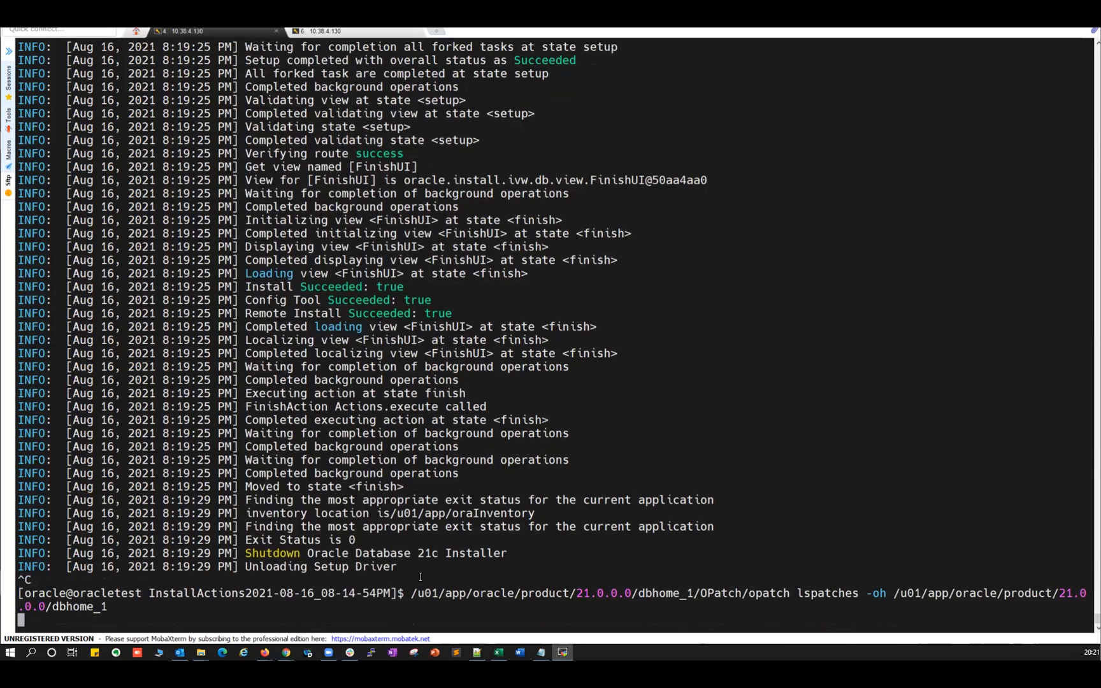
left_click_drag(426, 592, 895, 592)
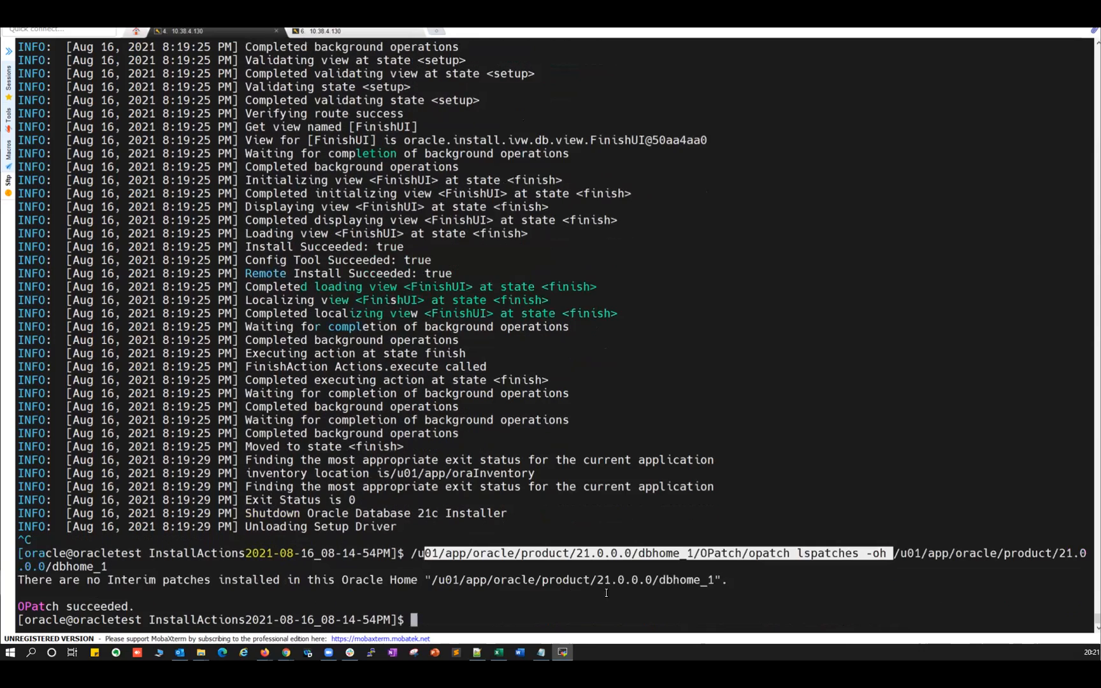
left_click_drag(35, 580, 132, 608)
left_click(331, 604)
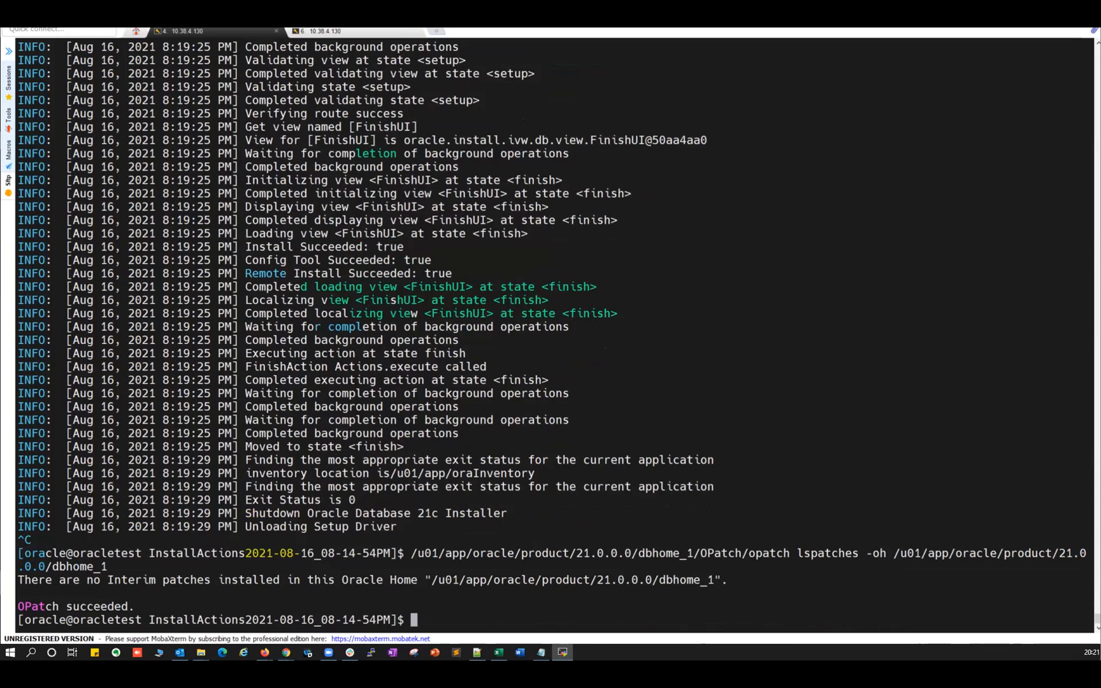
key("alt+Tab")
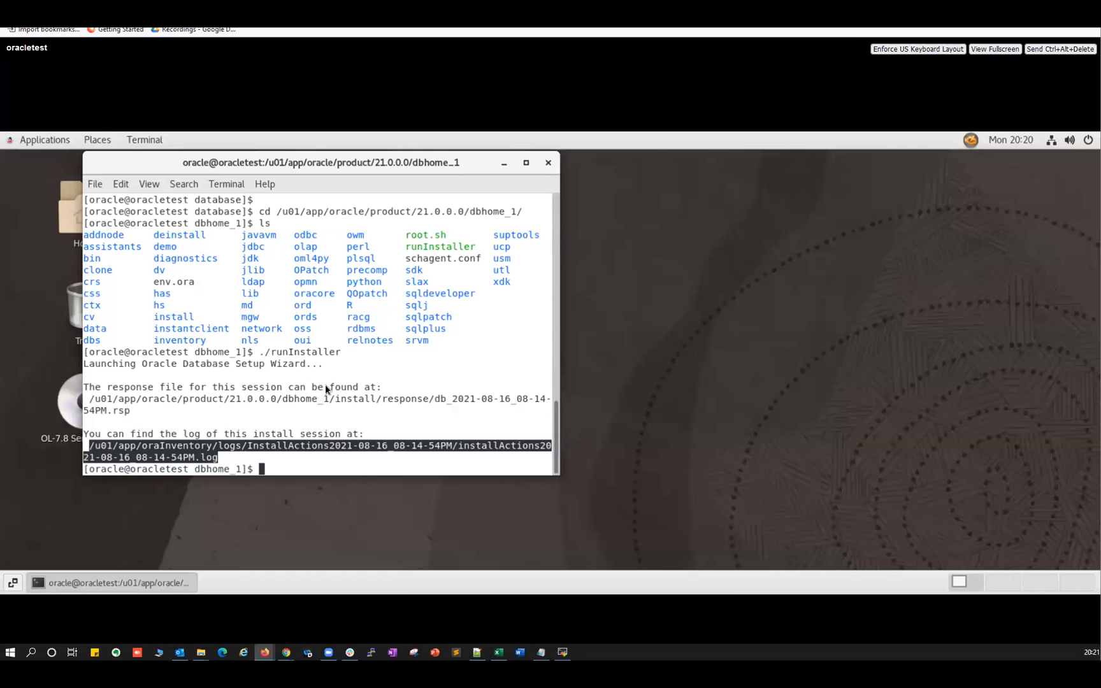
Move into the 21c home's bin directory and confirm its path and the dbca file.
left_click(366, 381)
type("cd bin/")
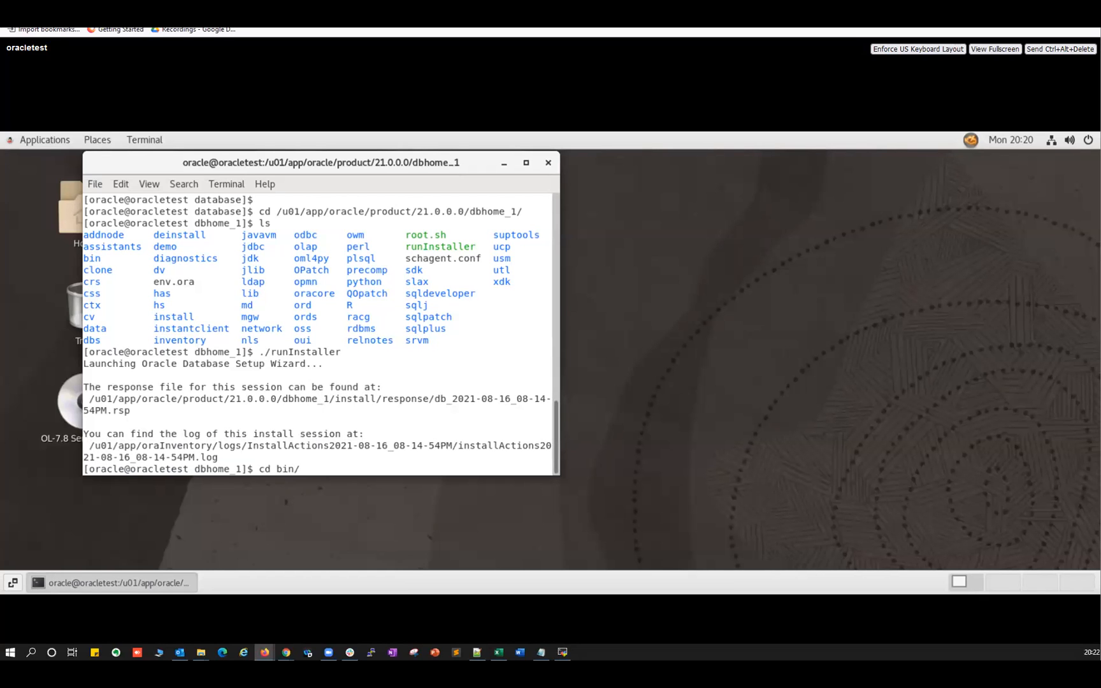
key("Return")
type("pwd")
key("Return")
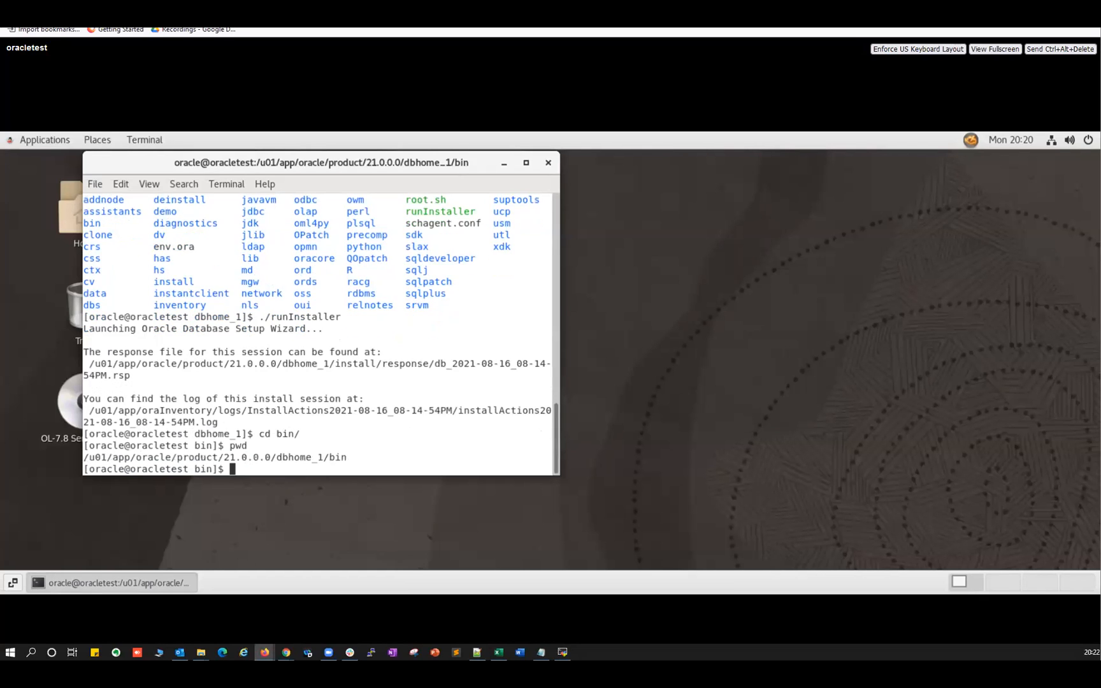
left_click_drag(94, 457, 360, 456)
left_click(360, 457)
type("ll dbca")
key("Return")
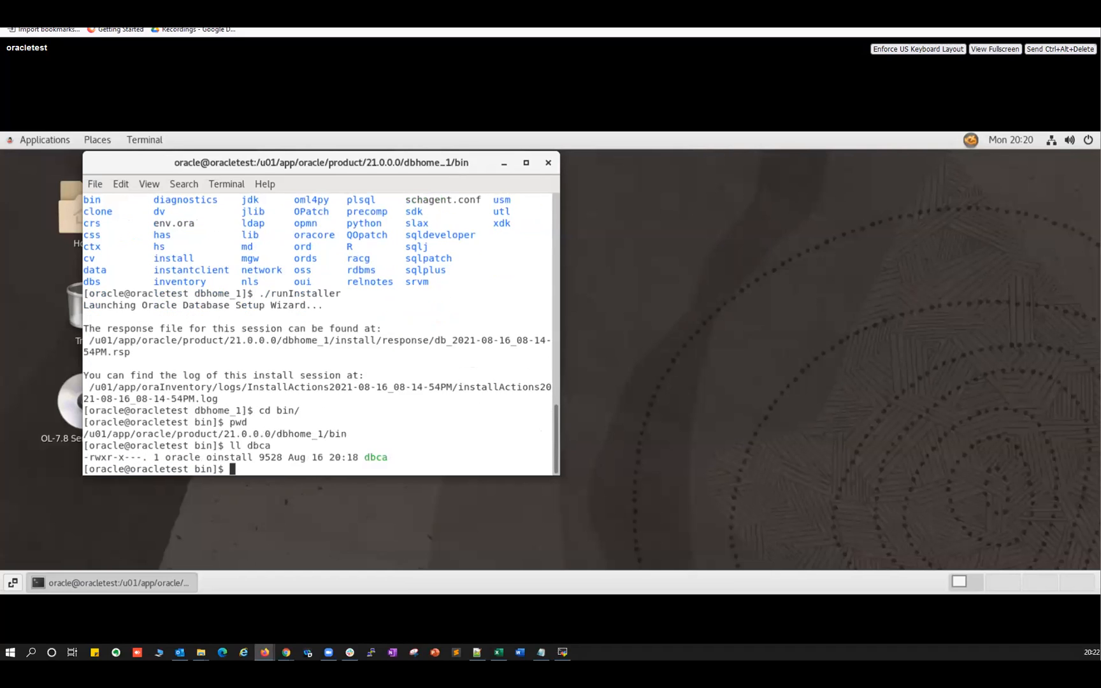
Run ./dbca to launch the Database Configuration Assistant.
double_click(379, 454)
type("./dbca")
key("Return")
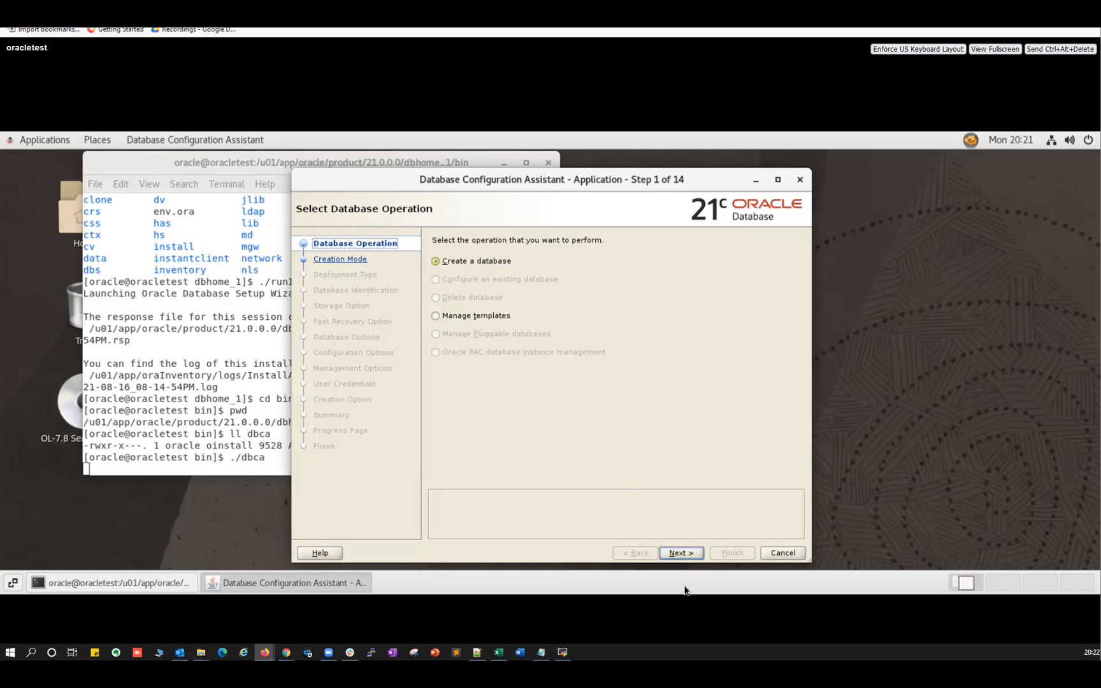
Continue with 'Create a database' and enter ORA21C as the global database name.
left_click(678, 552)
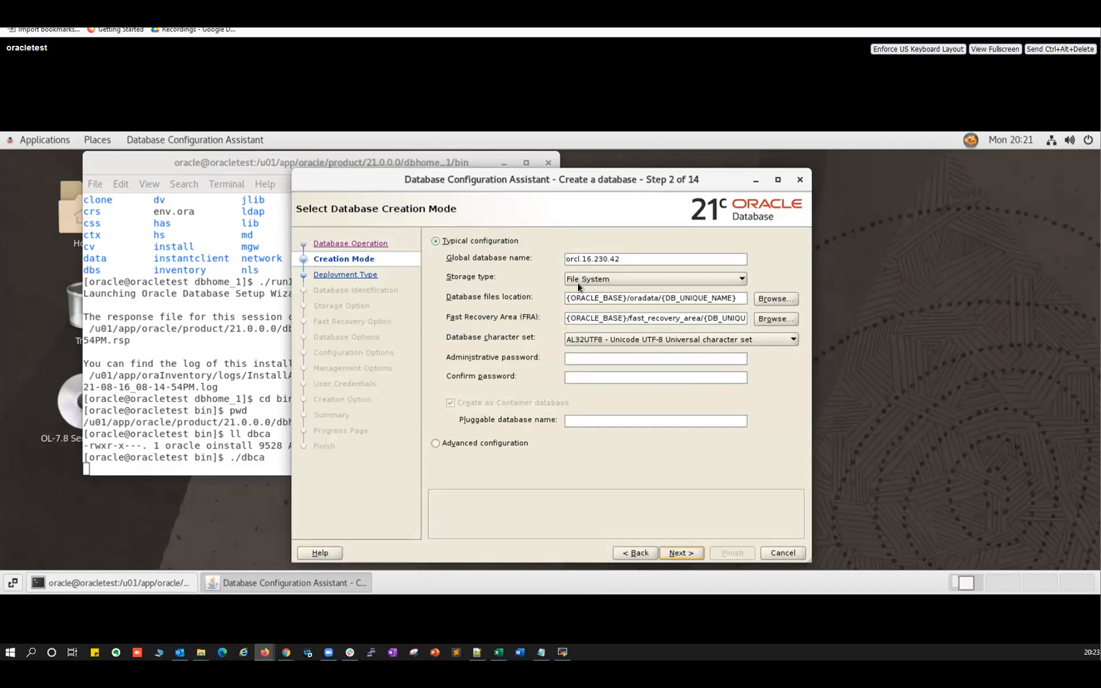
triple_click(640, 258)
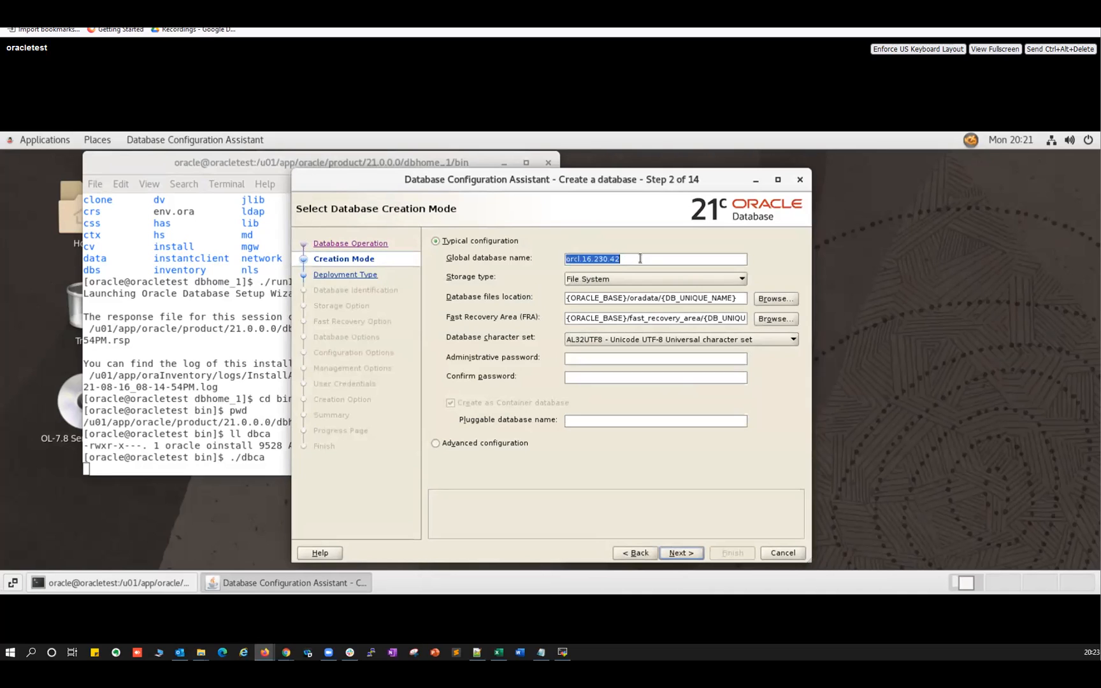
type("ORA21C")
Keep File System storage and enter the administrative password.
left_click(577, 281)
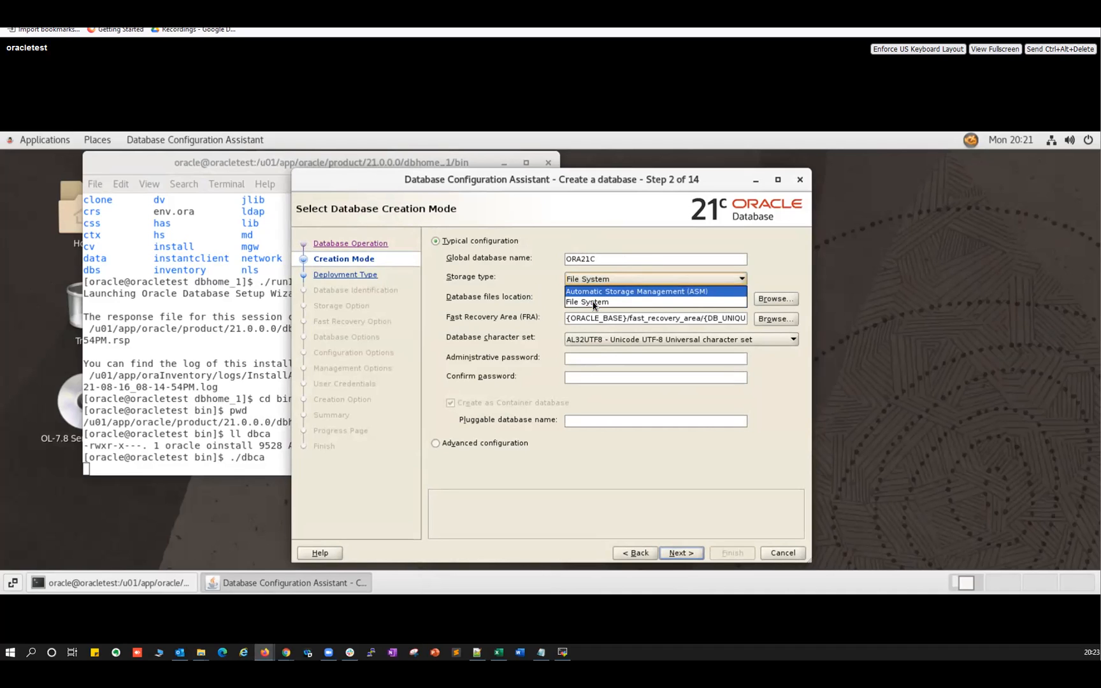
left_click(585, 302)
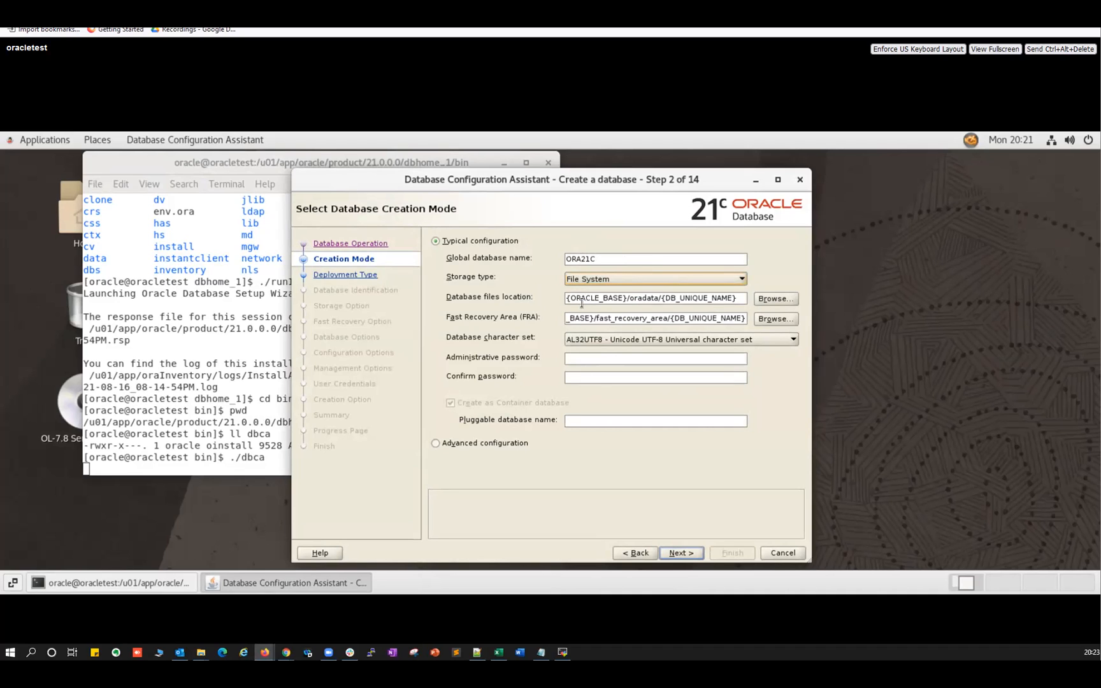
left_click(589, 359)
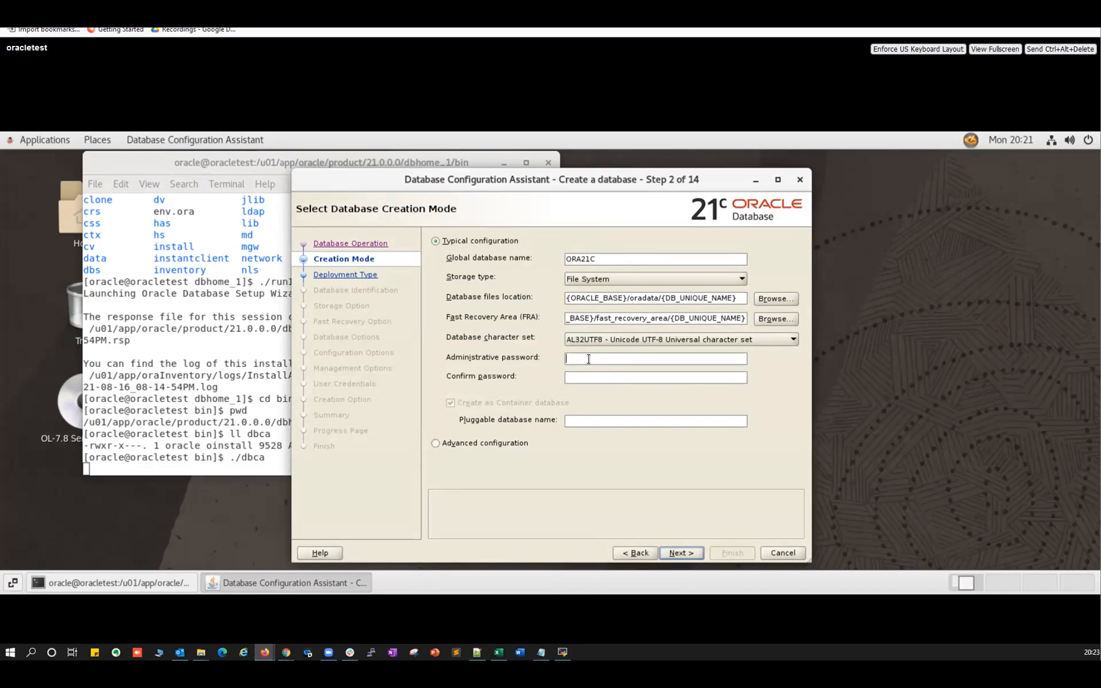
type("oracle")
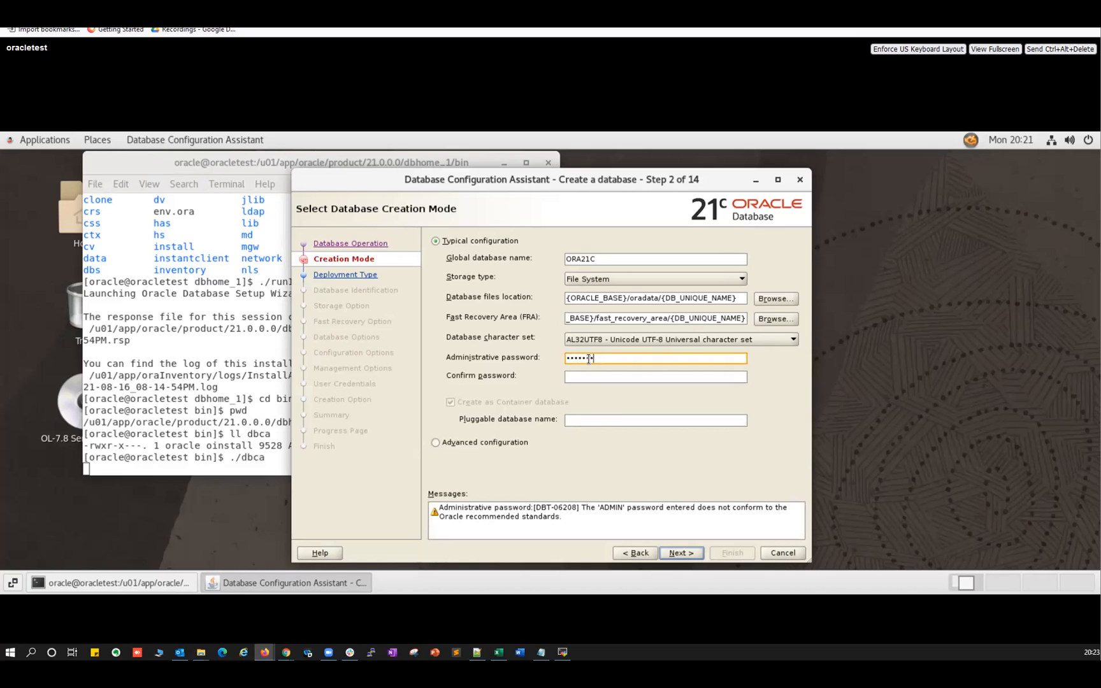
type("123")
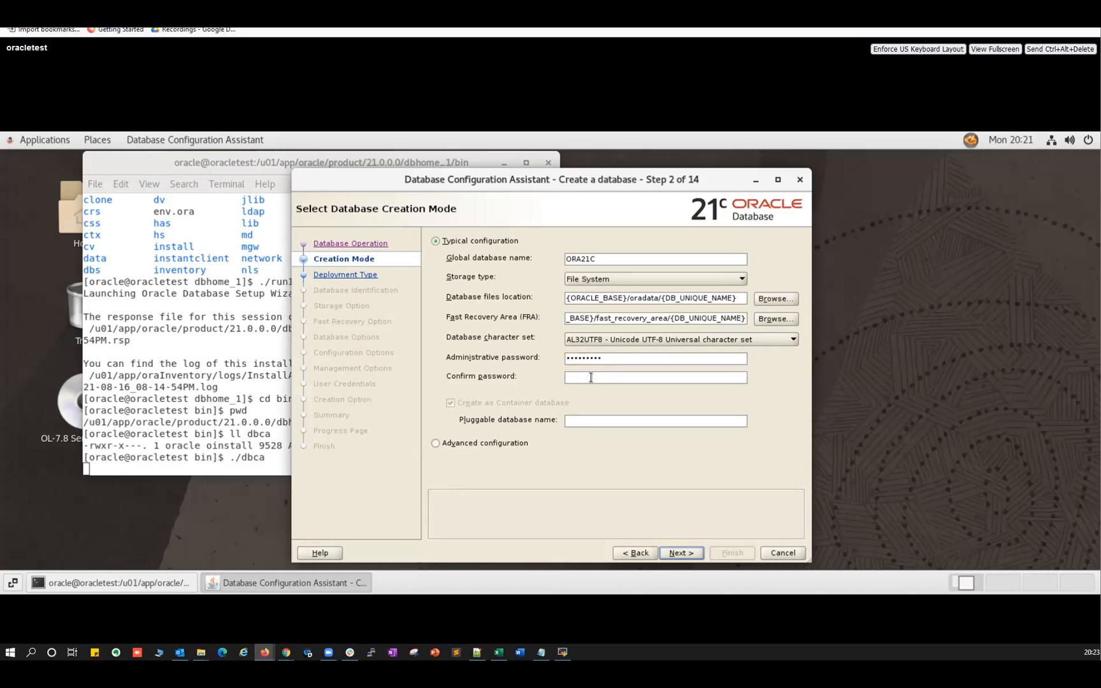
type("oracle12")
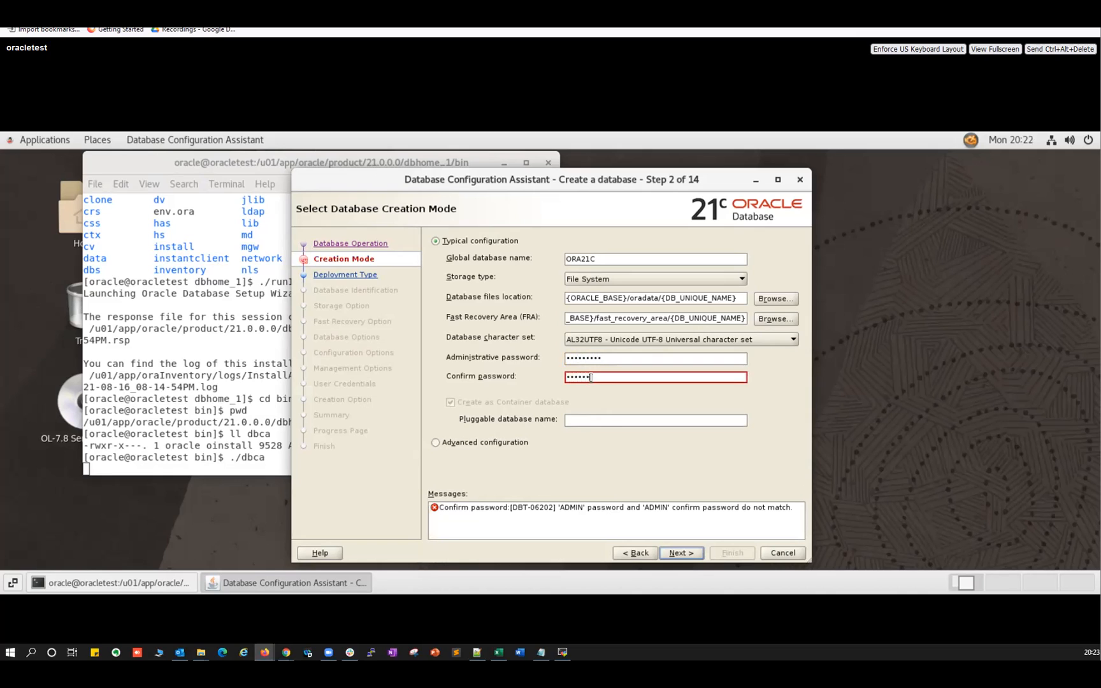
type("3")
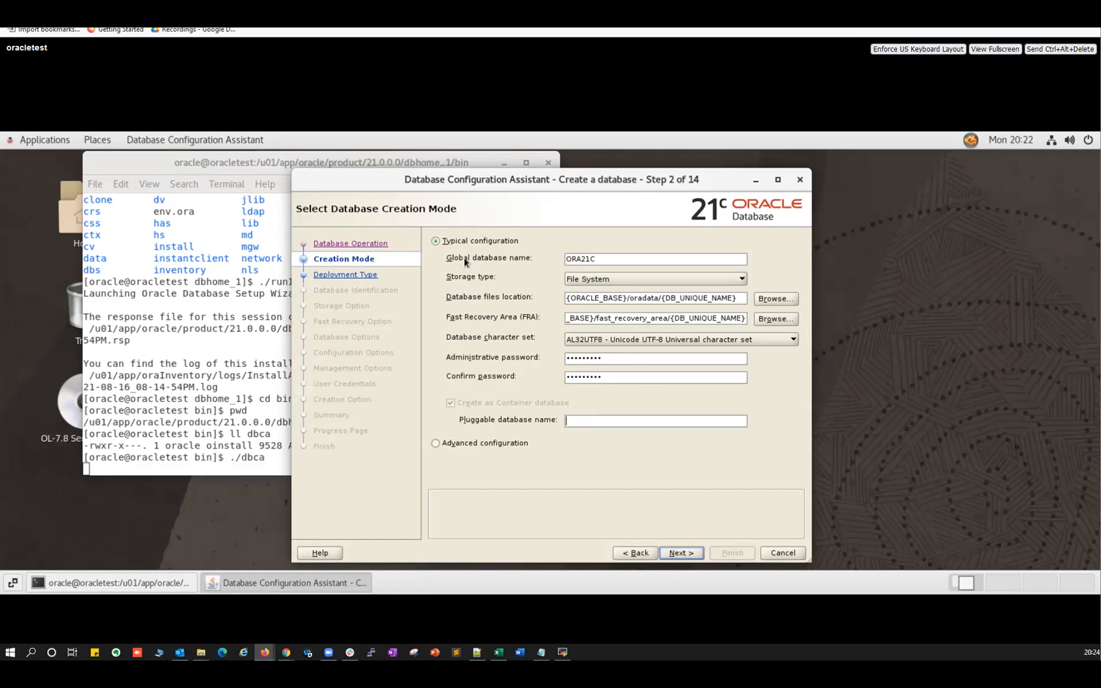
Switch to Advanced configuration and accept the General Purpose template.
left_click(437, 444)
left_click(682, 554)
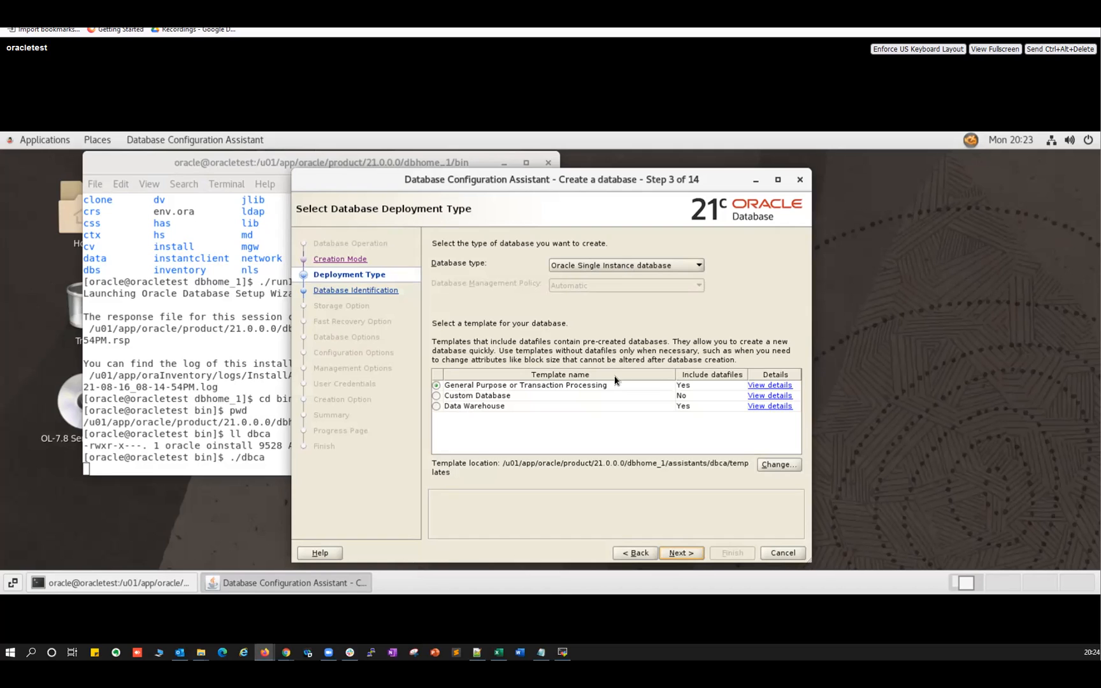
left_click(685, 558)
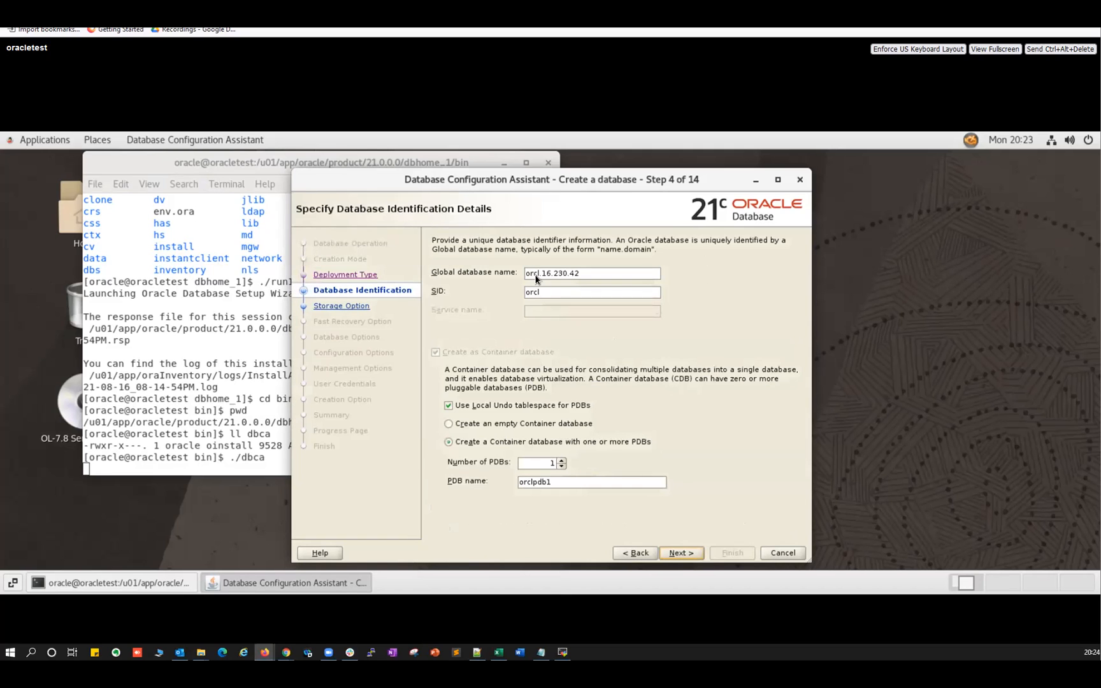
Rename the global database to ORA21C as an empty container database and continue.
left_click_drag(526, 274, 580, 274)
type("ORA21C")
left_click(449, 424)
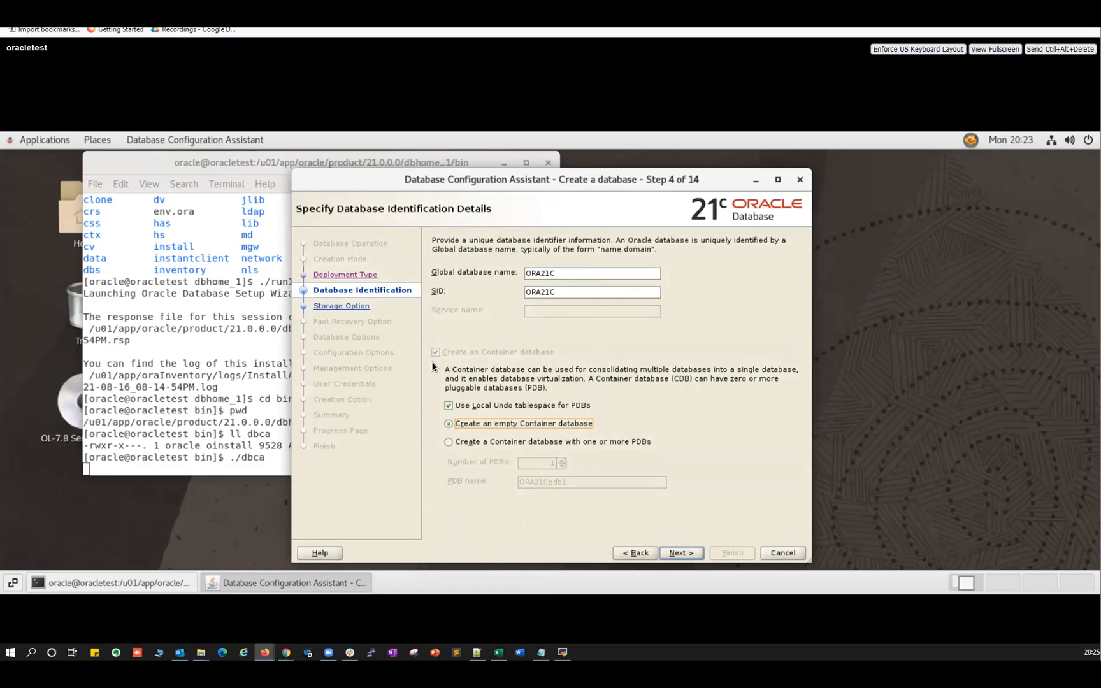
left_click(681, 553)
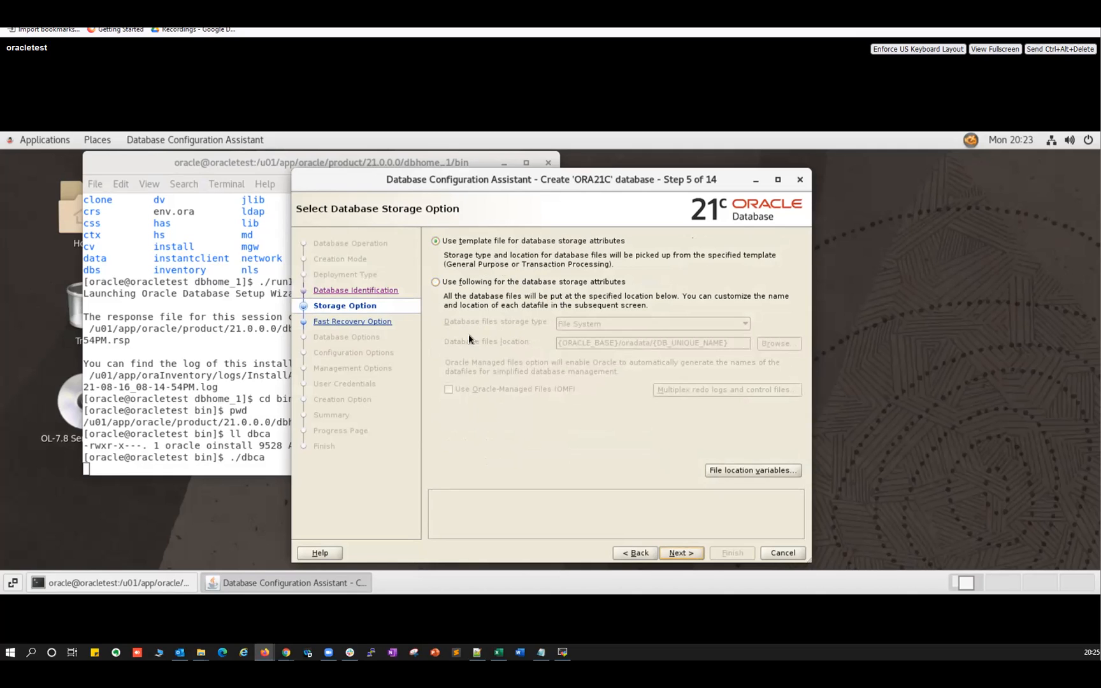
Accept the defaults for storage, fast recovery, network and Data Vault pages.
left_click(679, 552)
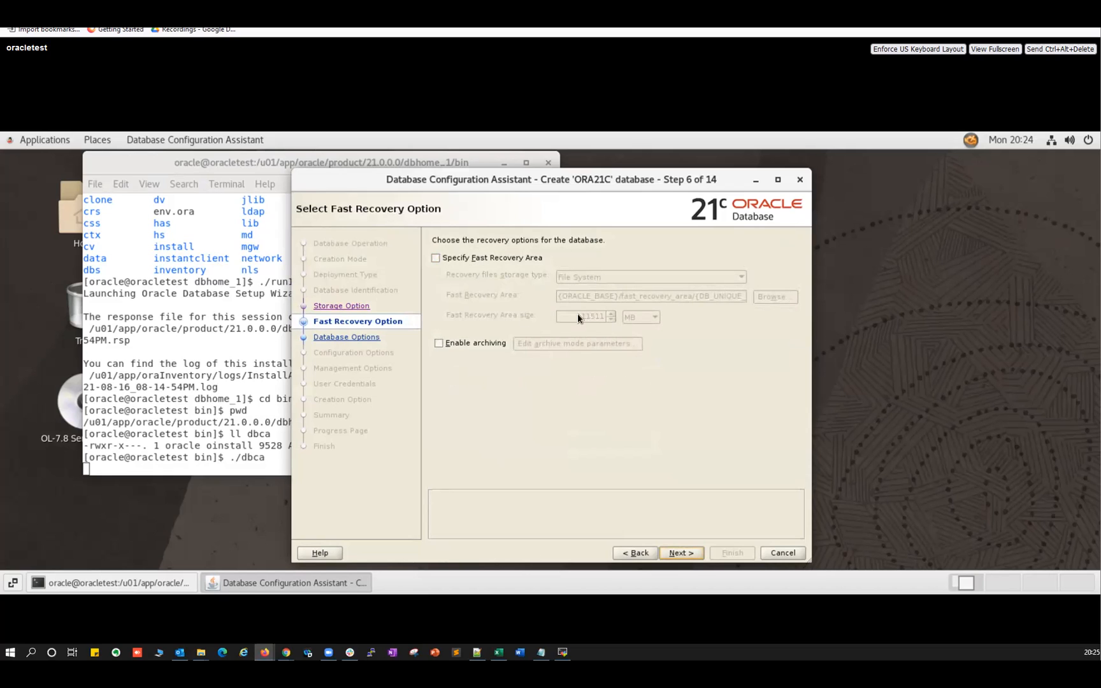
left_click(679, 551)
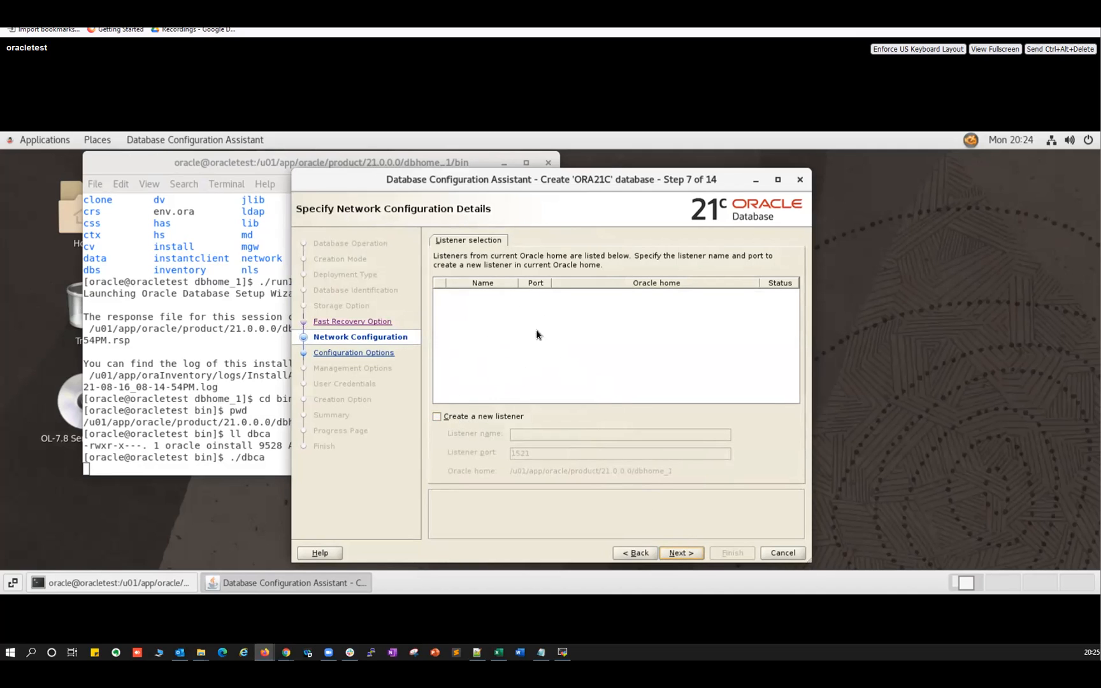
key("alt+n")
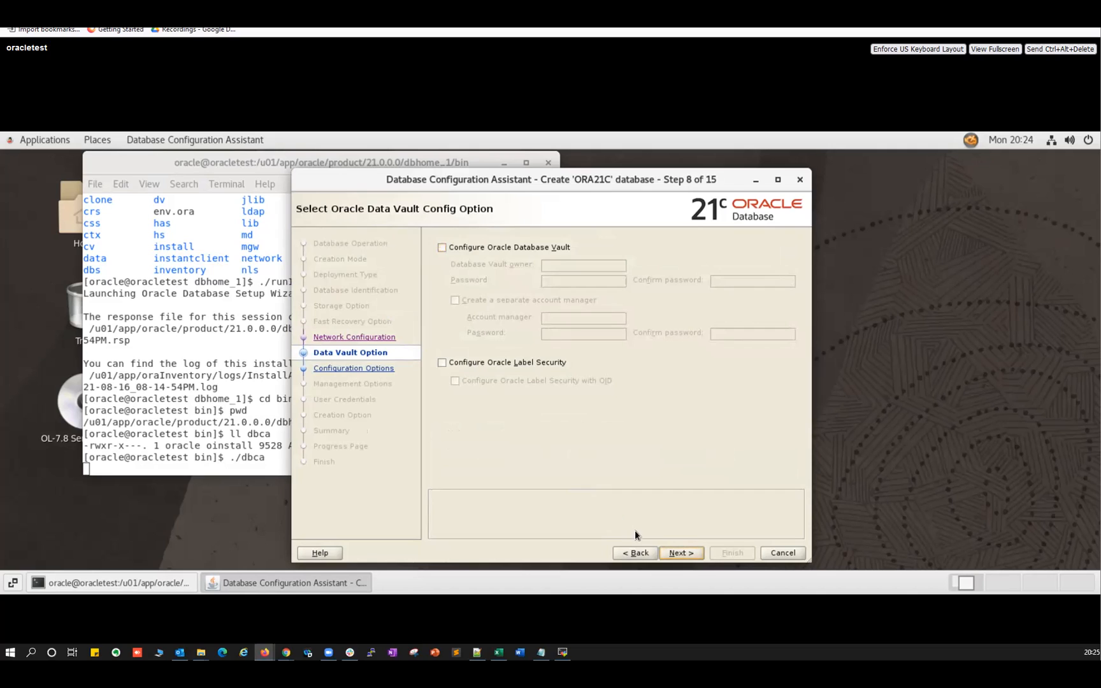
left_click(676, 551)
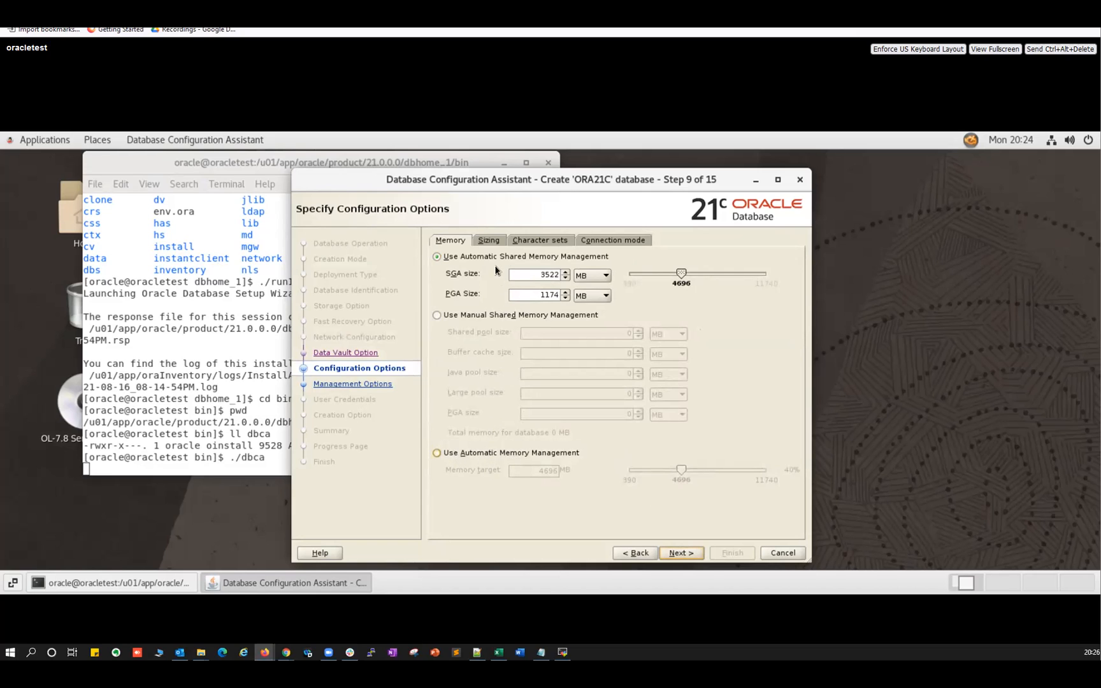
Review the Sizing, Character sets, Connection mode and Memory tabs, keeping defaults, then continue.
left_click(489, 242)
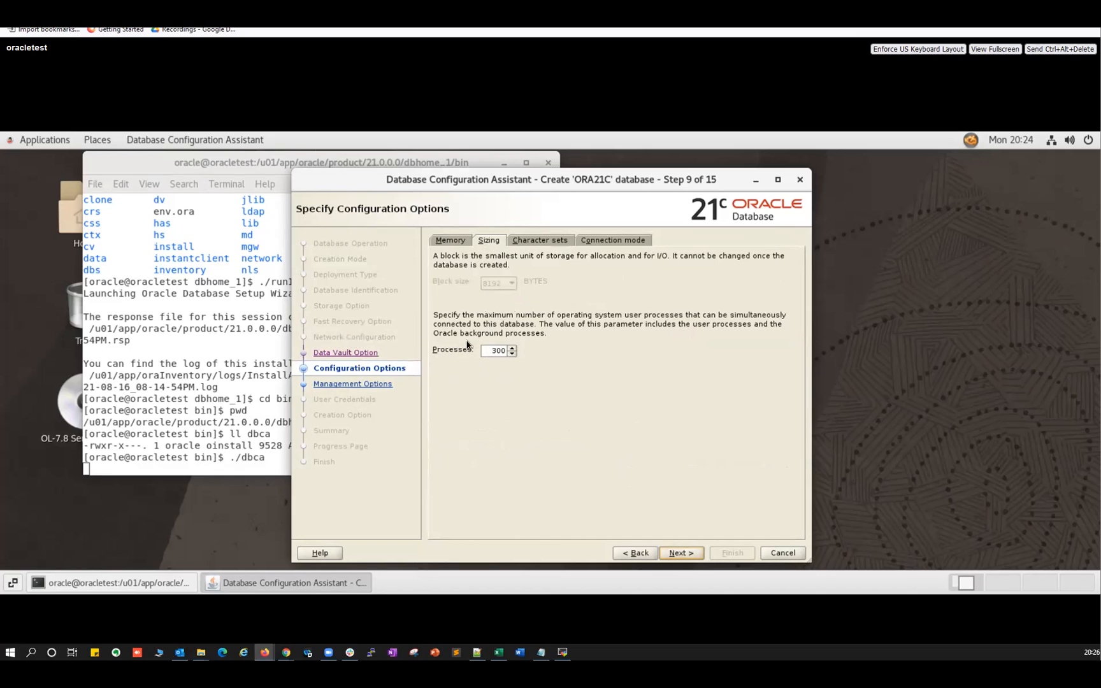
left_click(541, 242)
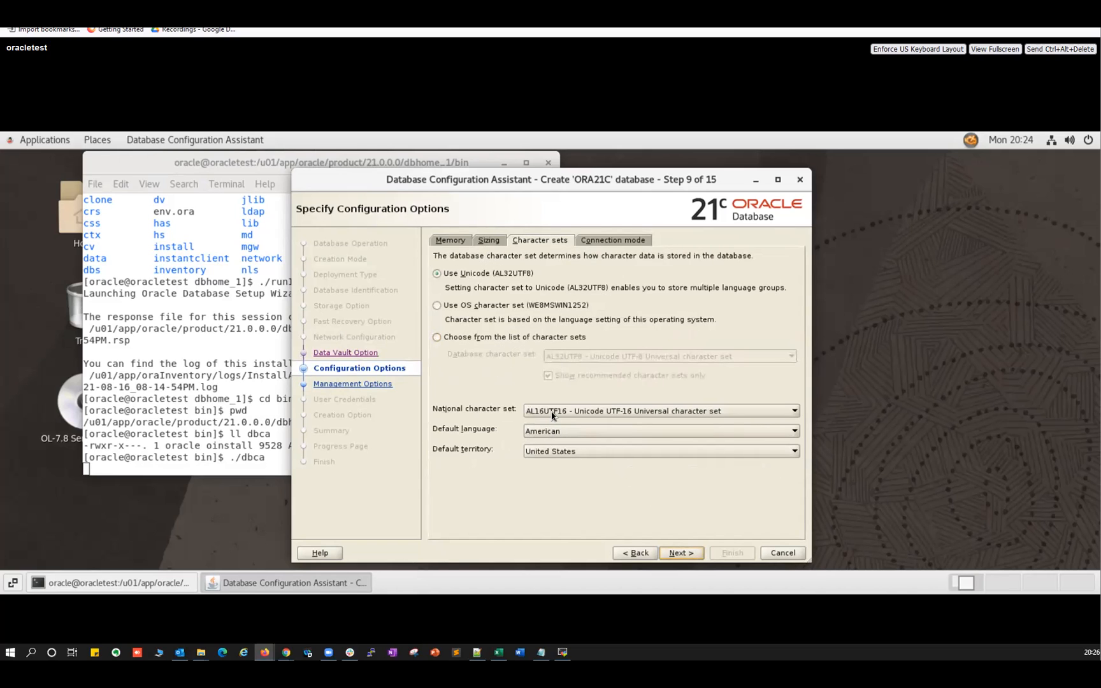
left_click(602, 242)
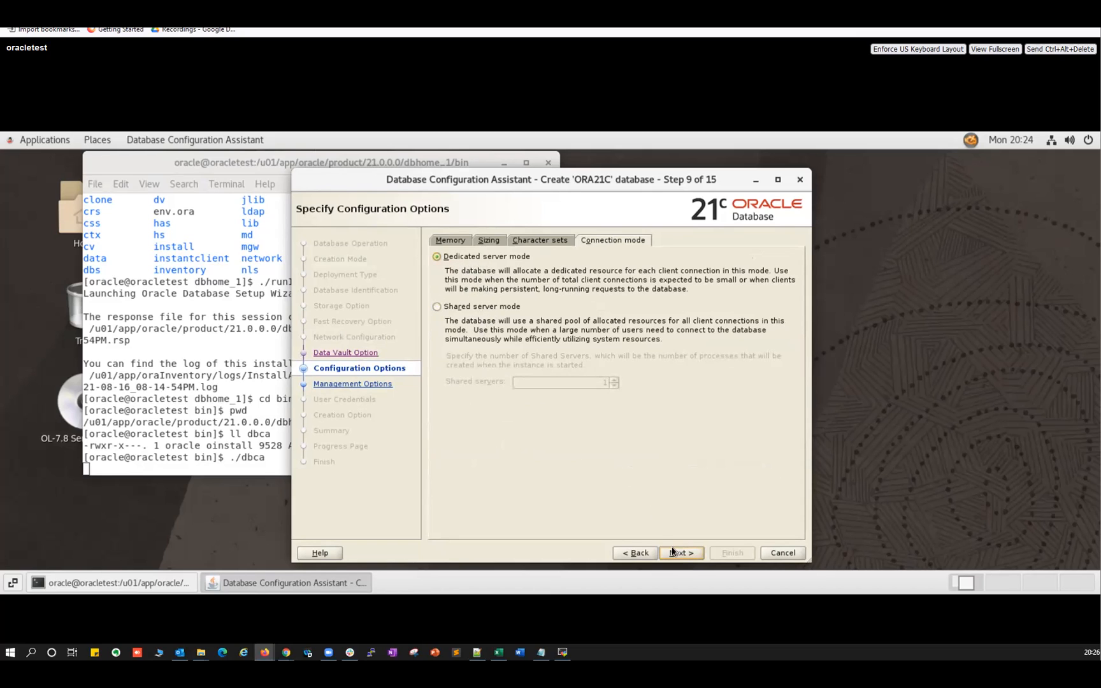
left_click(451, 240)
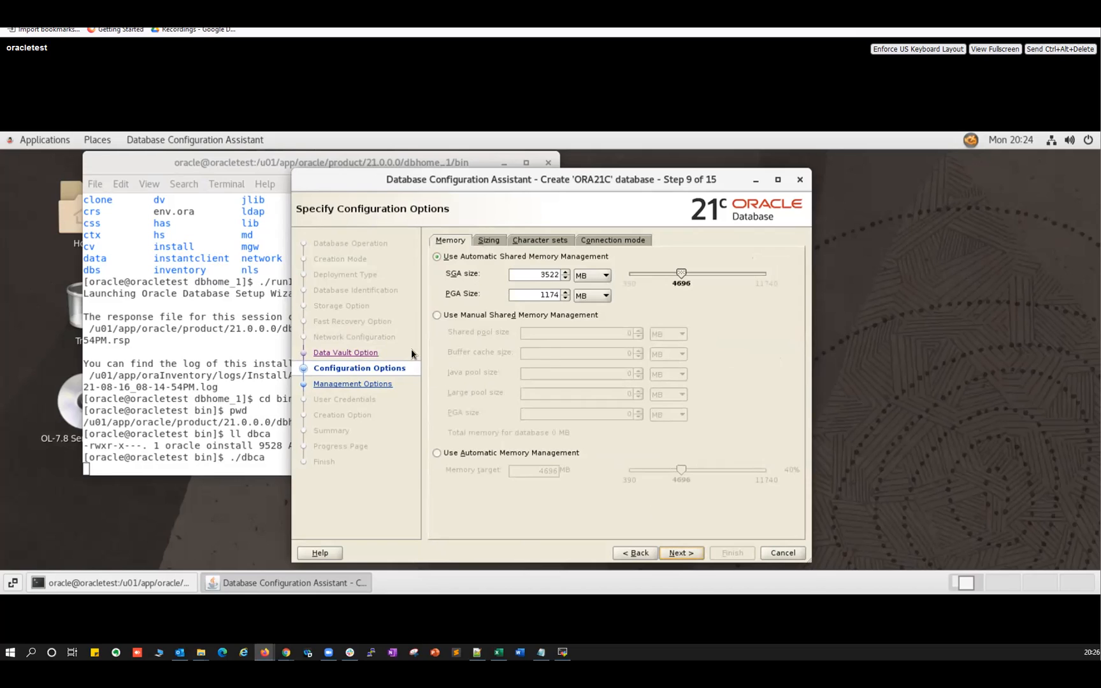
left_click(679, 550)
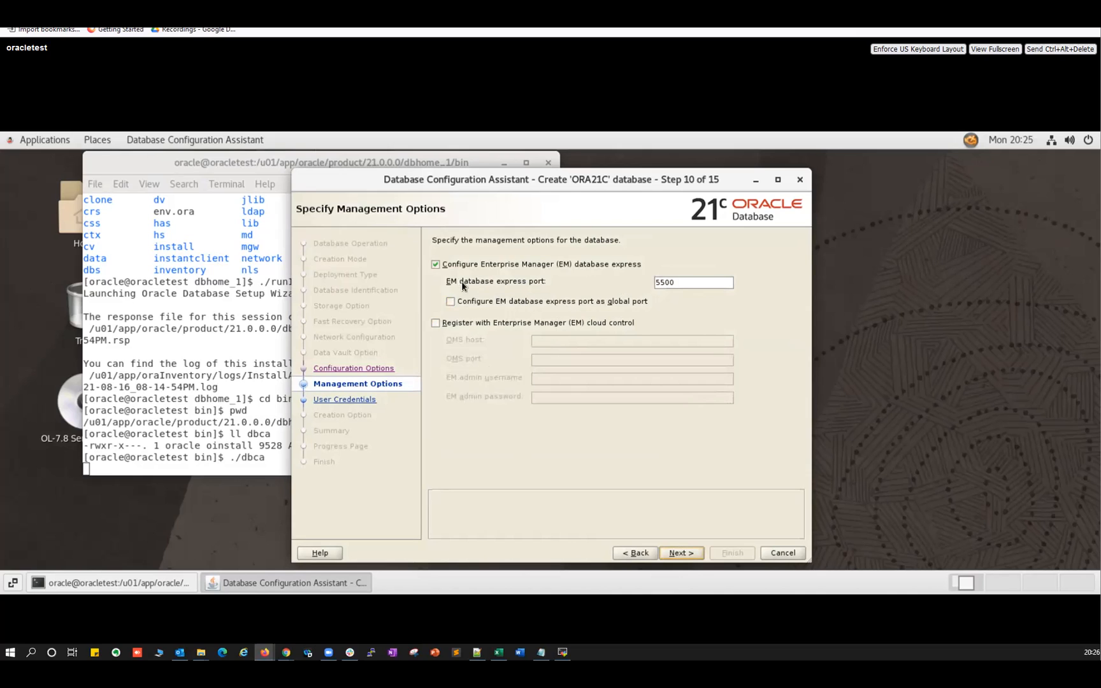
Turn off EM Database Express and set one confirmed admin password for all accounts.
left_click(435, 265)
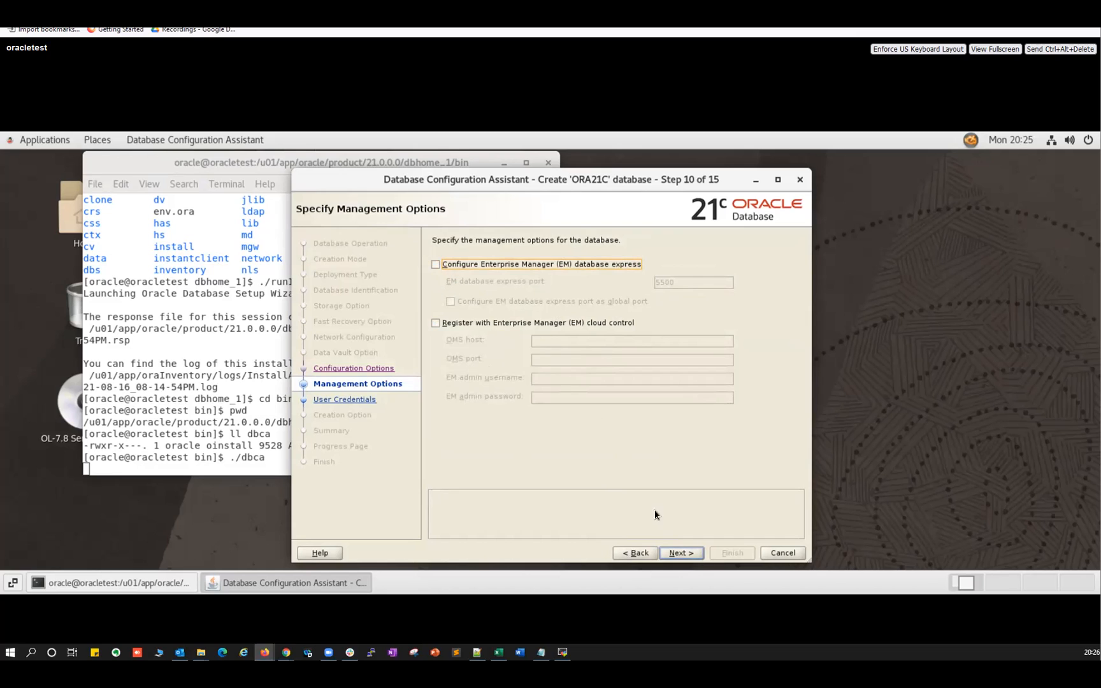
left_click(678, 552)
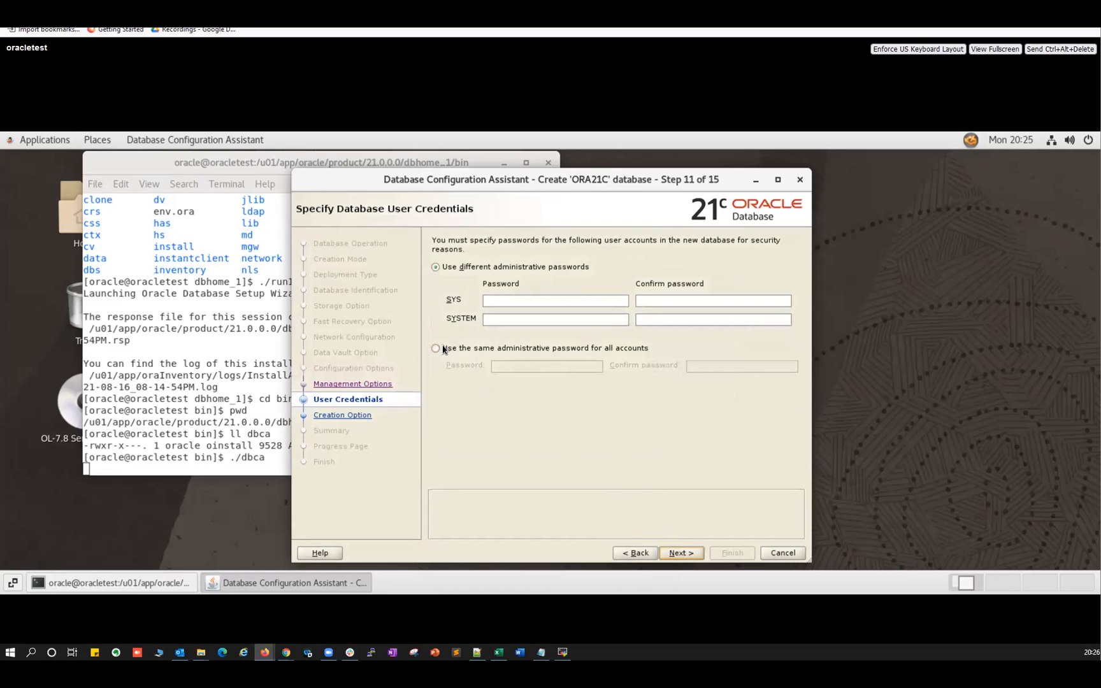
left_click(493, 348)
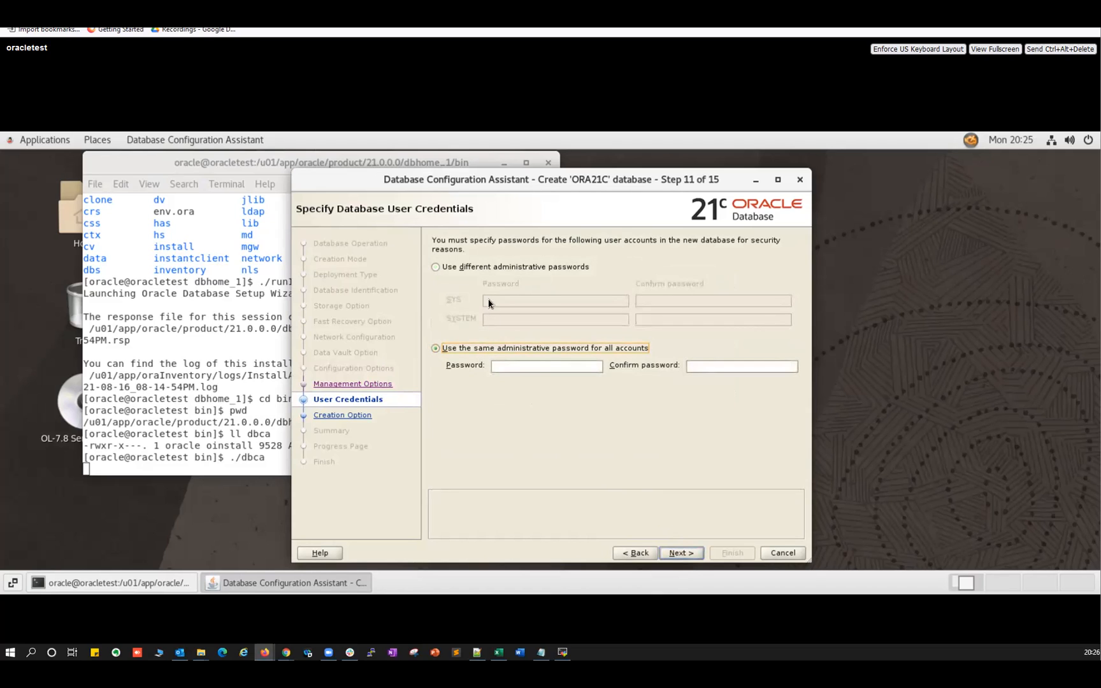
left_click(501, 363)
type("••••••••")
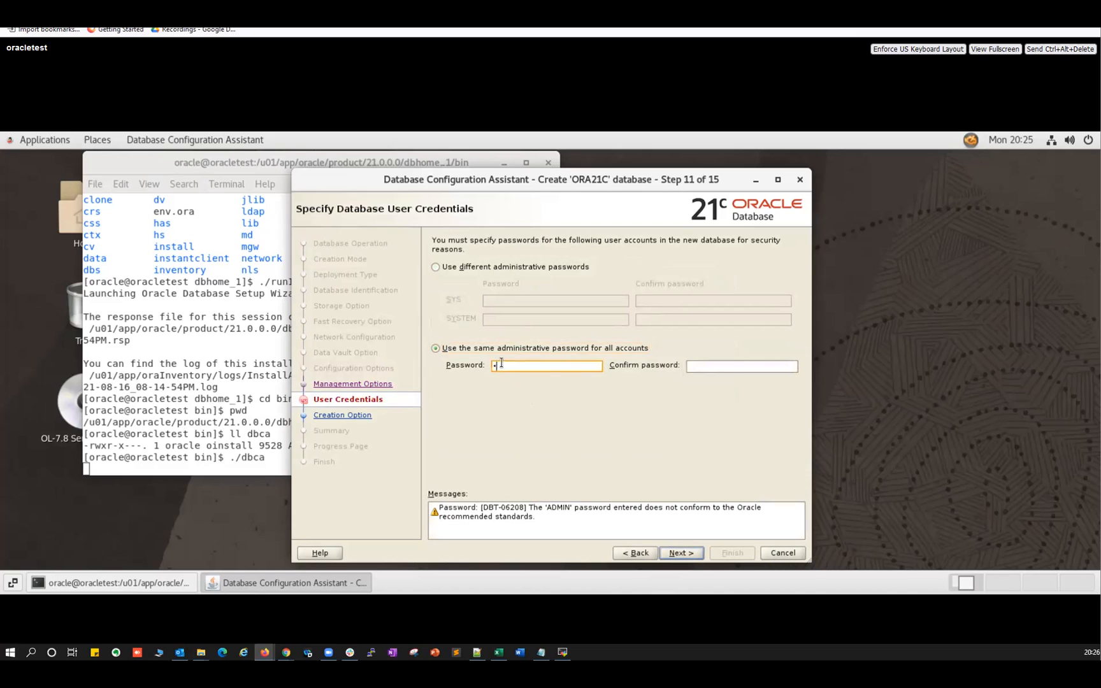
type("•")
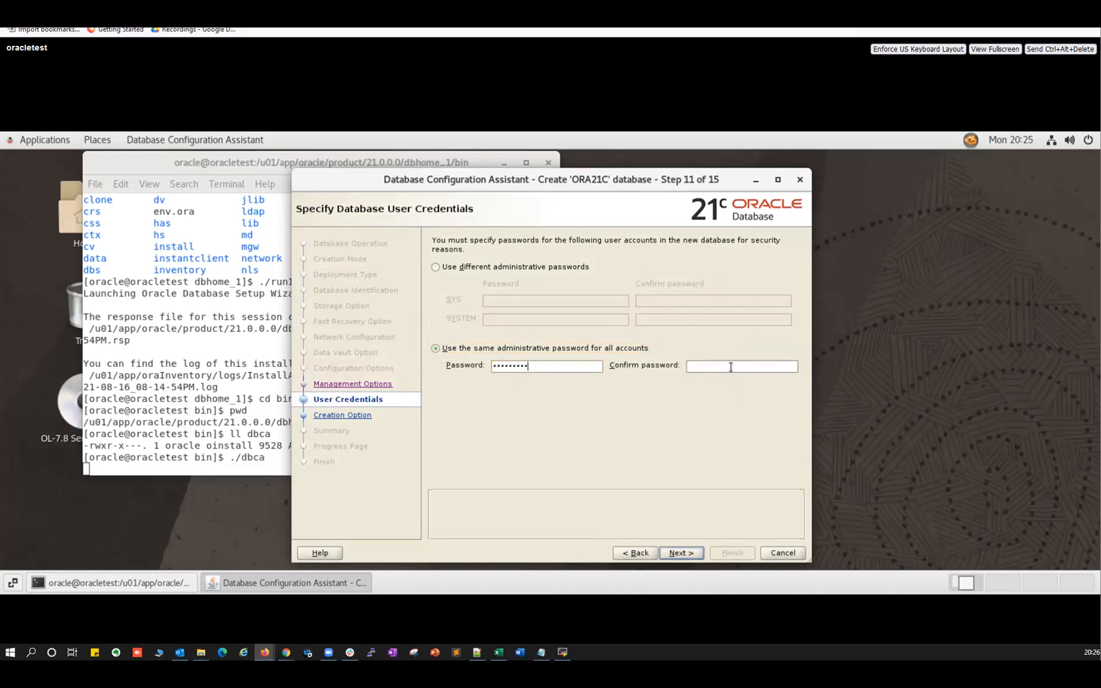
left_click(730, 367)
type("••••••••")
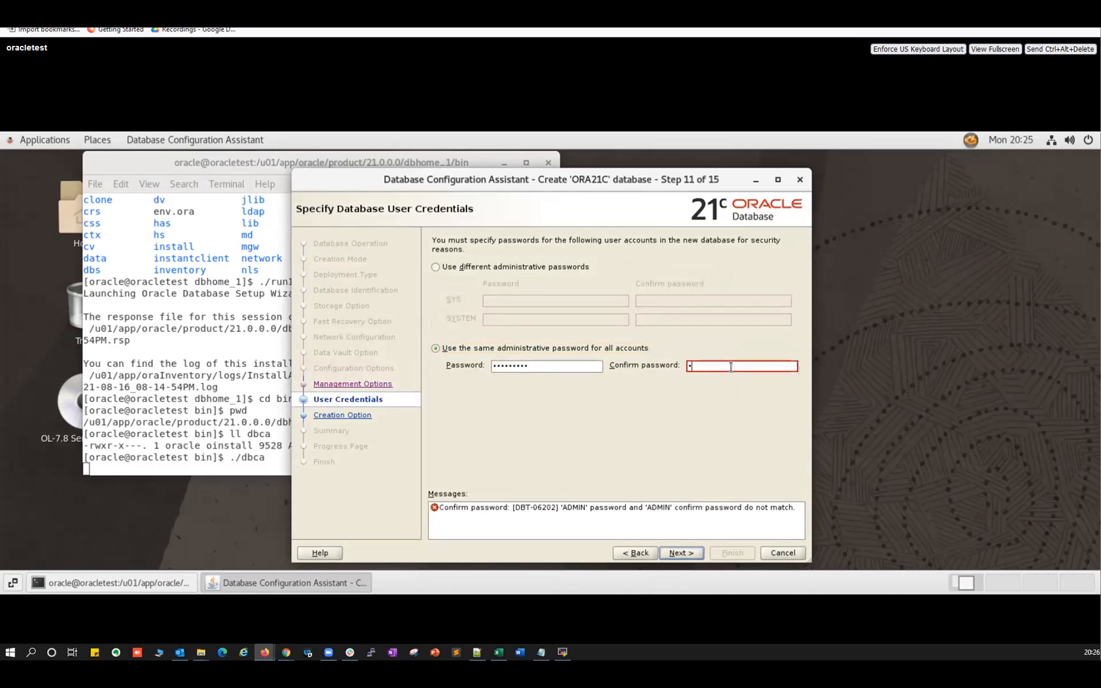
type("•")
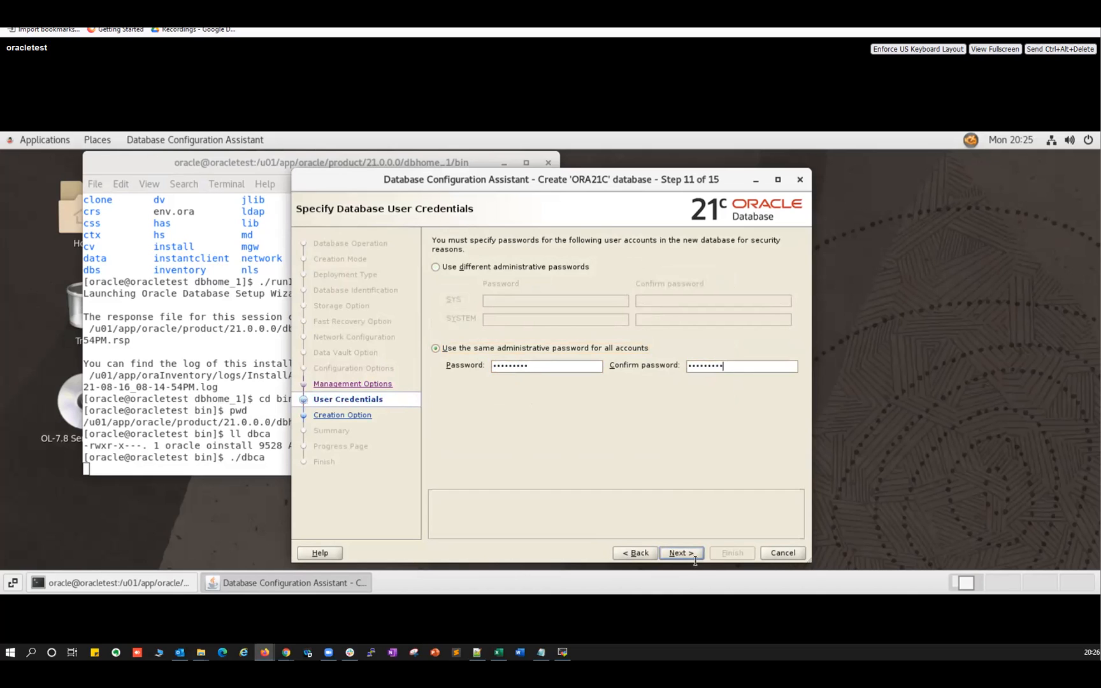
left_click(680, 552)
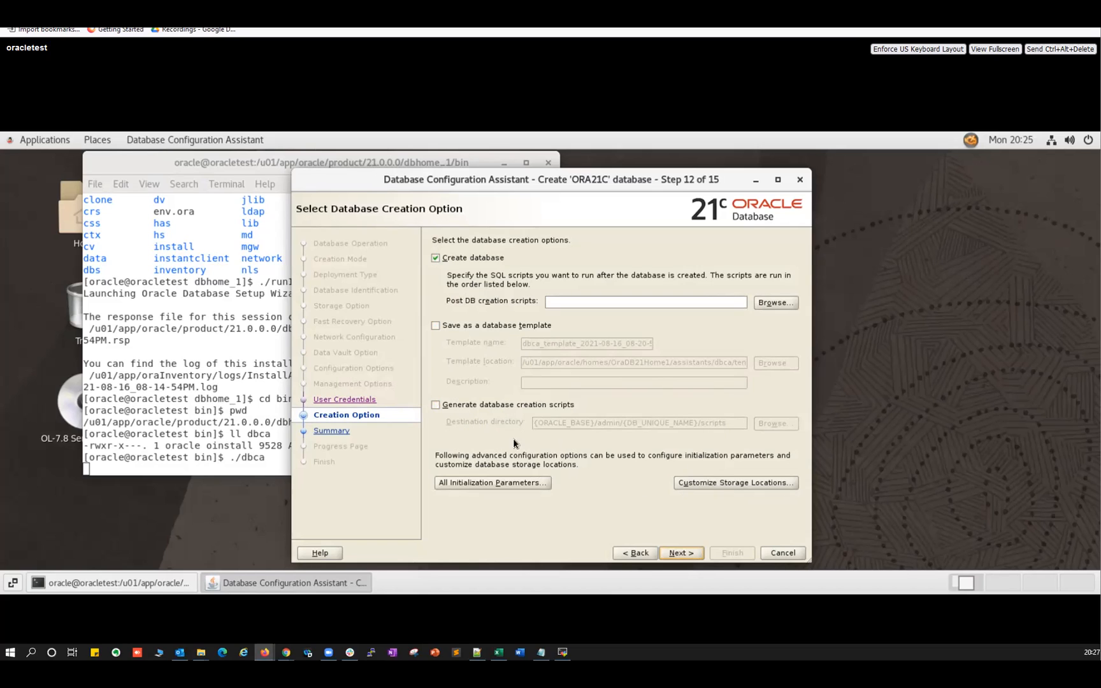
Review the ORA21C configuration summary and finish the wizard to start database creation.
left_click(682, 554)
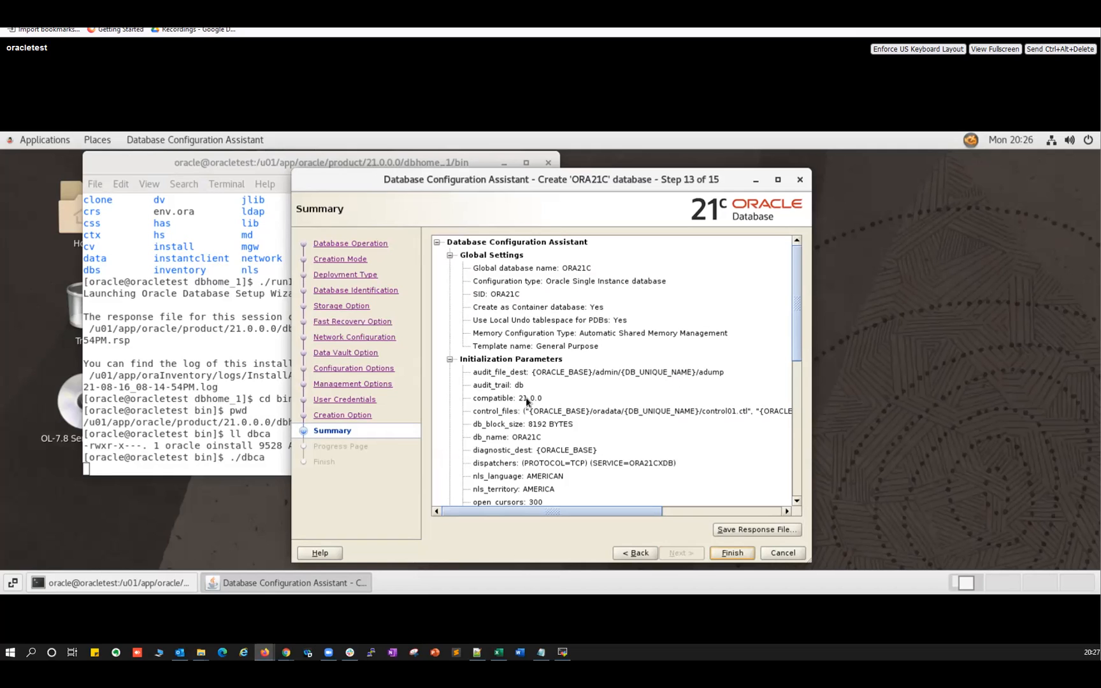
scroll(496, 370, "down", 1)
scroll(496, 370, "down", 1)
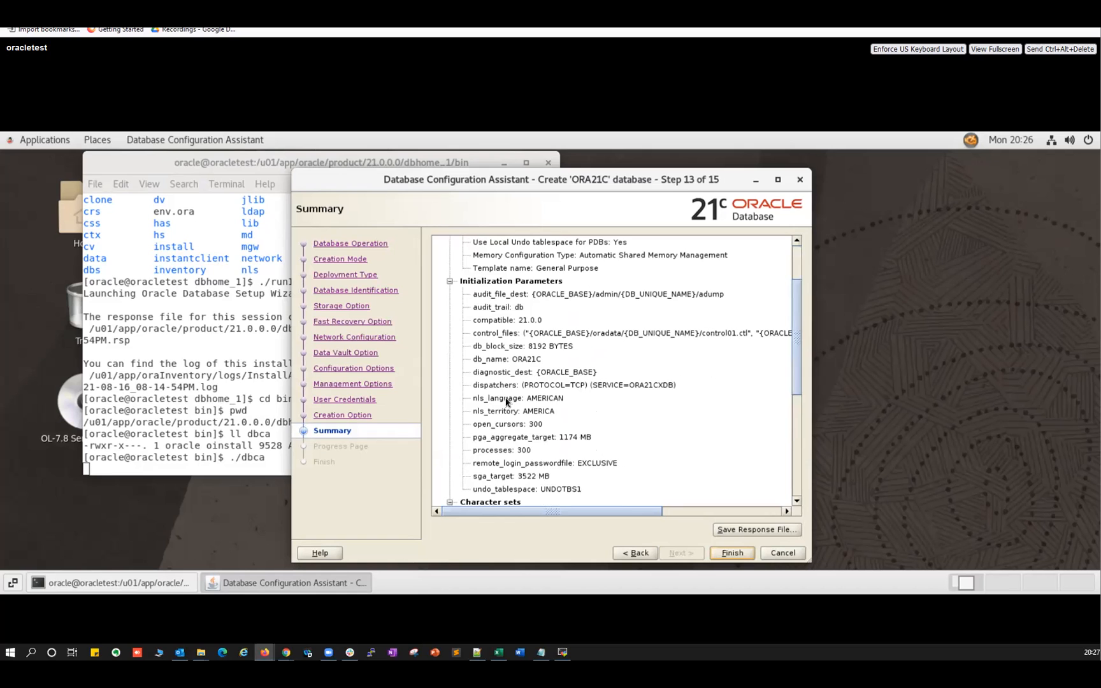
scroll(506, 400, "down", 4)
scroll(507, 400, "down", 2)
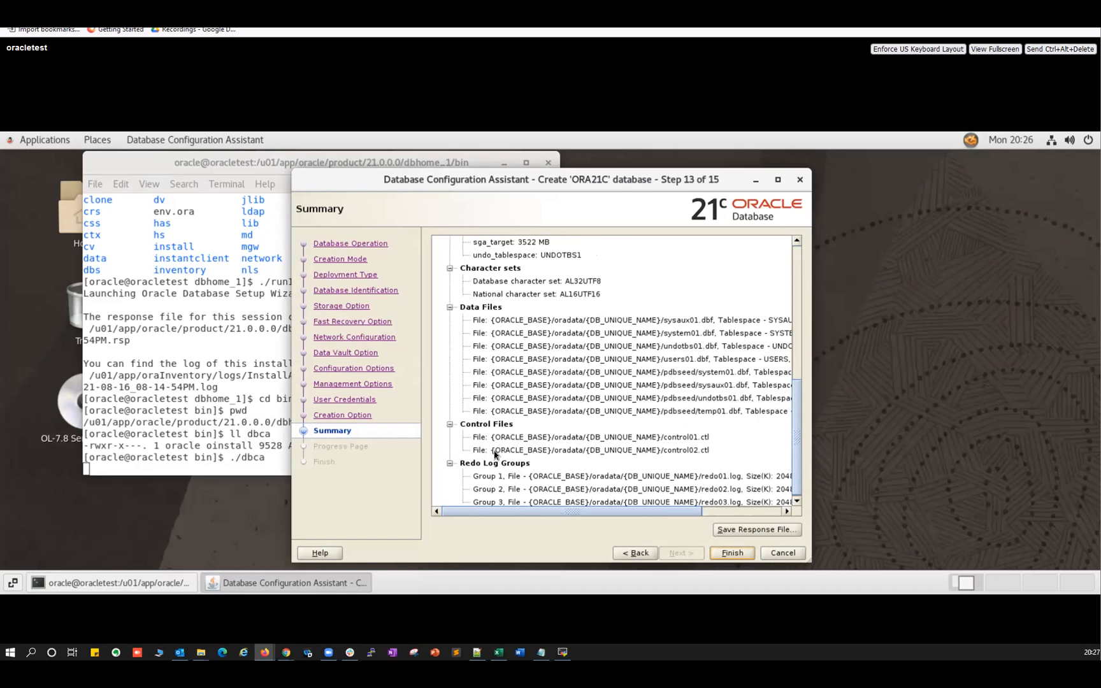
scroll(510, 455, "down", 1)
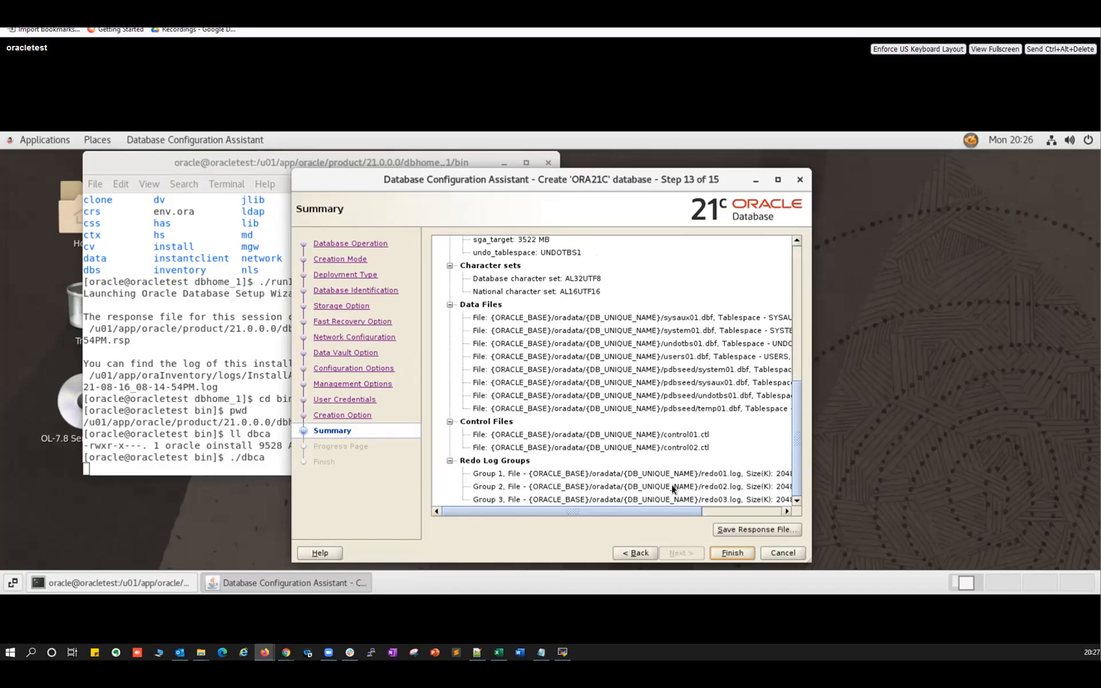
left_click(727, 553)
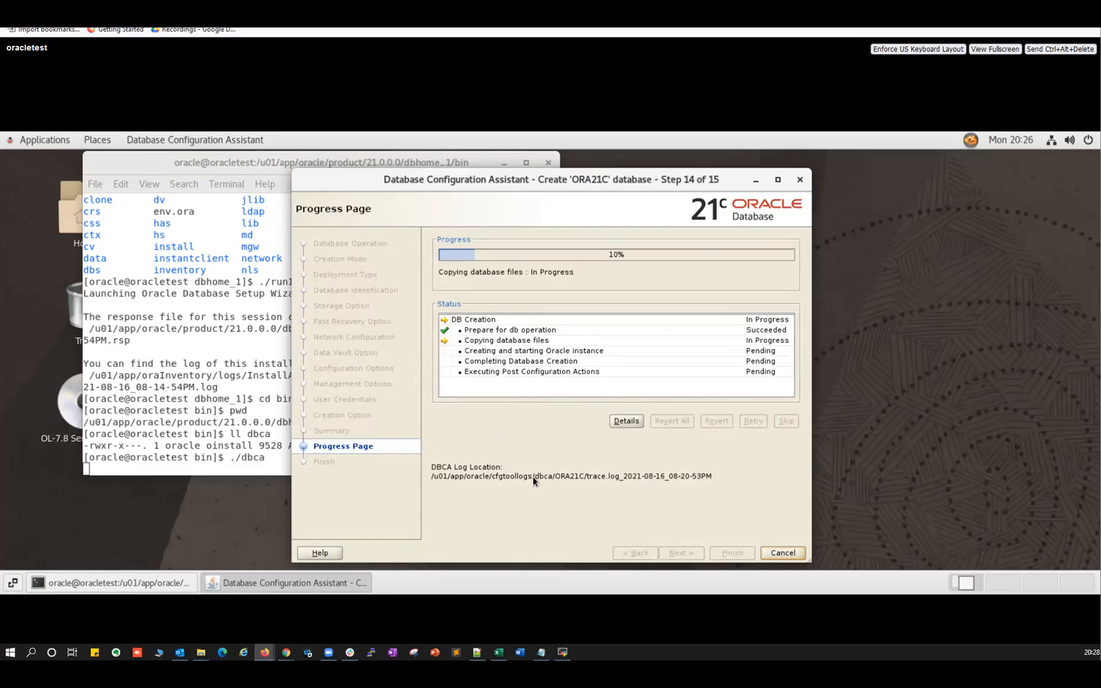
Go to /u01/app/oracle/cfgtoollogs/dbca/ORA21C/ and list its logs with ls -ltrh.
left_click(562, 651)
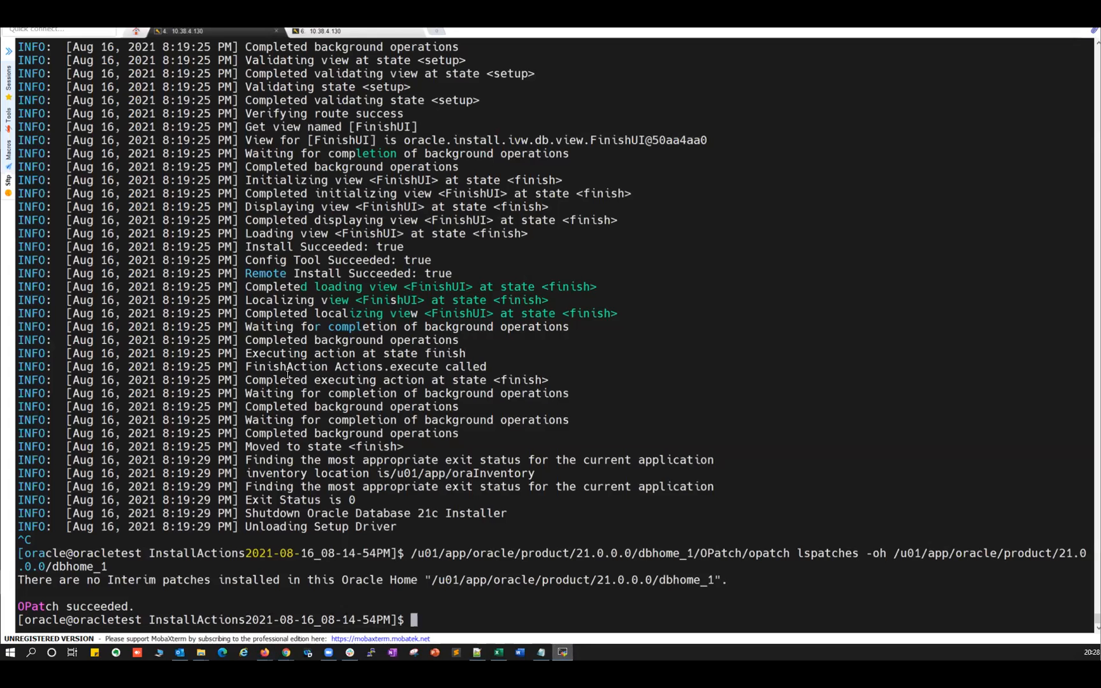
type("cd ")
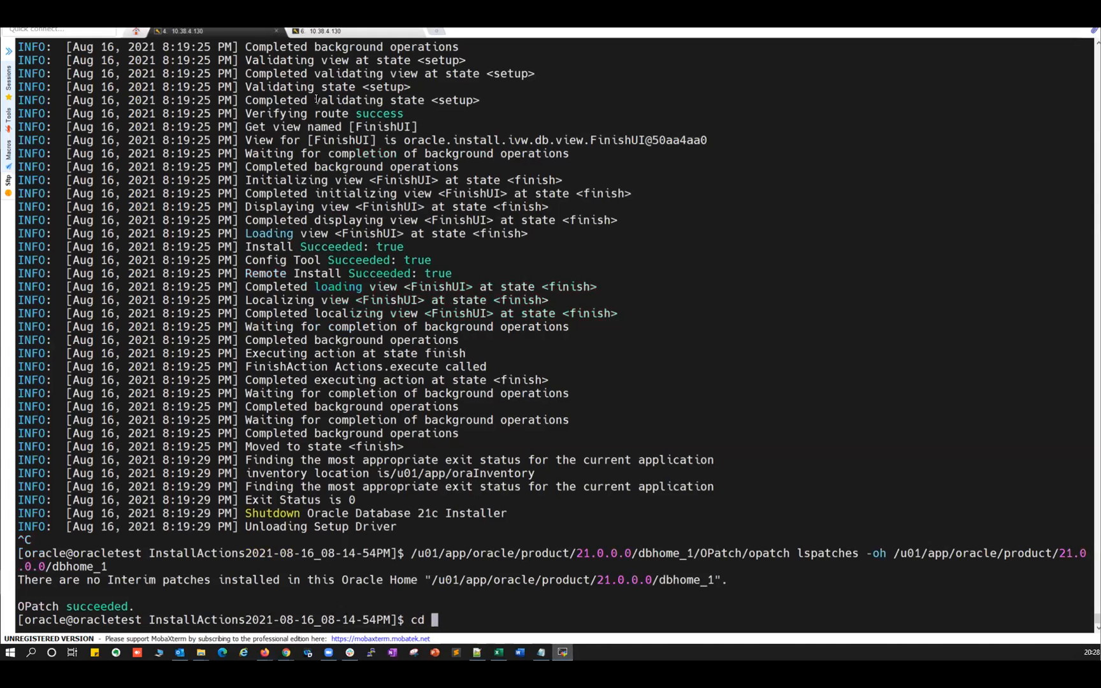
type("/u01/app/orac;")
key("BackSpace")
type("le/c")
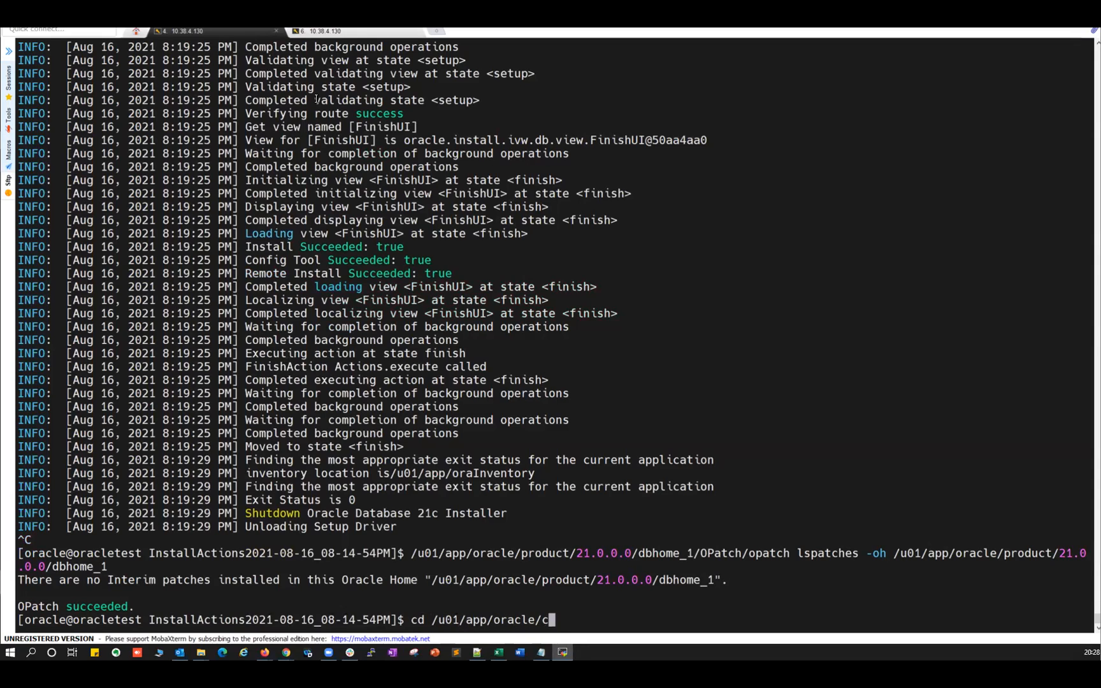
type("f")
key("Tab")
type("dbca/ORA")
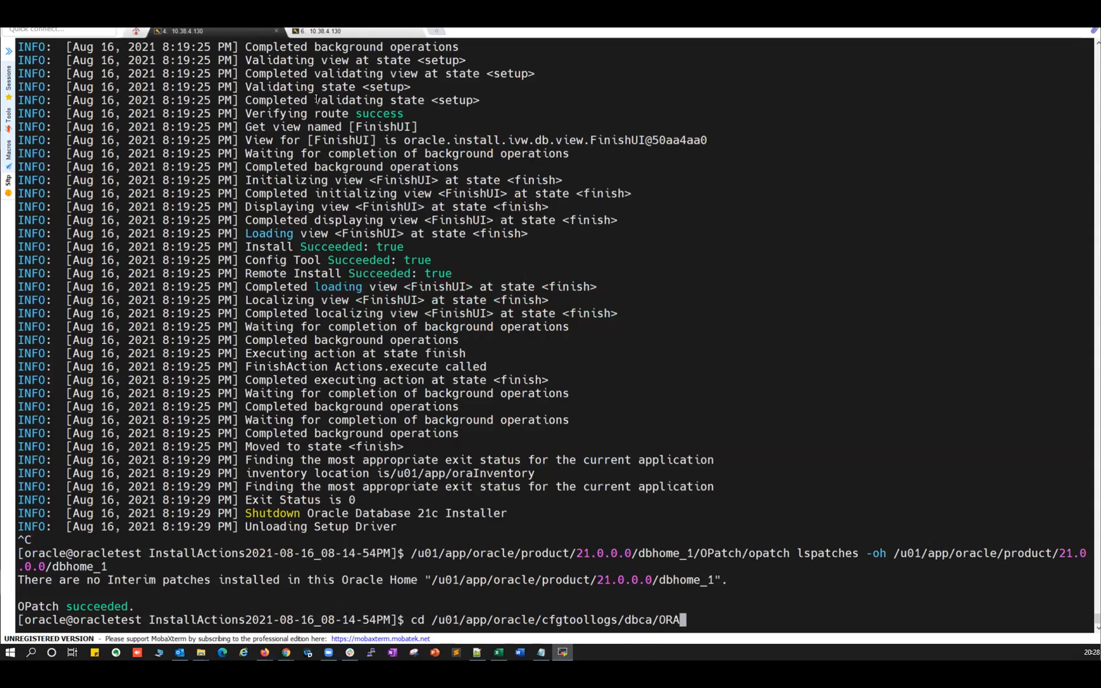
type("21C/")
key("Return")
type("ls -ltrh")
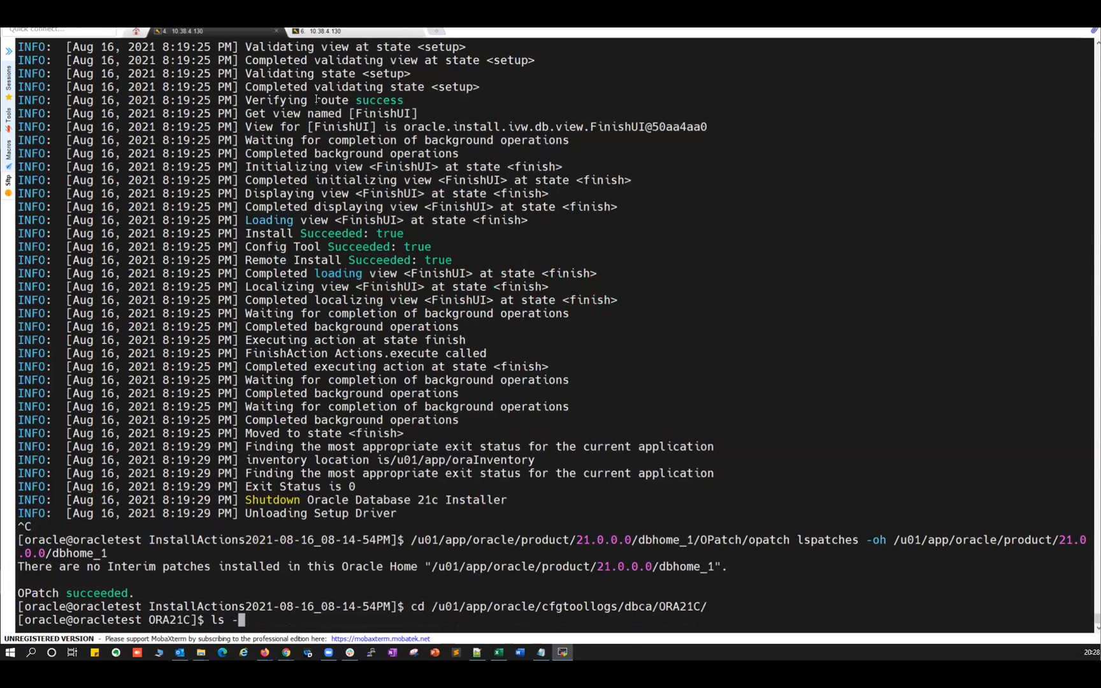
key("Return")
key("alt+Tab")
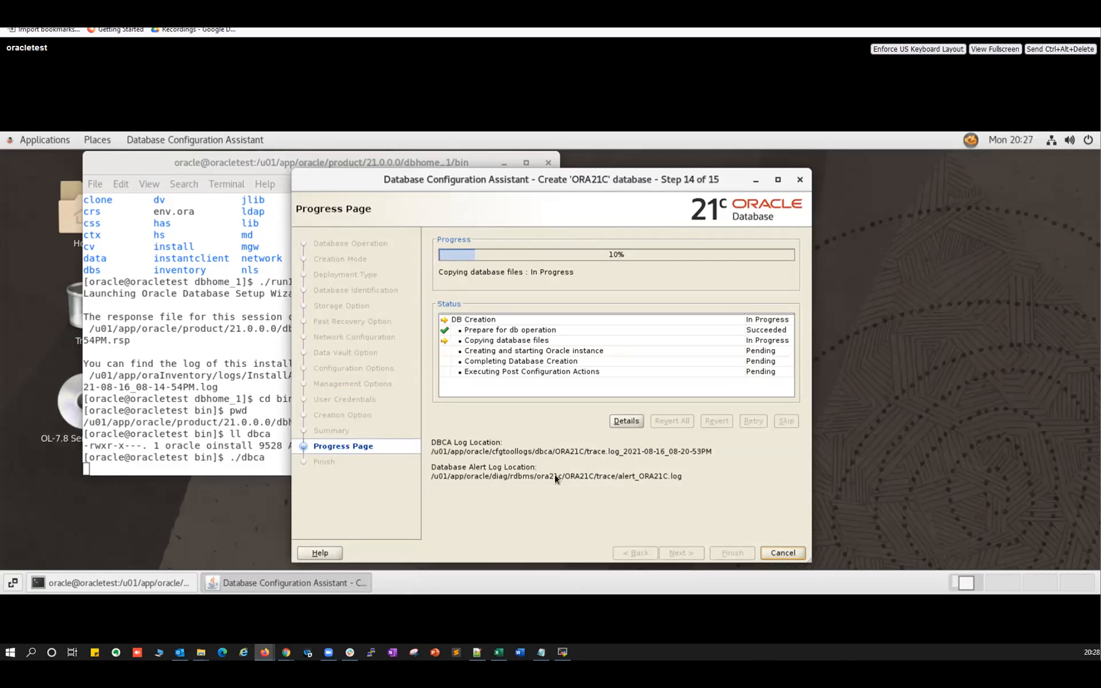
key("alt+Tab")
Follow the DBCA trace log with tail -f, then return to the progress page.
double_click(385, 594)
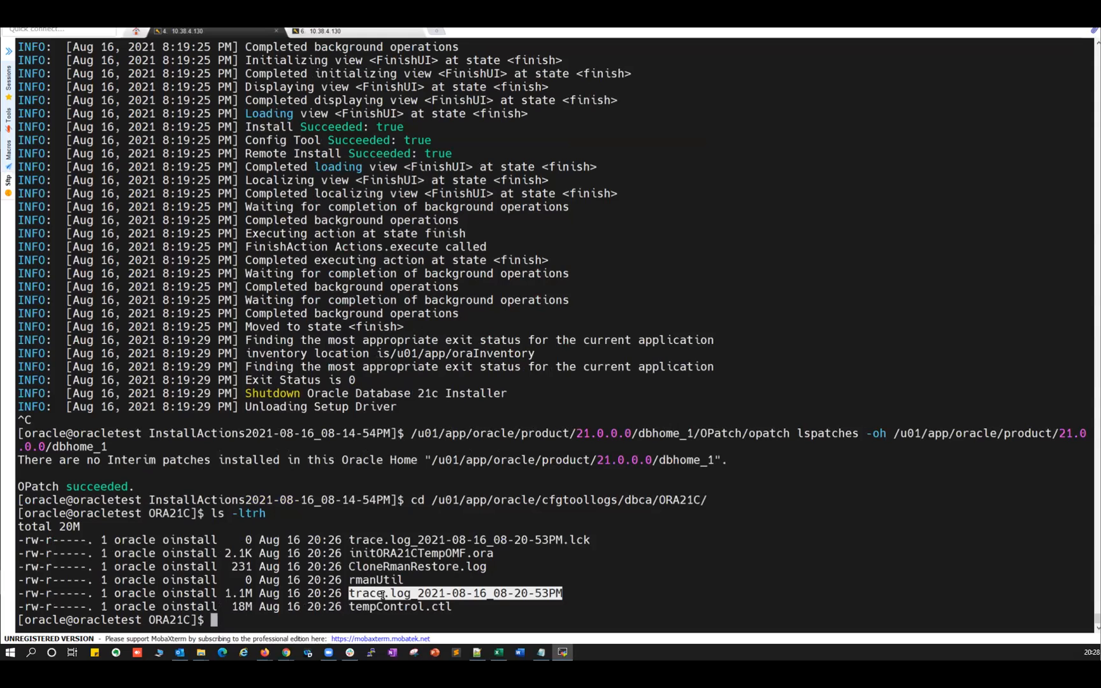
type("tail -f")
right_click(374, 508)
key("Return")
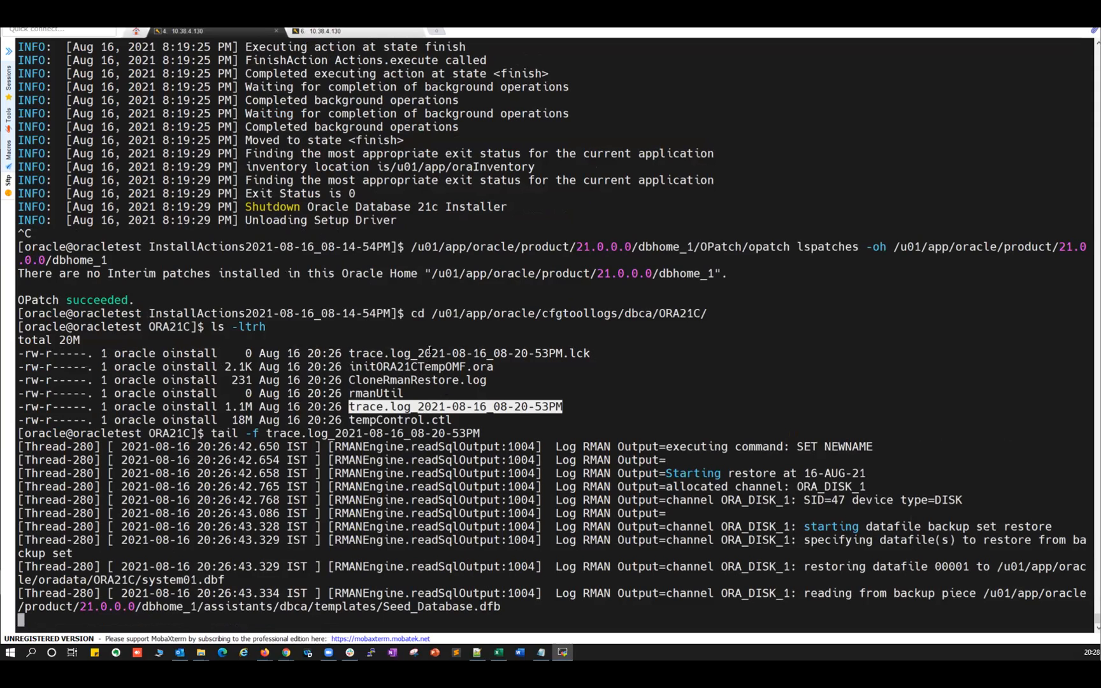
key("alt+Tab")
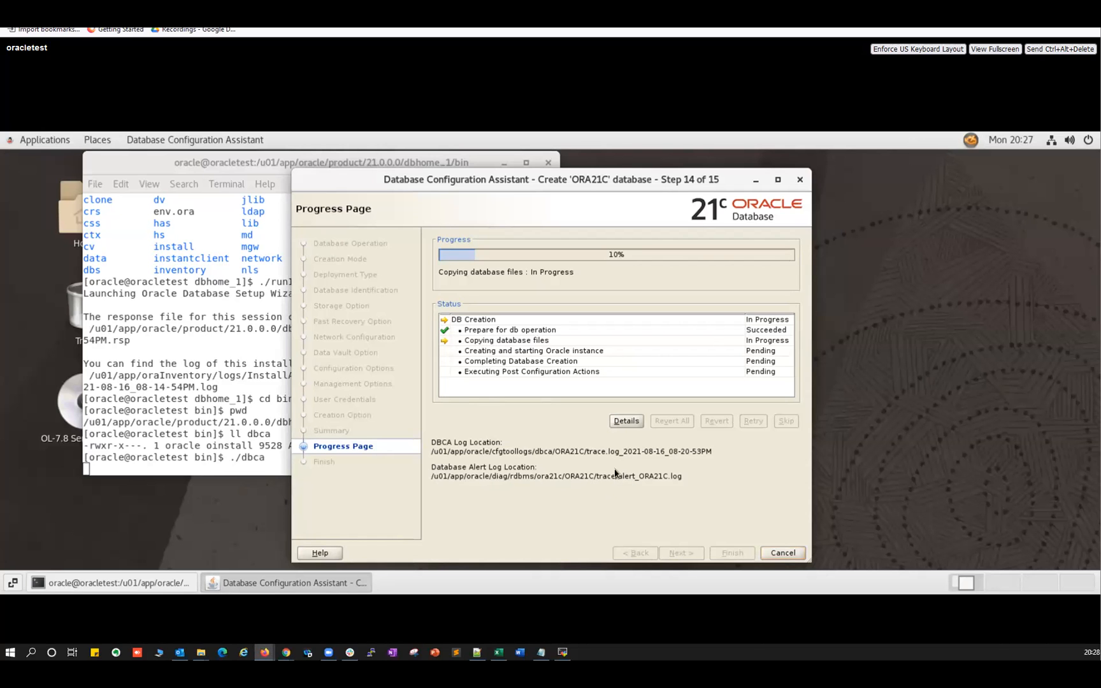
In the second session, tail -f alert_ORA21C.log from /u01/app/oracle/diag/rdbms/ora21c/ORA21C/trace/.
key("alt+Tab")
left_click(365, 32)
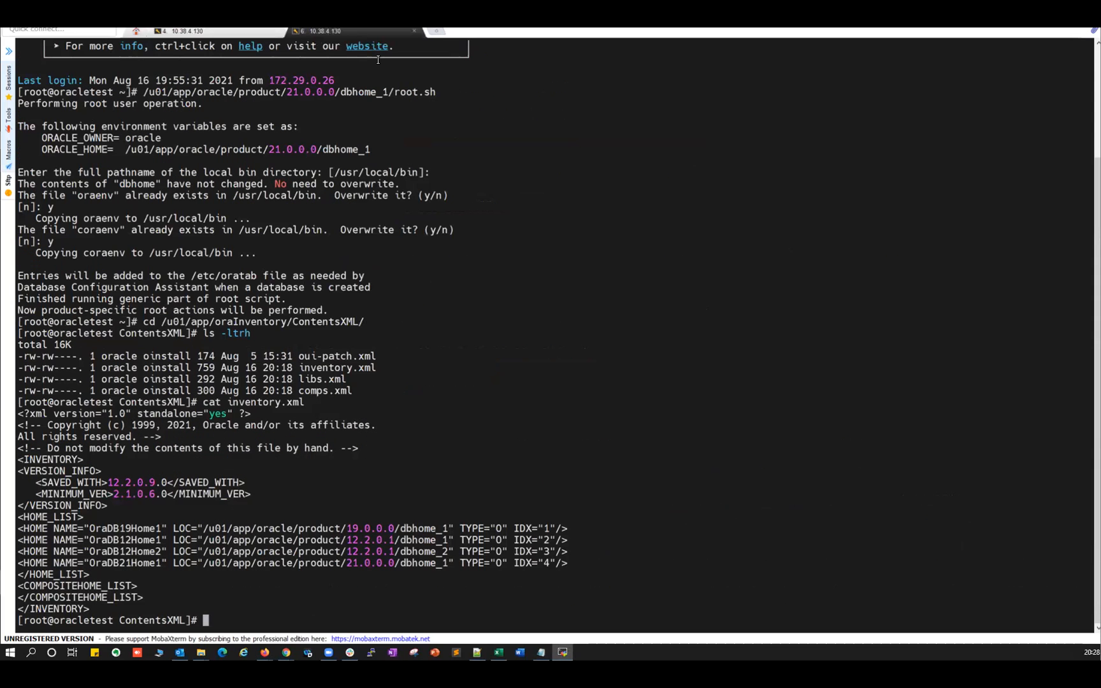
type("cd /u01a")
key("BackSpace")
type("/app/oracle/diag/")
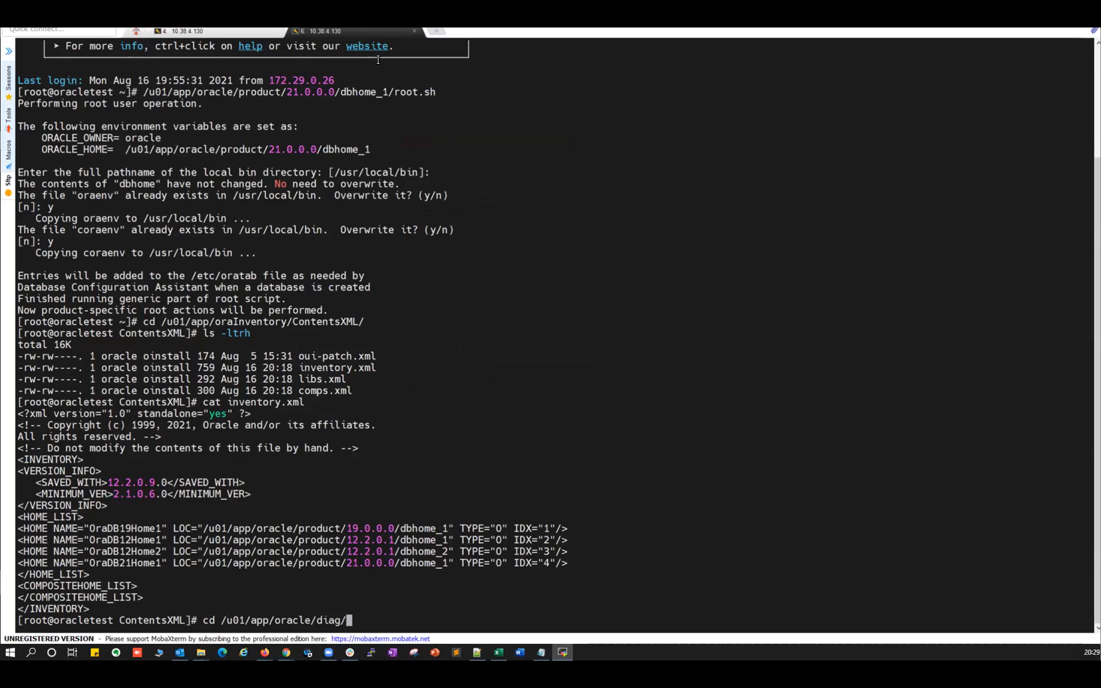
type("rdbms/ora21")
key("Tab")
type("OR")
key("Tab")
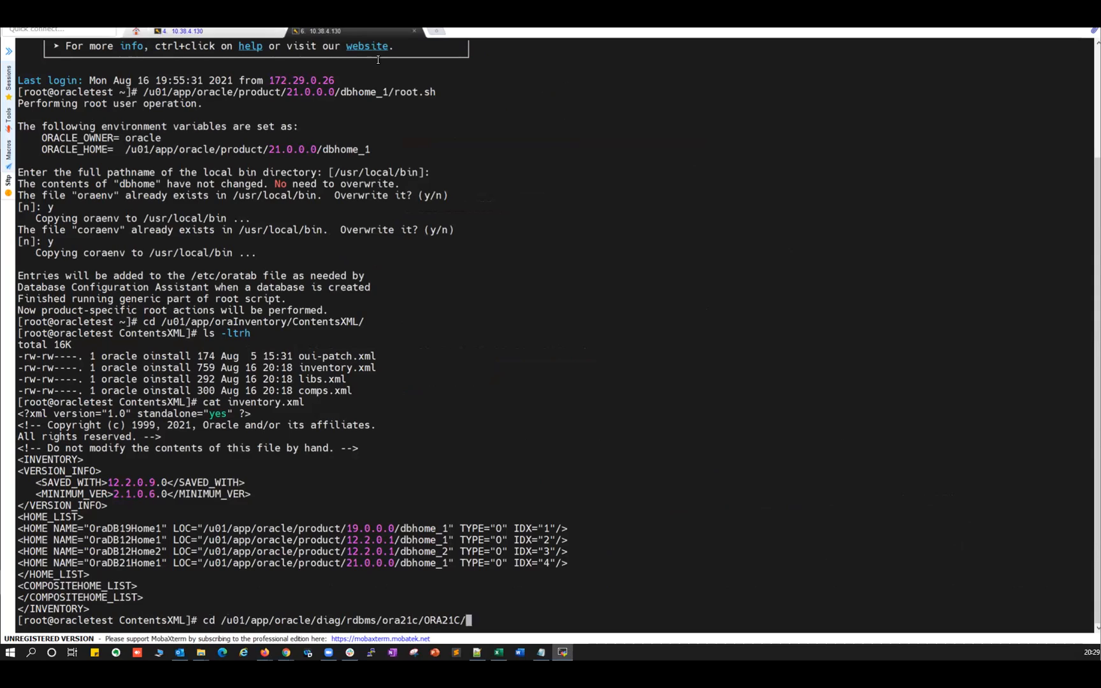
type("tra")
key("Tab")
key("Return")
type("ta")
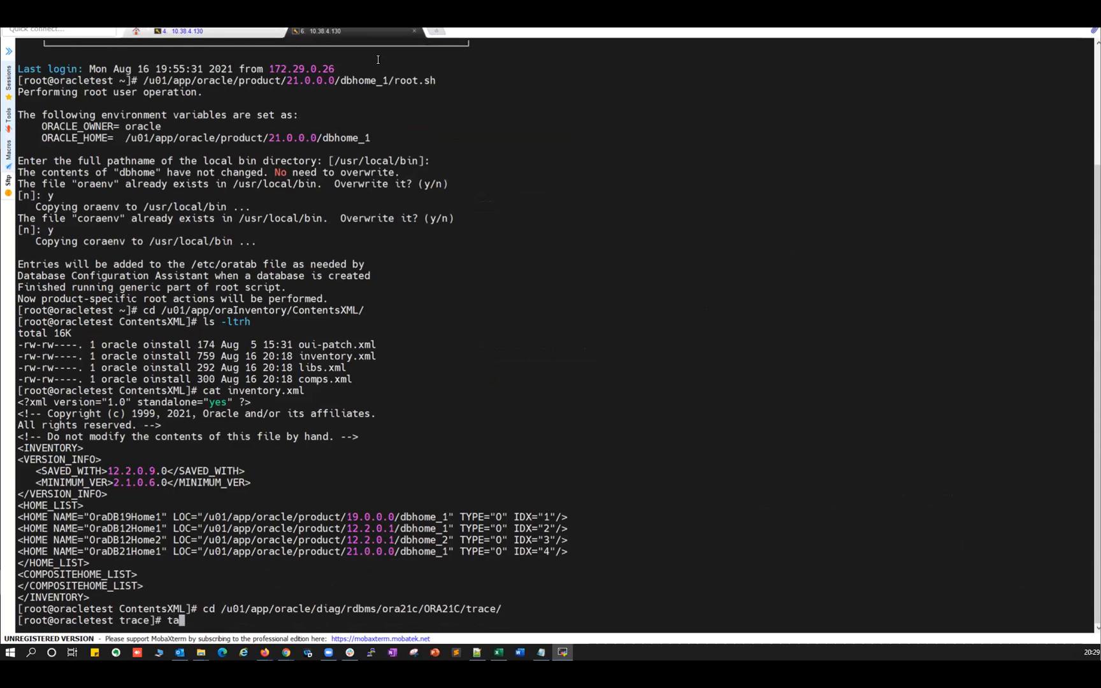
type("il -f al")
key("Tab")
key("Return")
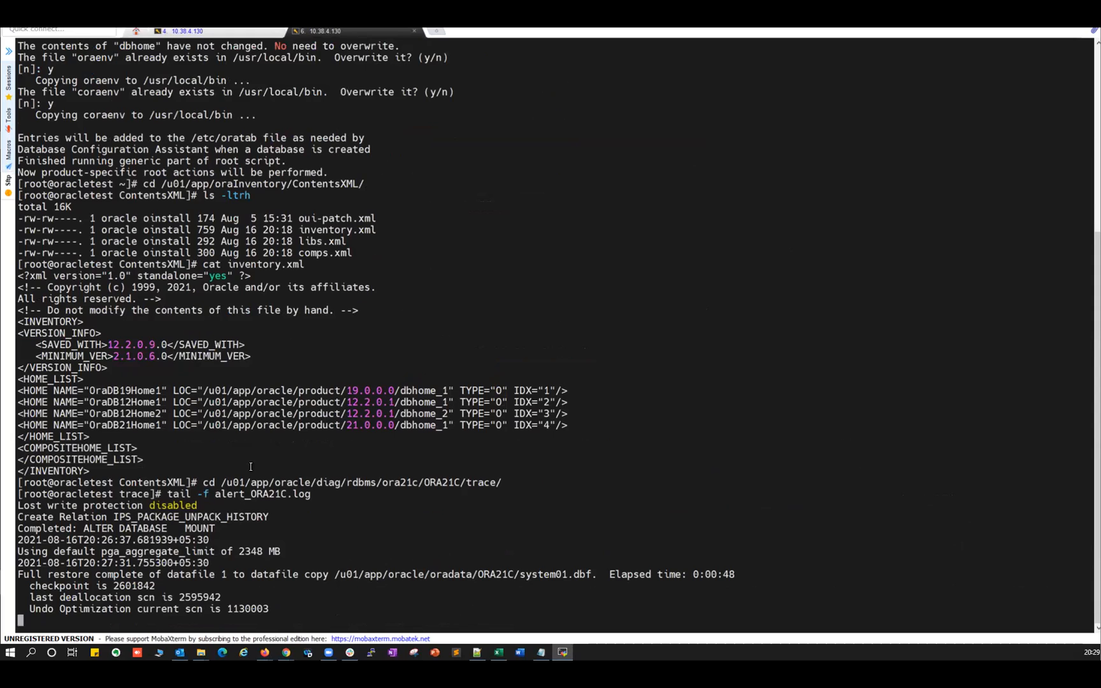
Inspect the trace log's RMAN restore, control file creation and datapatch entries.
left_click(222, 32)
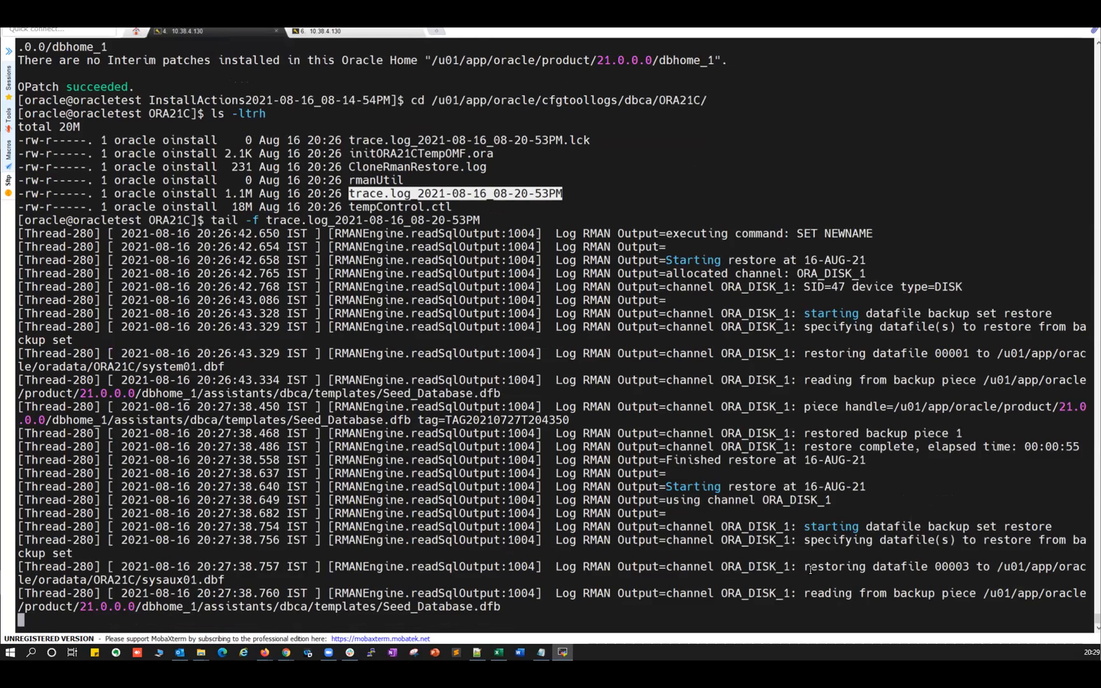
left_click_drag(686, 486, 965, 566)
left_click(834, 563)
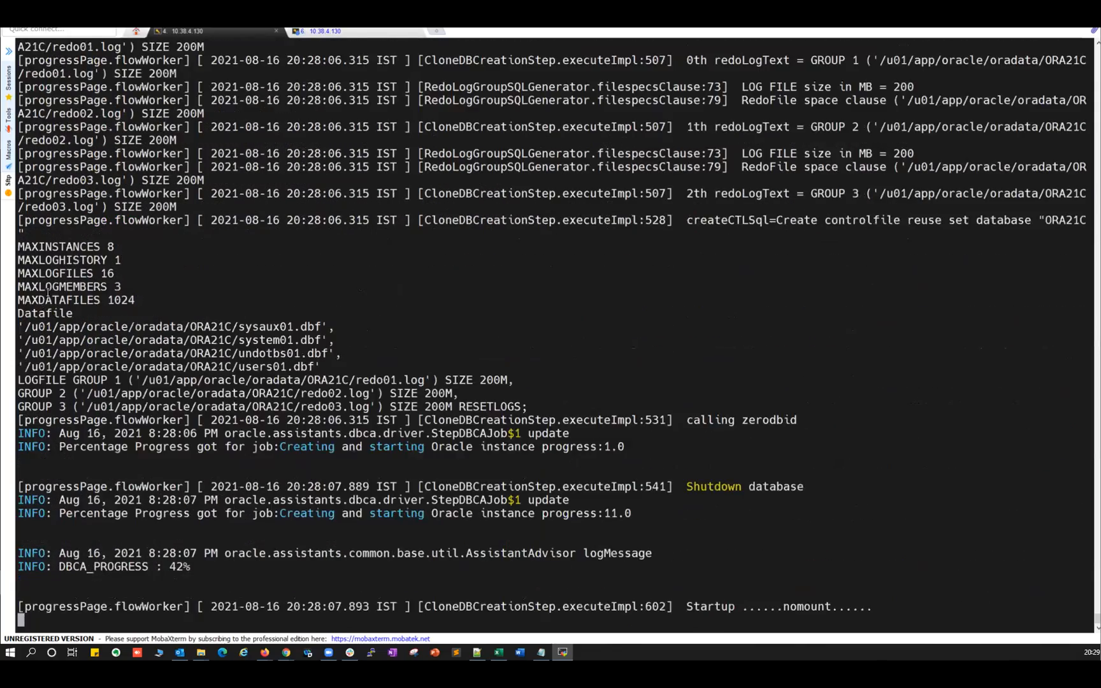
left_click_drag(22, 239, 539, 409)
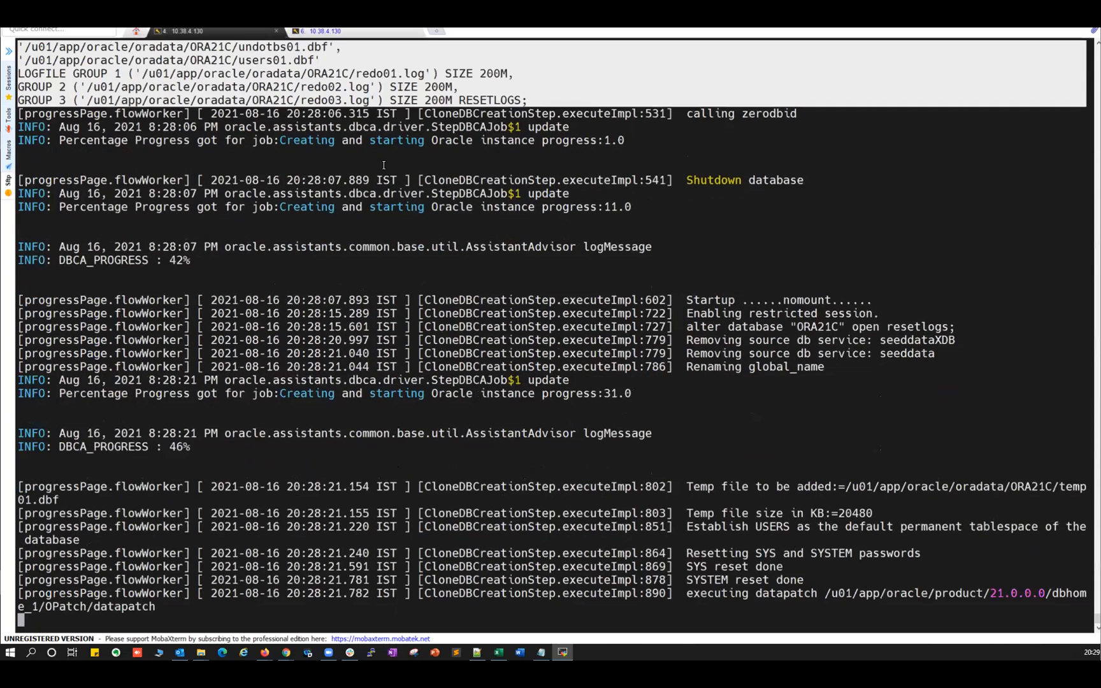
scroll(313, 150, "up", 2)
scroll(333, 360, "down", 2)
key("alt+Tab")
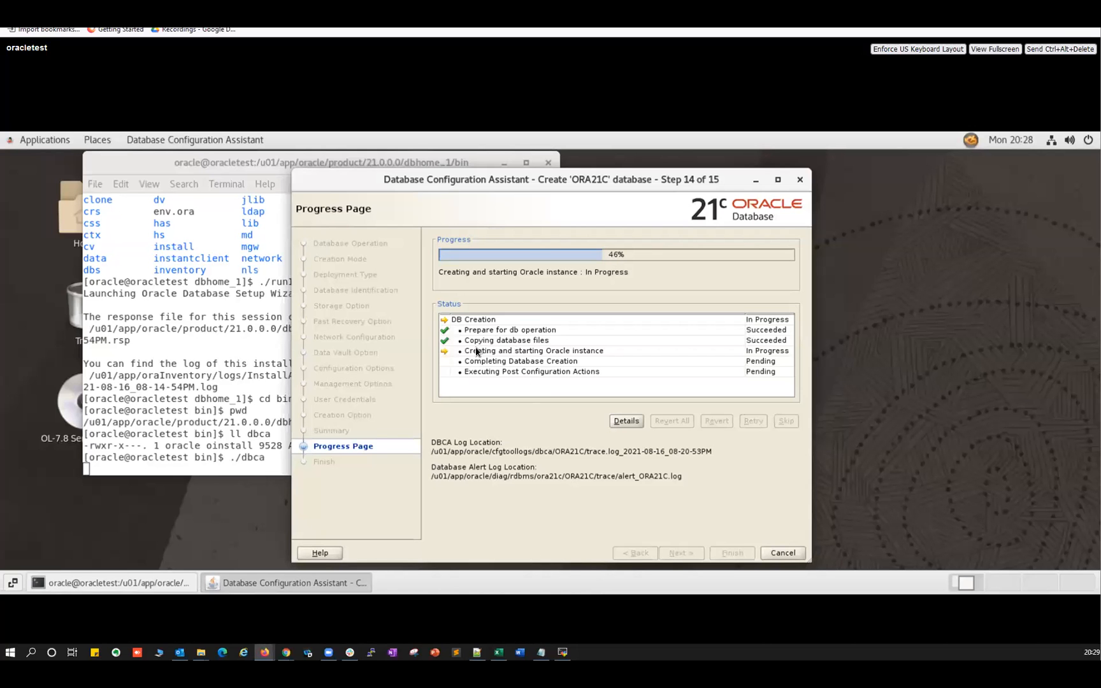
key("alt+Tab")
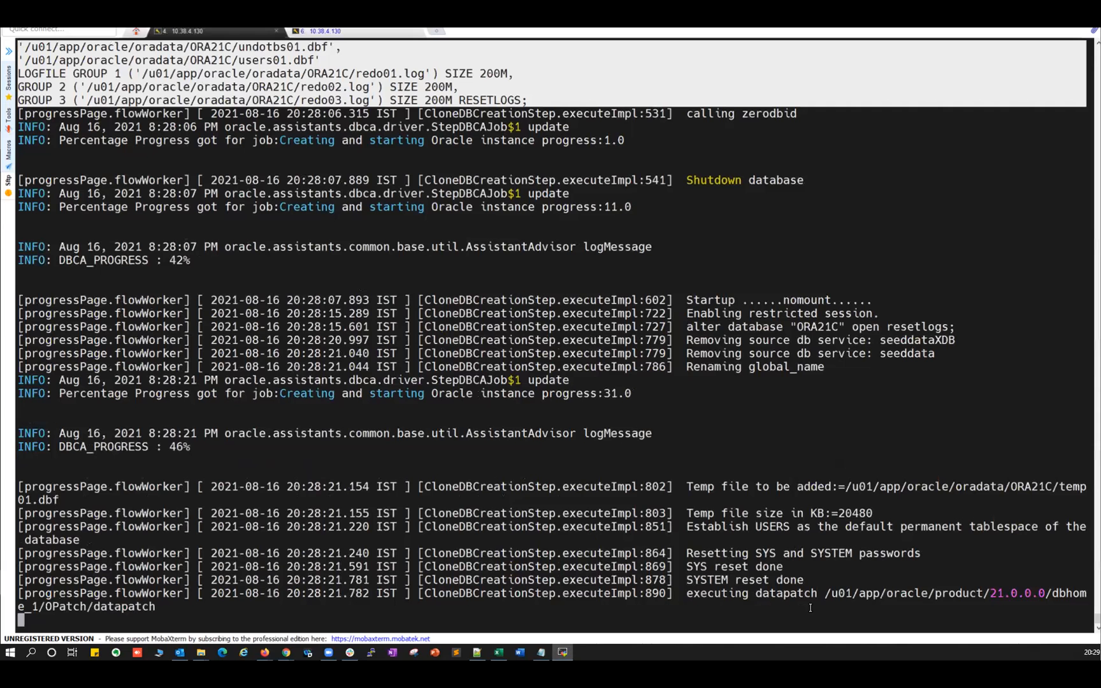
double_click(771, 592)
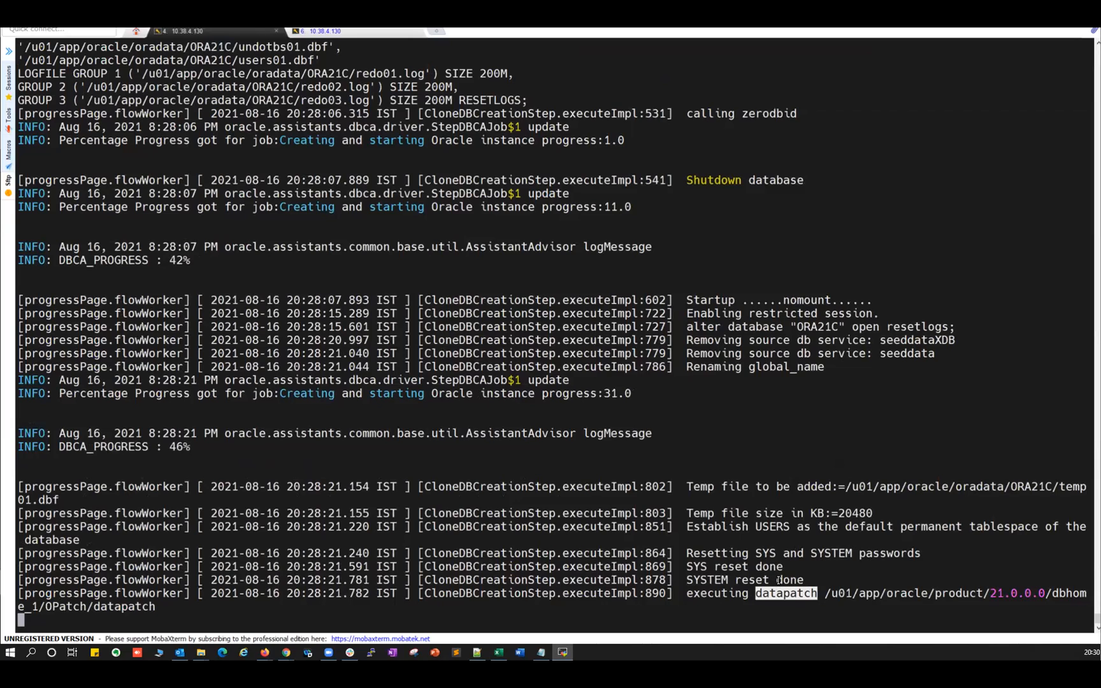
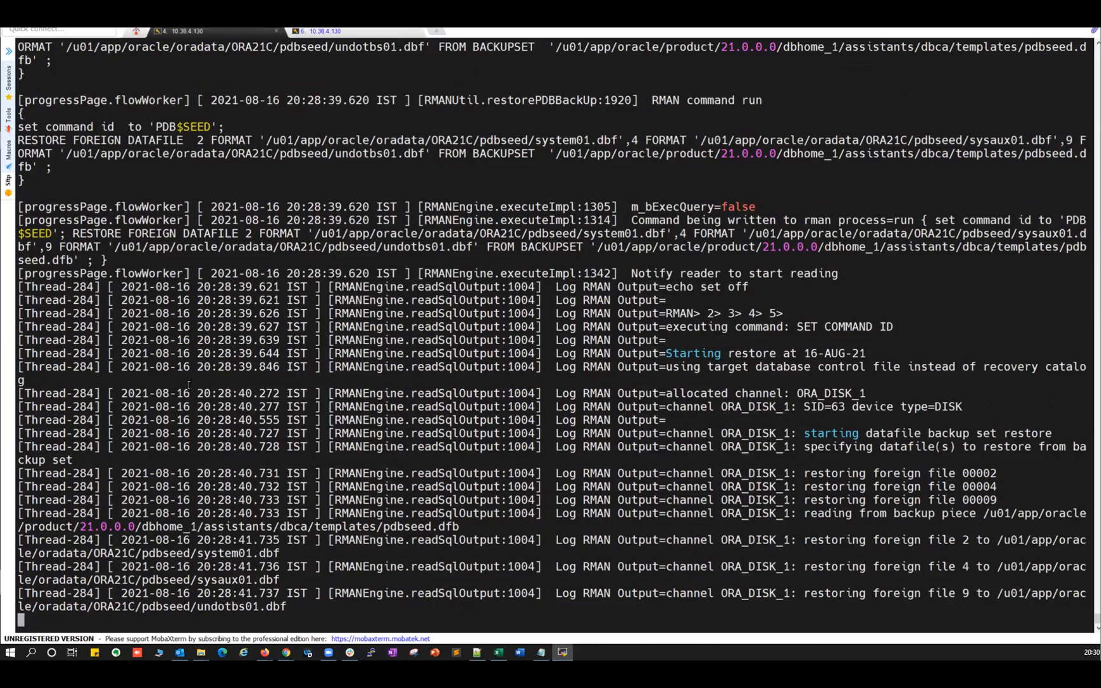
Highlight the Opening PDB$SEED line, glance at DBCA progress, then move to the alert log session (tab 6).
scroll(188, 385, "up", 5)
scroll(178, 311, "down", 5)
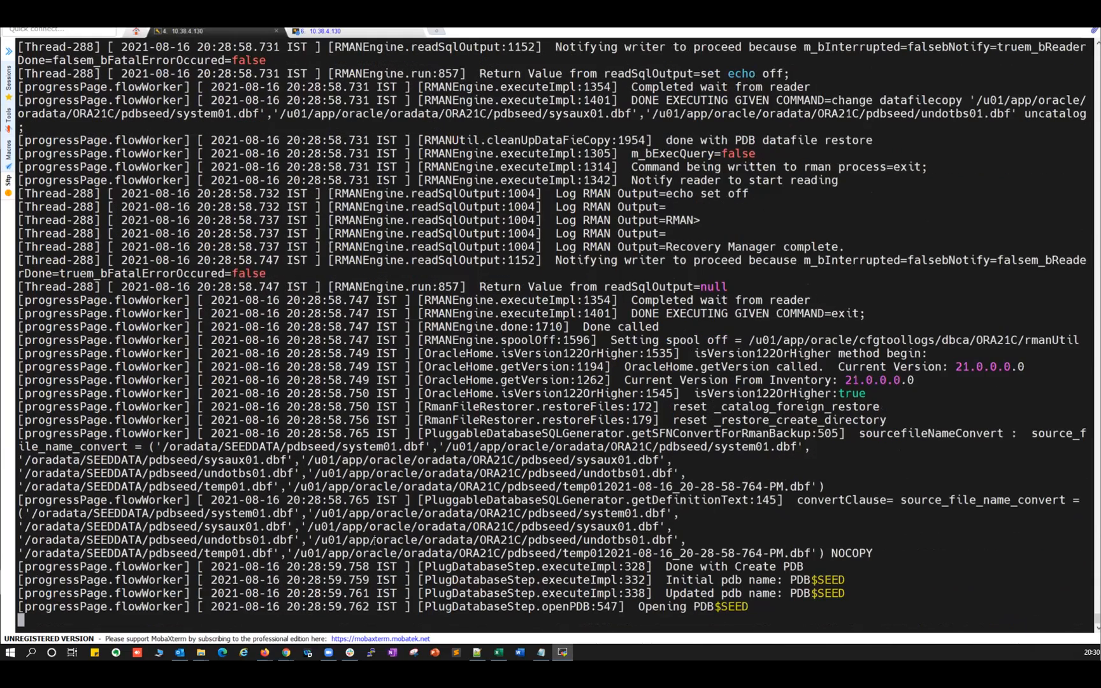
left_click_drag(644, 606, 745, 606)
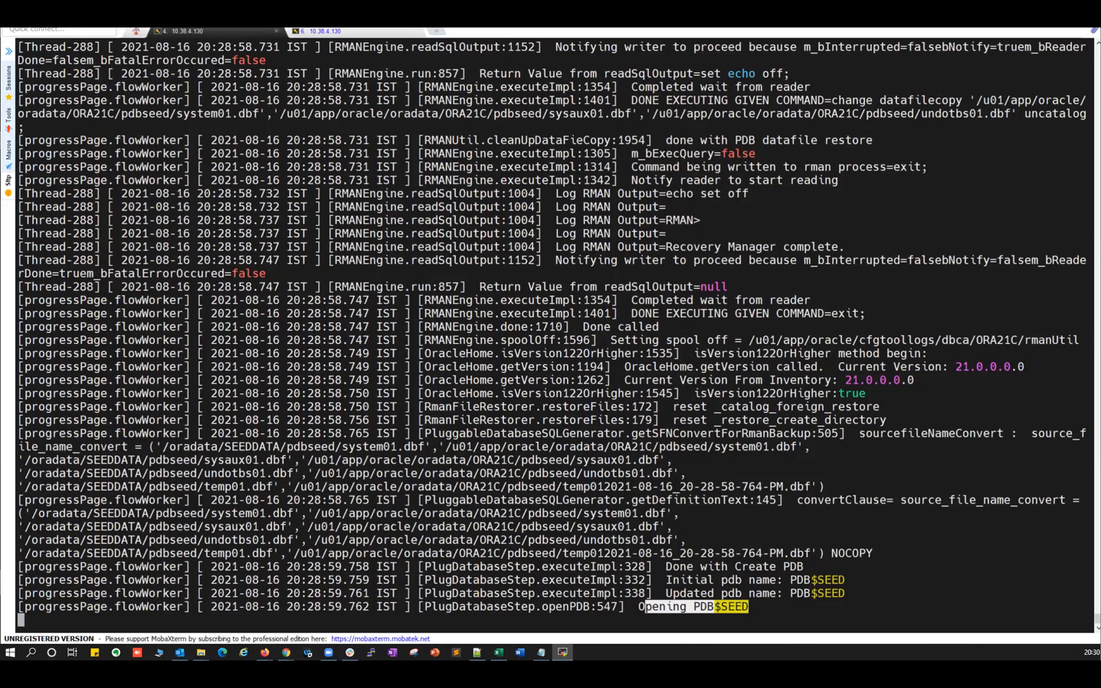
key("alt+Tab")
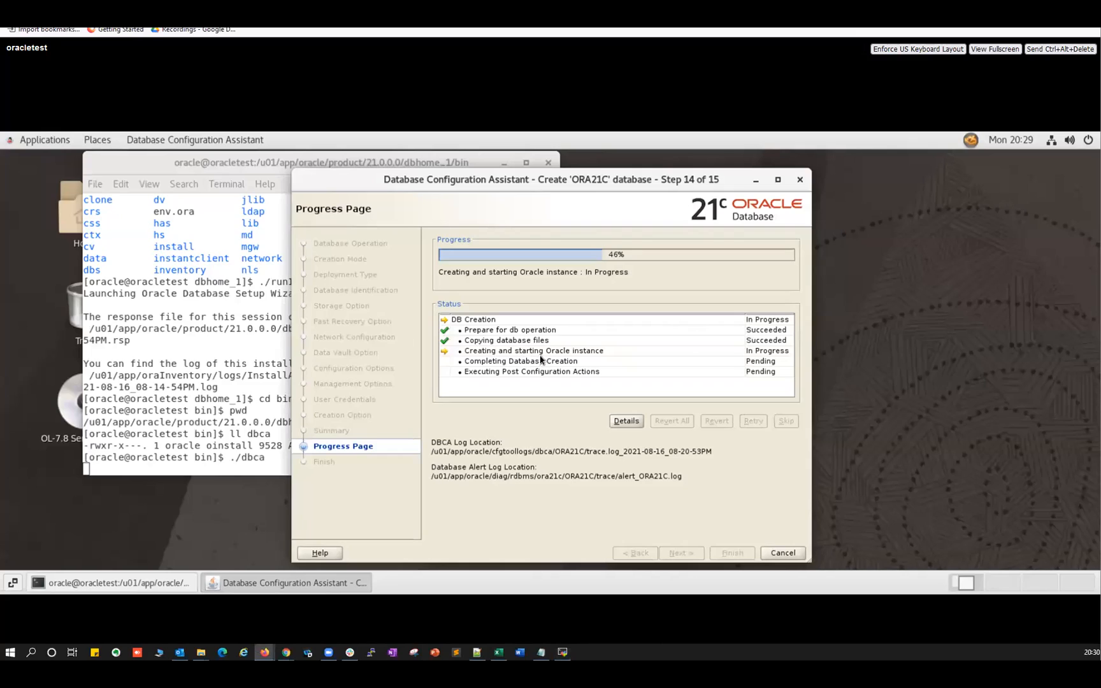
key("alt+Tab")
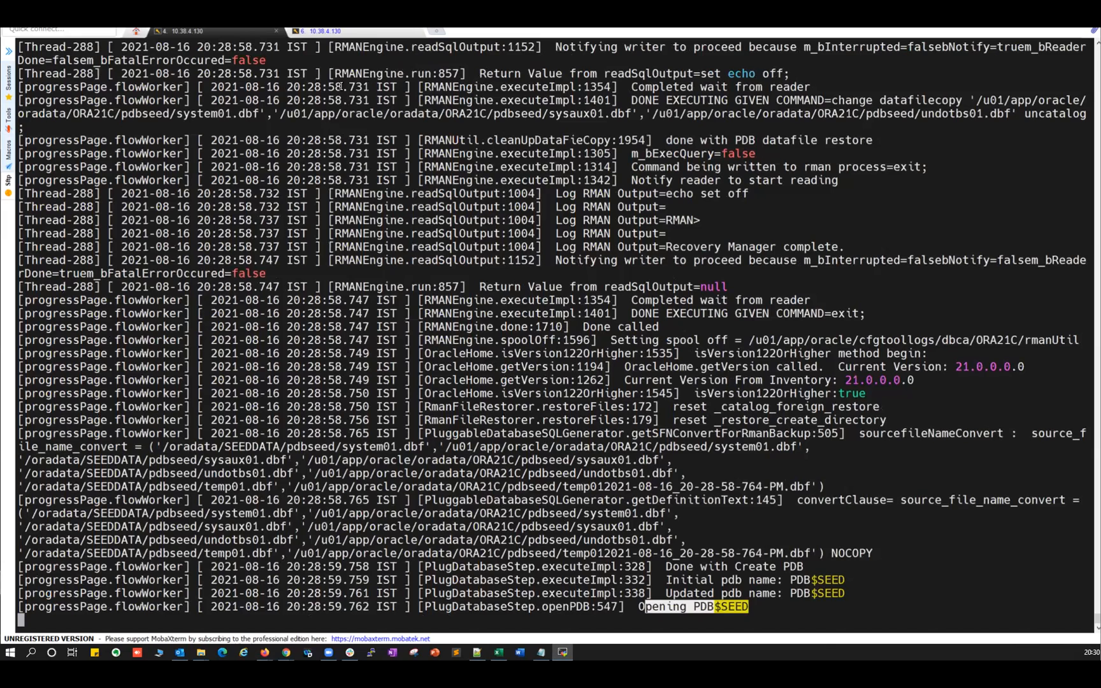
left_click(332, 31)
Stop the alert log tail and run ps -ef|grep smon, highlighting the new ORA21C smon process.
scroll(78, 239, "up", 3)
scroll(77, 239, "down", 3)
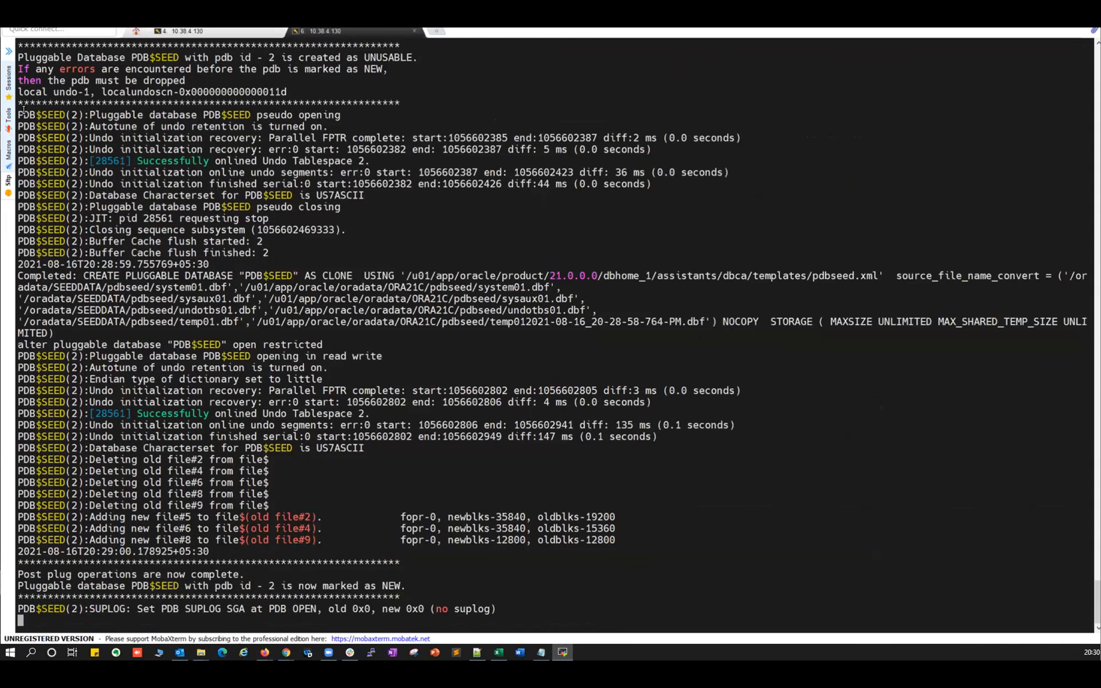
left_click_drag(179, 206, 190, 207)
key("ctrl+c")
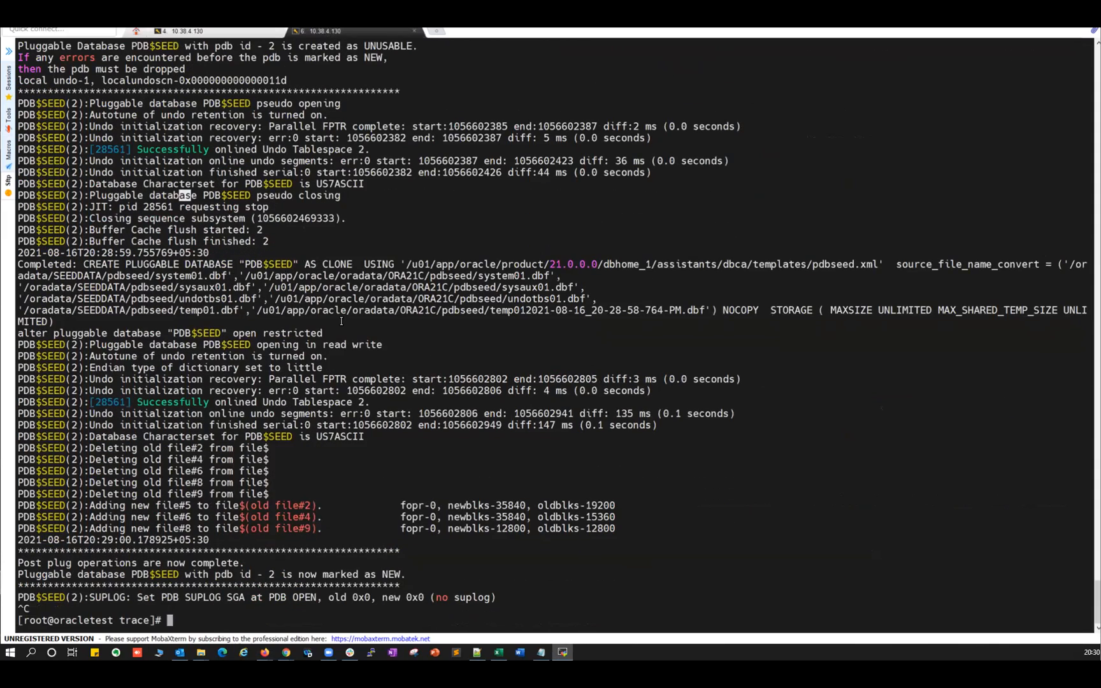
type("ps -ef|grep smon")
key("Return")
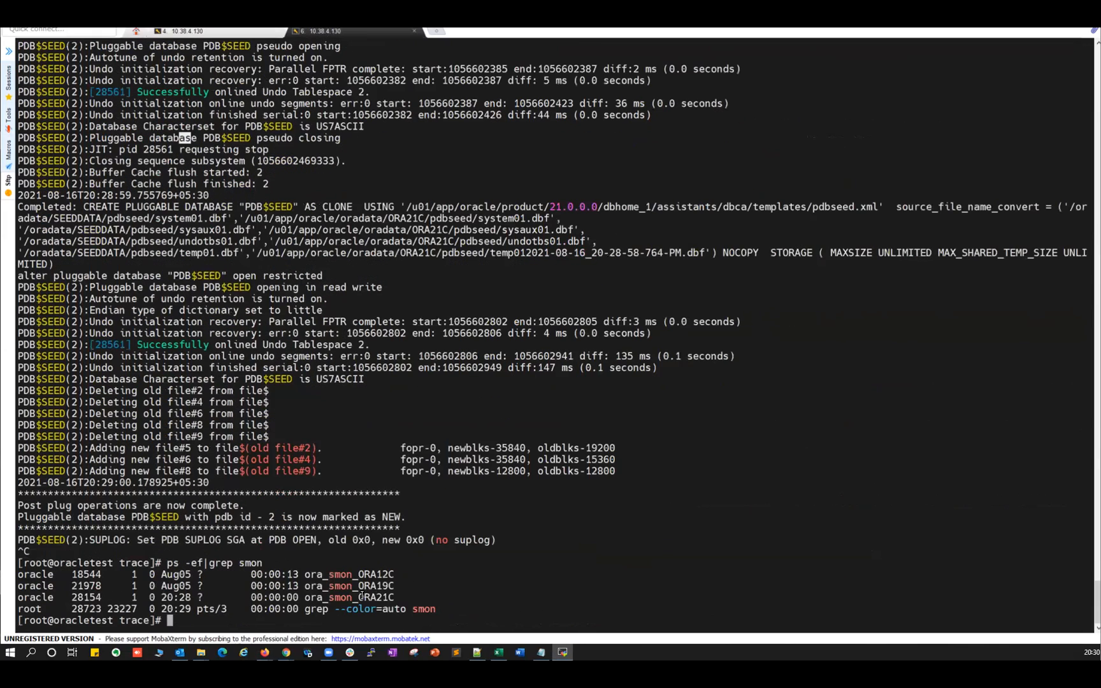
left_click_drag(361, 596, 391, 597)
Resume tail -f on alert_ORA21C.log and go back to the DBCA trace log (tab 4).
key("Up")
key("Up")
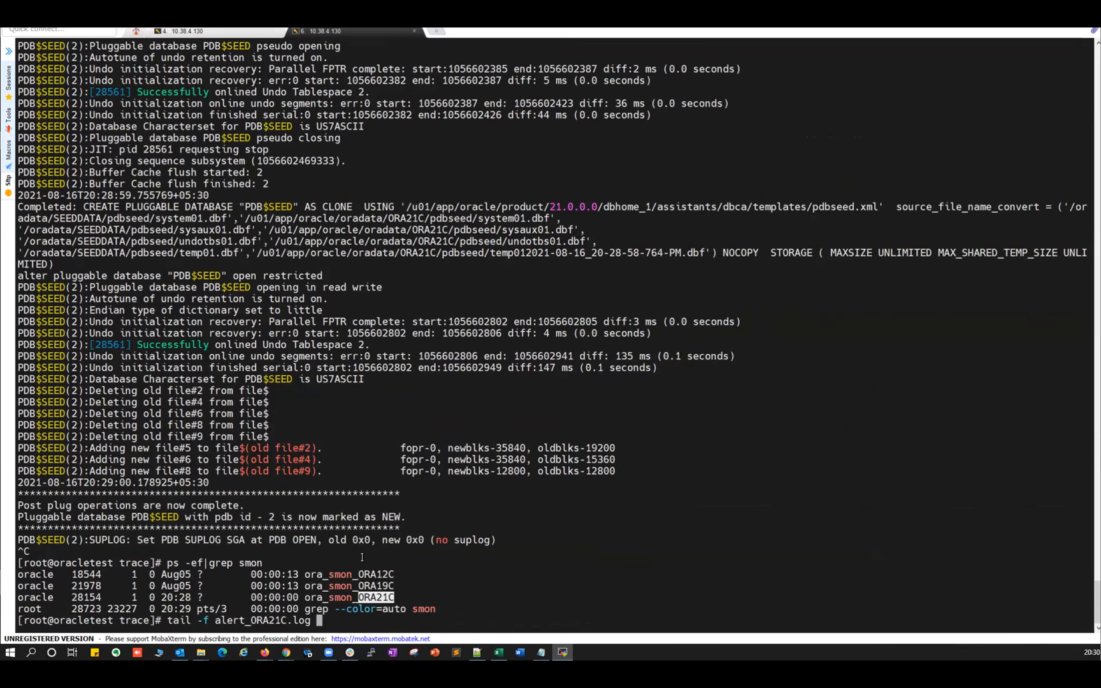
key("Return")
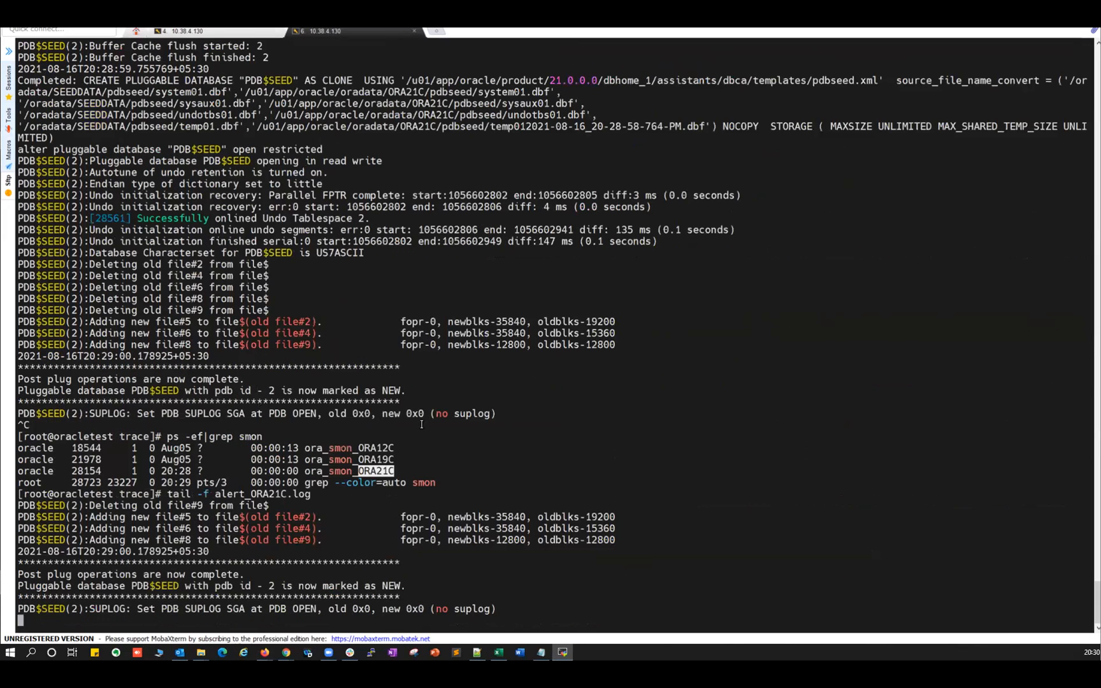
left_click(212, 34)
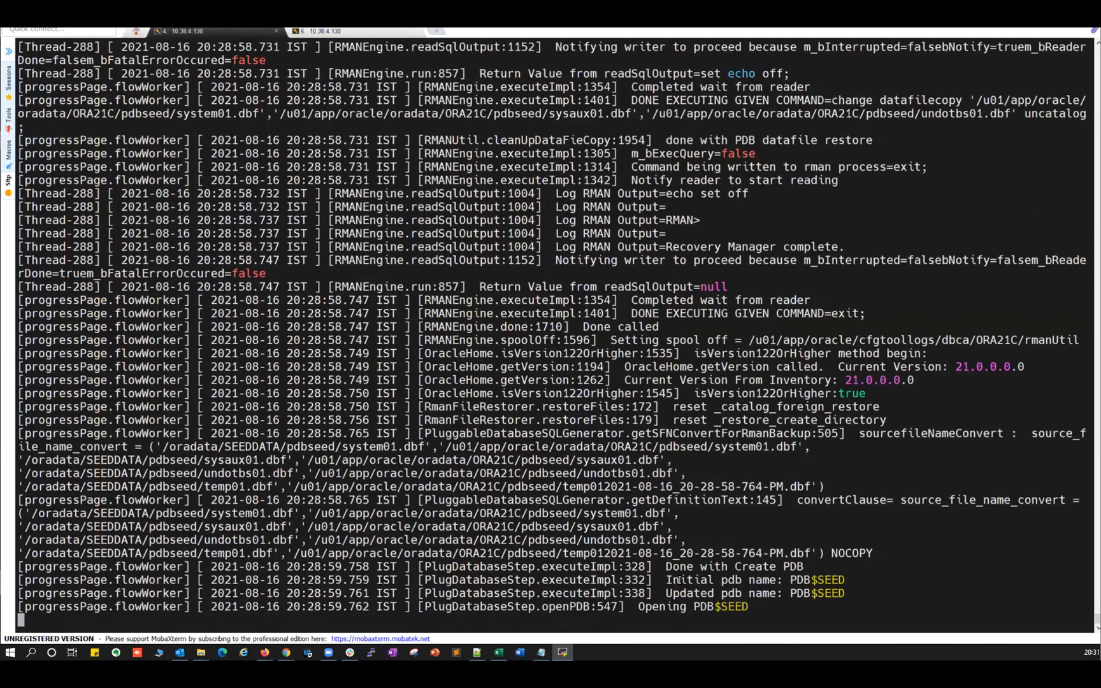
Highlight the Done with Create PDB, pdb name and Opening PDB$SEED lines in the trace log.
left_click_drag(666, 566, 800, 566)
left_click_drag(666, 580, 840, 577)
left_click_drag(679, 593, 787, 601)
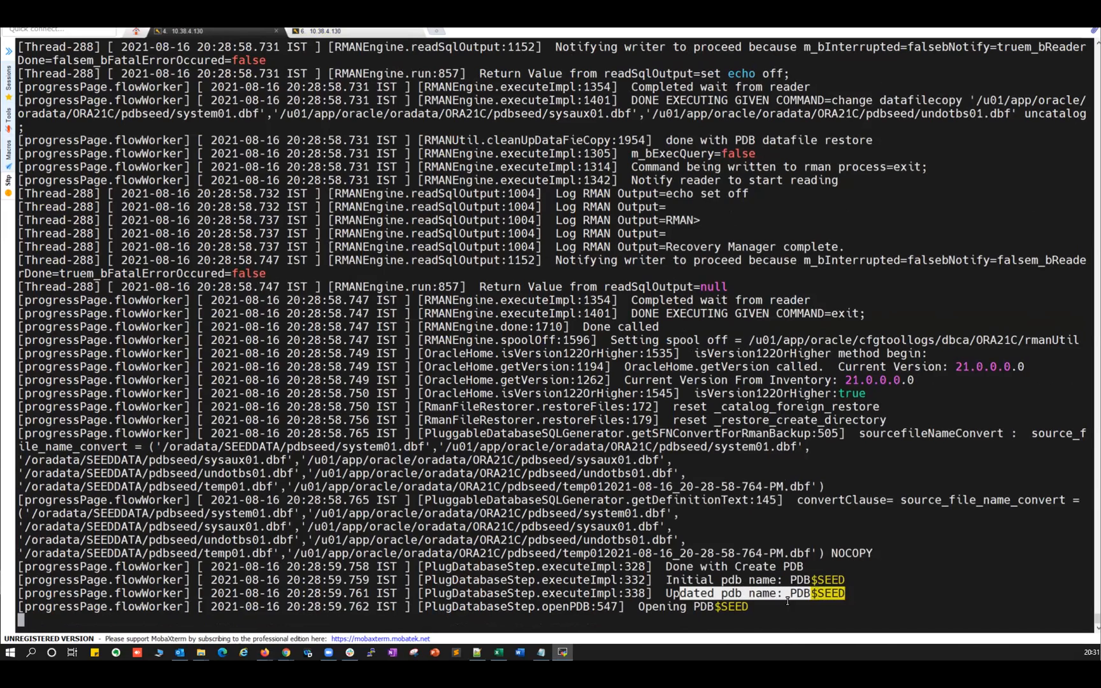
left_click_drag(645, 606, 737, 606)
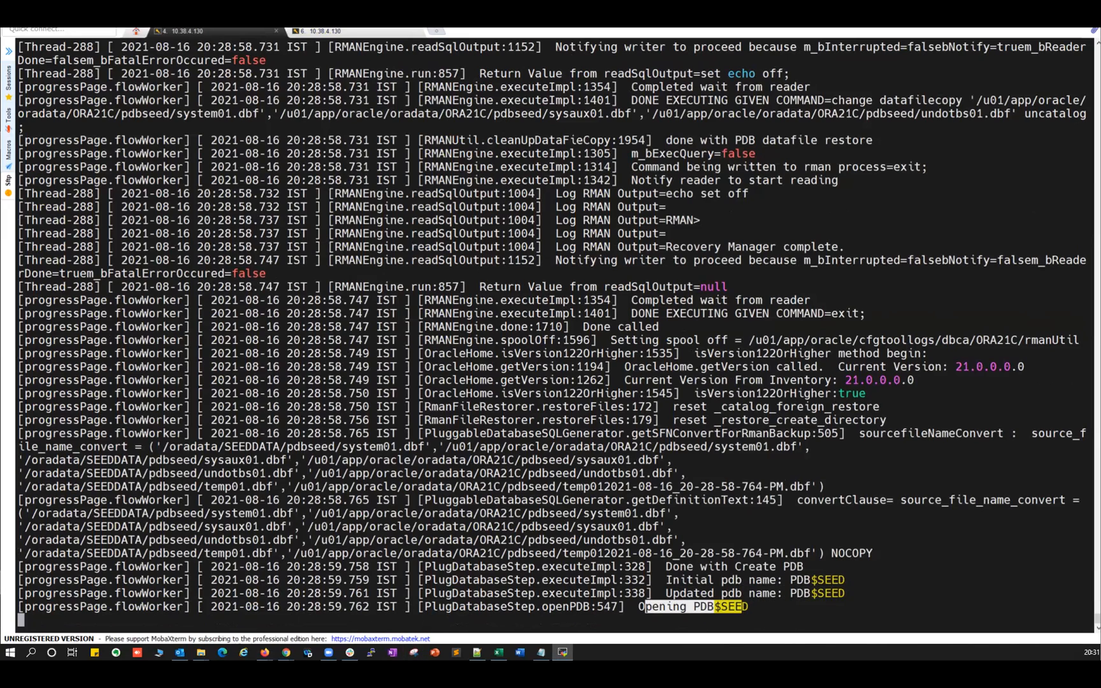
In the VM console, open DBCA's Details step log and move it aside from the status list.
key("alt+Tab")
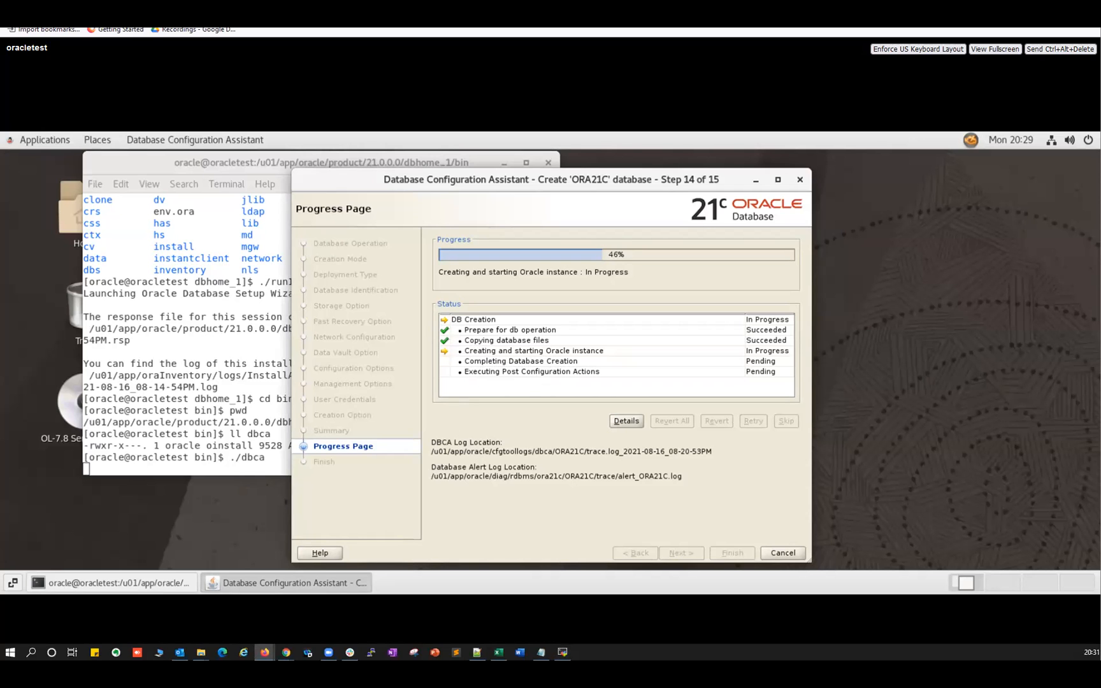
left_click(563, 652)
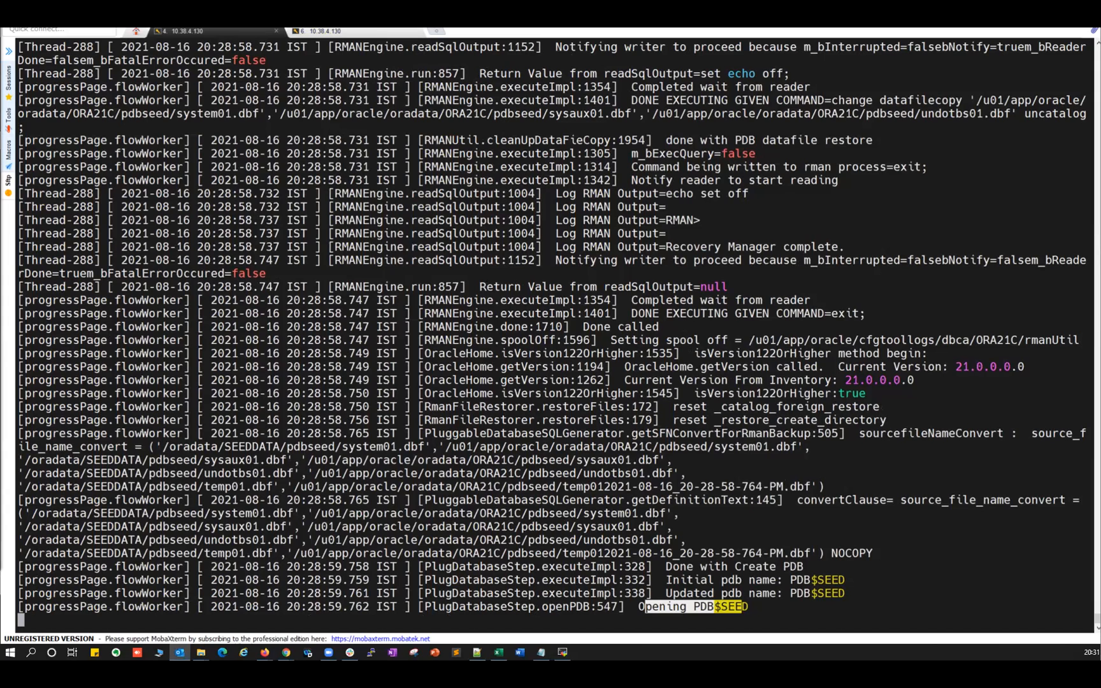
key("alt+Tab")
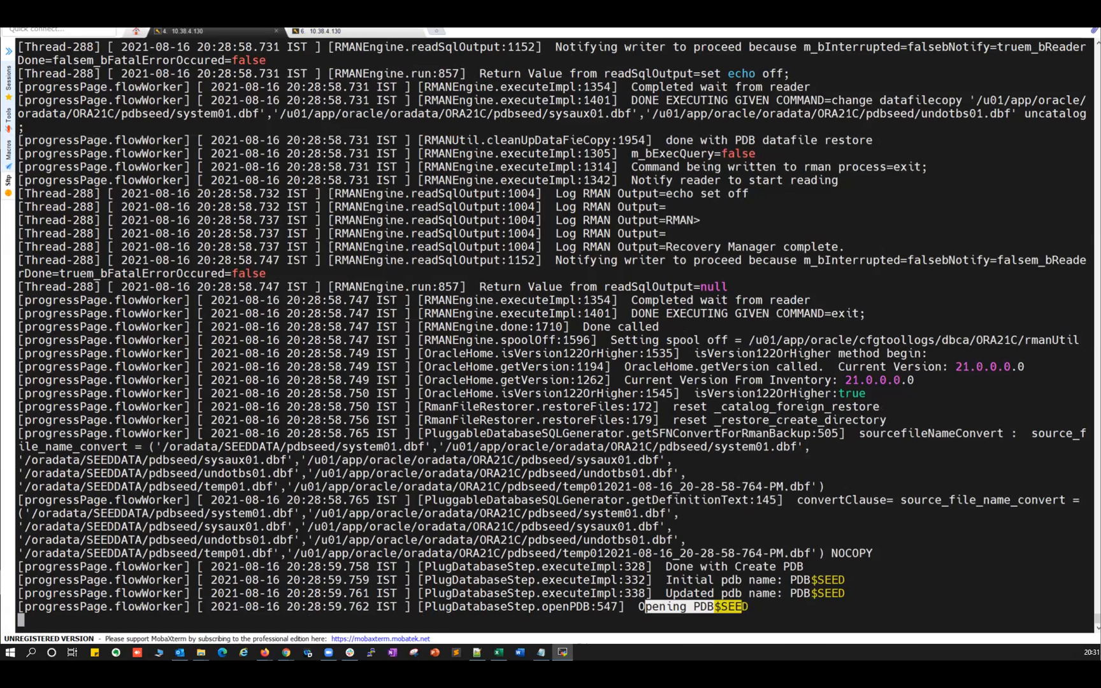
key("alt+Tab")
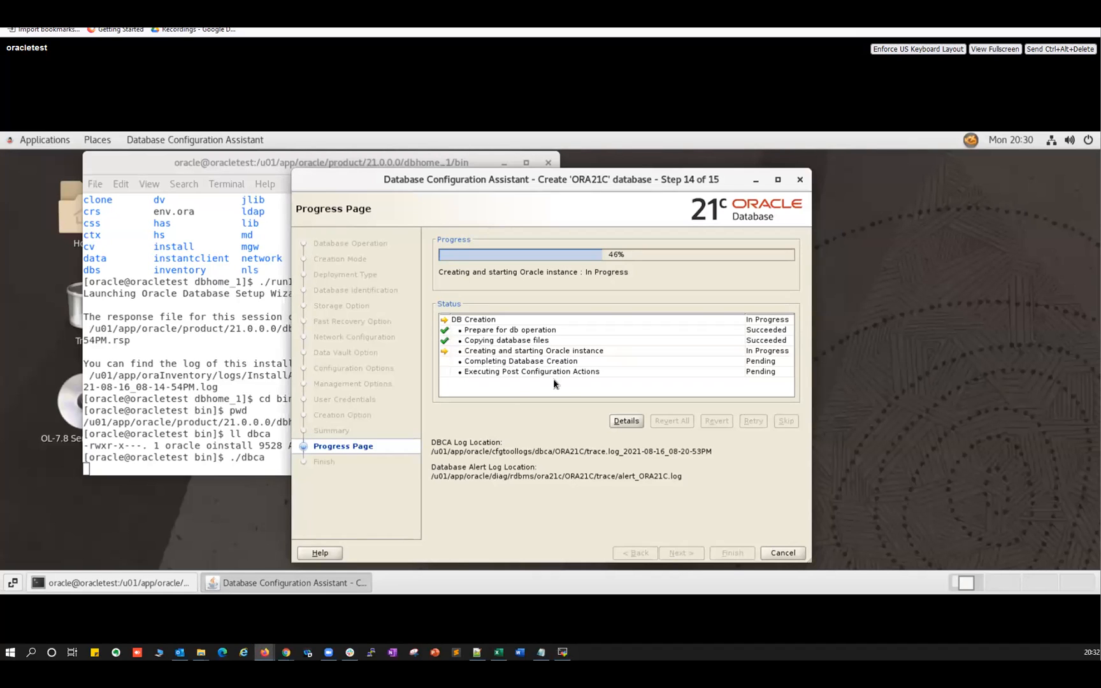
left_click(624, 422)
left_click_drag(690, 379, 897, 300)
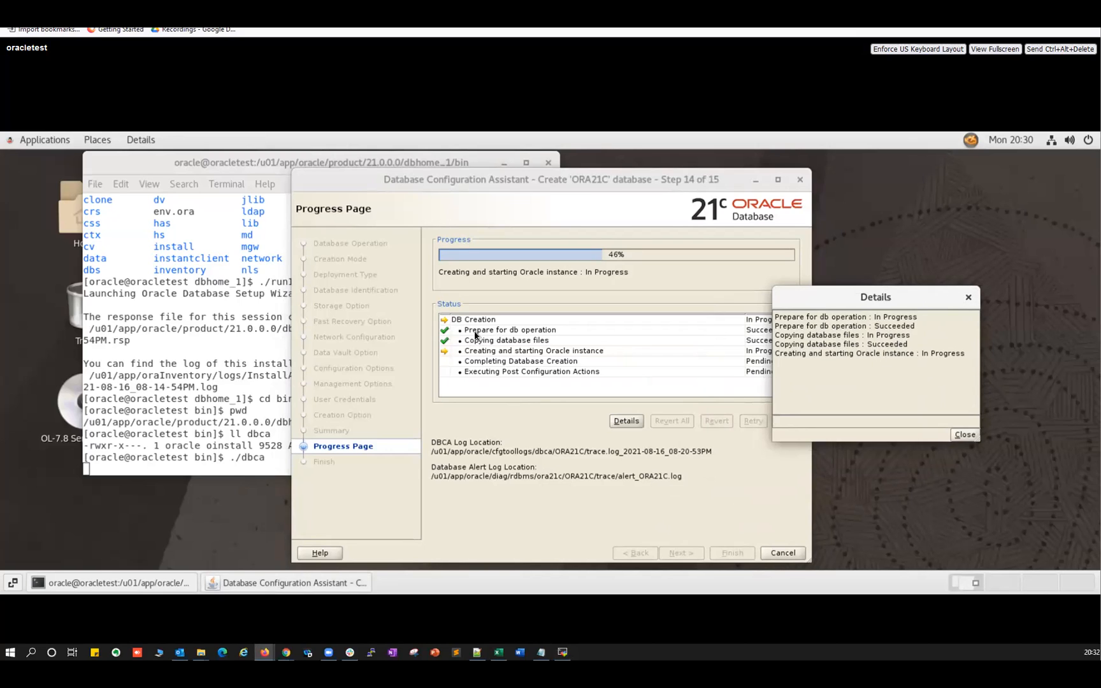
Close the Details window, highlight the messageHandler and Altering charactersets lines, then view the alert log.
left_click(966, 299)
left_click(561, 653)
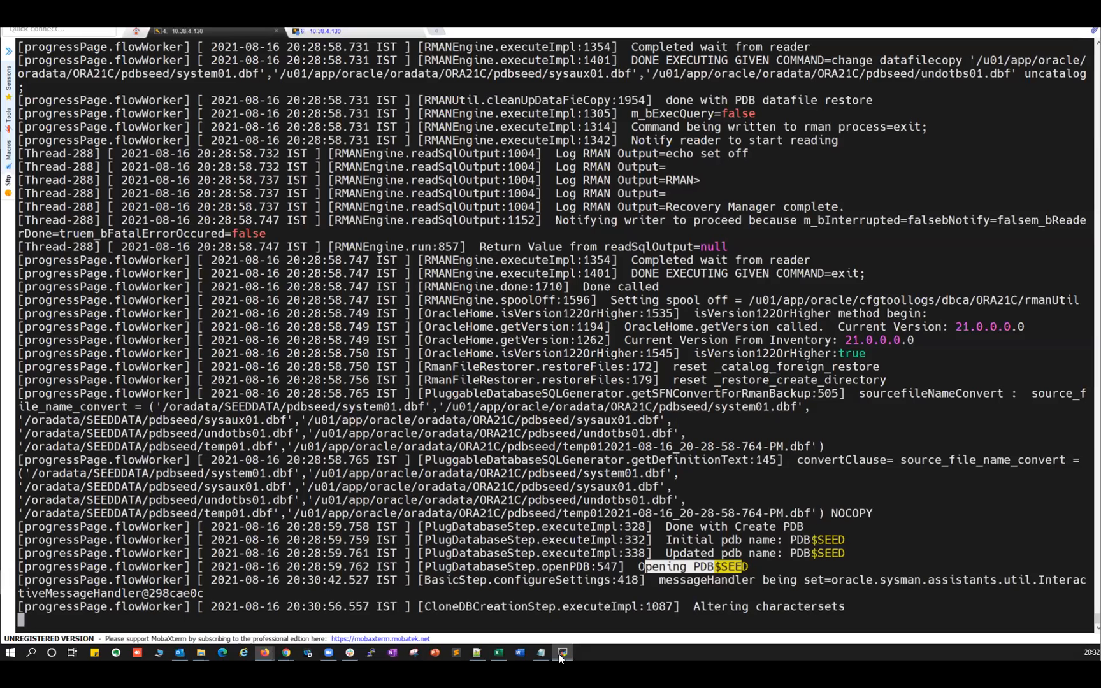
left_click_drag(660, 580, 832, 588)
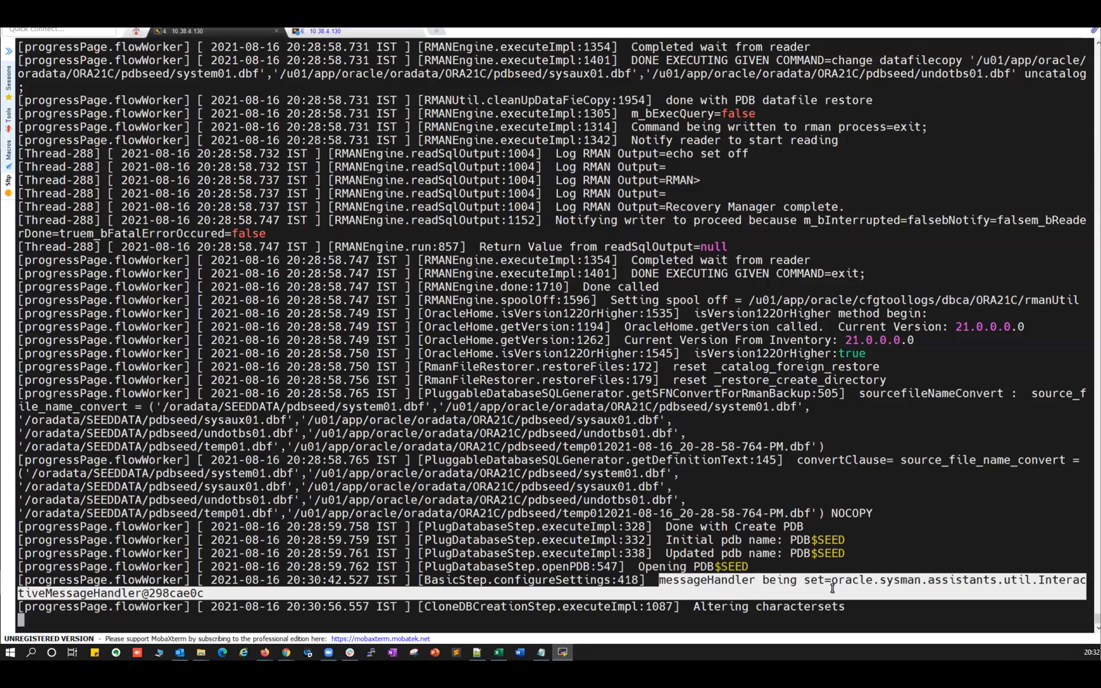
left_click(821, 577)
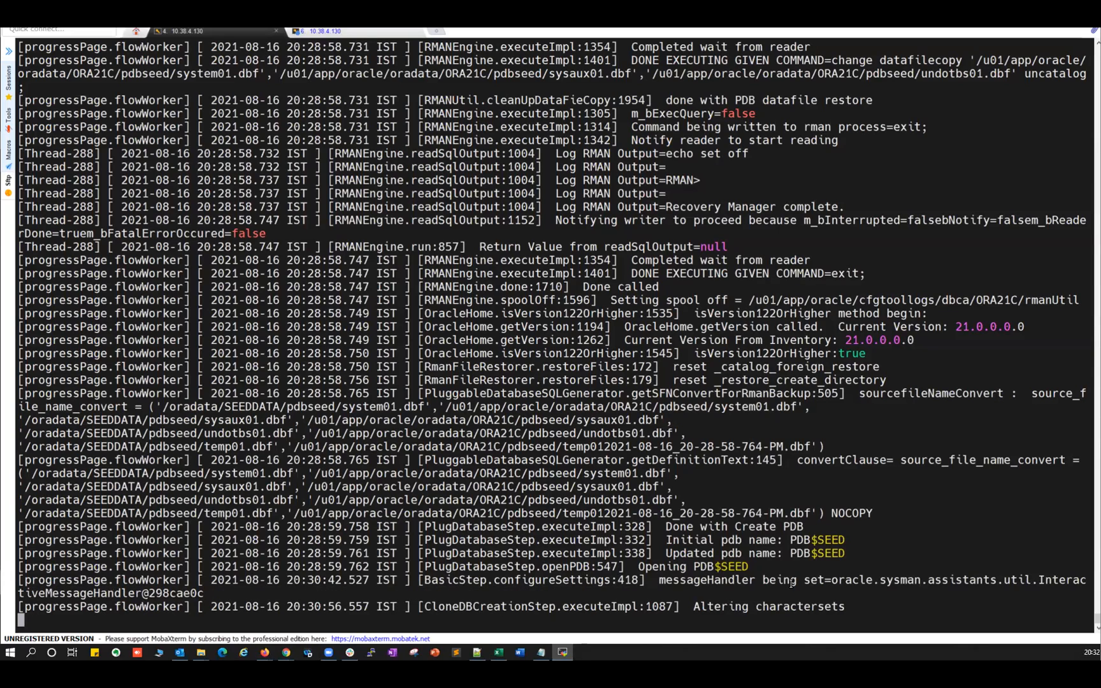
left_click_drag(673, 579, 754, 580)
left_click_drag(699, 607, 830, 607)
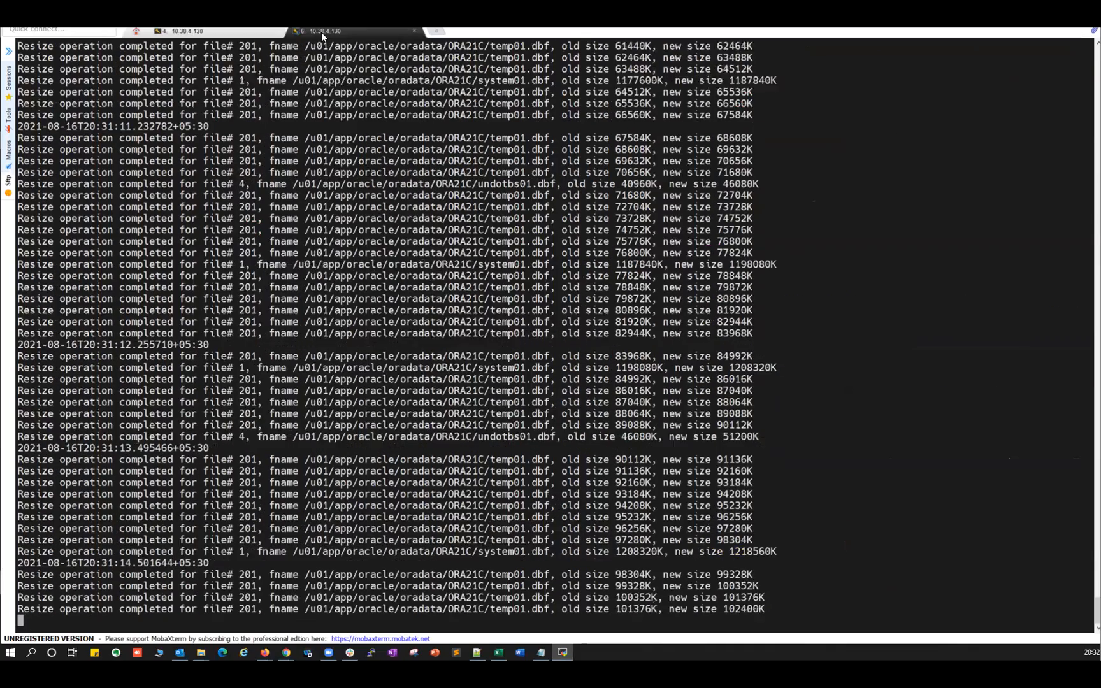
left_click(321, 32)
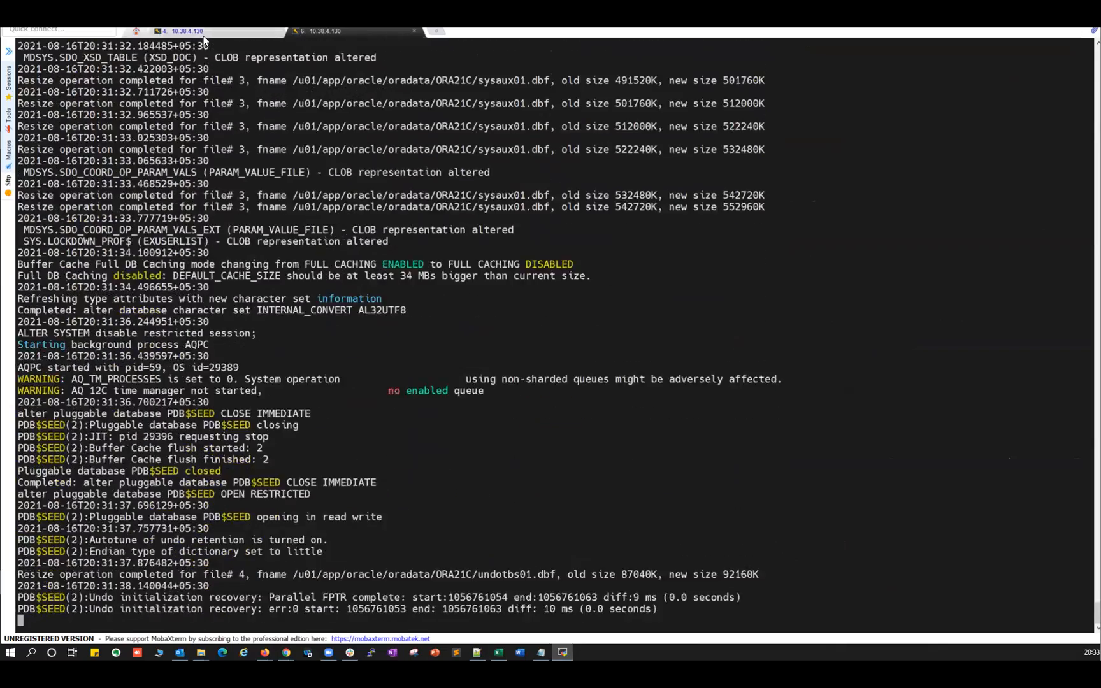
In the DBCA trace log, highlight the NCHAR character set, 21.0.0.0.0 Oracle home and timezone lines.
left_click(202, 31)
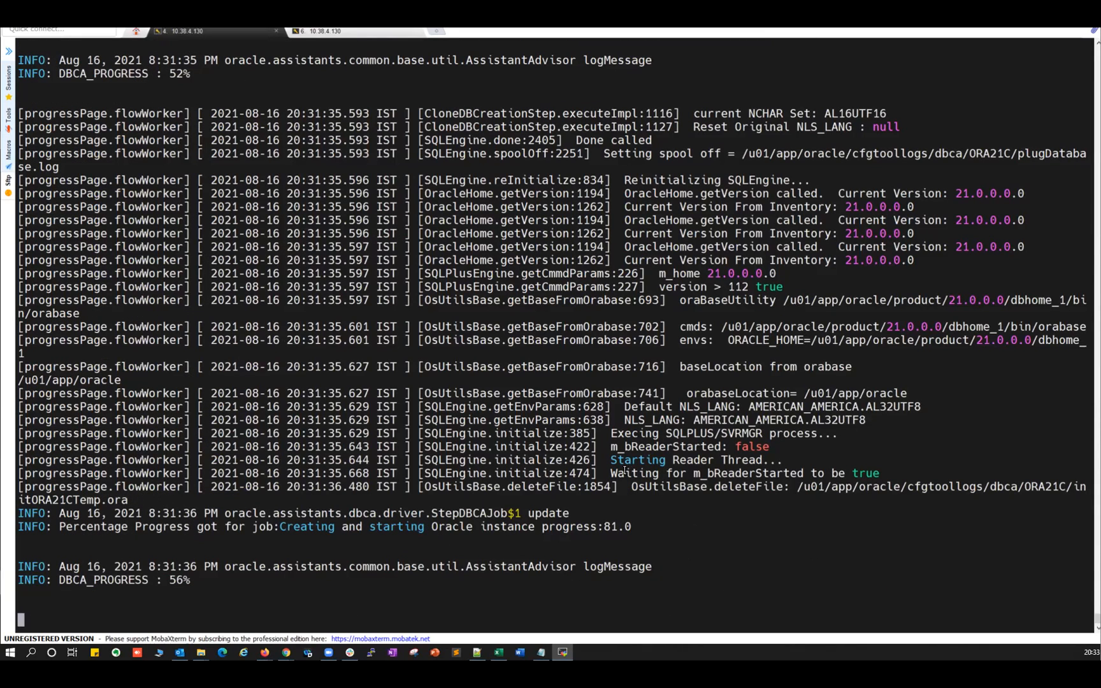
left_click_drag(611, 459, 739, 459)
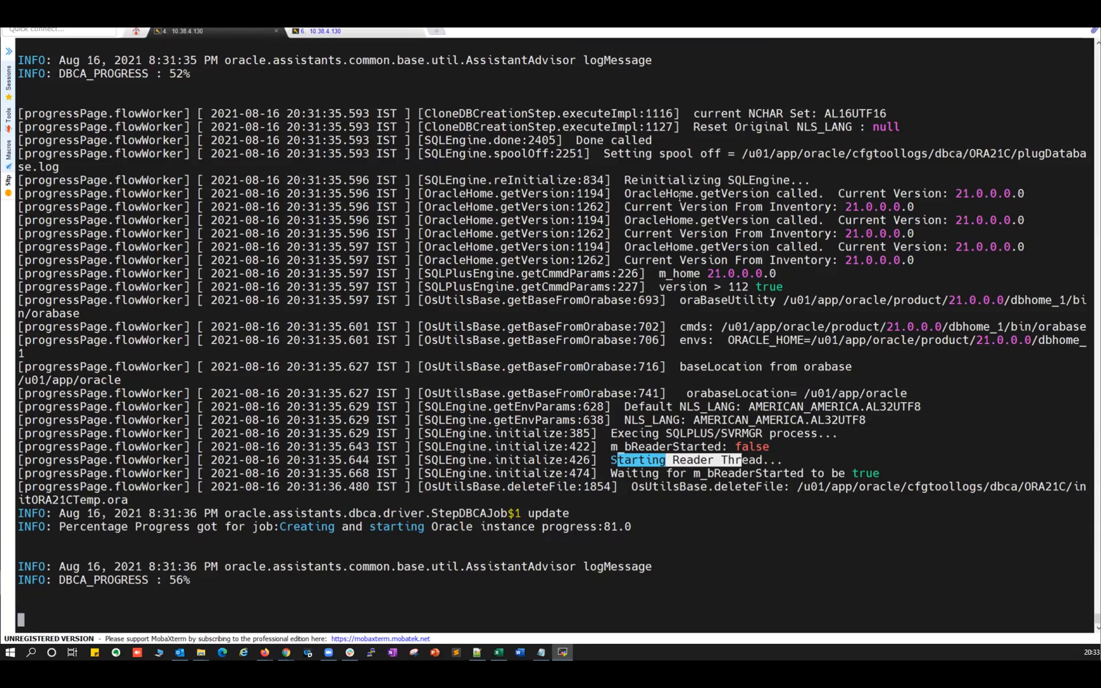
scroll(605, 153, "up", 5)
left_click_drag(660, 167, 881, 275)
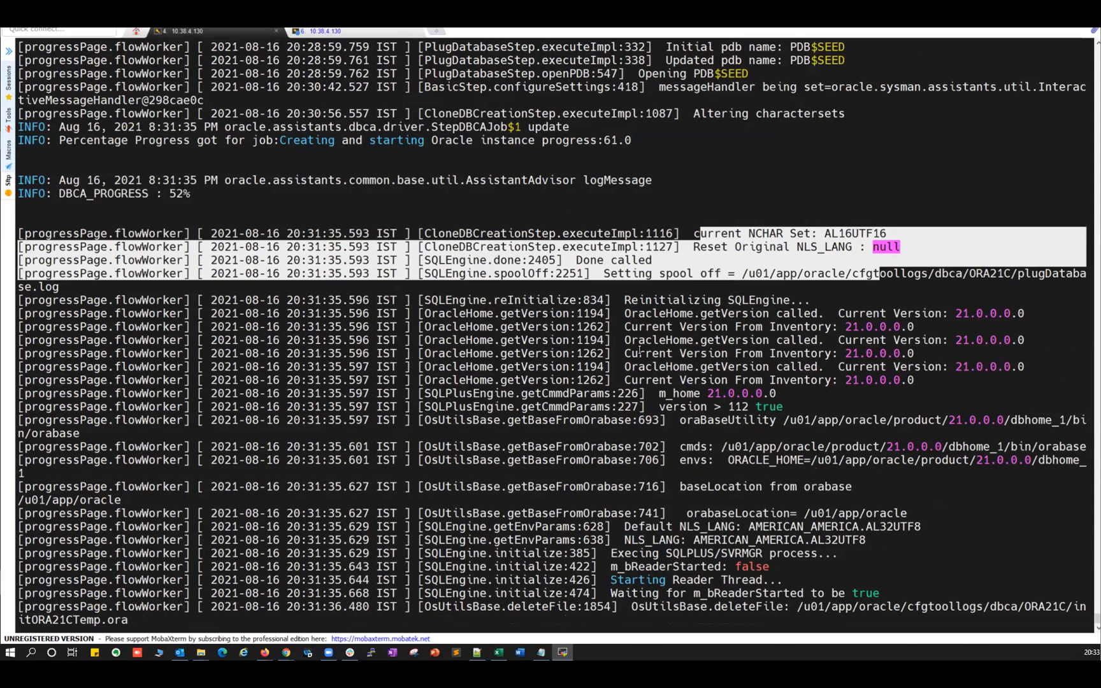
left_click_drag(657, 193, 968, 315)
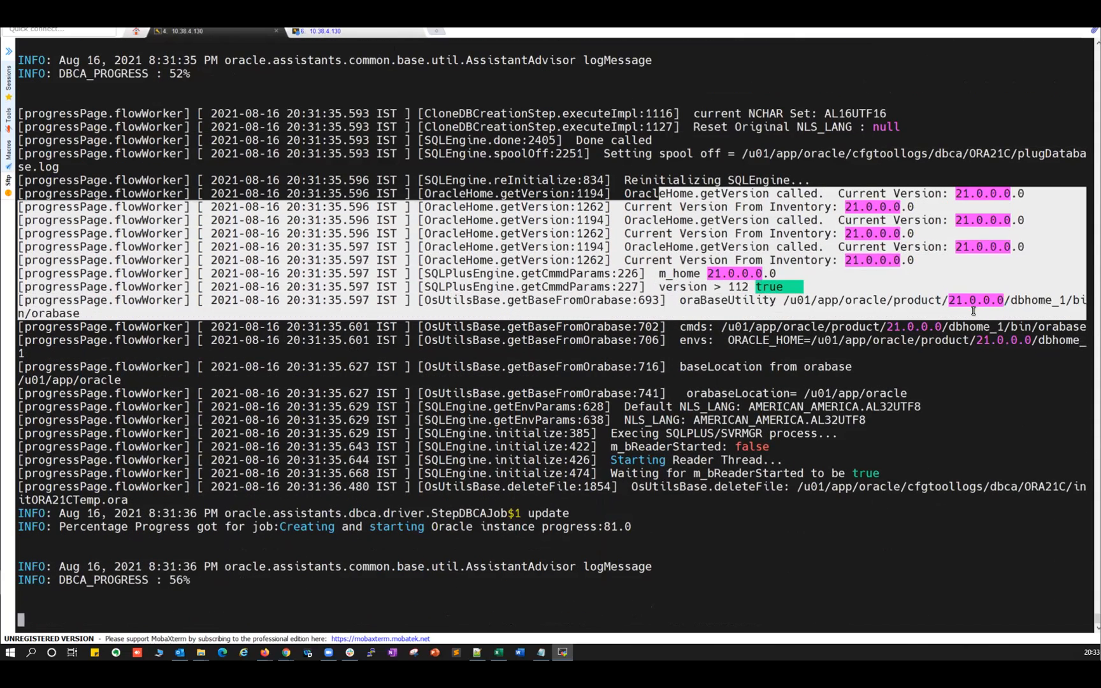
left_click_drag(755, 578, 891, 574)
left_click_drag(777, 592, 995, 593)
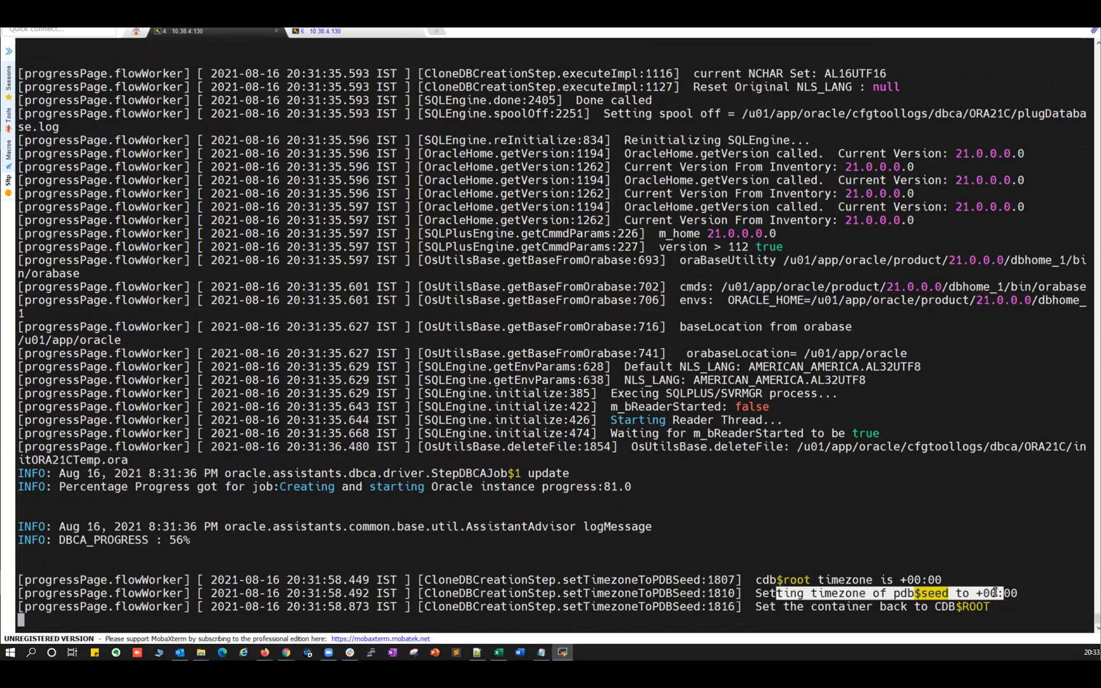
left_click_drag(764, 607, 976, 606)
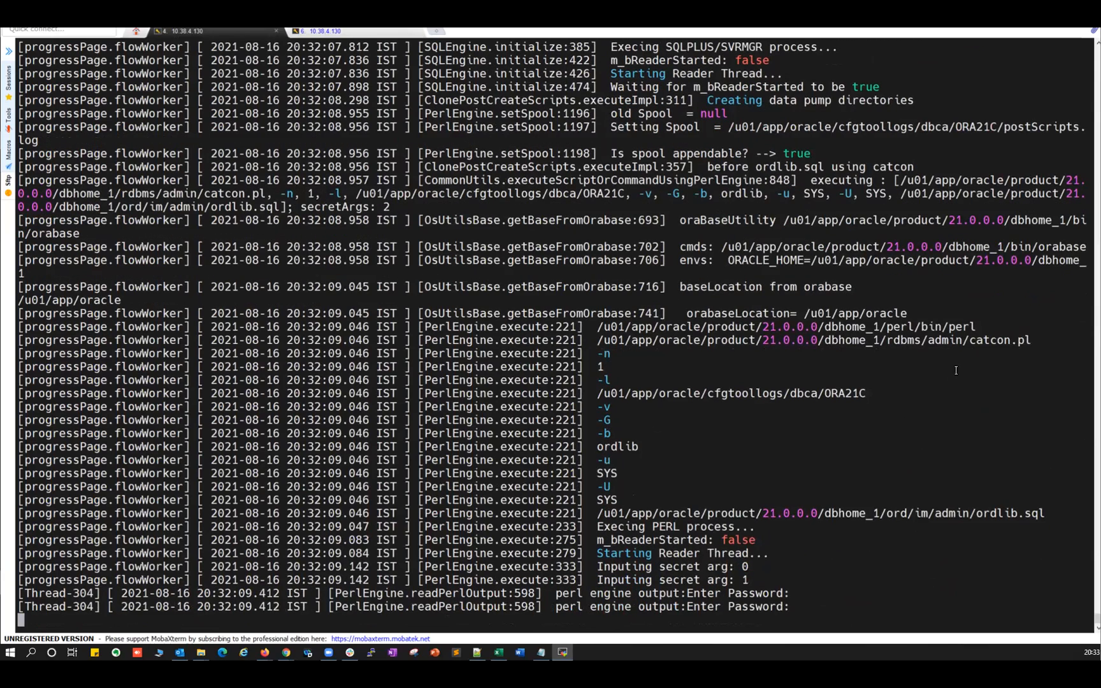
Highlight catcon, ordlib.sql and execemx script names, then view the alert log session.
left_click_drag(968, 339, 1006, 340)
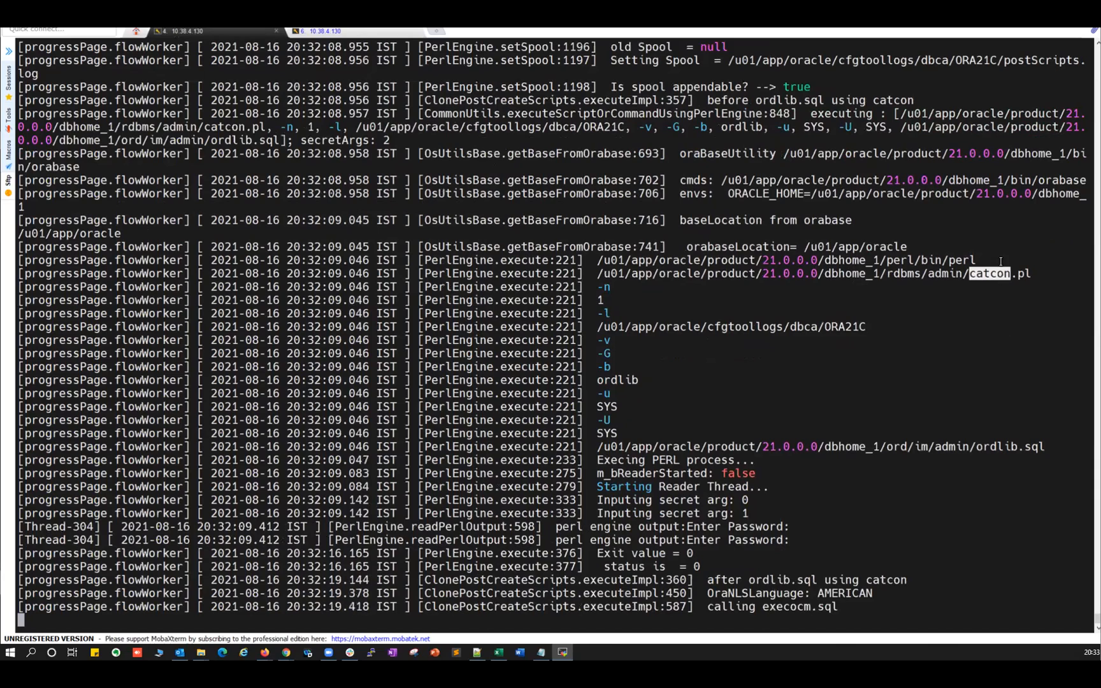
left_click_drag(978, 447, 1018, 449)
left_click_drag(968, 513, 1010, 514)
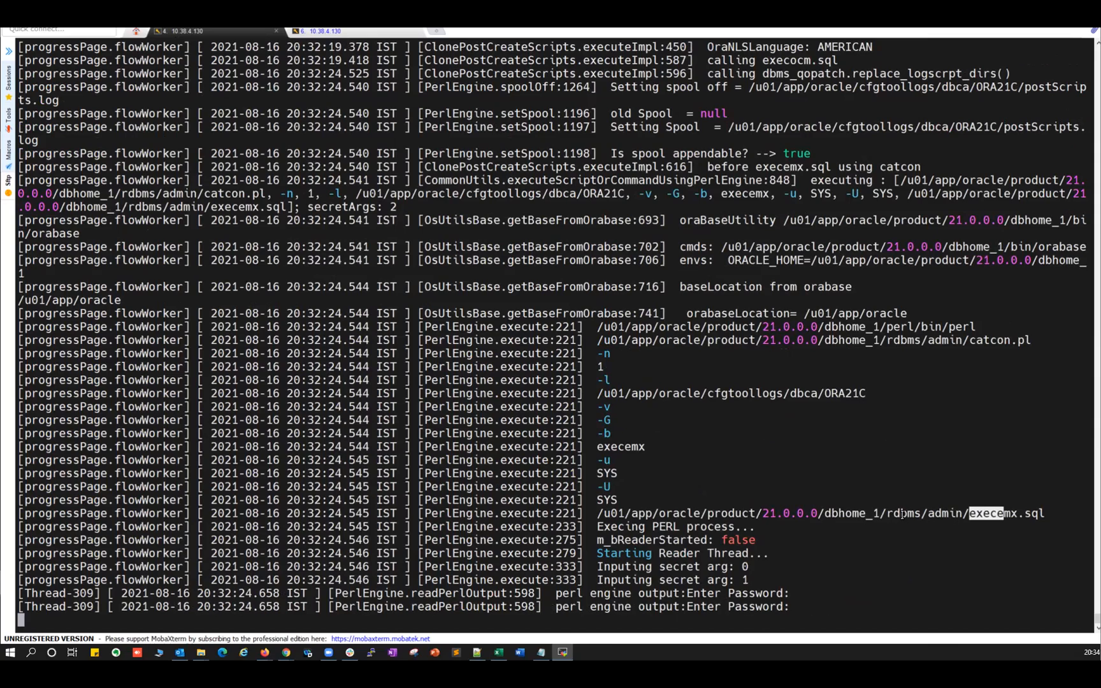
left_click_drag(974, 341, 1017, 340)
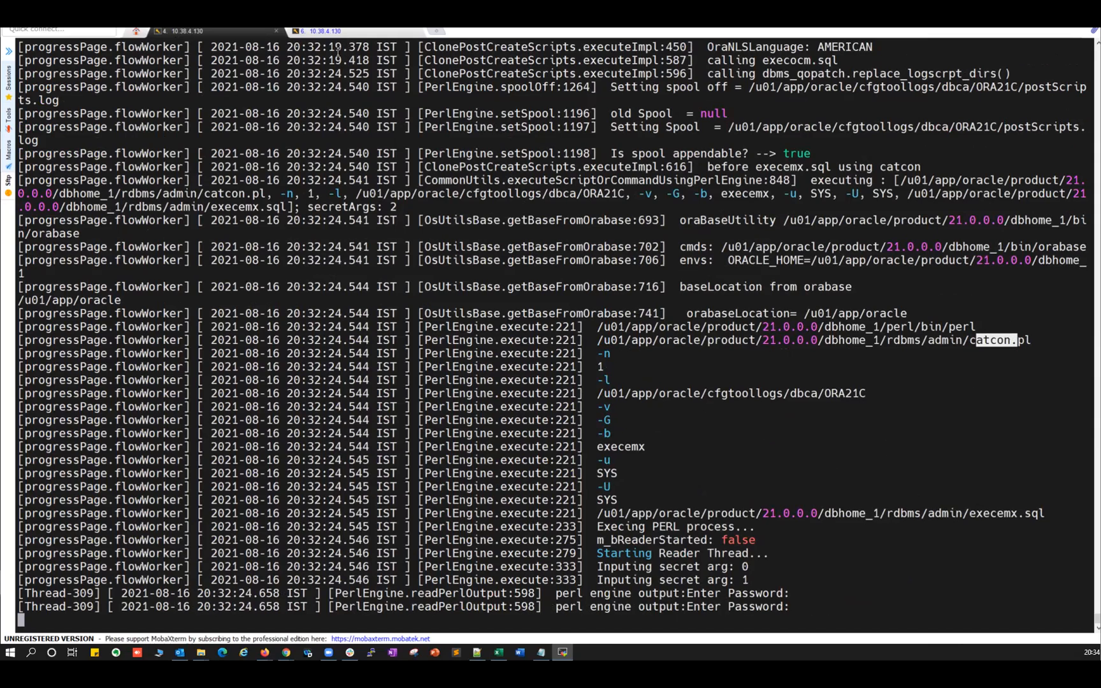
left_click(335, 32)
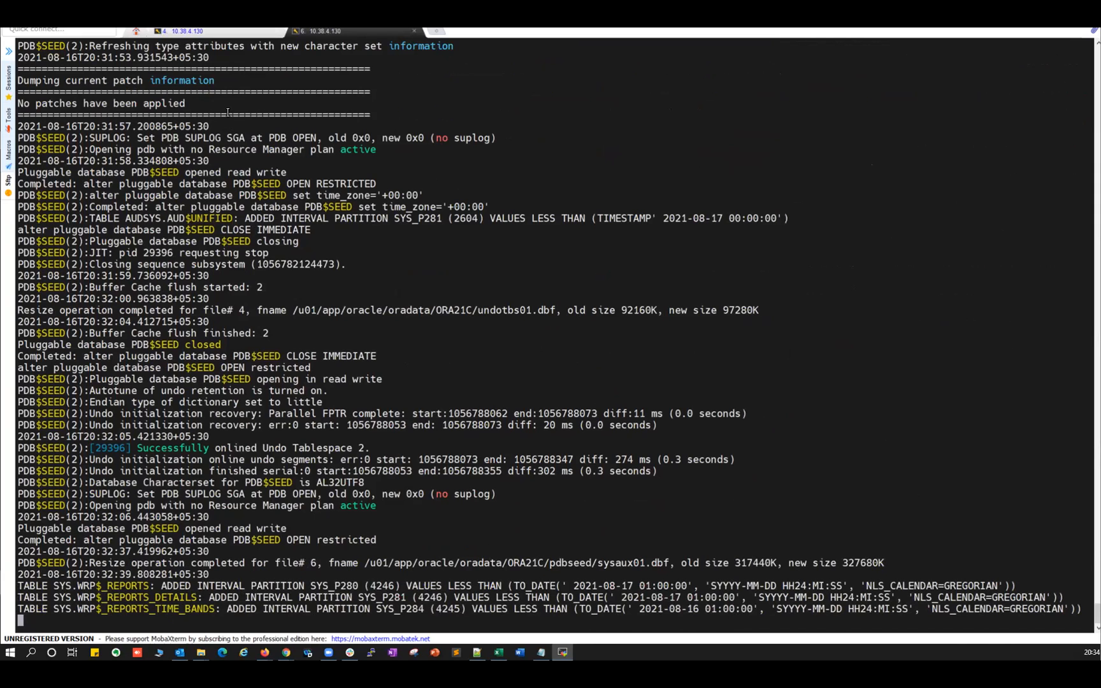
Highlight the datapatch step and the utlrp script name in the DBCA trace log.
left_click(195, 34)
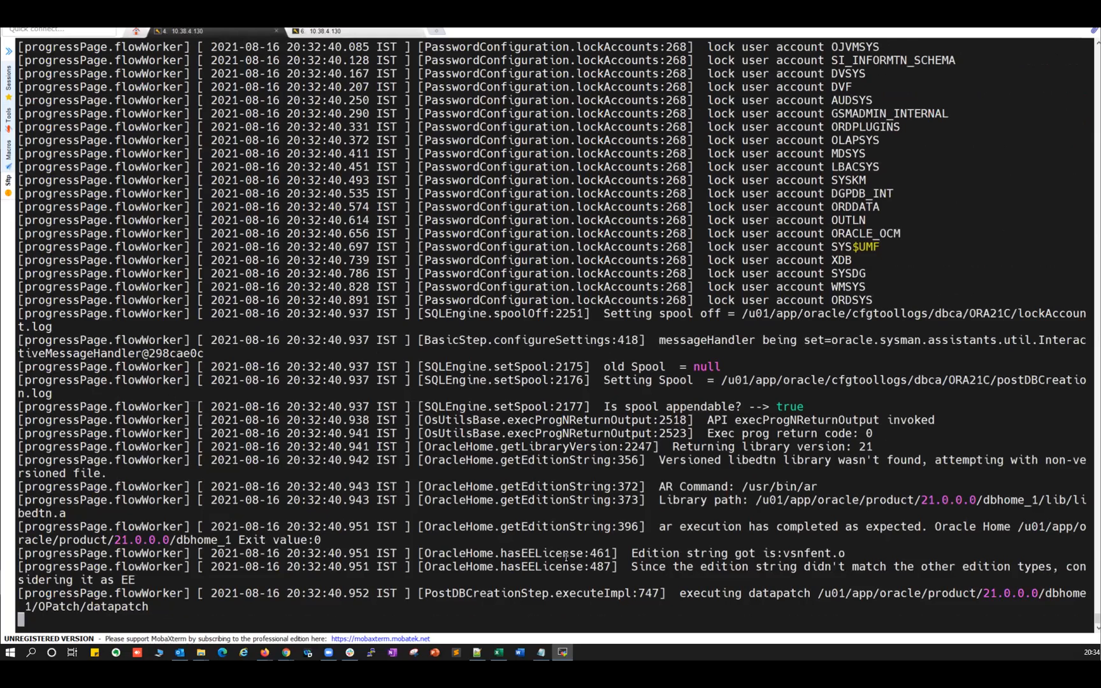
left_click_drag(754, 593, 806, 592)
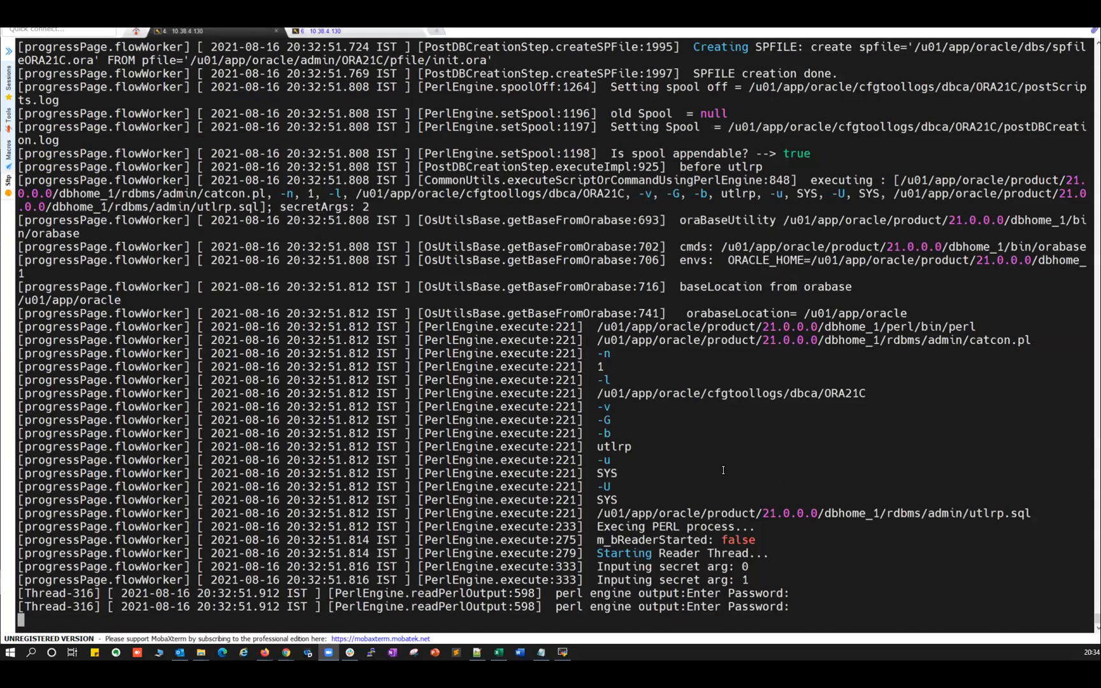
left_click(327, 32)
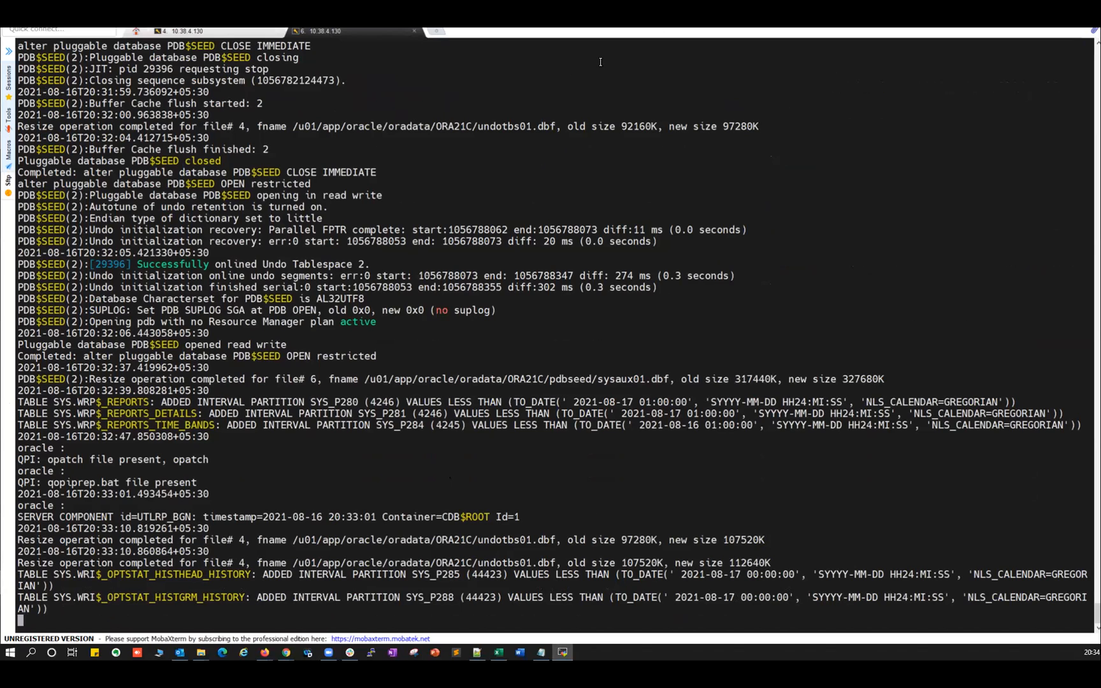
left_click(224, 32)
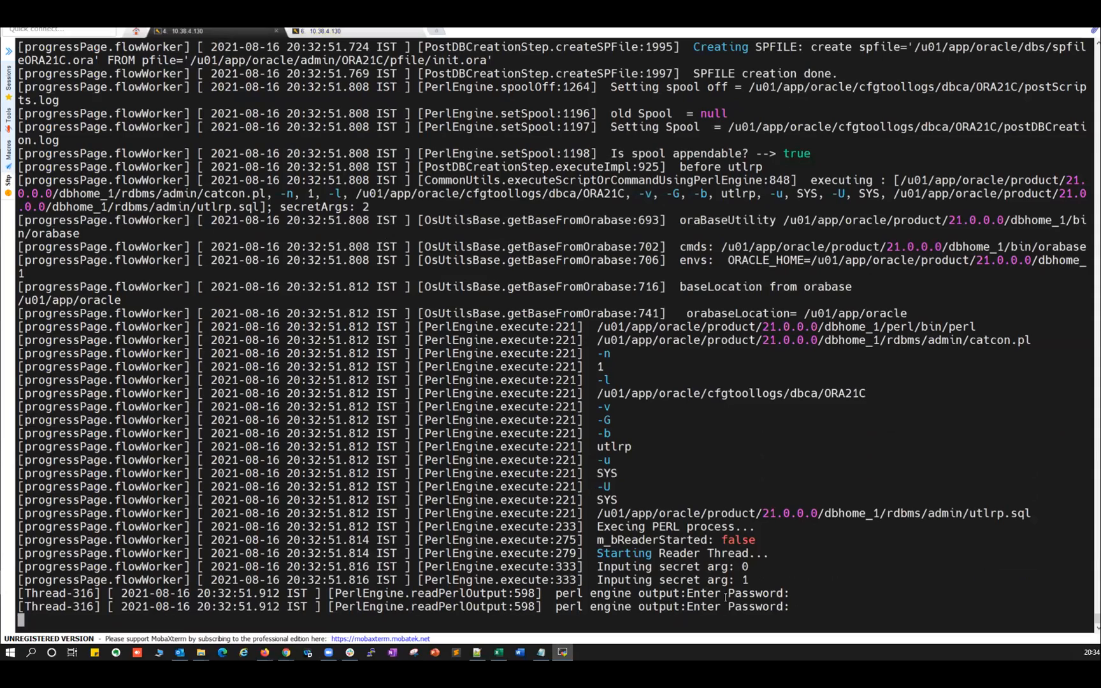
left_click_drag(968, 513, 1004, 513)
left_click(977, 512)
left_click_drag(970, 513, 997, 514)
Check DBCA progress, then select the full utlrp.sql script path in the trace log.
key("alt+Tab")
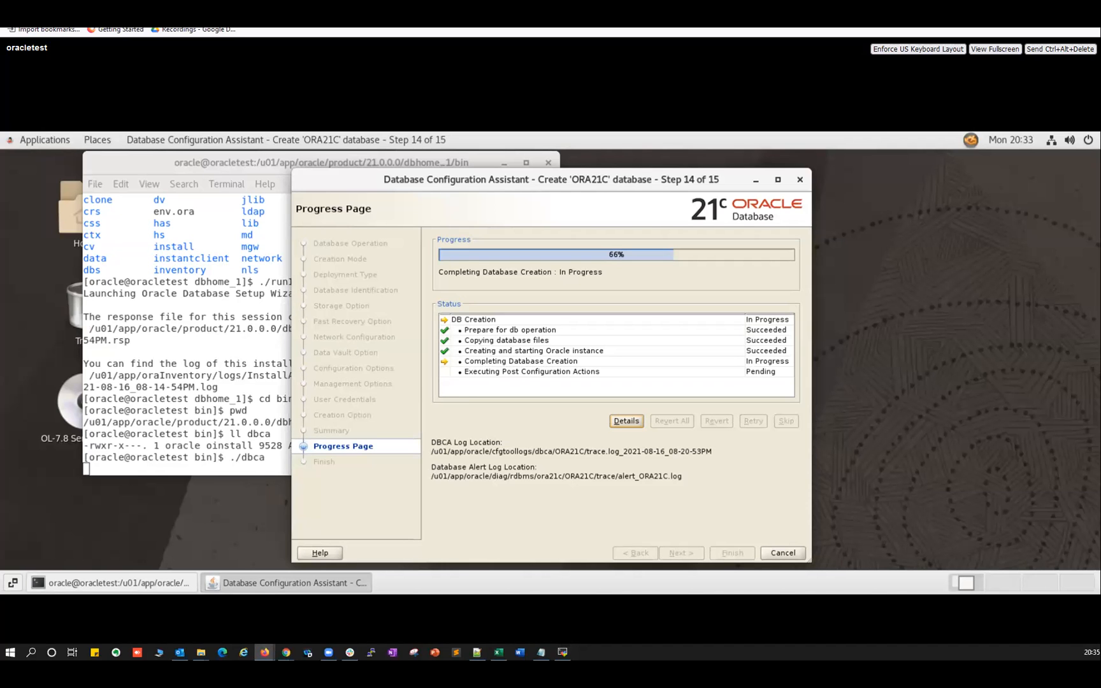
key("alt+Tab")
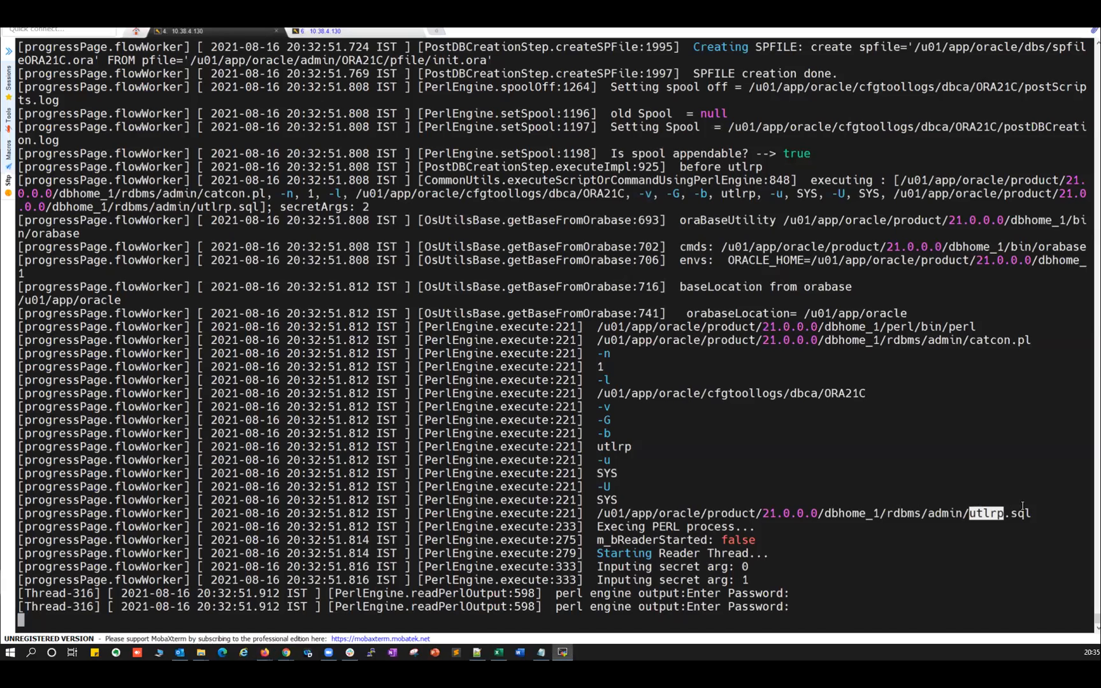
left_click(977, 522)
double_click(977, 512)
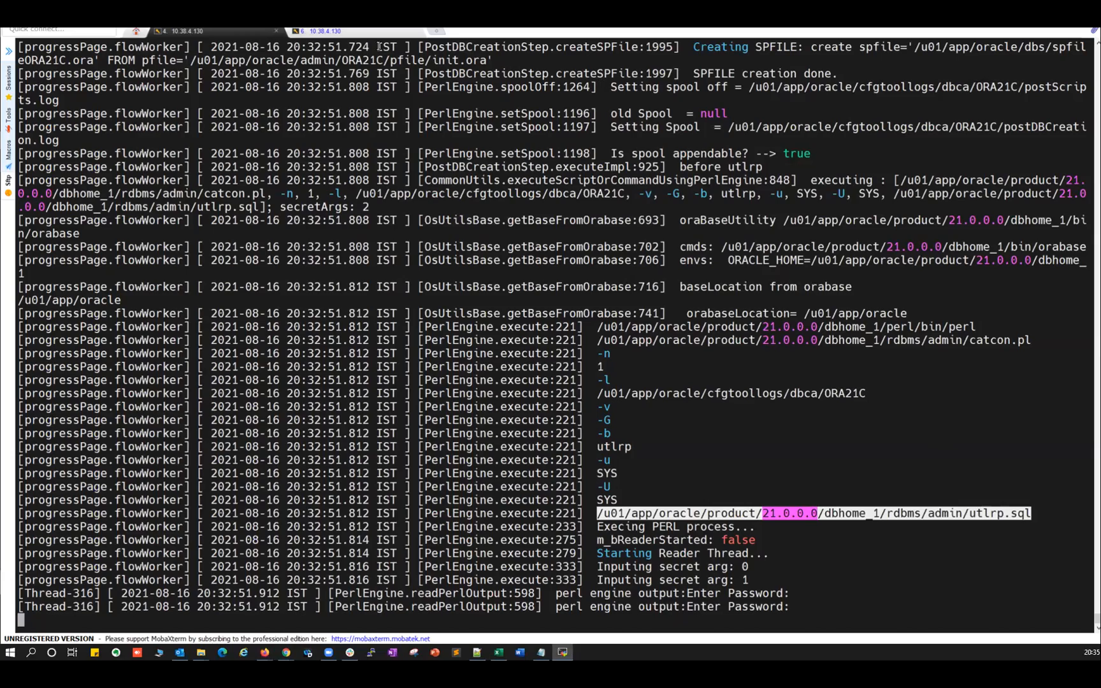
left_click(331, 31)
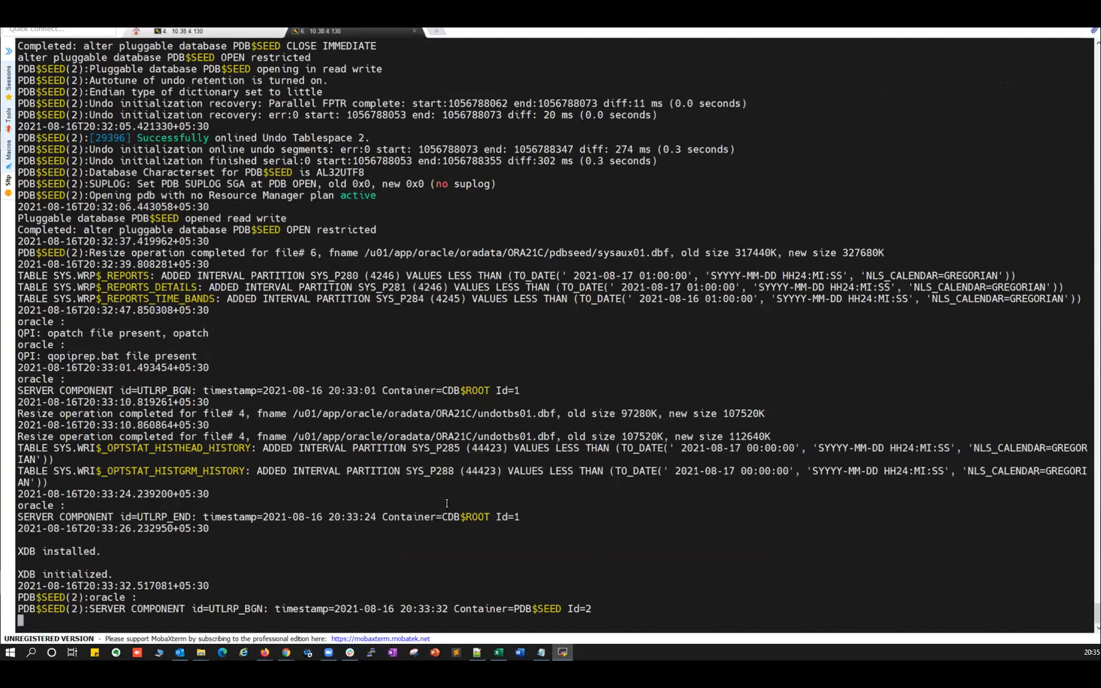
left_click(212, 33)
key("alt+Tab")
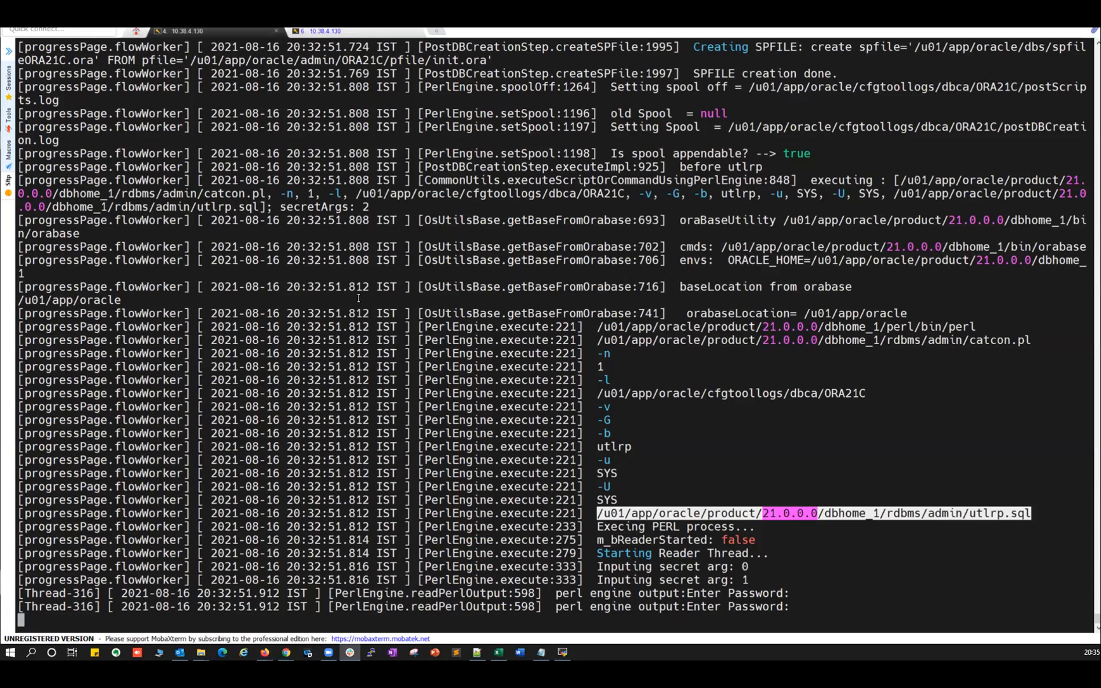
Compare both logs, highlight the redo03.log path, and bring up the DBCA progress window.
left_click(349, 31)
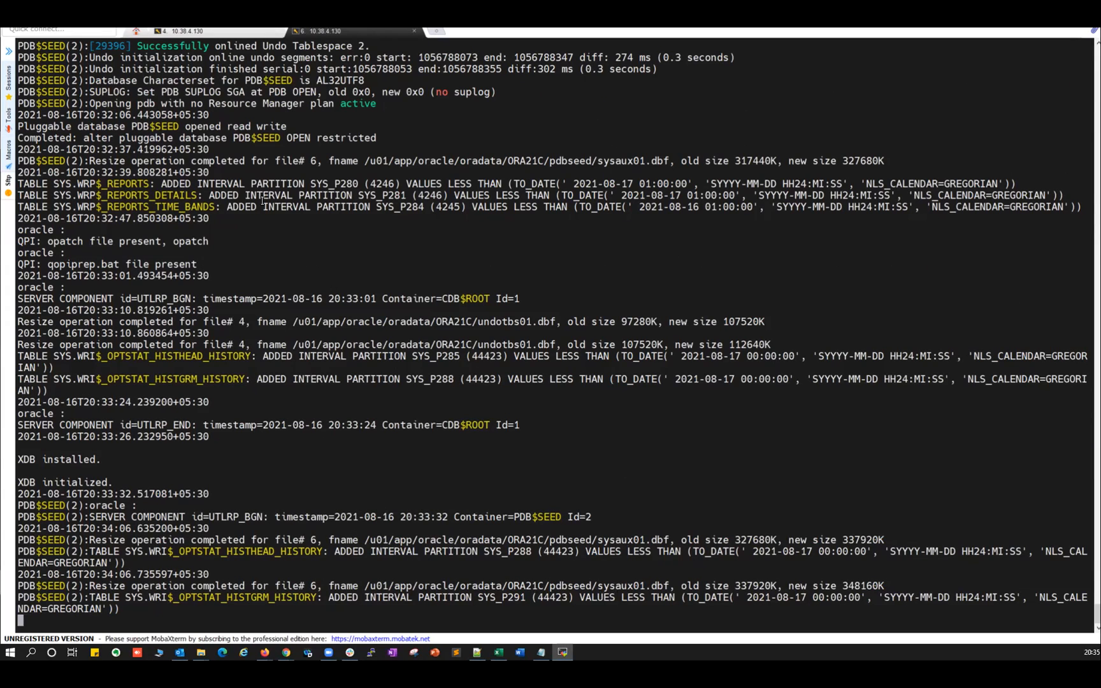
left_click(204, 31)
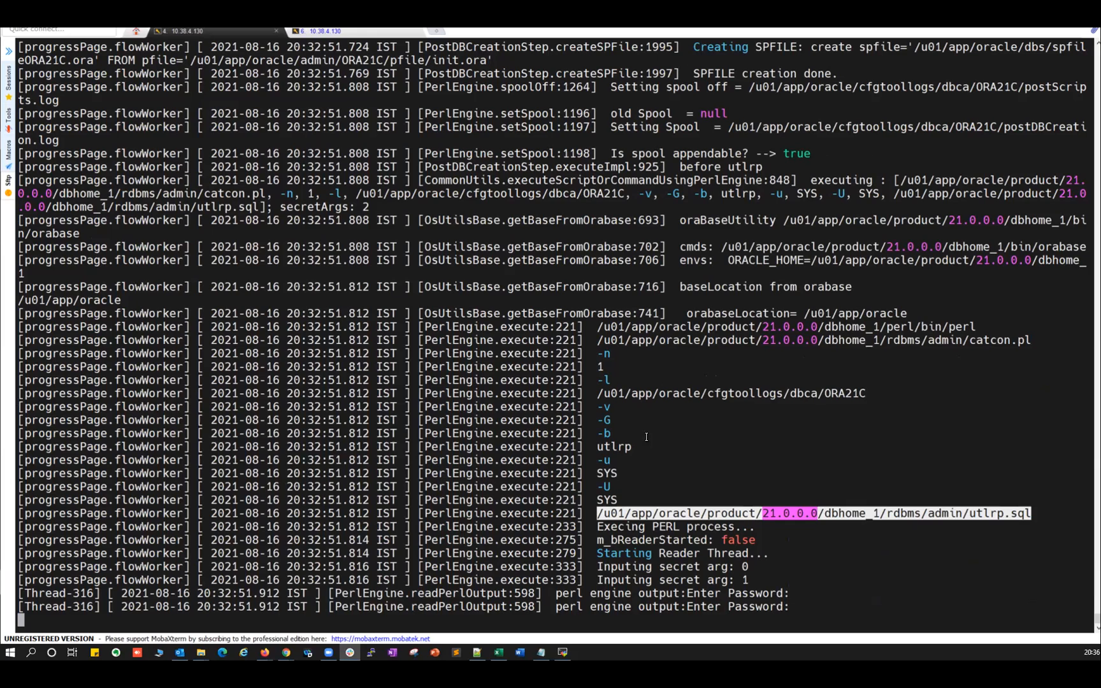
left_click(331, 32)
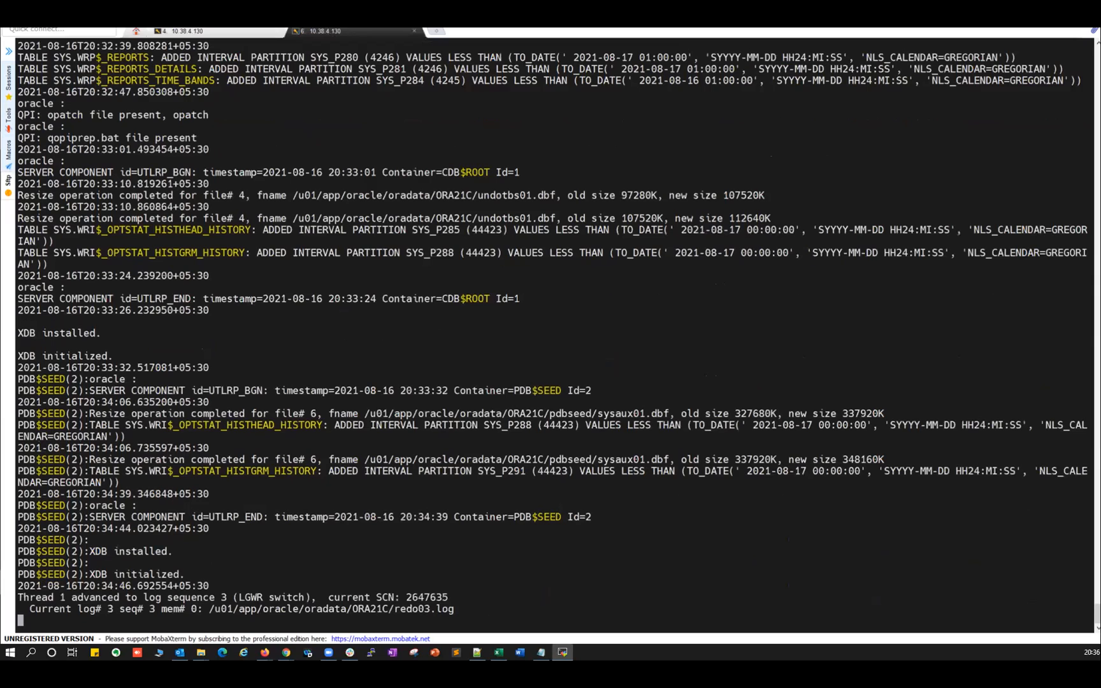
left_click_drag(221, 609, 449, 609)
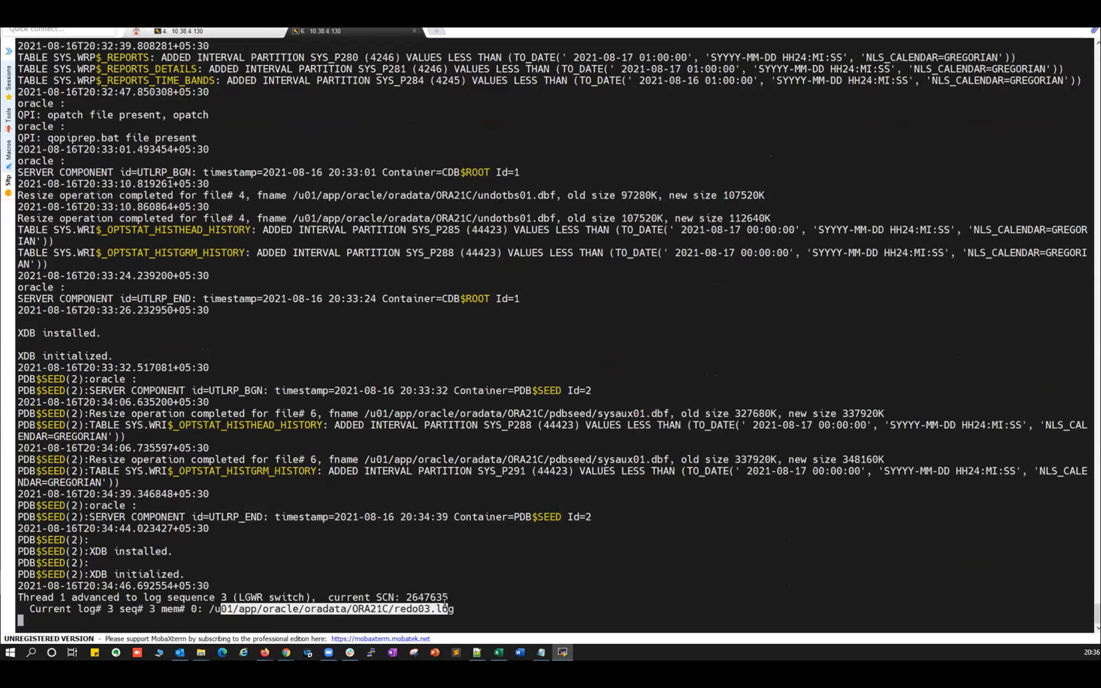
left_click(192, 34)
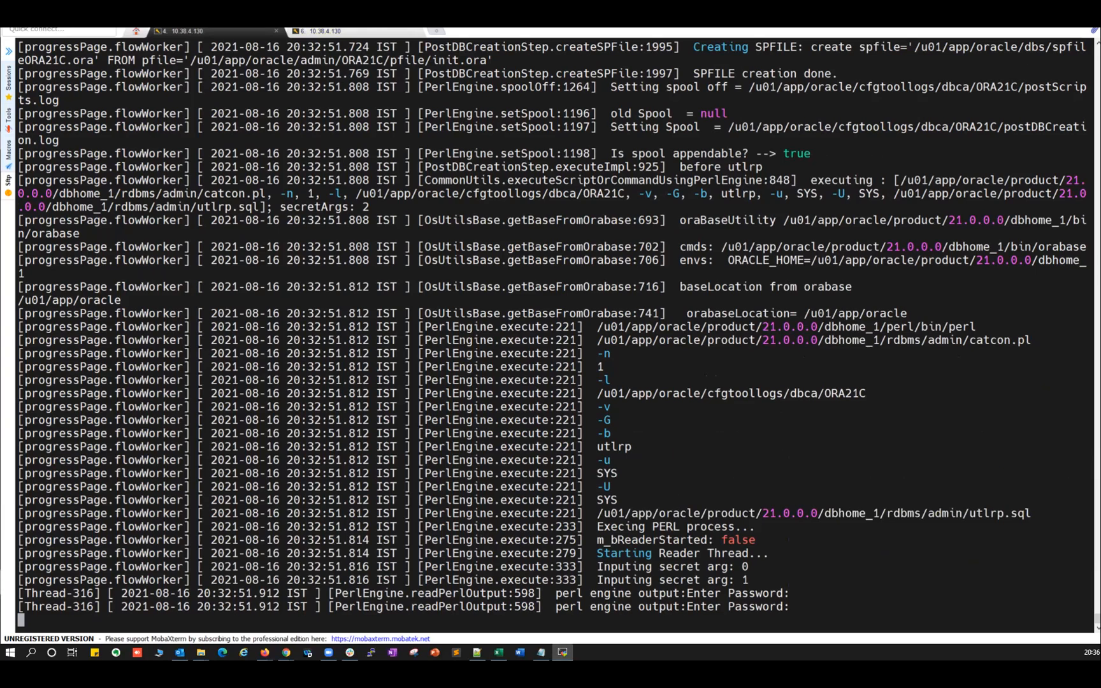
left_click(265, 652)
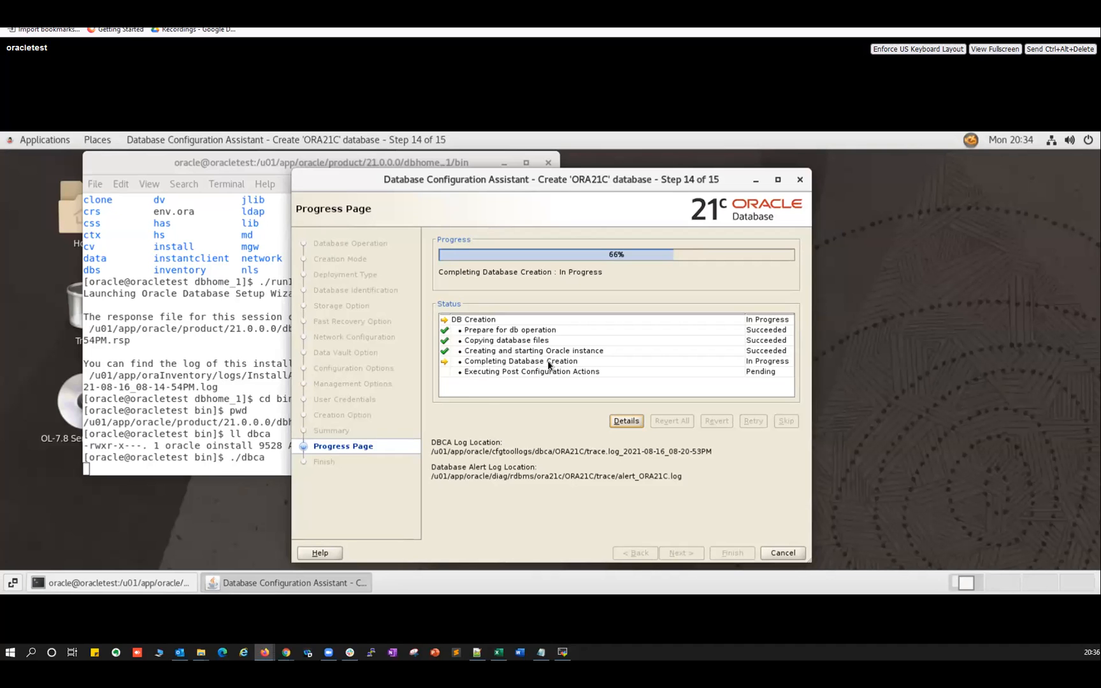
Highlight the AWR cleanup completion message in the DBCA trace log.
left_click(563, 652)
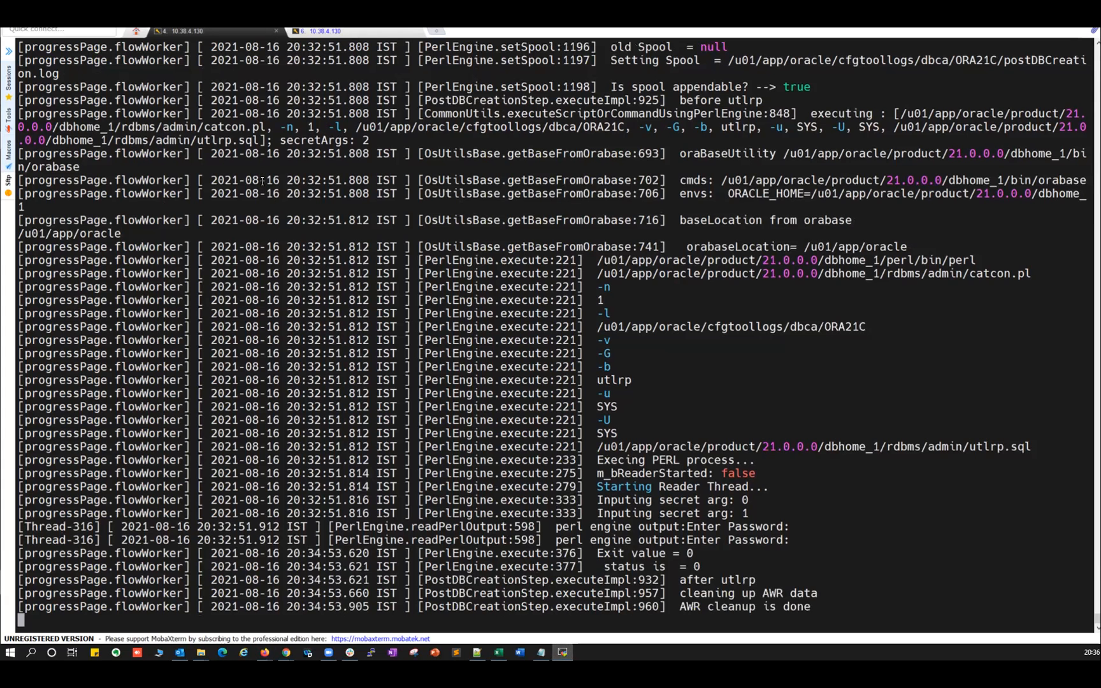
left_click_drag(686, 606, 792, 609)
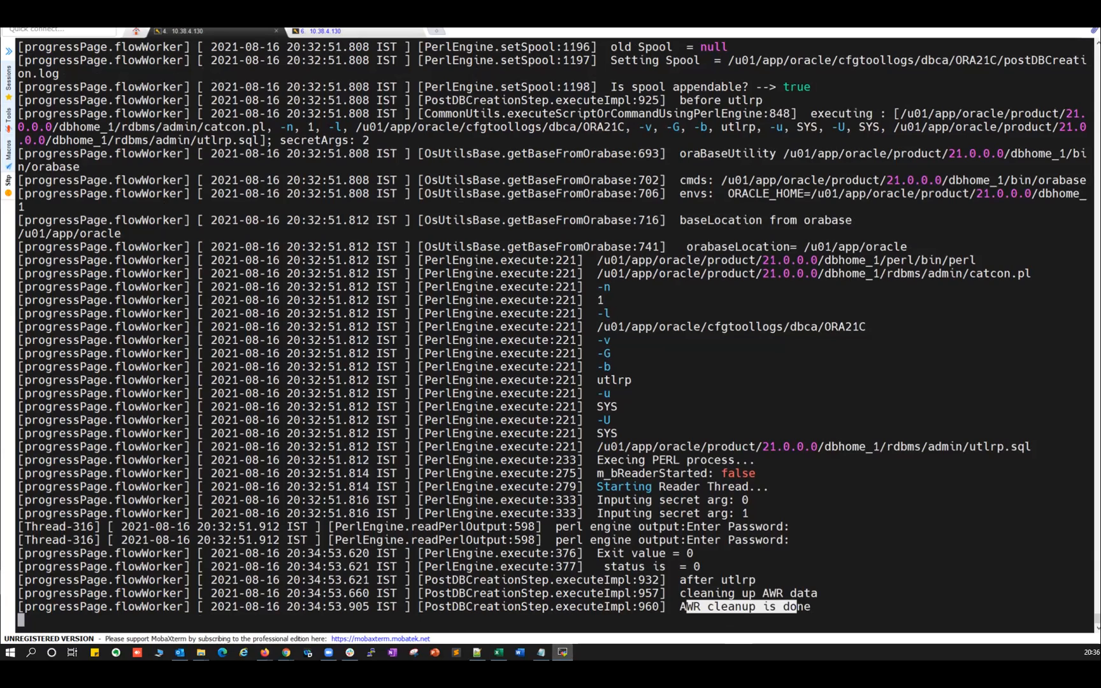
key("alt+Tab")
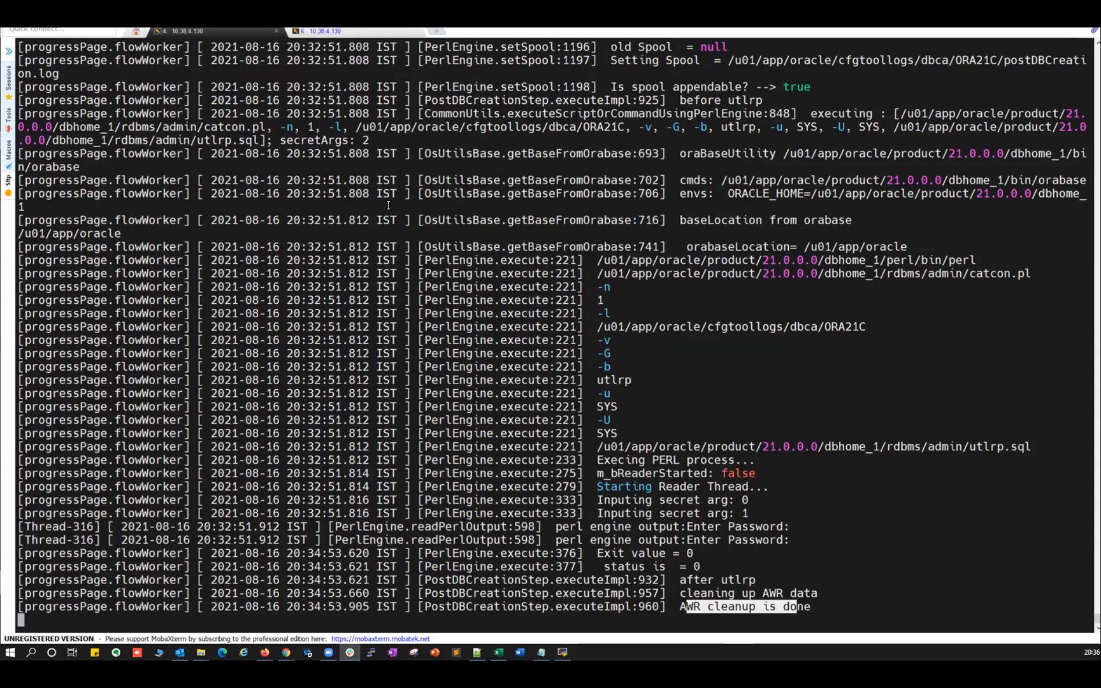
Highlight the instance and CJQ0–MMON background process shutdown lines in the alert log, then check progress at 66%.
left_click(322, 30)
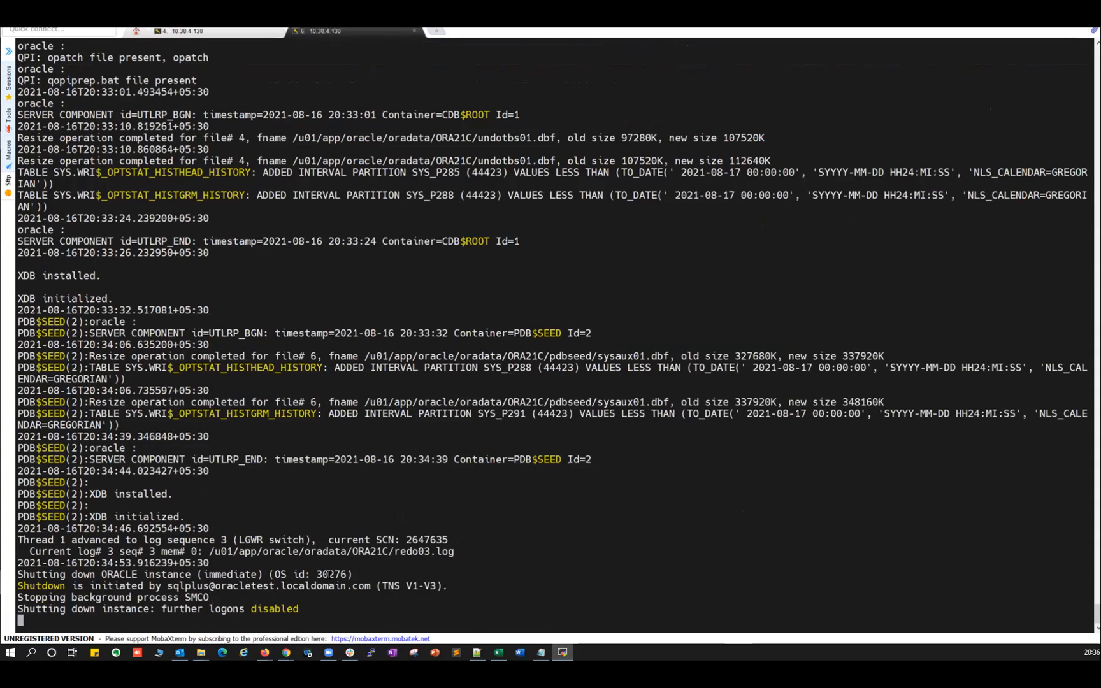
left_click_drag(77, 609, 269, 610)
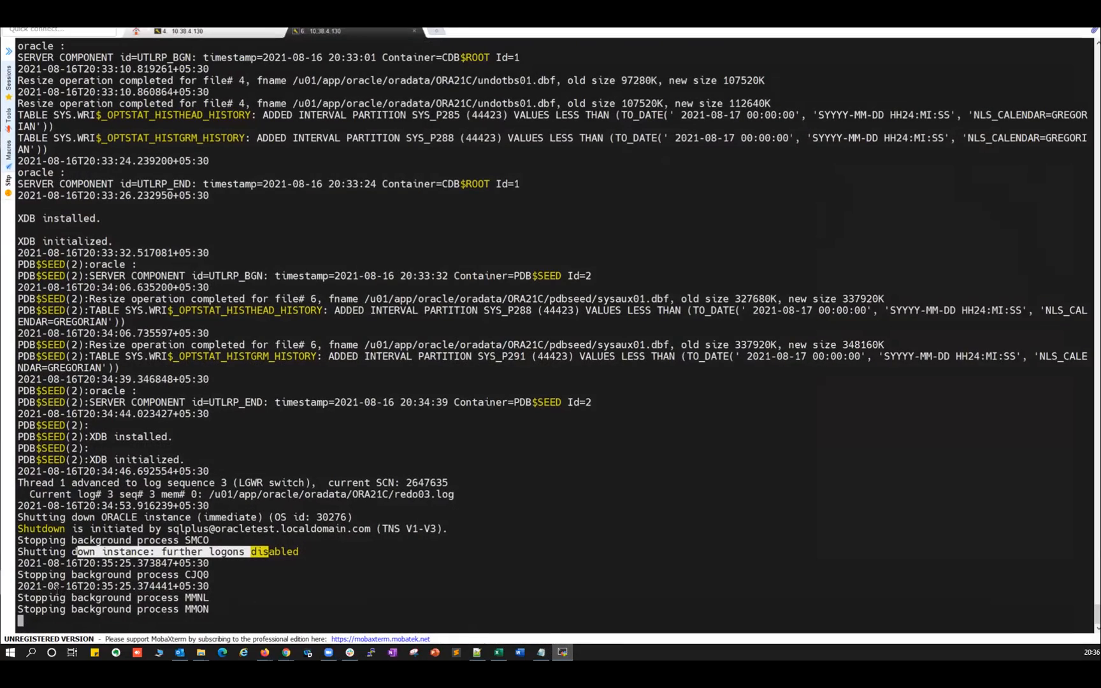
left_click_drag(55, 596, 191, 617)
left_click_drag(54, 575, 214, 606)
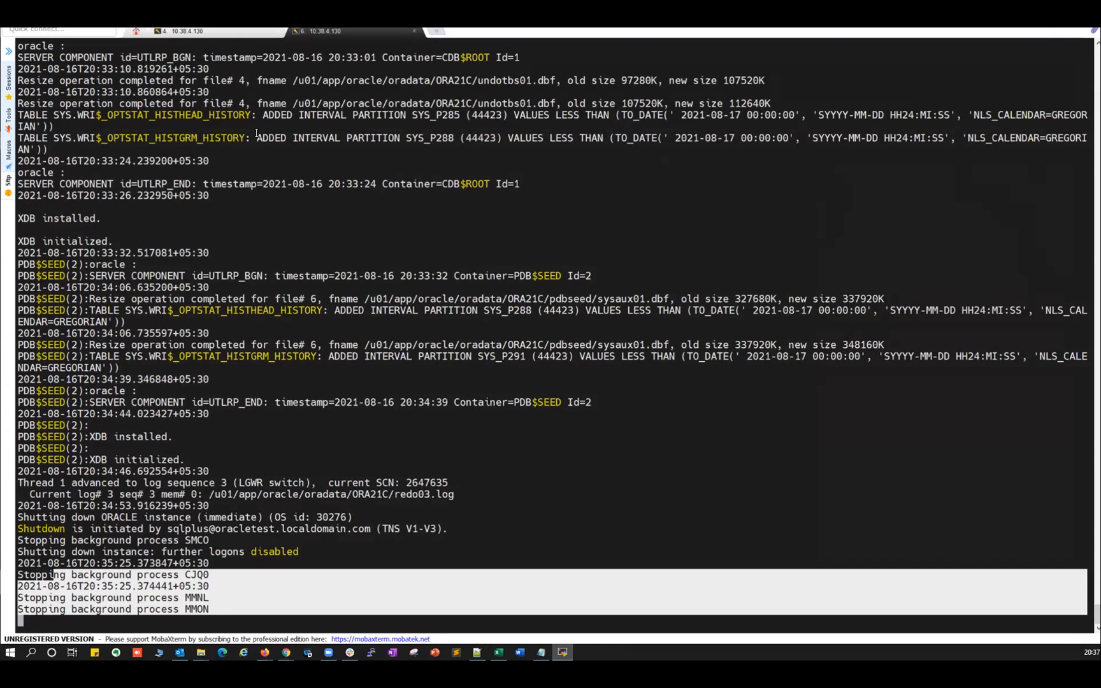
left_click(232, 35)
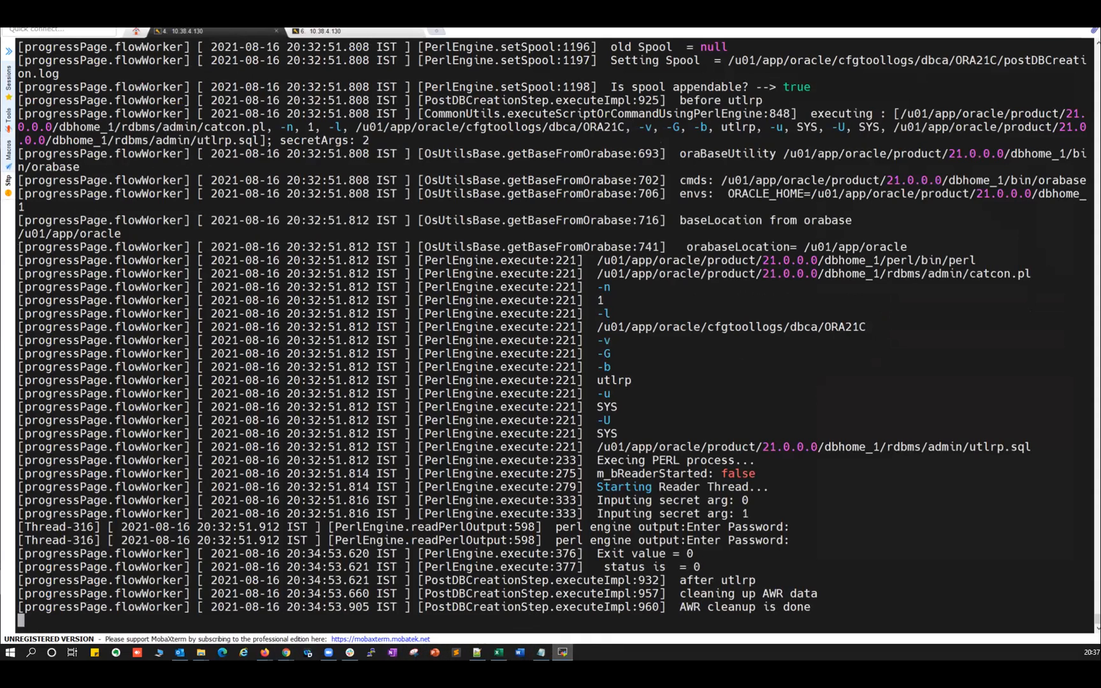
left_click(264, 652)
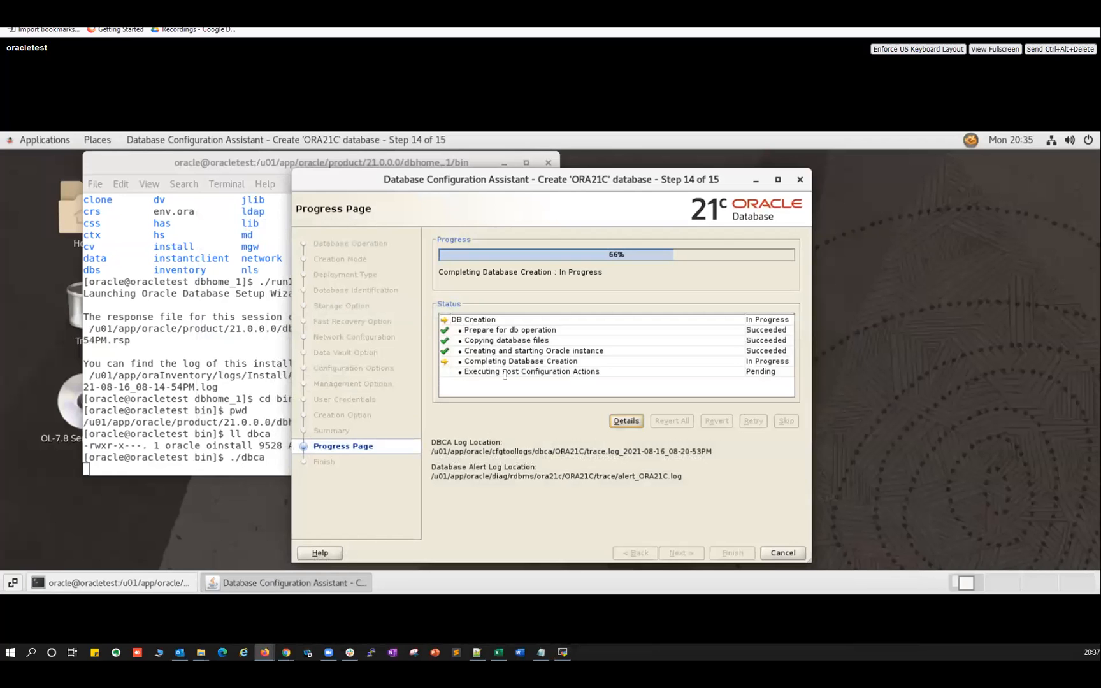
Scroll the alert log to highlight the release line and startup parameters, then return to the DBCA trace log.
left_click(562, 652)
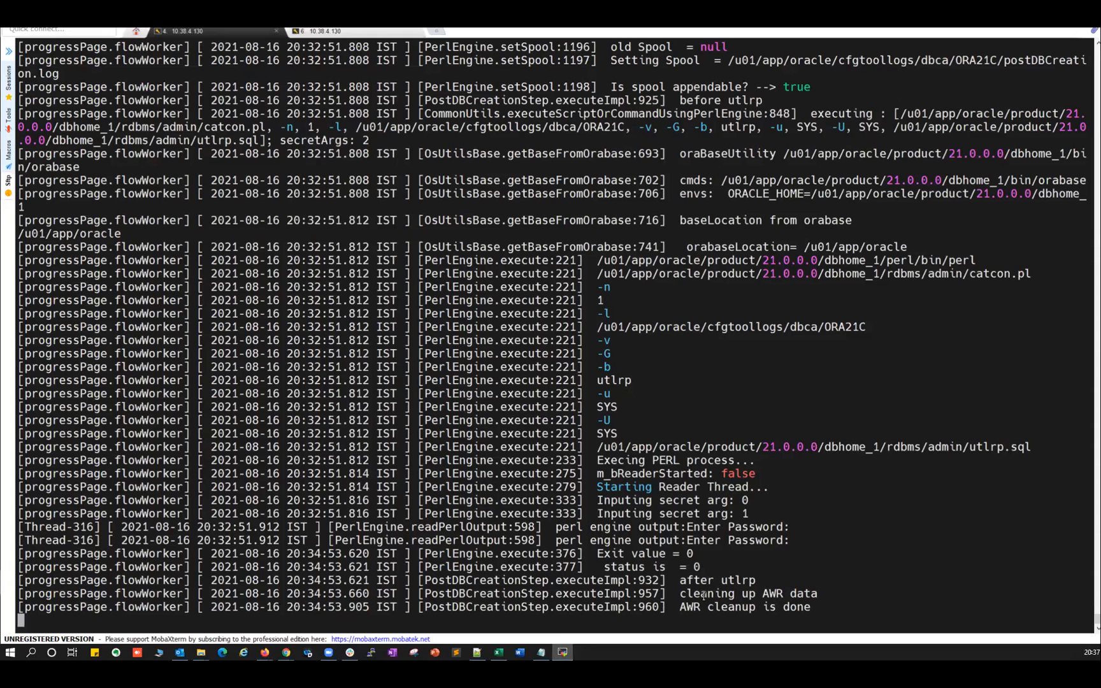
left_click(326, 32)
left_click(215, 567)
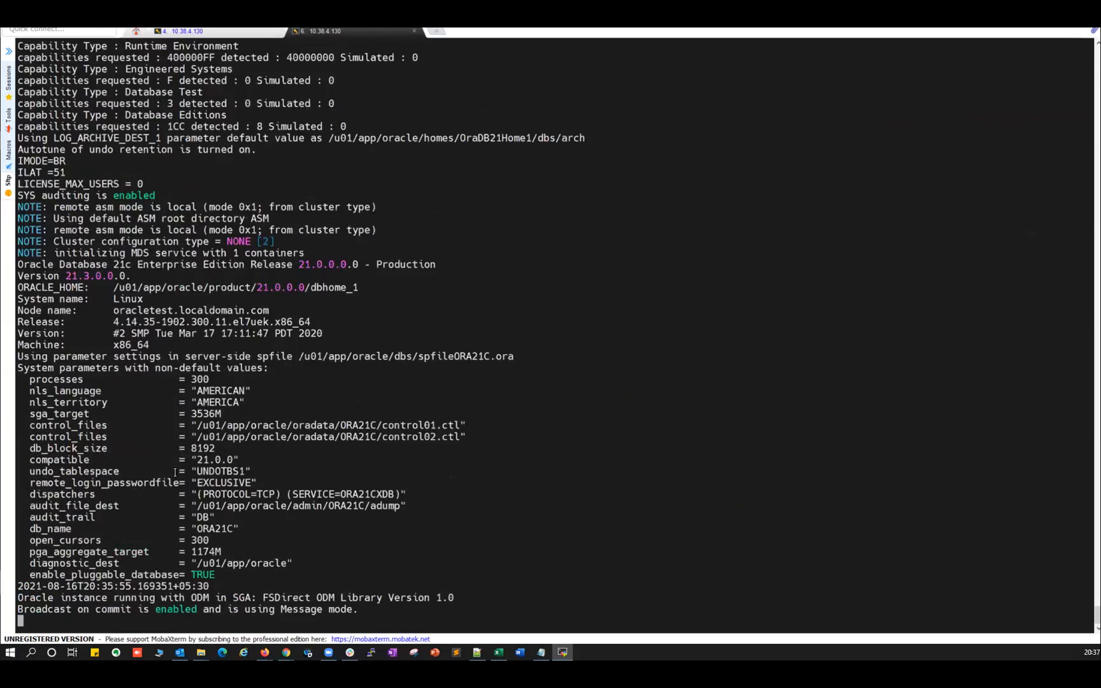
scroll(95, 188, "up", 15)
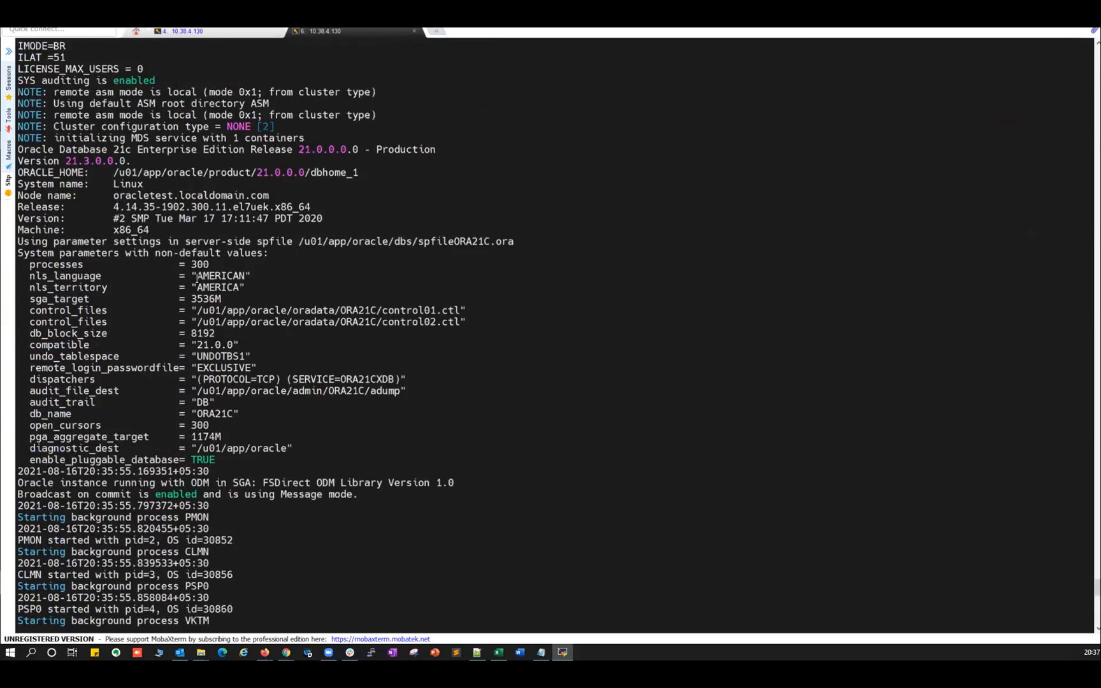
scroll(80, 103, "up", 5)
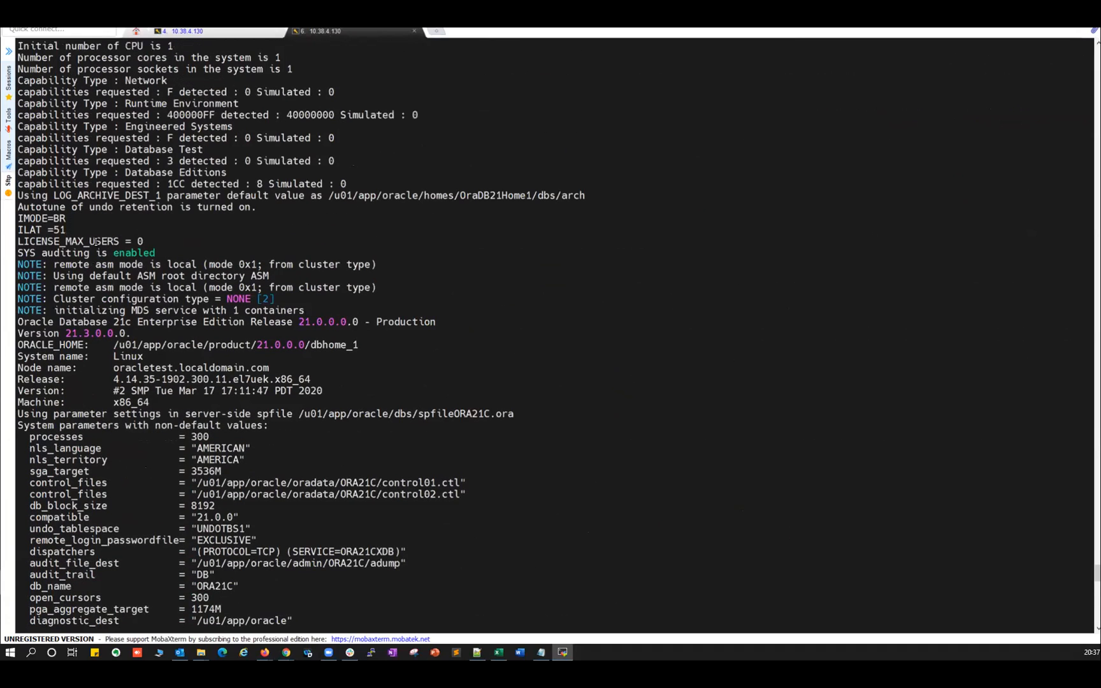
left_click_drag(35, 322, 163, 532)
scroll(163, 535, "down", 9)
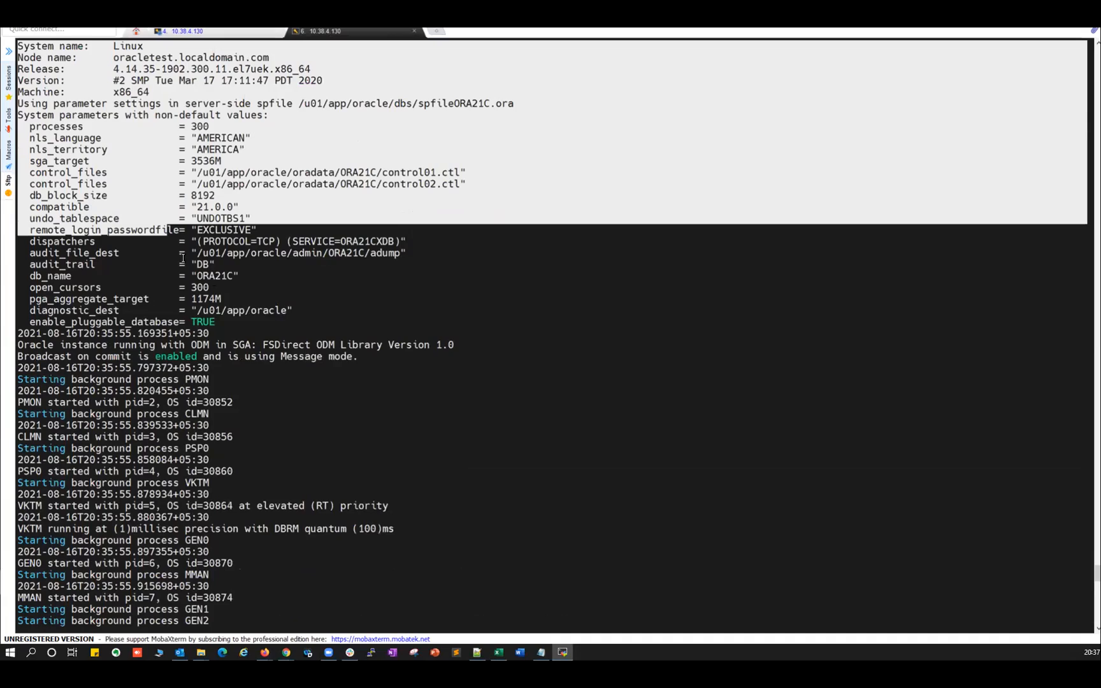
scroll(270, 287, "down", 20)
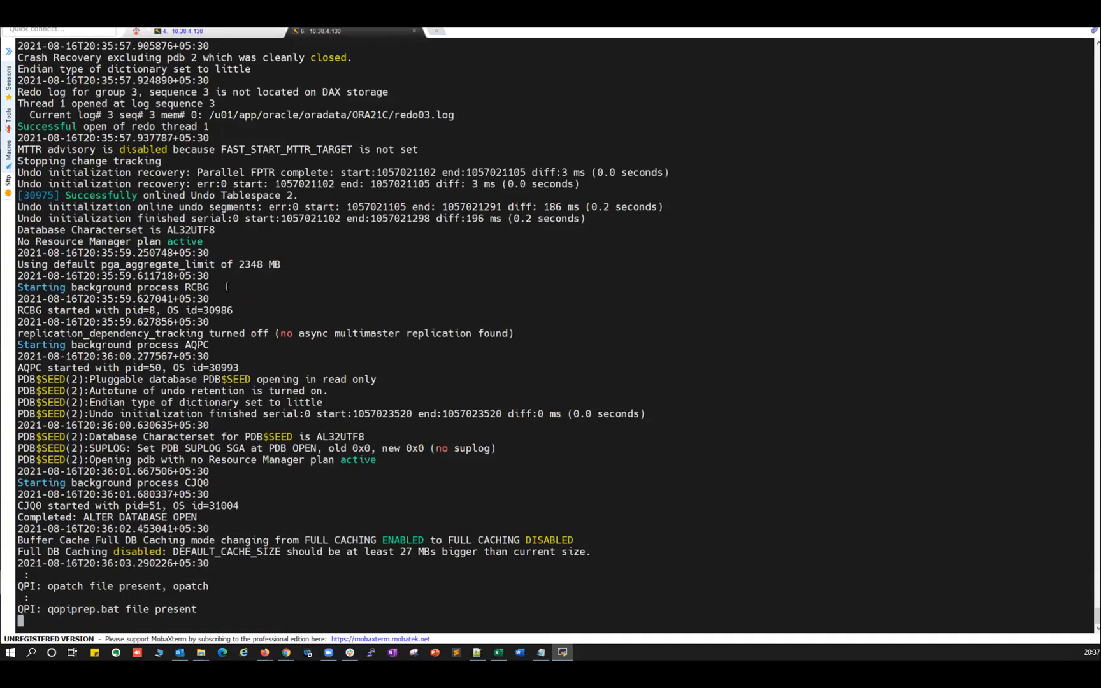
left_click(205, 33)
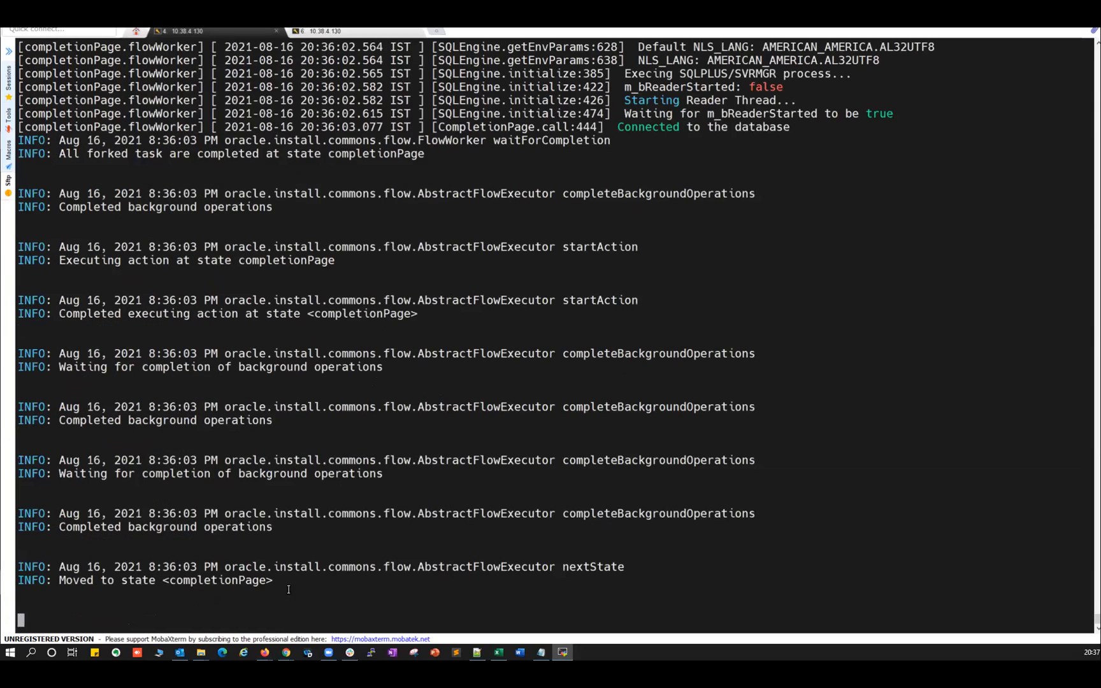
Note the Connected to the database message, close the DBCA Finish page, and stop the trace log tail.
left_click_drag(620, 126, 783, 129)
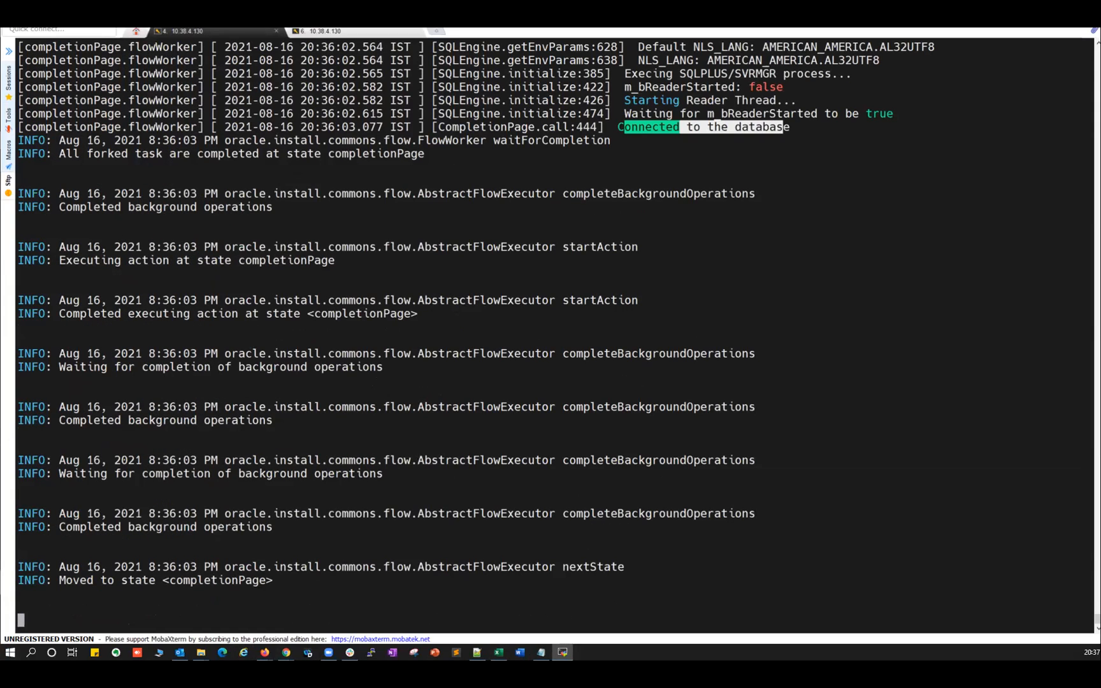
key("alt+Tab")
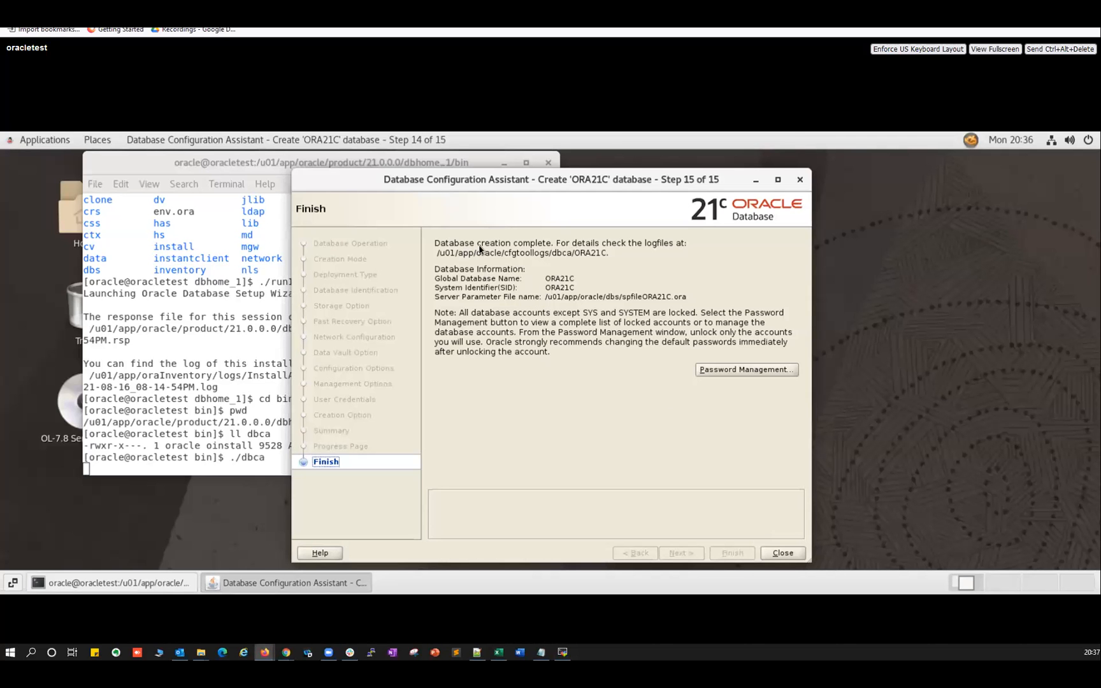
left_click(782, 553)
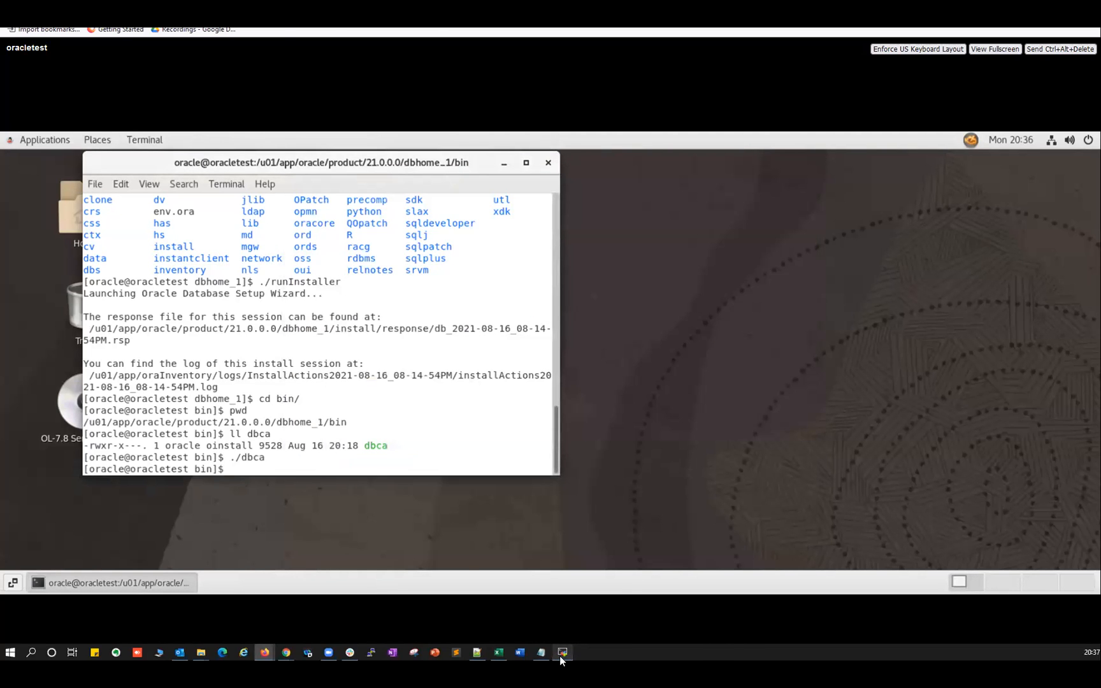
left_click(562, 652)
left_click(383, 233)
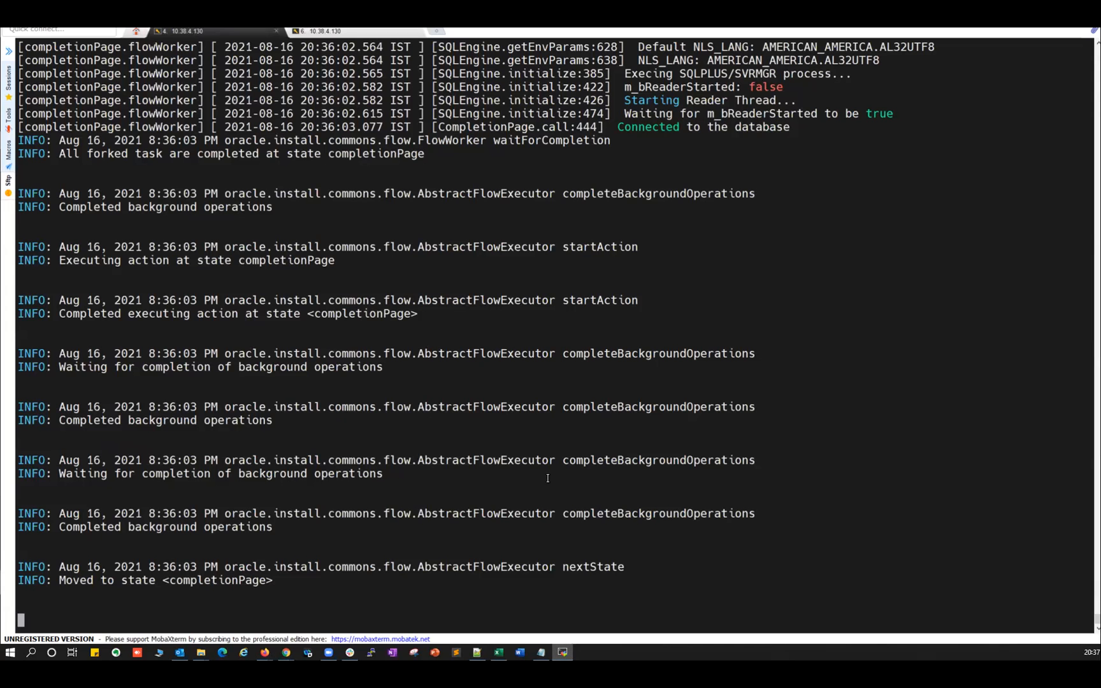
key("ctrl+c")
Confirm the ORA21C smon process with ps -ef|grep smon and its entry in /etc/oratab.
type("ps -ef")
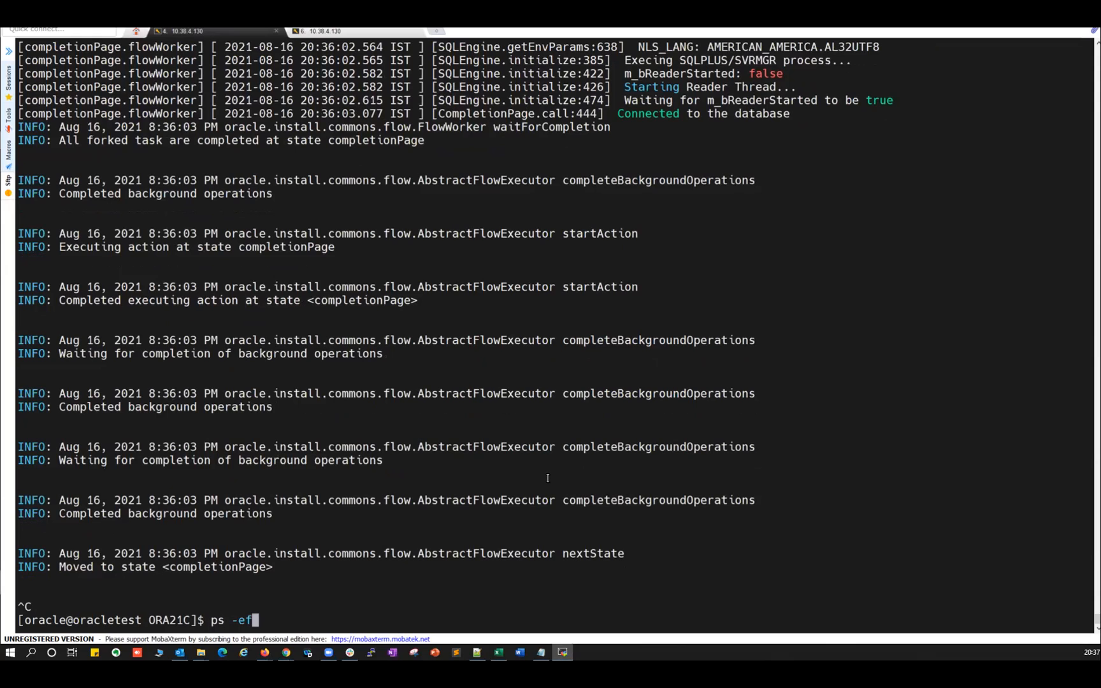
type("|grep smon")
key("Return")
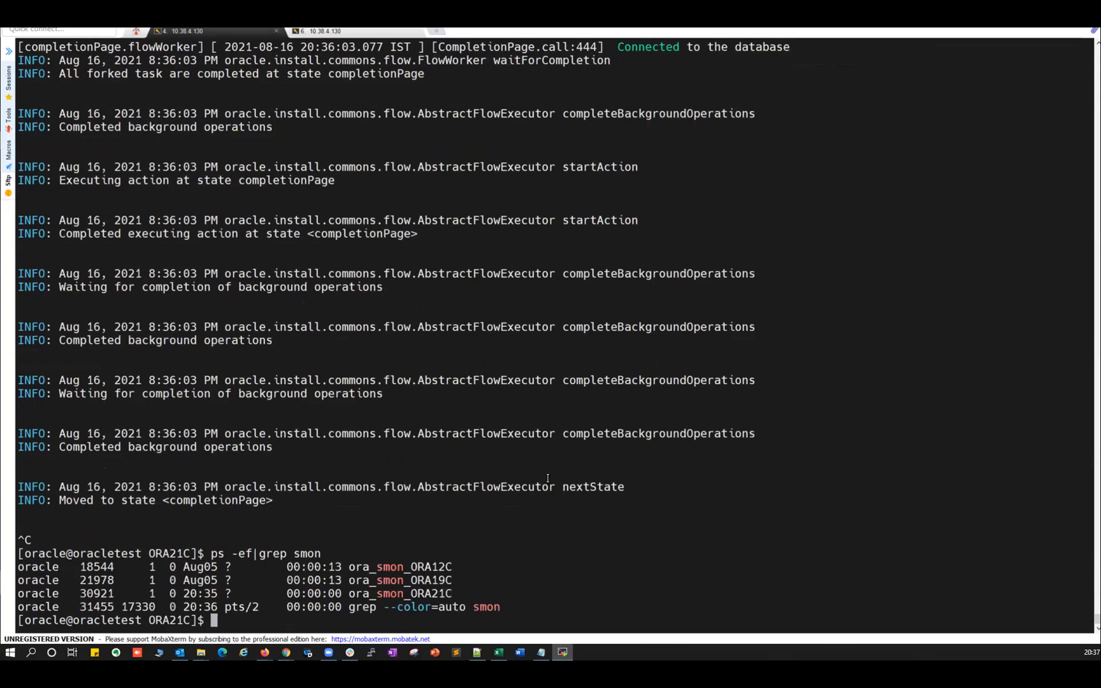
left_click_drag(407, 594, 460, 593)
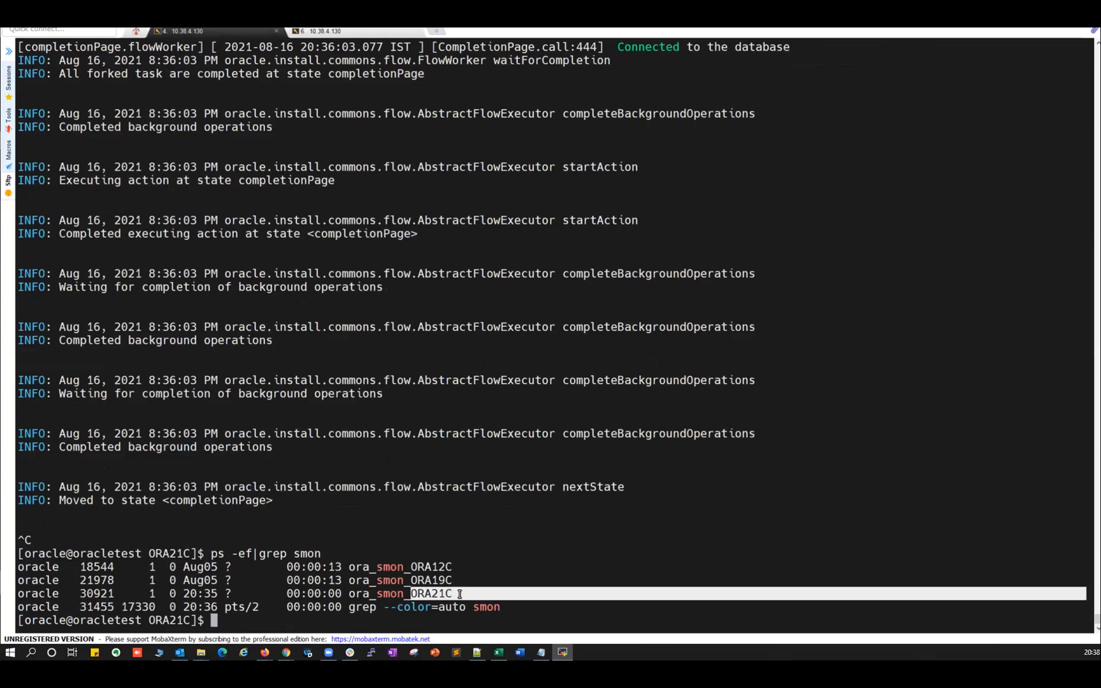
type("cat /etc/oratab")
key("Return")
left_click_drag(19, 609, 344, 603)
Set the environment to ORA21C with . oraenv and connect via sqlplus / as sysdba, noting version 21.3.0.0.0.
type(". oraenv")
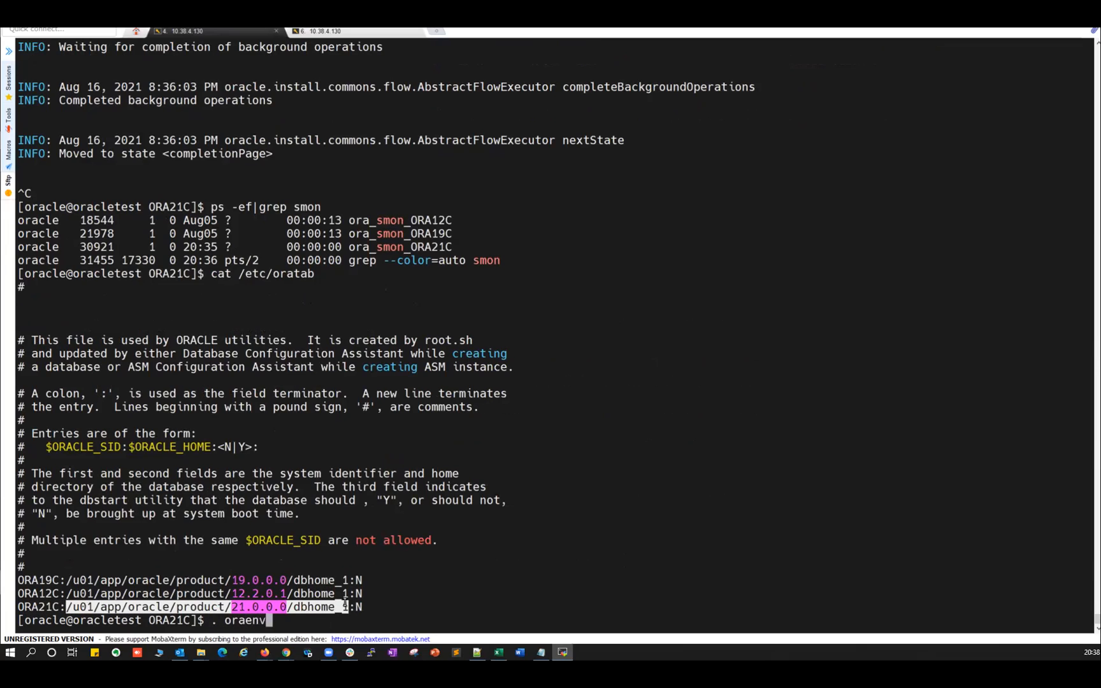
key("Return")
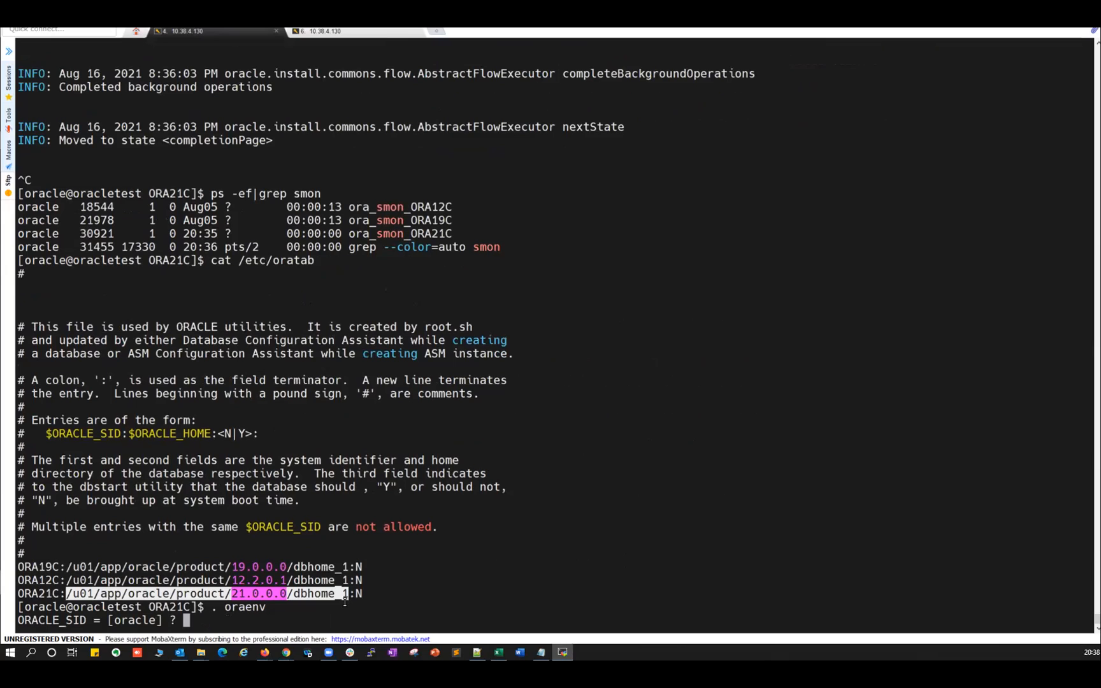
type("ORA21C")
key("Return")
type("sq")
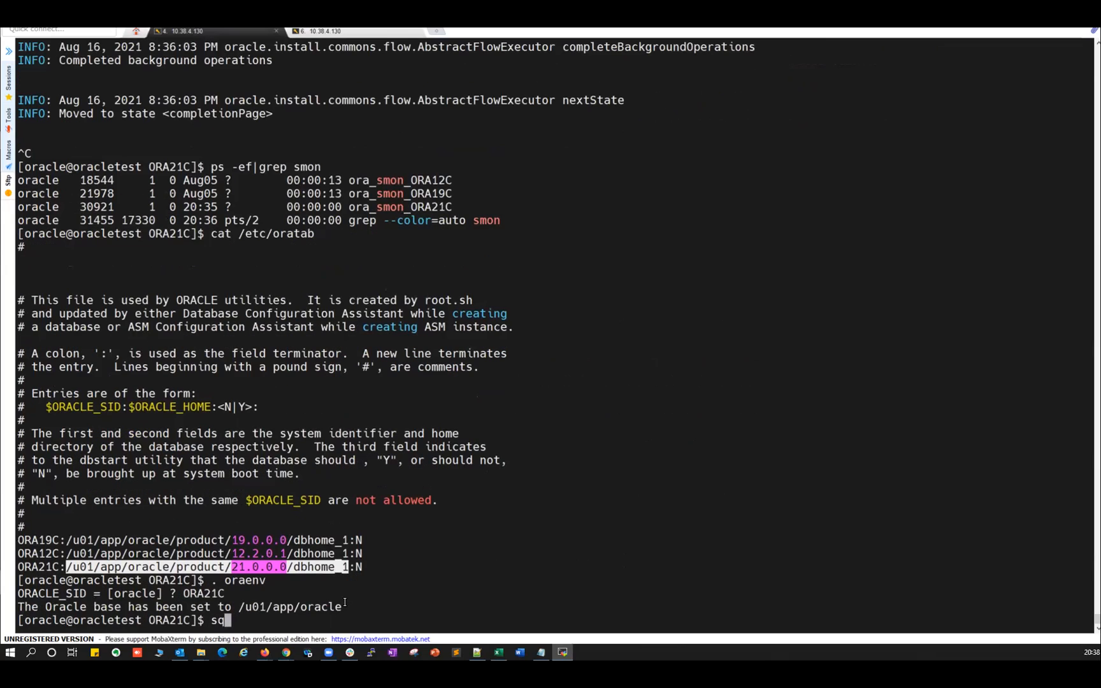
type("lplus / as sysdba")
key("Return")
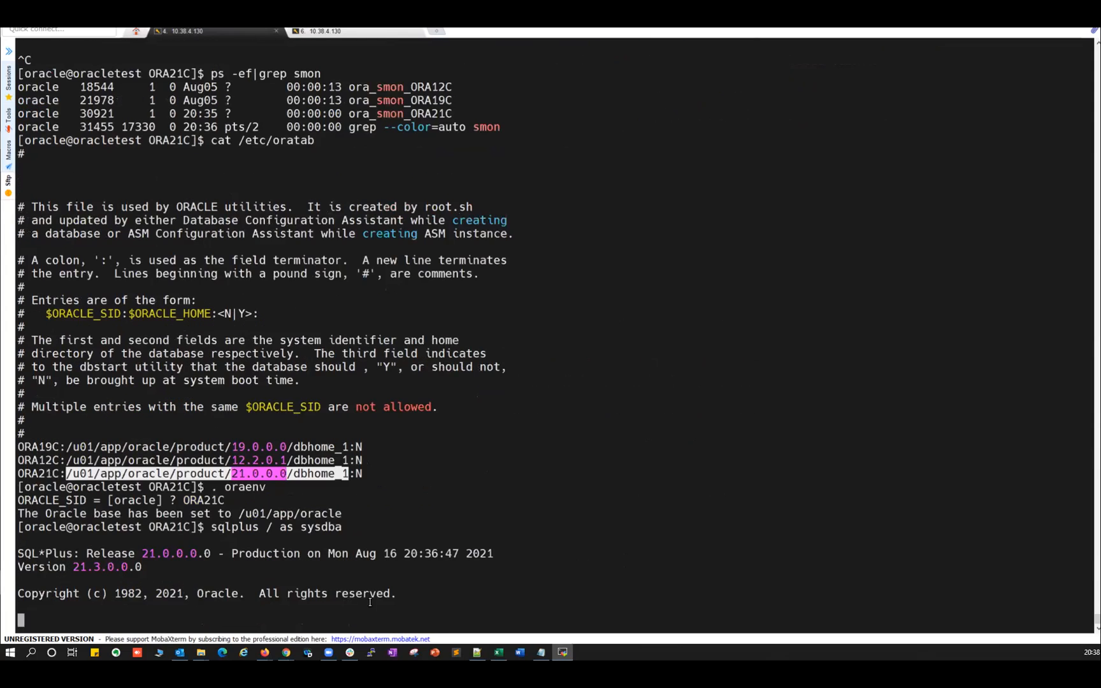
left_click_drag(37, 486, 210, 486)
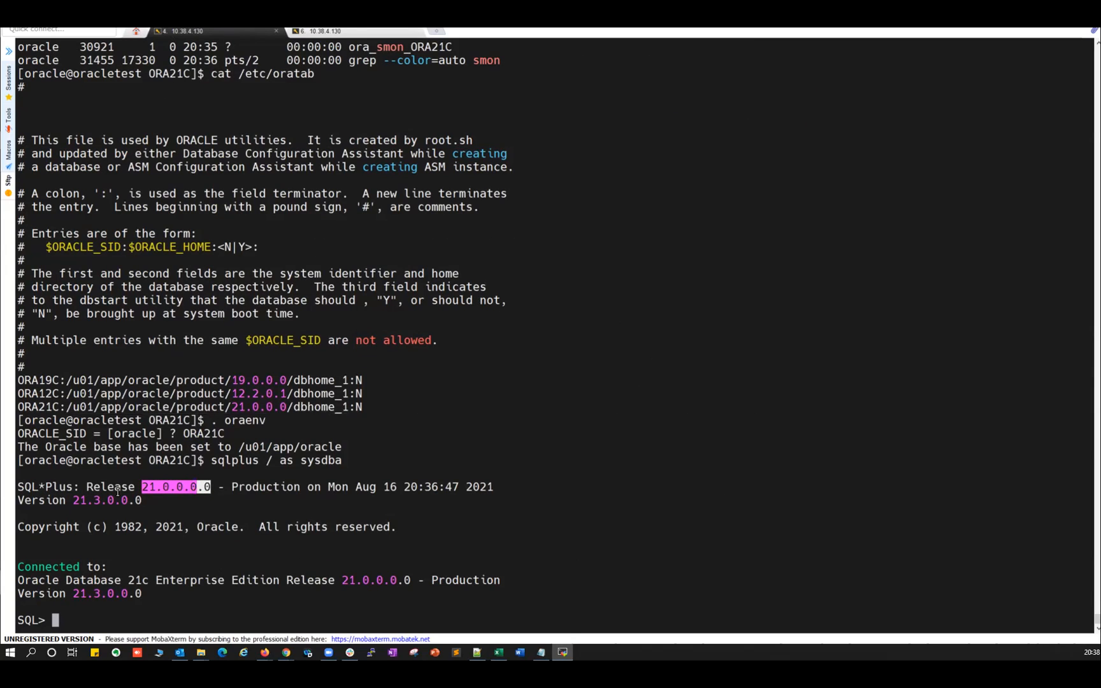
left_click_drag(80, 499, 114, 499)
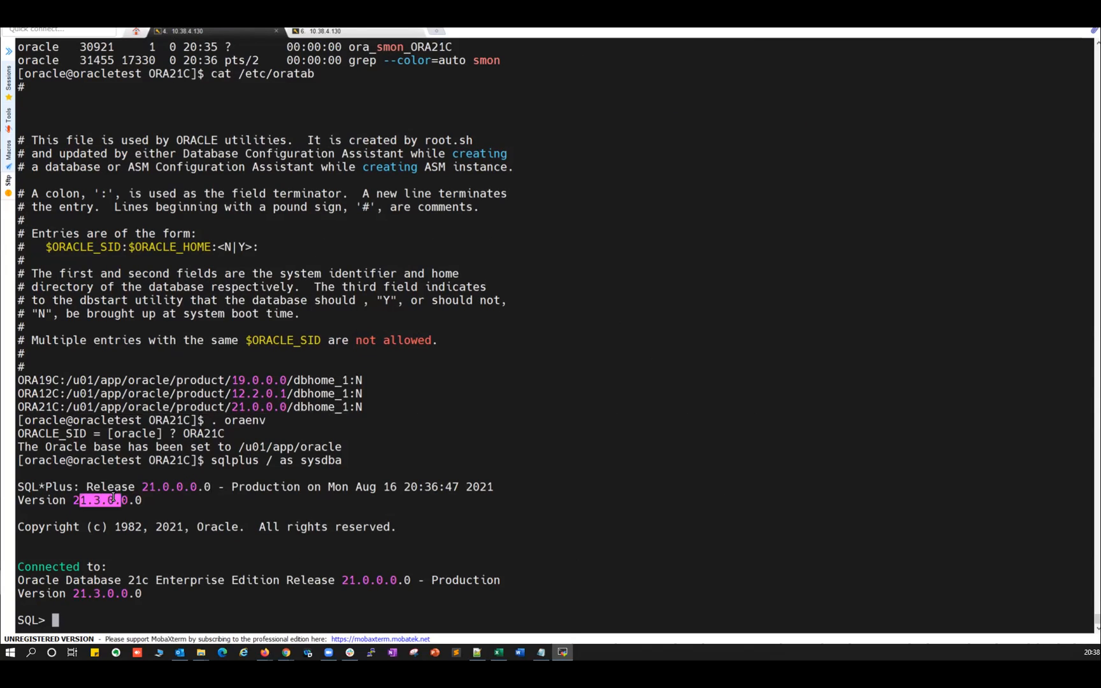
left_click(206, 545)
Query select banner from v$version; showing Oracle Database 21c Enterprise Edition Release 21.0.0.0.0.
type("select ")
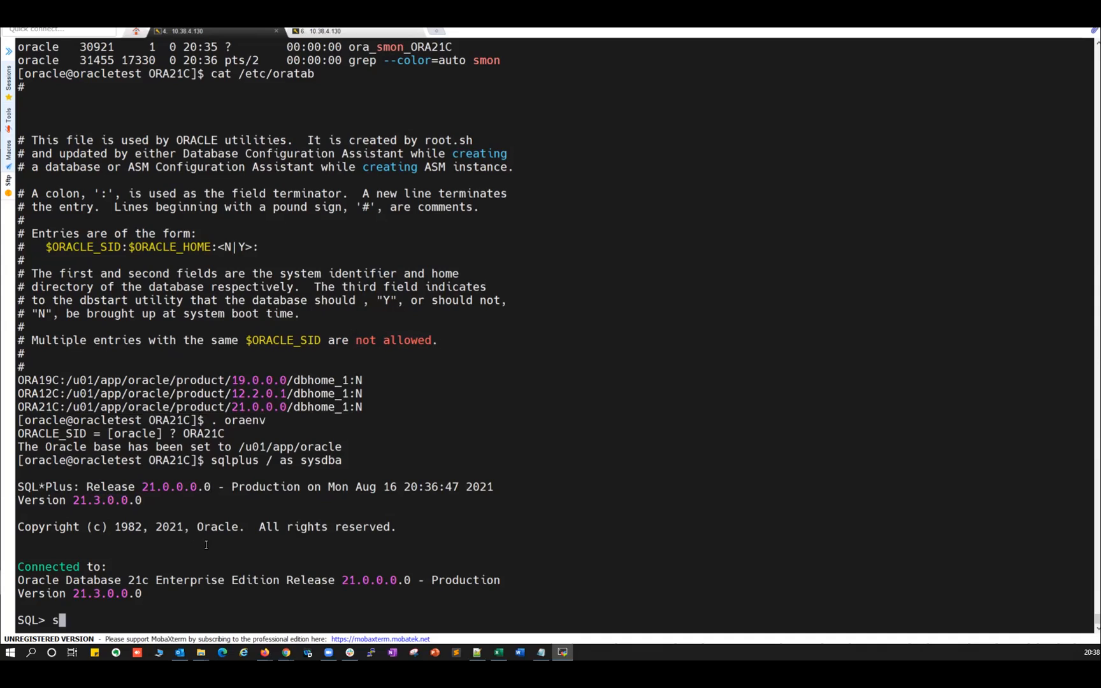
type("banner from v$version;")
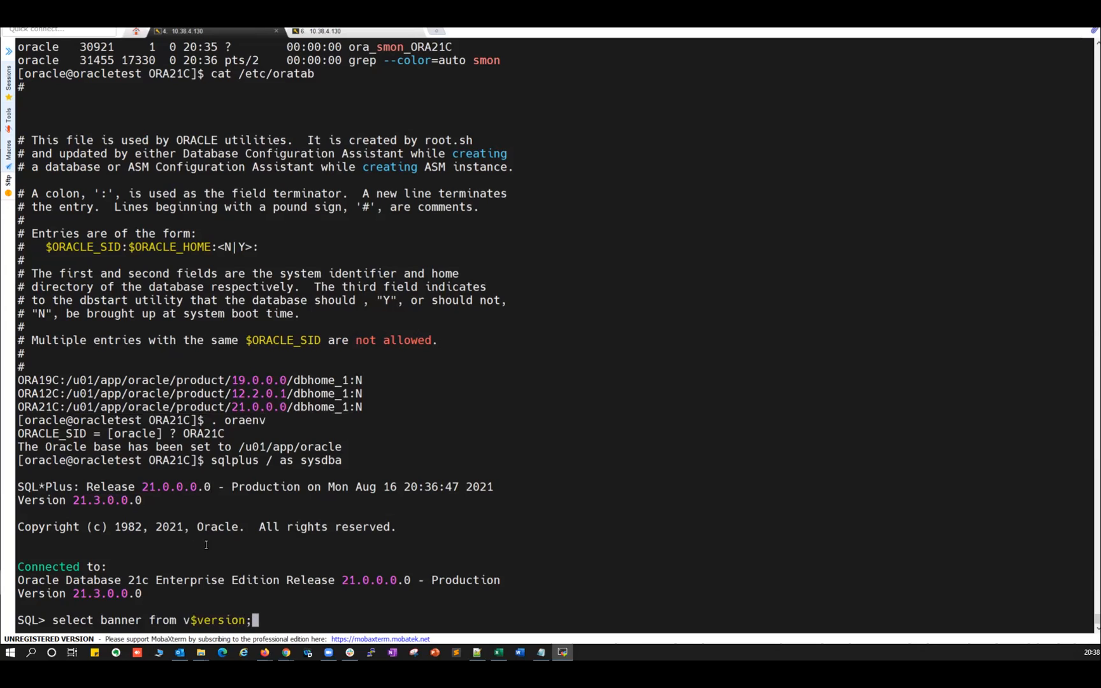
key("Return")
left_click_drag(32, 593, 495, 594)
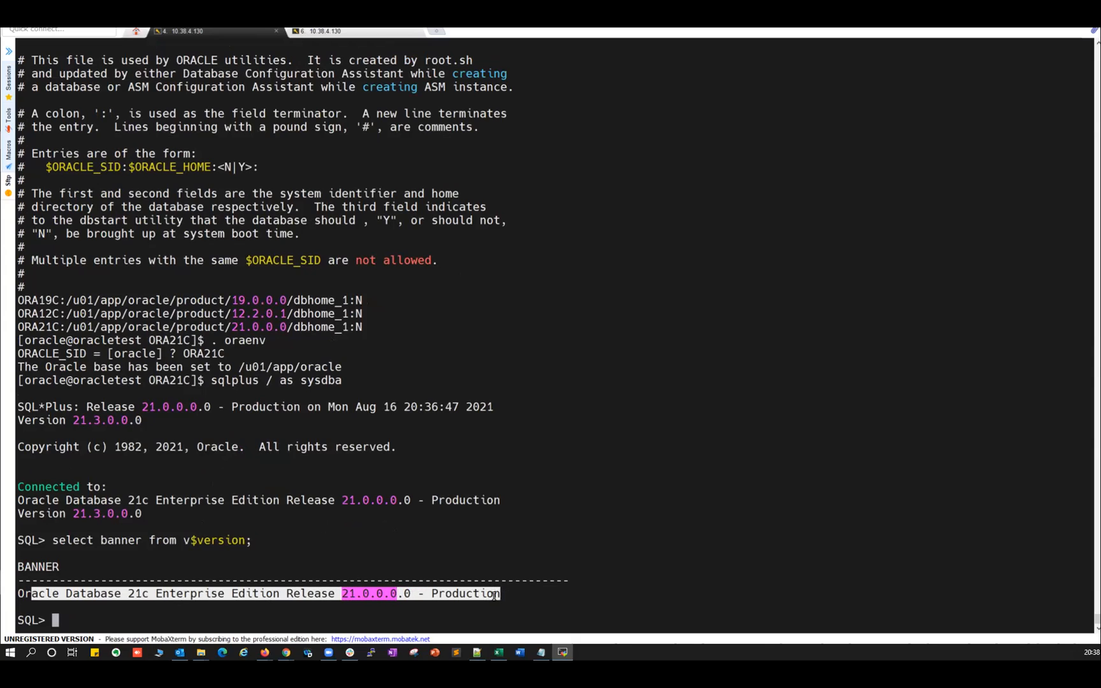
left_click(247, 539)
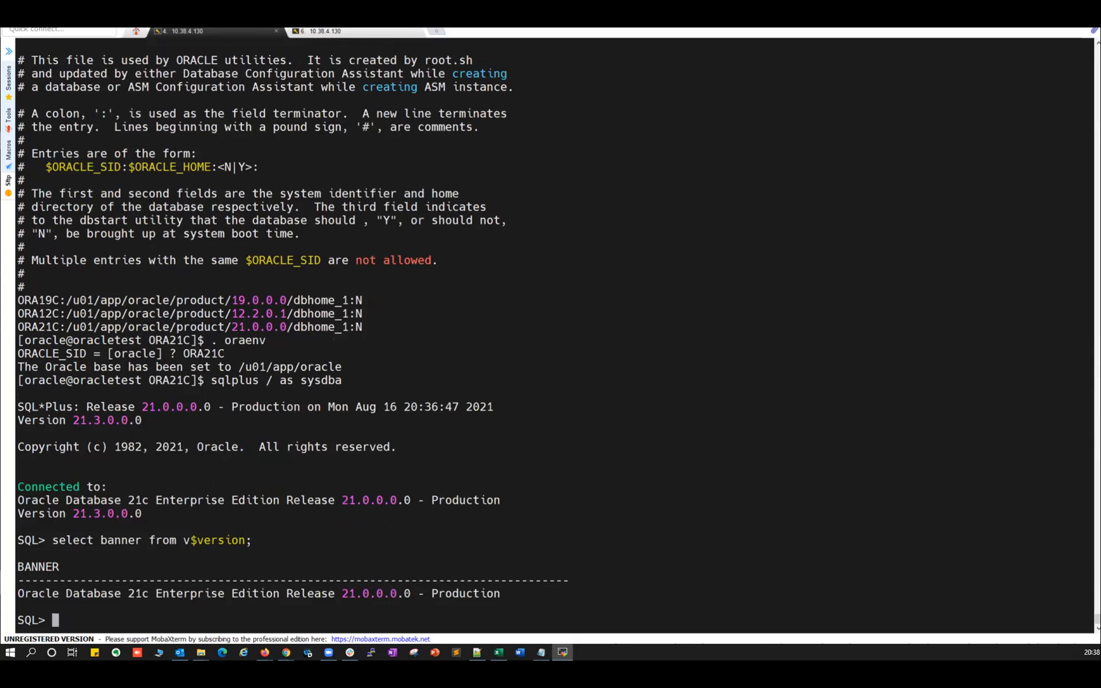